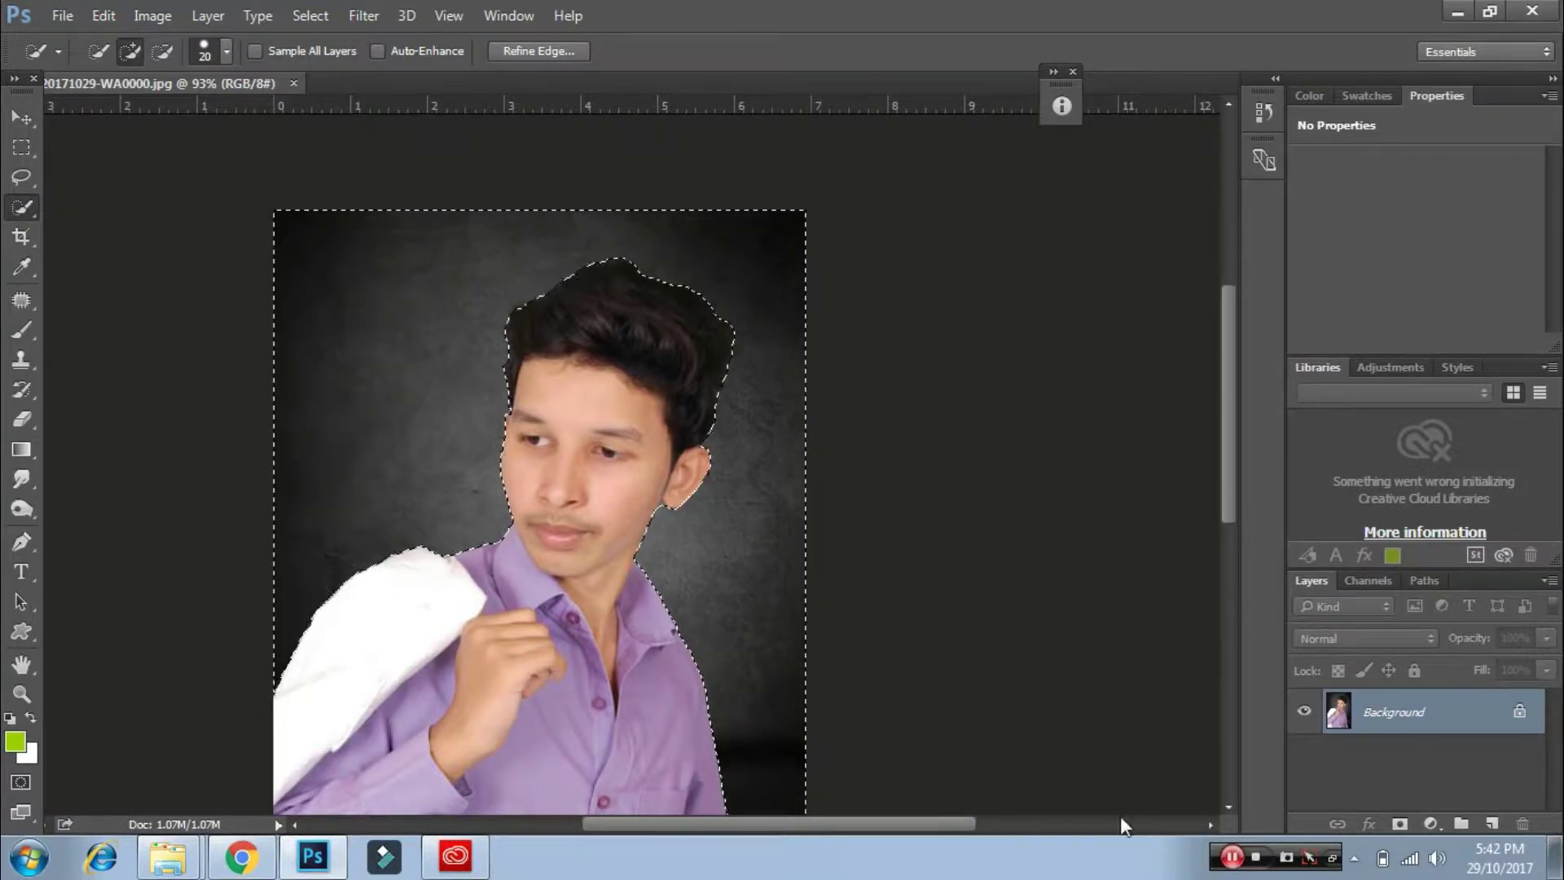
- Extend the quick selection to the whole man, mask Layer 0 with it, invert the mask, and open Refine Mask
{"action": "scroll", "coordinate": [1125, 823], "scroll_direction": "down", "scroll_amount": 3}
{"action": "key", "text": "alt"}
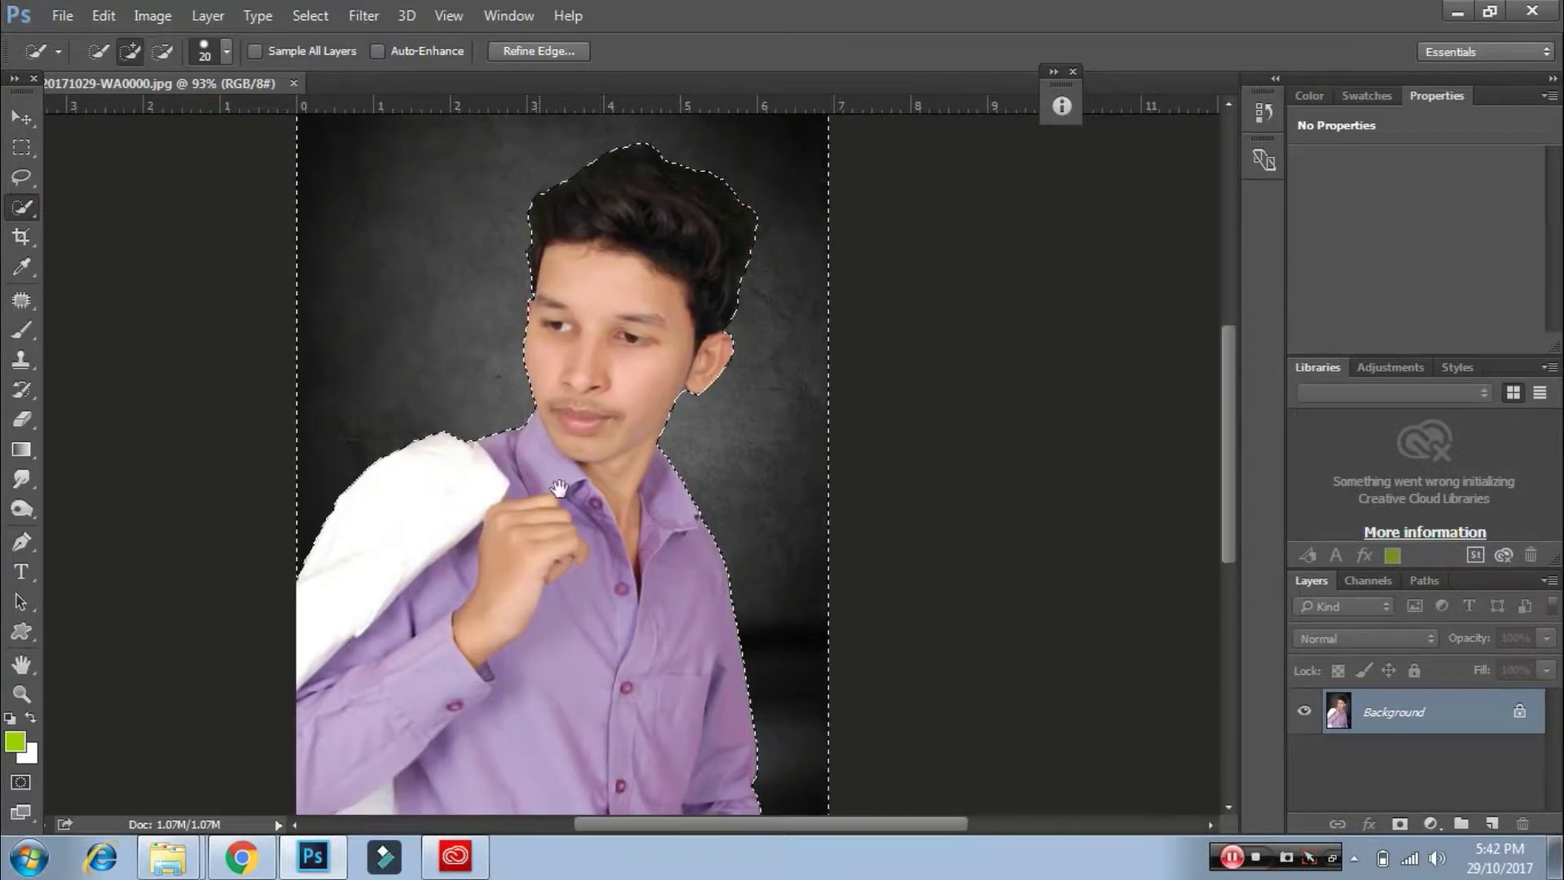
{"action": "left_click_drag", "start_coordinate": [559, 487], "coordinate": [527, 511]}
{"action": "left_click", "coordinate": [1400, 824], "text": "alt"}
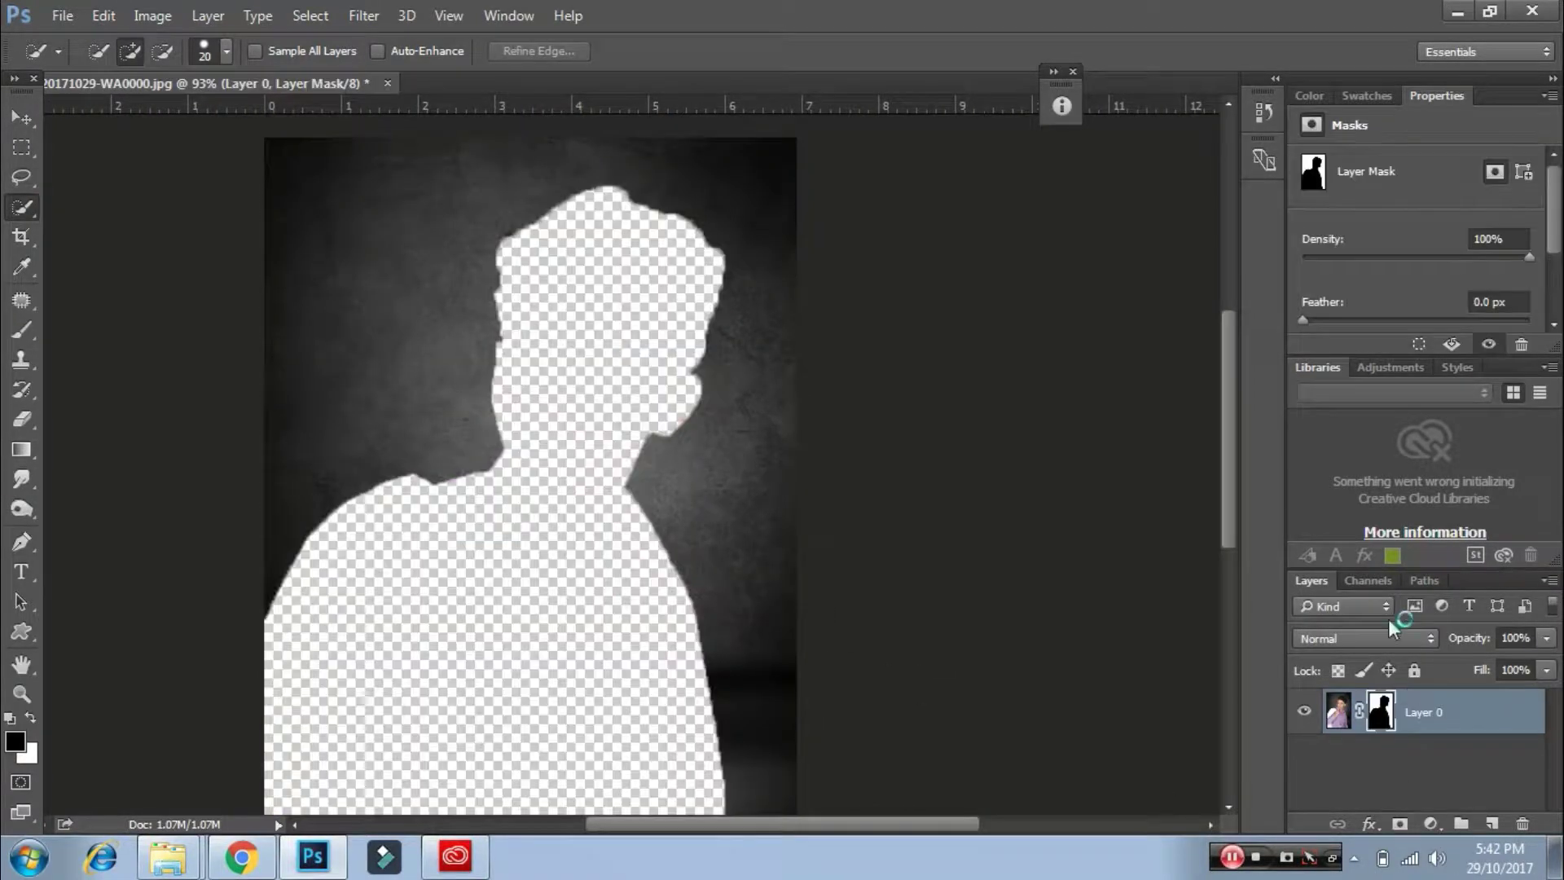
{"action": "key", "text": "ctrl+i"}
{"action": "scroll", "coordinate": [639, 186], "scroll_direction": "up", "scroll_amount": 3}
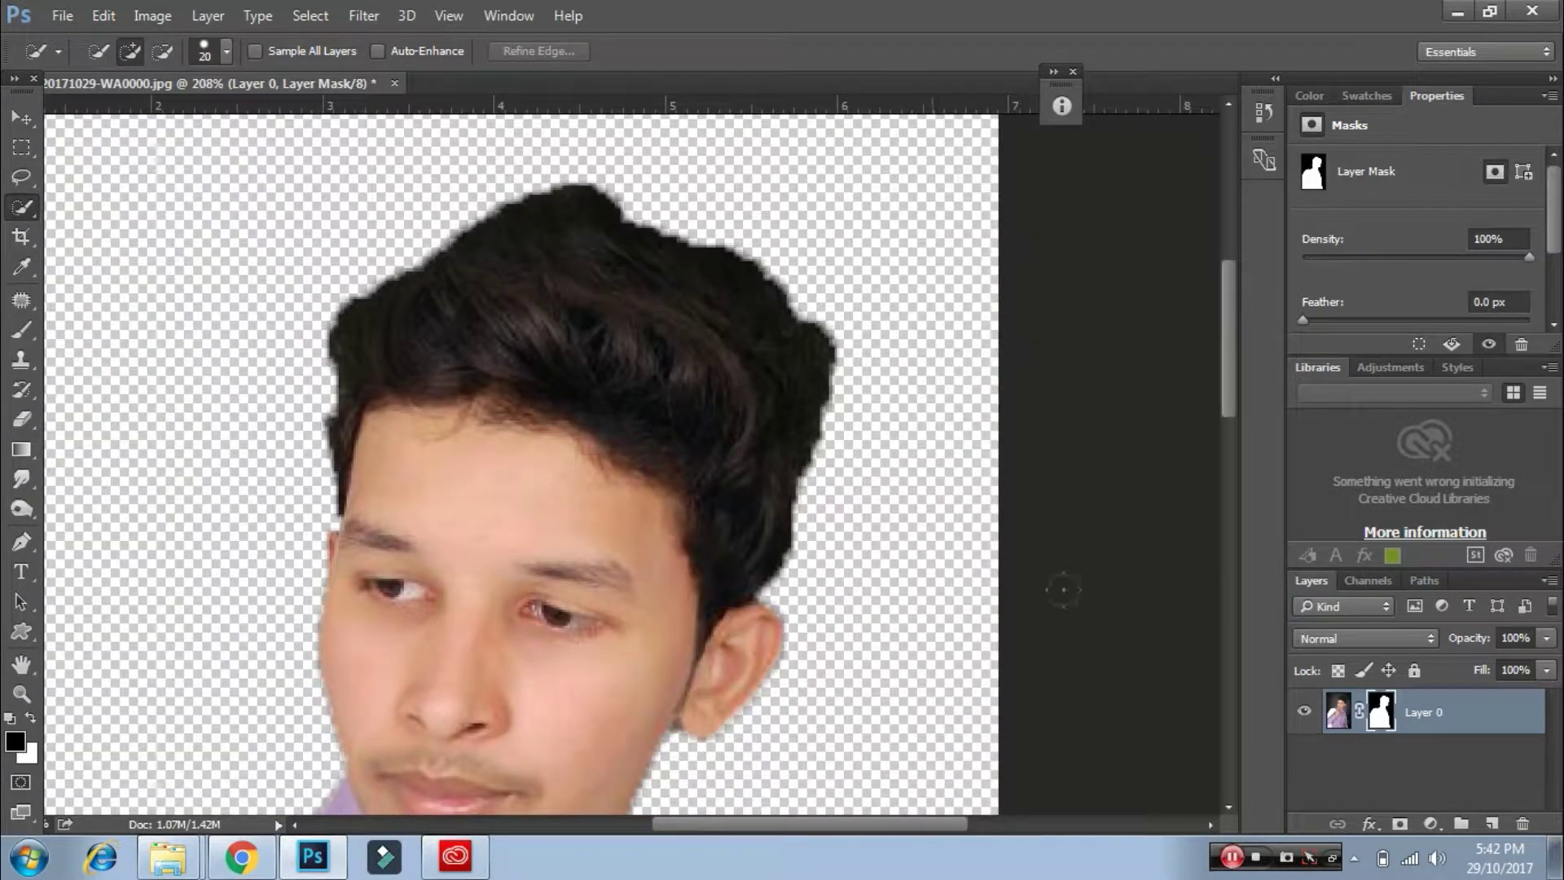
{"action": "key", "text": "ctrl+alt+r"}
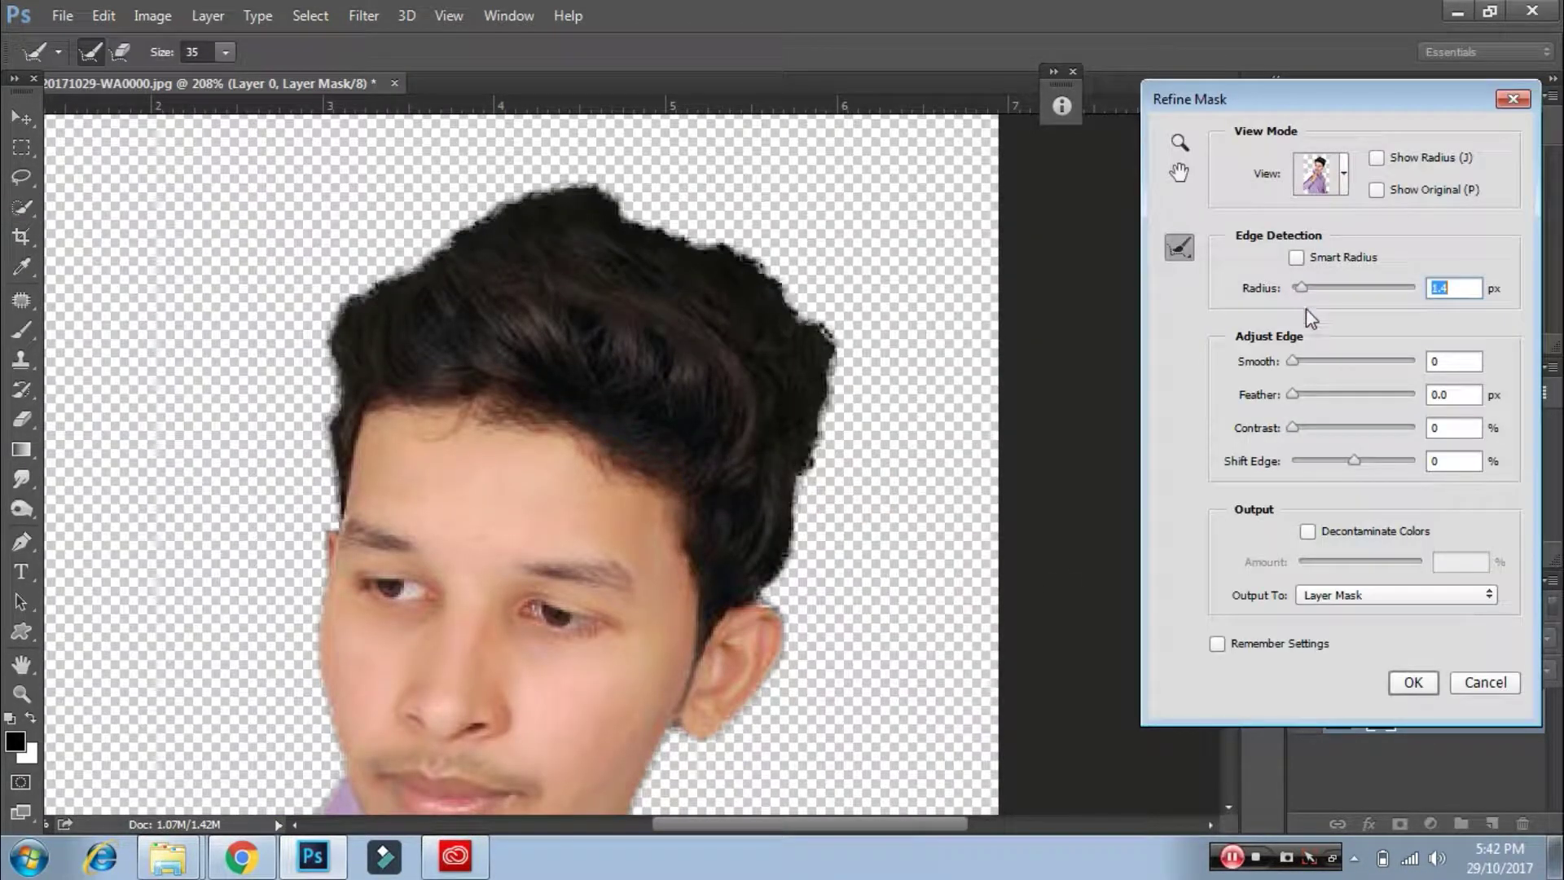
- Smooth the cutout edges in Refine Mask, then apply the layer mask permanently to Layer 0
{"action": "left_click", "coordinate": [1302, 361]}
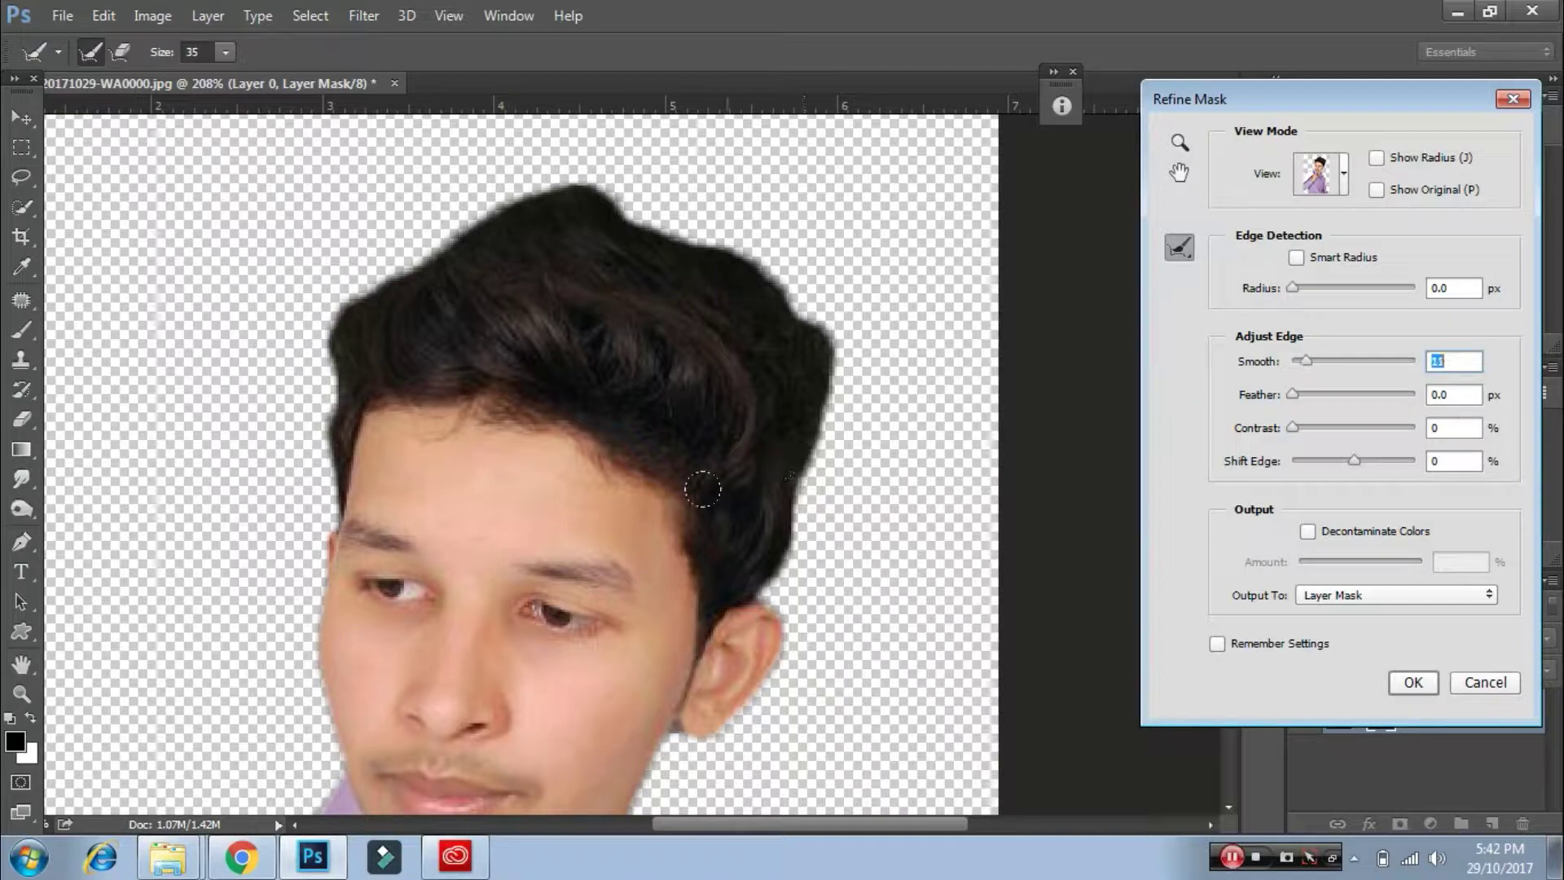
{"action": "scroll", "coordinate": [702, 489], "scroll_direction": "down", "scroll_amount": 5}
{"action": "scroll", "coordinate": [559, 646], "scroll_direction": "up", "scroll_amount": 3}
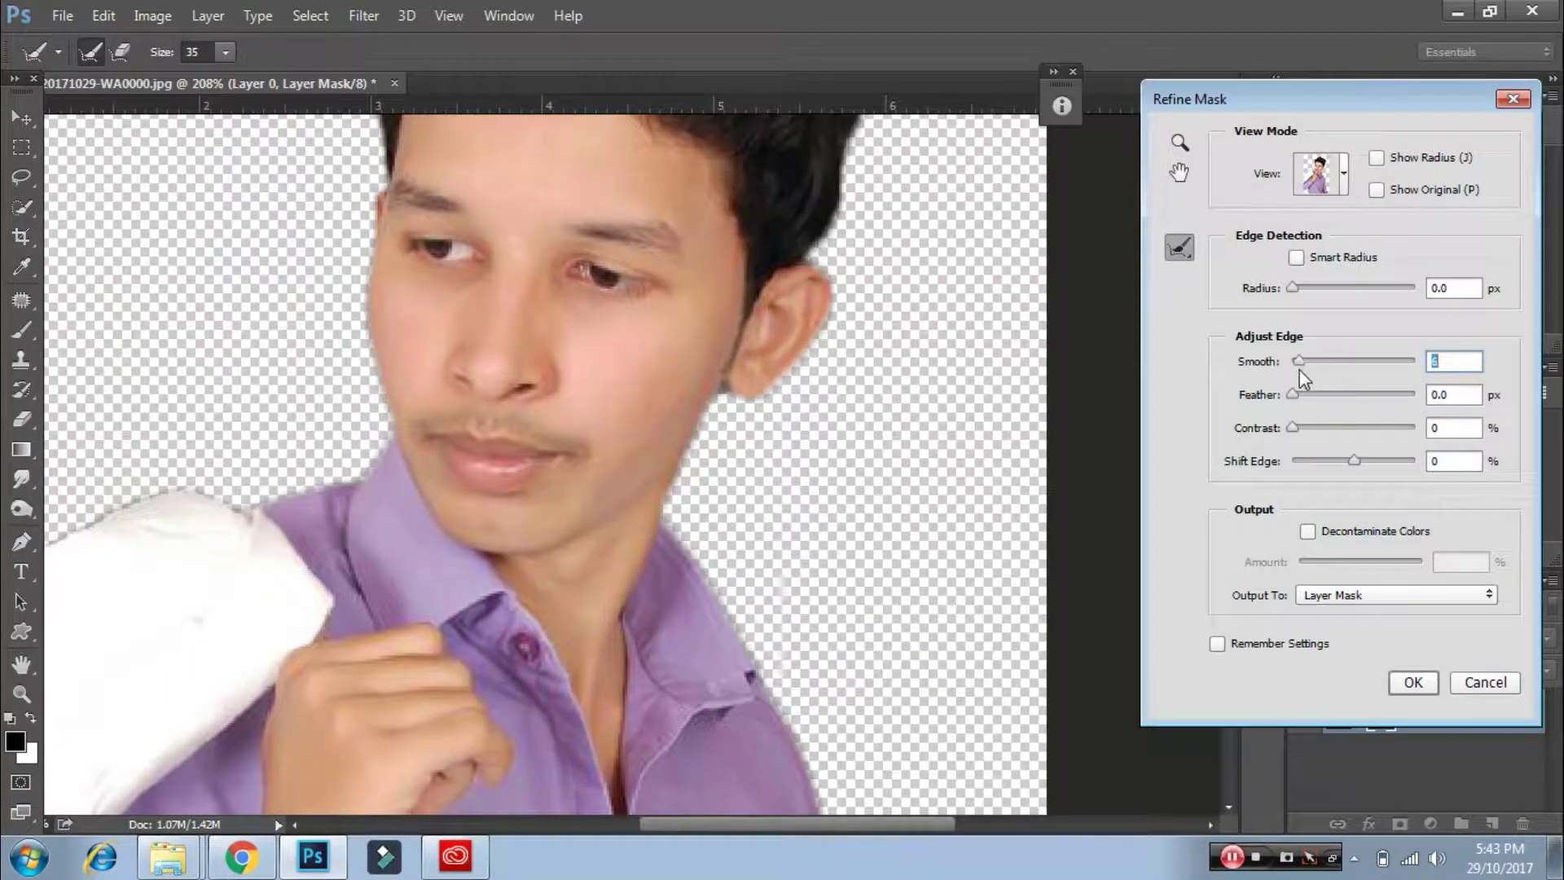
{"action": "scroll", "coordinate": [622, 308], "scroll_direction": "up", "scroll_amount": 3}
{"action": "scroll", "coordinate": [701, 527], "scroll_direction": "down", "scroll_amount": 3}
{"action": "scroll", "coordinate": [652, 437], "scroll_direction": "down", "scroll_amount": 3}
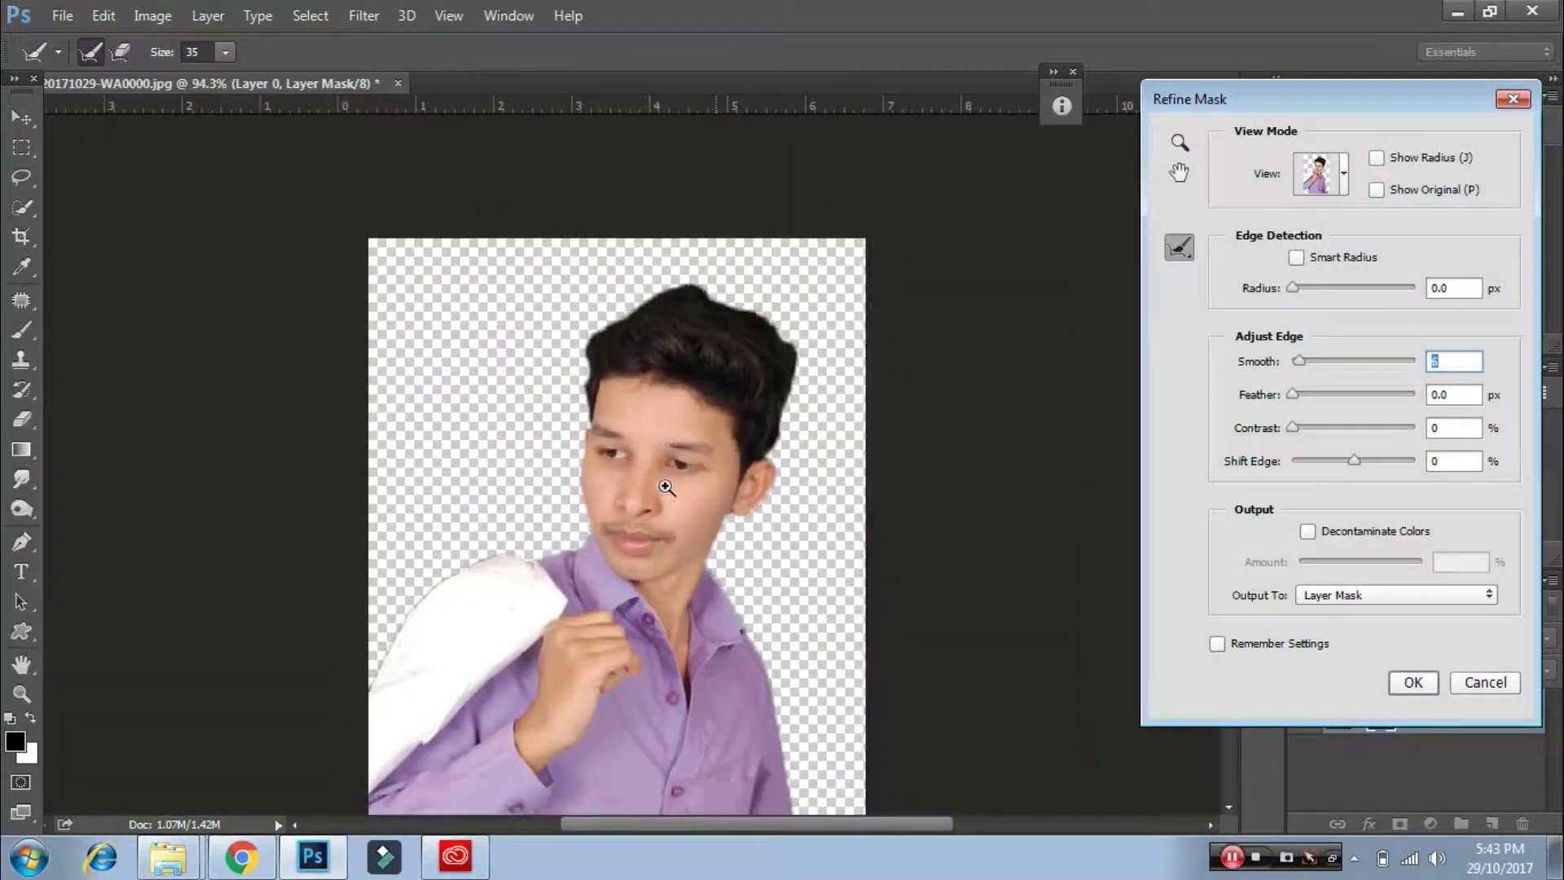
{"action": "scroll", "coordinate": [653, 437], "scroll_direction": "down", "scroll_amount": 1}
{"action": "left_click", "coordinate": [1412, 682]}
{"action": "right_click", "coordinate": [1391, 701]}
{"action": "left_click", "coordinate": [1407, 545]}
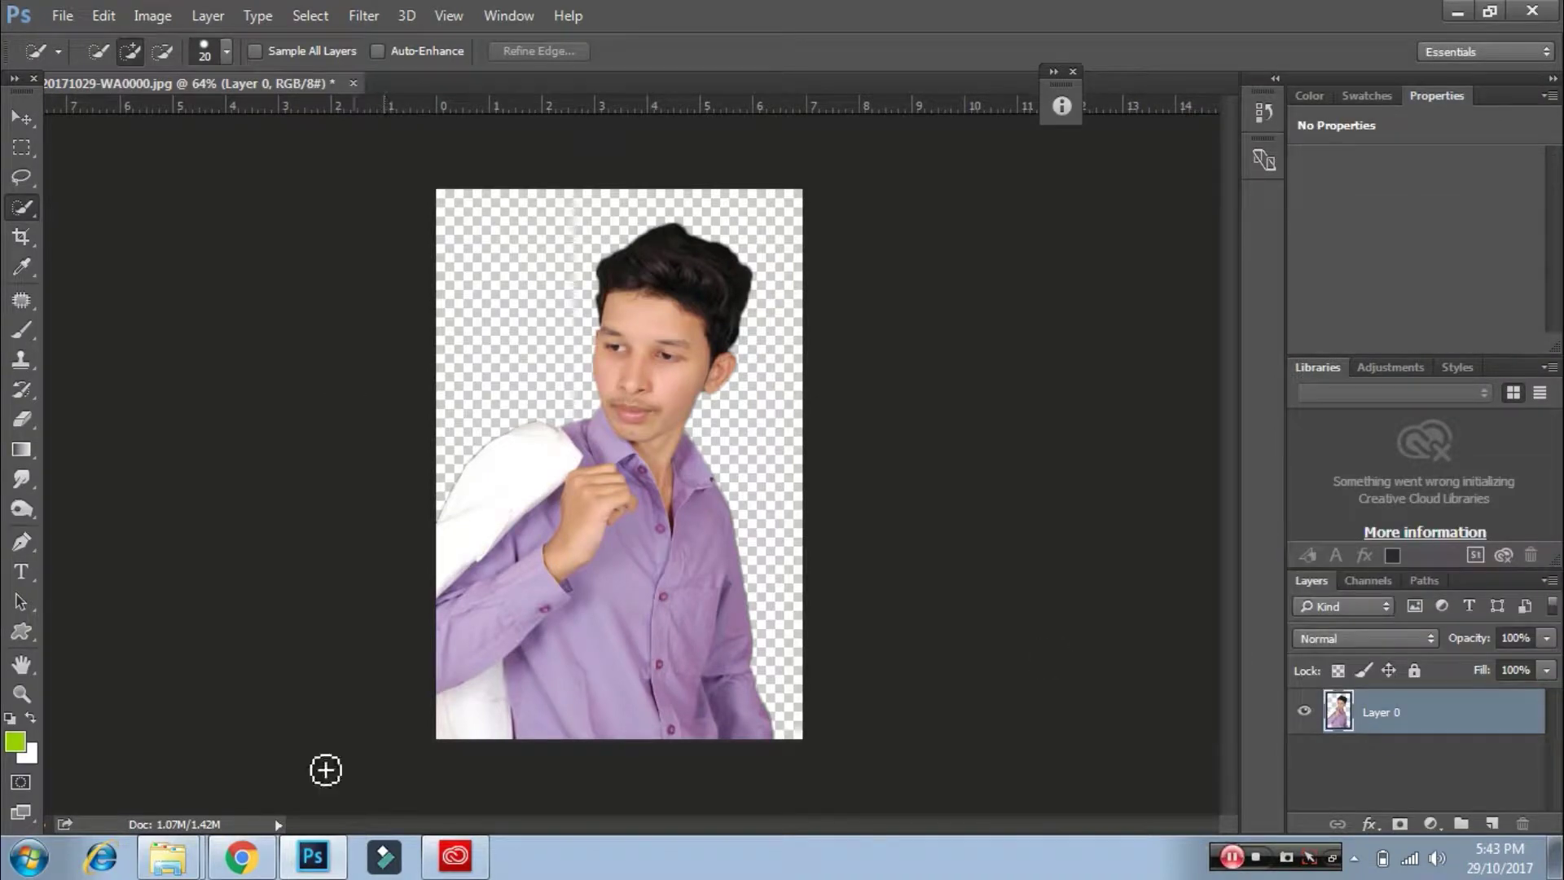
- Drag the blue background from the 11-august-backround folder into the Photoshop composite
{"action": "left_click", "coordinate": [188, 855]}
{"action": "double_click", "coordinate": [663, 192]}
{"action": "double_click", "coordinate": [252, 277]}
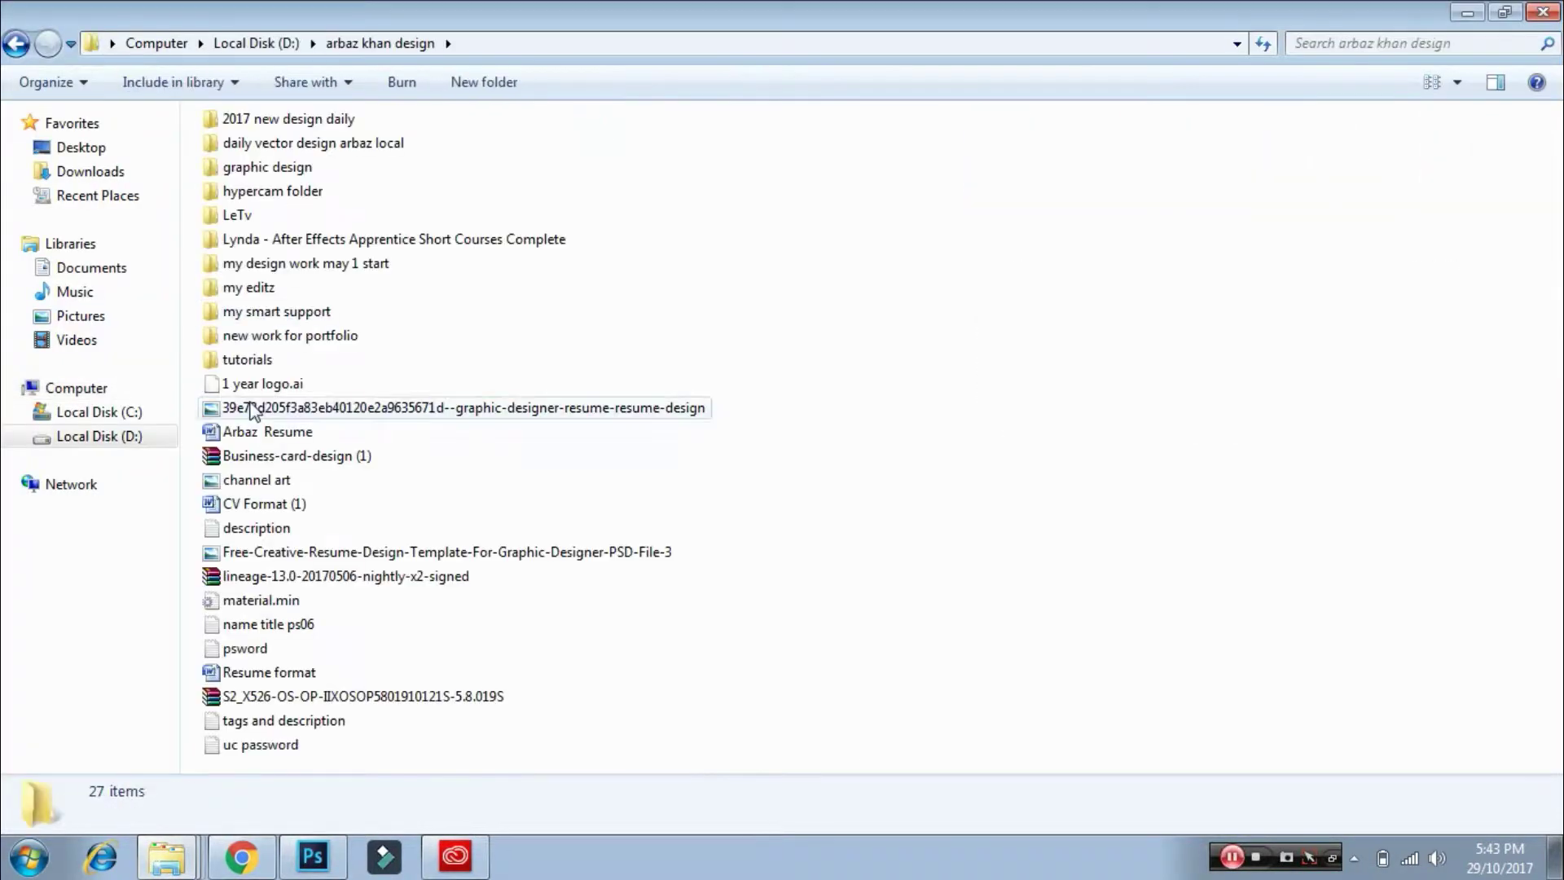
{"action": "double_click", "coordinate": [280, 147]}
{"action": "double_click", "coordinate": [261, 147]}
{"action": "left_click_drag", "start_coordinate": [387, 216], "coordinate": [598, 436]}
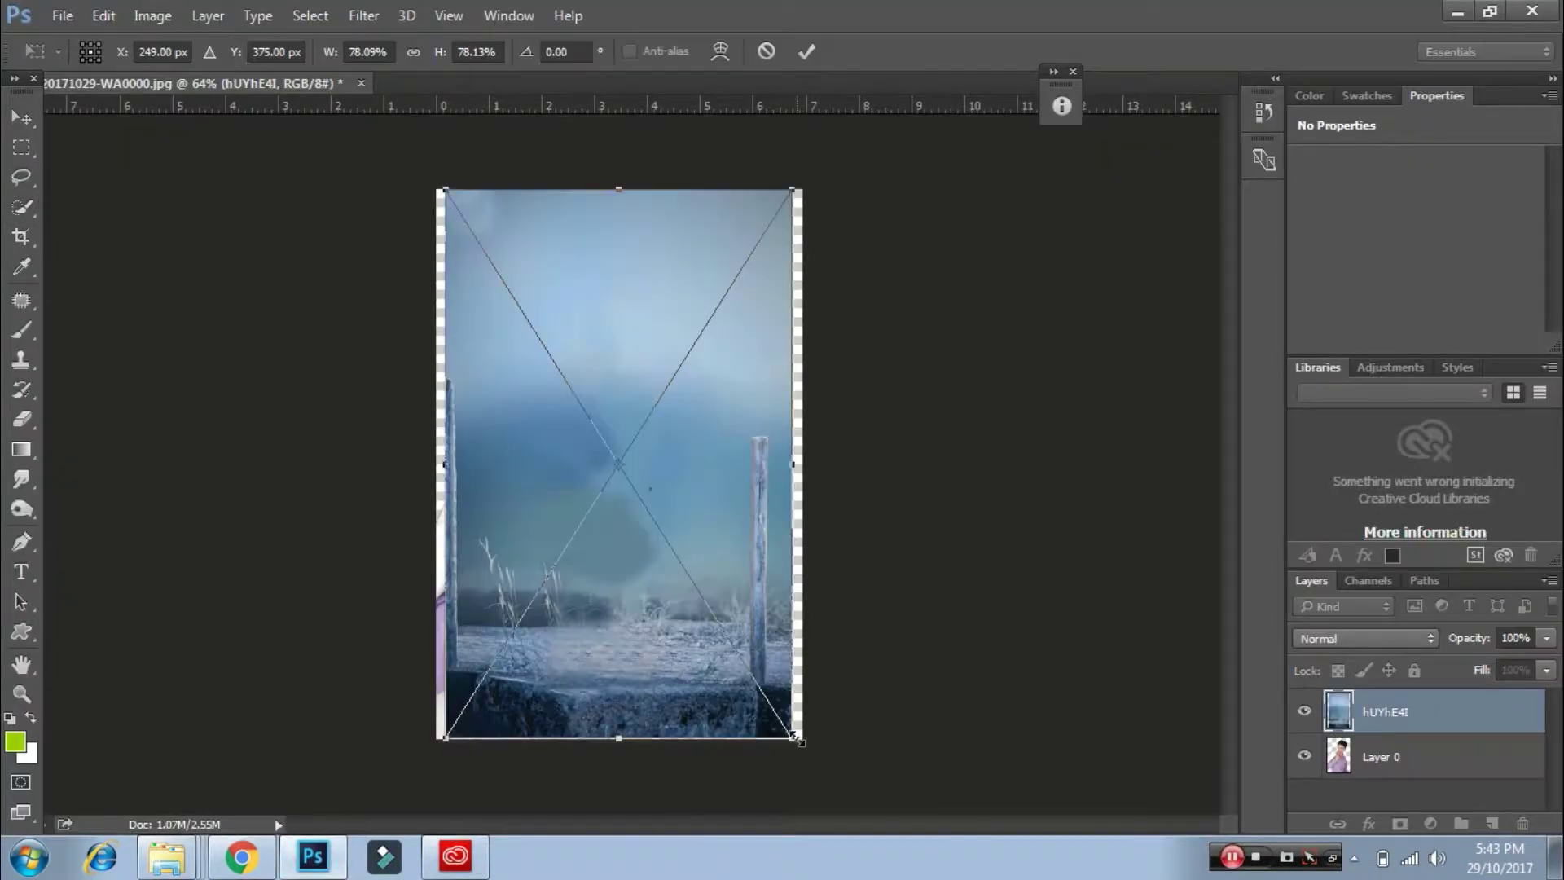
- Scale the background to fill the canvas and move it below Layer 0
{"action": "left_click_drag", "start_coordinate": [803, 751], "coordinate": [814, 775]}
{"action": "key", "text": "Return"}
{"action": "key", "text": "ctrl+bracketleft"}
{"action": "key", "text": "ctrl+t"}
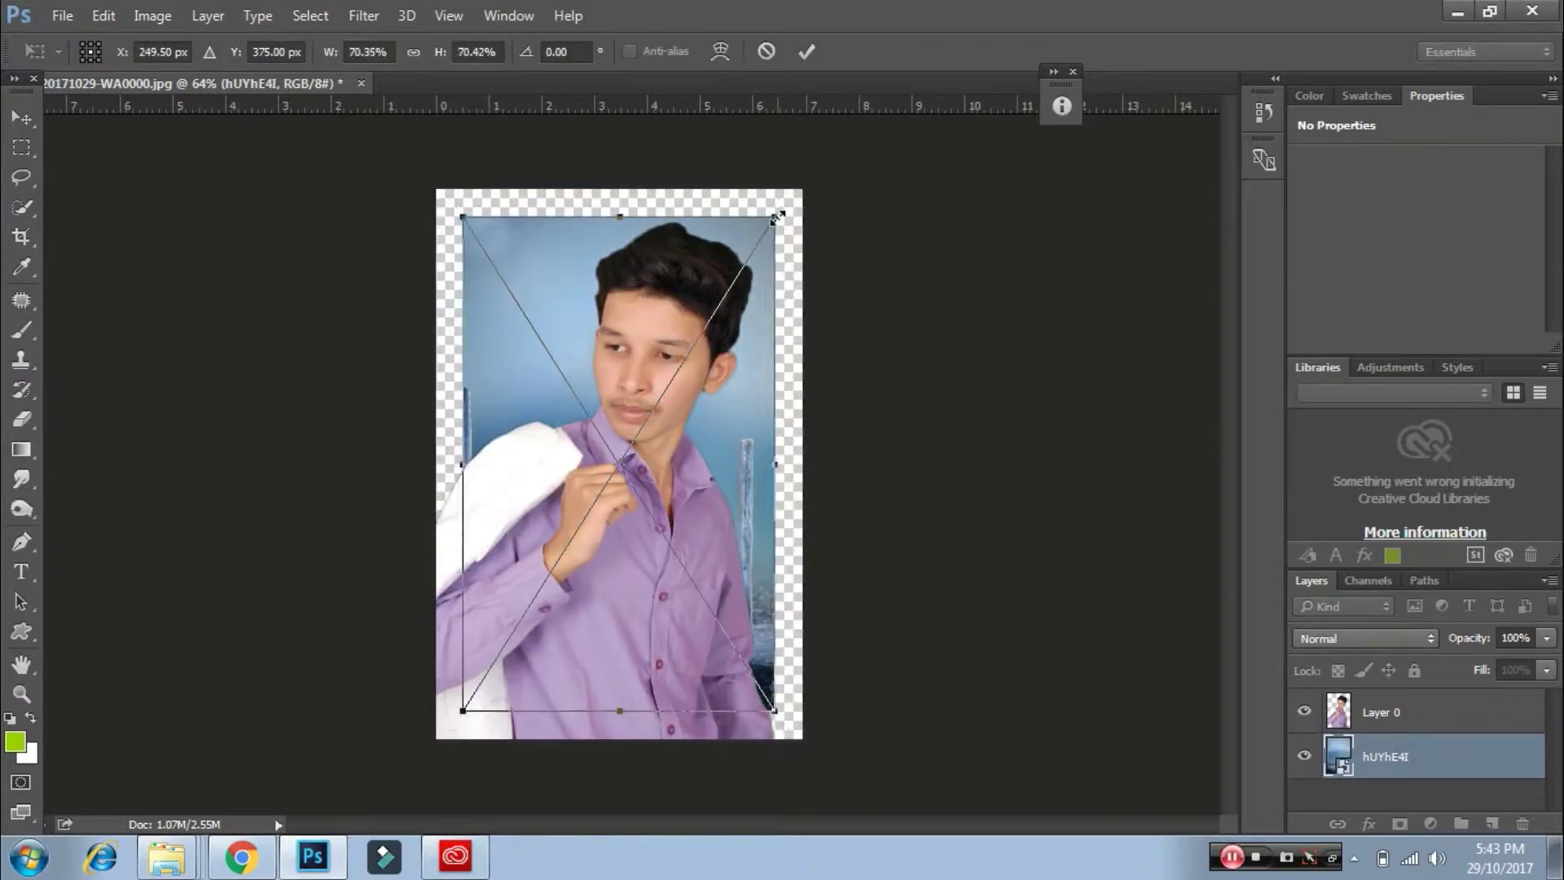
{"action": "key", "text": "Escape"}
- Select the Layer 0 cutout and check its transform bounds without changing it
{"action": "left_click", "coordinate": [1422, 712]}
{"action": "key", "text": "ctrl+t"}
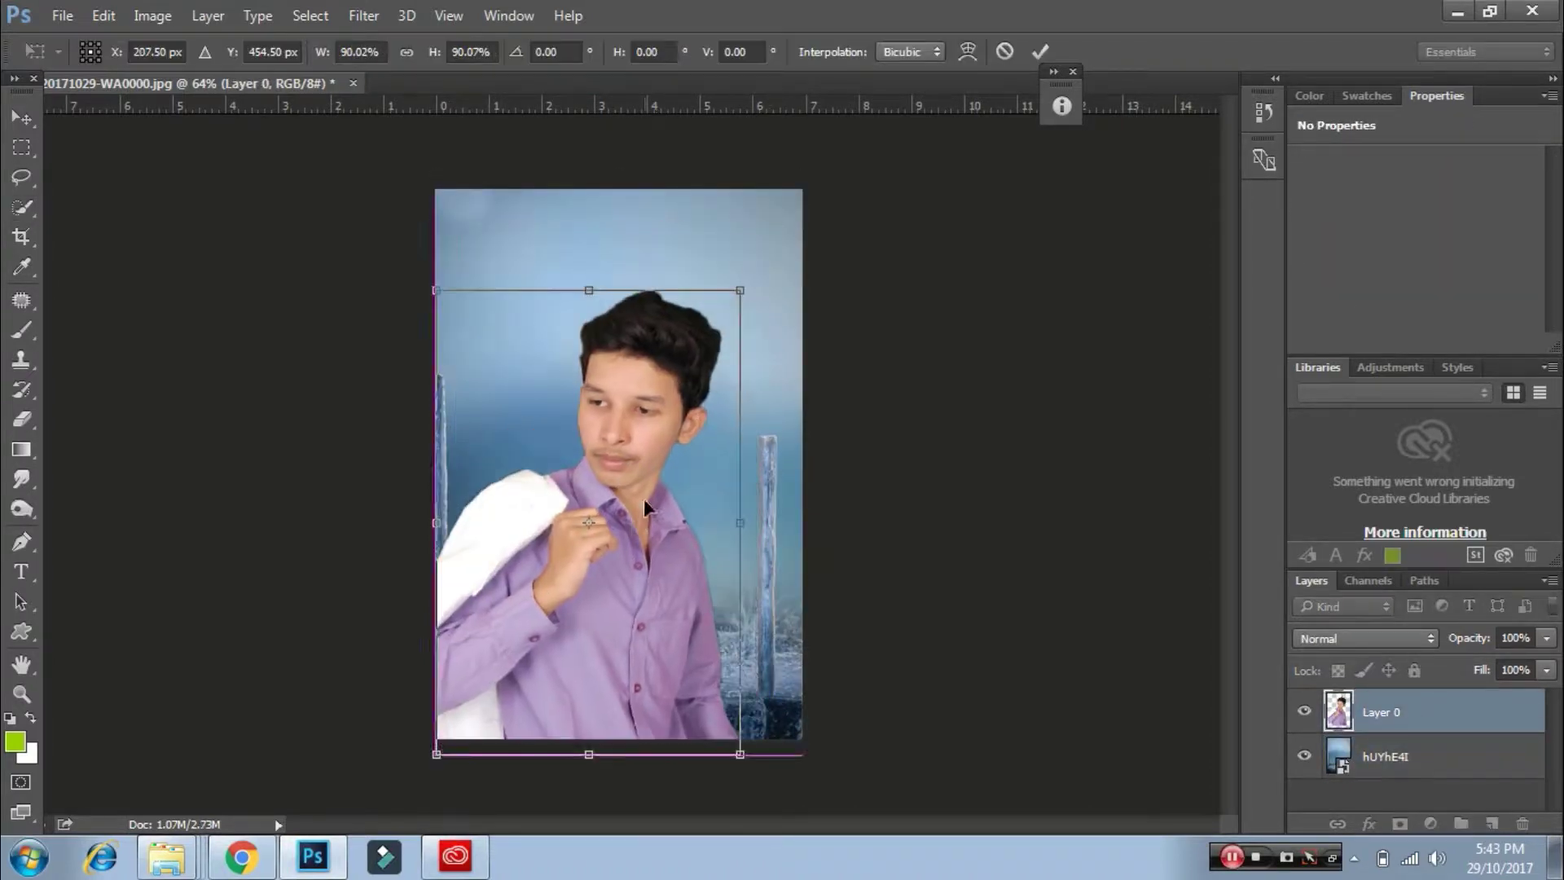
{"action": "key", "text": "Escape"}
{"action": "scroll", "coordinate": [659, 345], "scroll_direction": "up", "scroll_amount": 5}
{"action": "scroll", "coordinate": [660, 345], "scroll_direction": "down", "scroll_amount": 5}
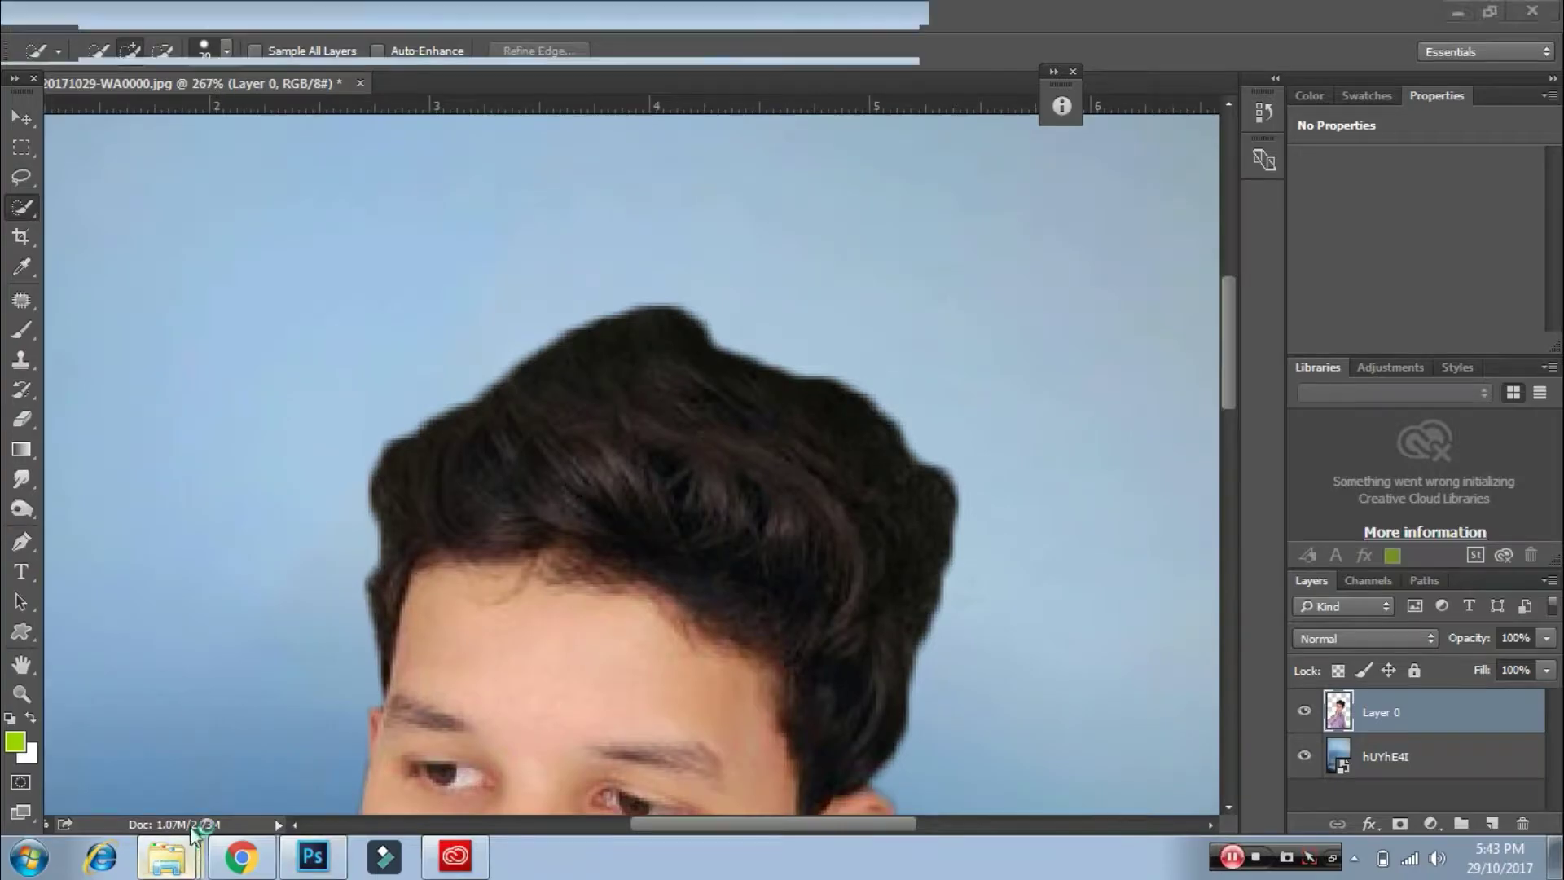
- Drag H3.png from the birthyday photoedit stock folder onto the canvas
{"action": "left_click", "coordinate": [167, 856]}
{"action": "double_click", "coordinate": [285, 185]}
{"action": "double_click", "coordinate": [249, 287]}
{"action": "double_click", "coordinate": [253, 163]}
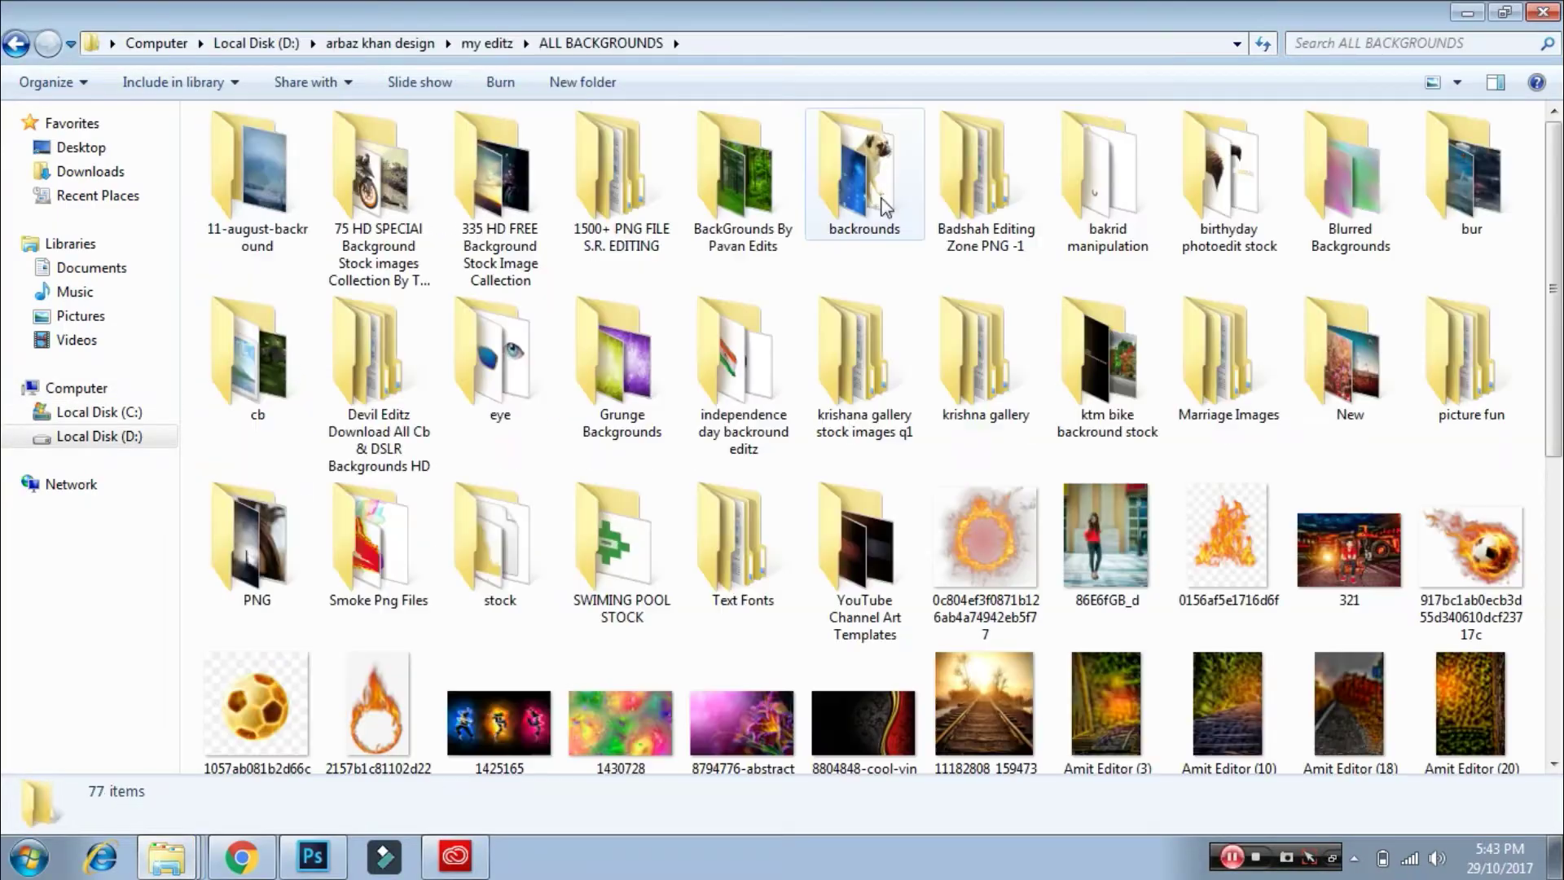
{"action": "double_click", "coordinate": [1231, 204]}
{"action": "left_click_drag", "start_coordinate": [1123, 163], "coordinate": [375, 737]}
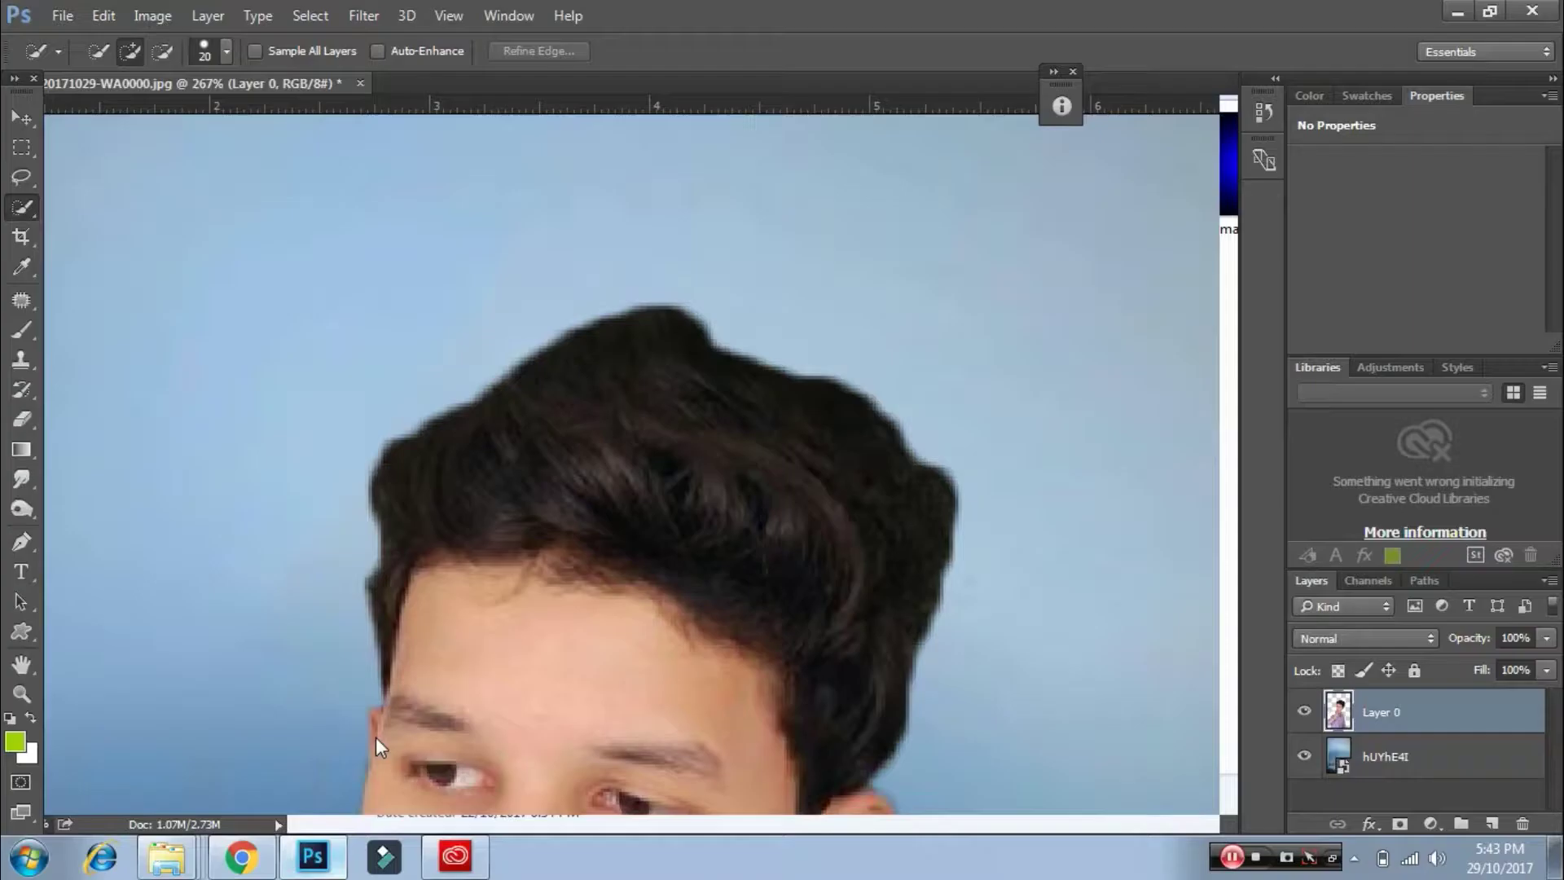
- Commit the H3 hair placement and erase its text
{"action": "scroll", "coordinate": [945, 573], "scroll_direction": "down", "scroll_amount": 5}
{"action": "key", "text": "Return"}
{"action": "key", "text": "e"}
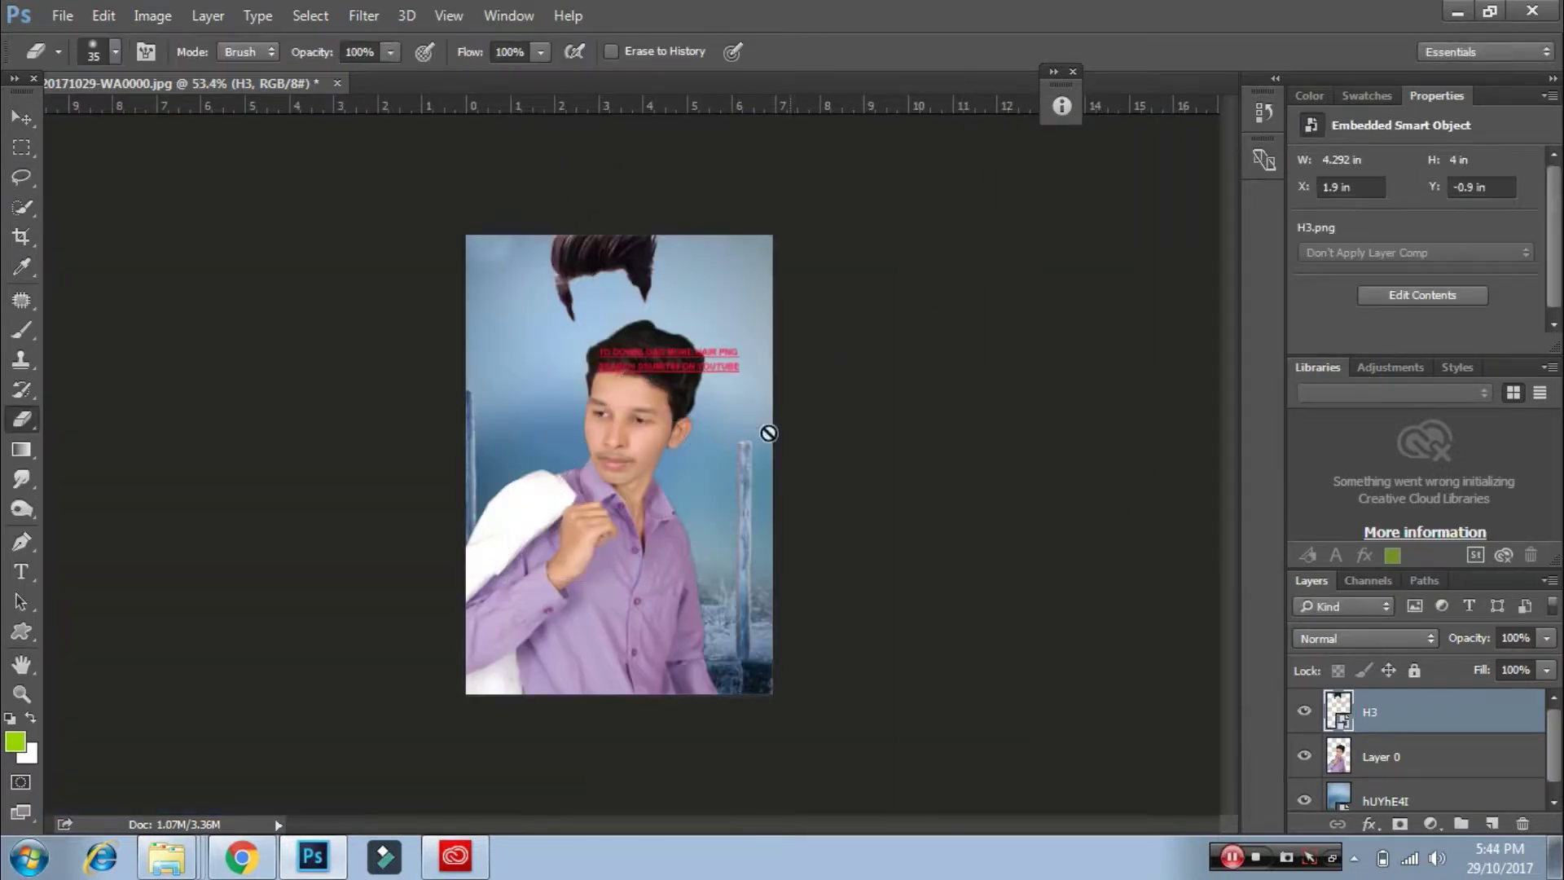
{"action": "key", "text": "v"}
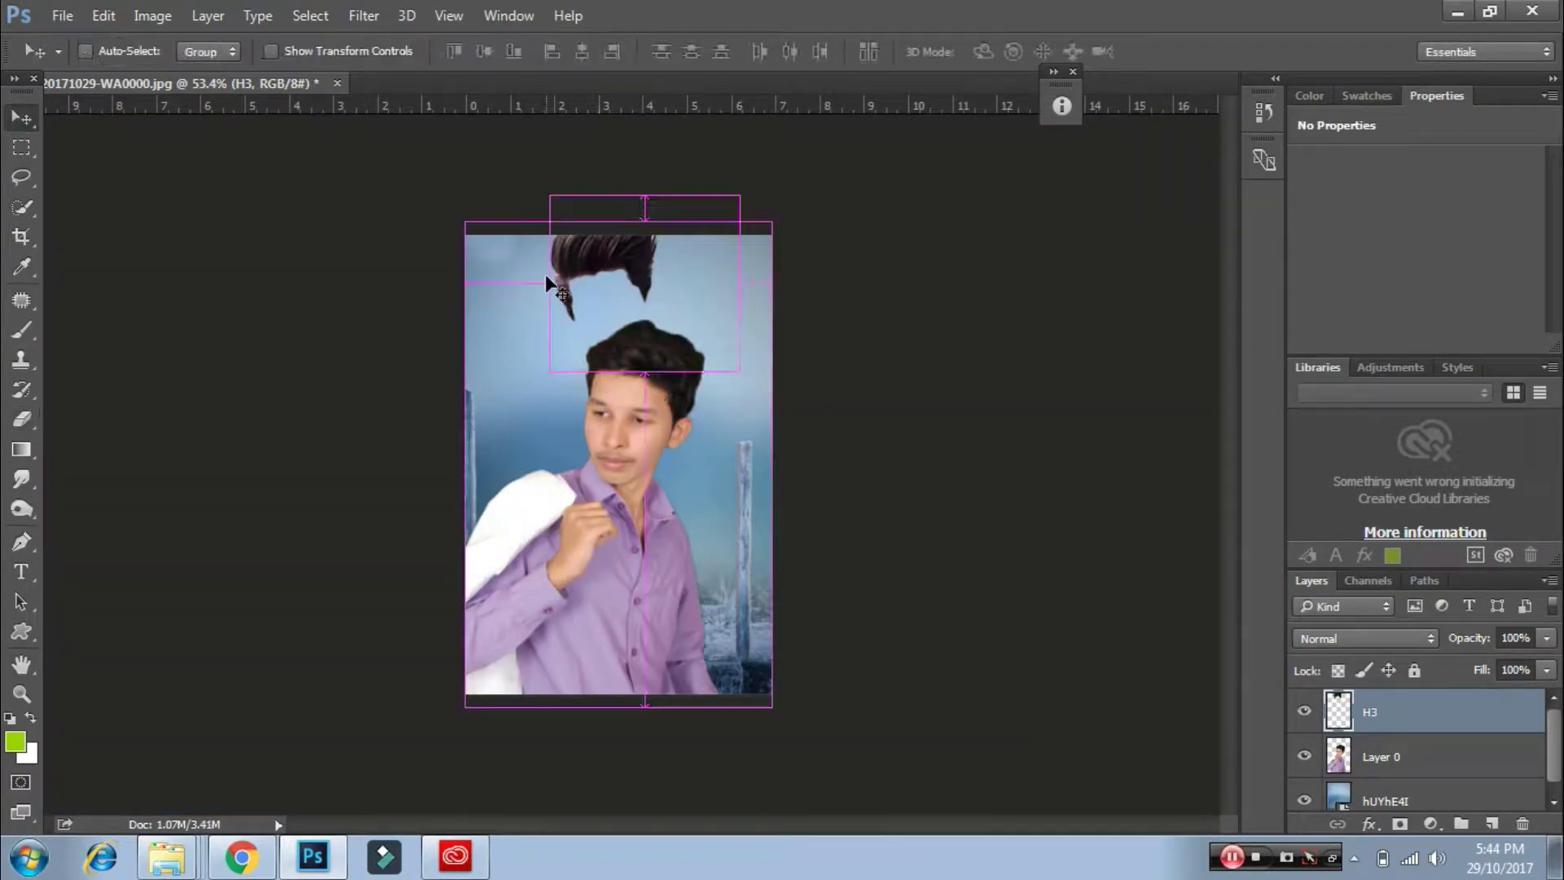
- Scale, move and tilt the H3 hair so it sits on top of the man's head
{"action": "key", "text": "ctrl+t"}
{"action": "scroll", "coordinate": [687, 433], "scroll_direction": "up", "scroll_amount": 3}
{"action": "left_click_drag", "start_coordinate": [687, 433], "coordinate": [656, 448]}
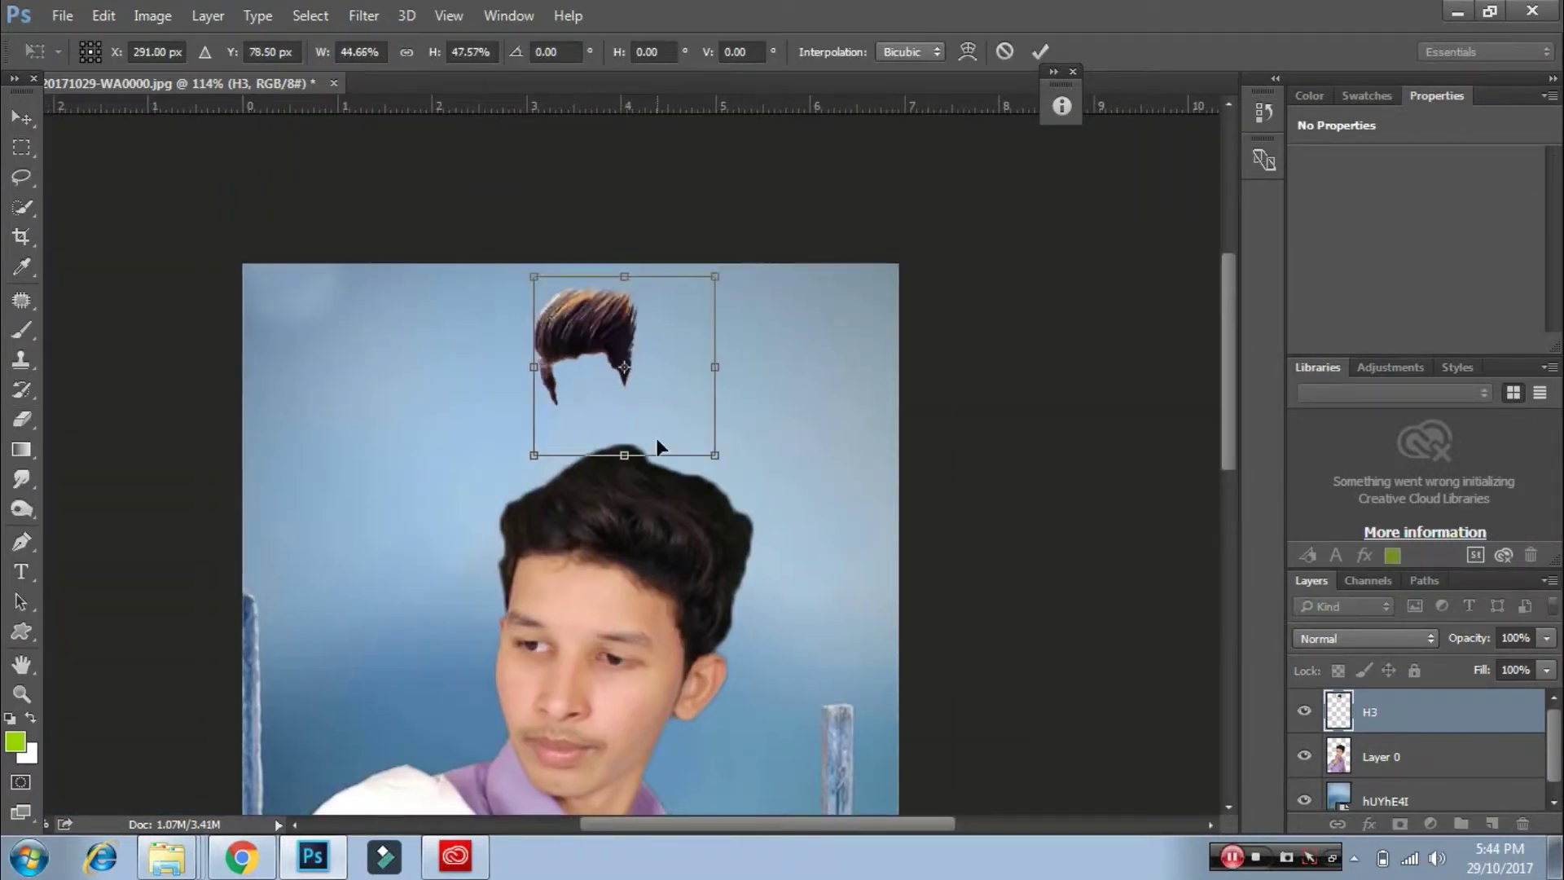
{"action": "key", "text": "Return"}
{"action": "left_click_drag", "start_coordinate": [619, 391], "coordinate": [635, 457]}
{"action": "key", "text": "ctrl+t"}
{"action": "left_click_drag", "start_coordinate": [782, 514], "coordinate": [779, 601]}
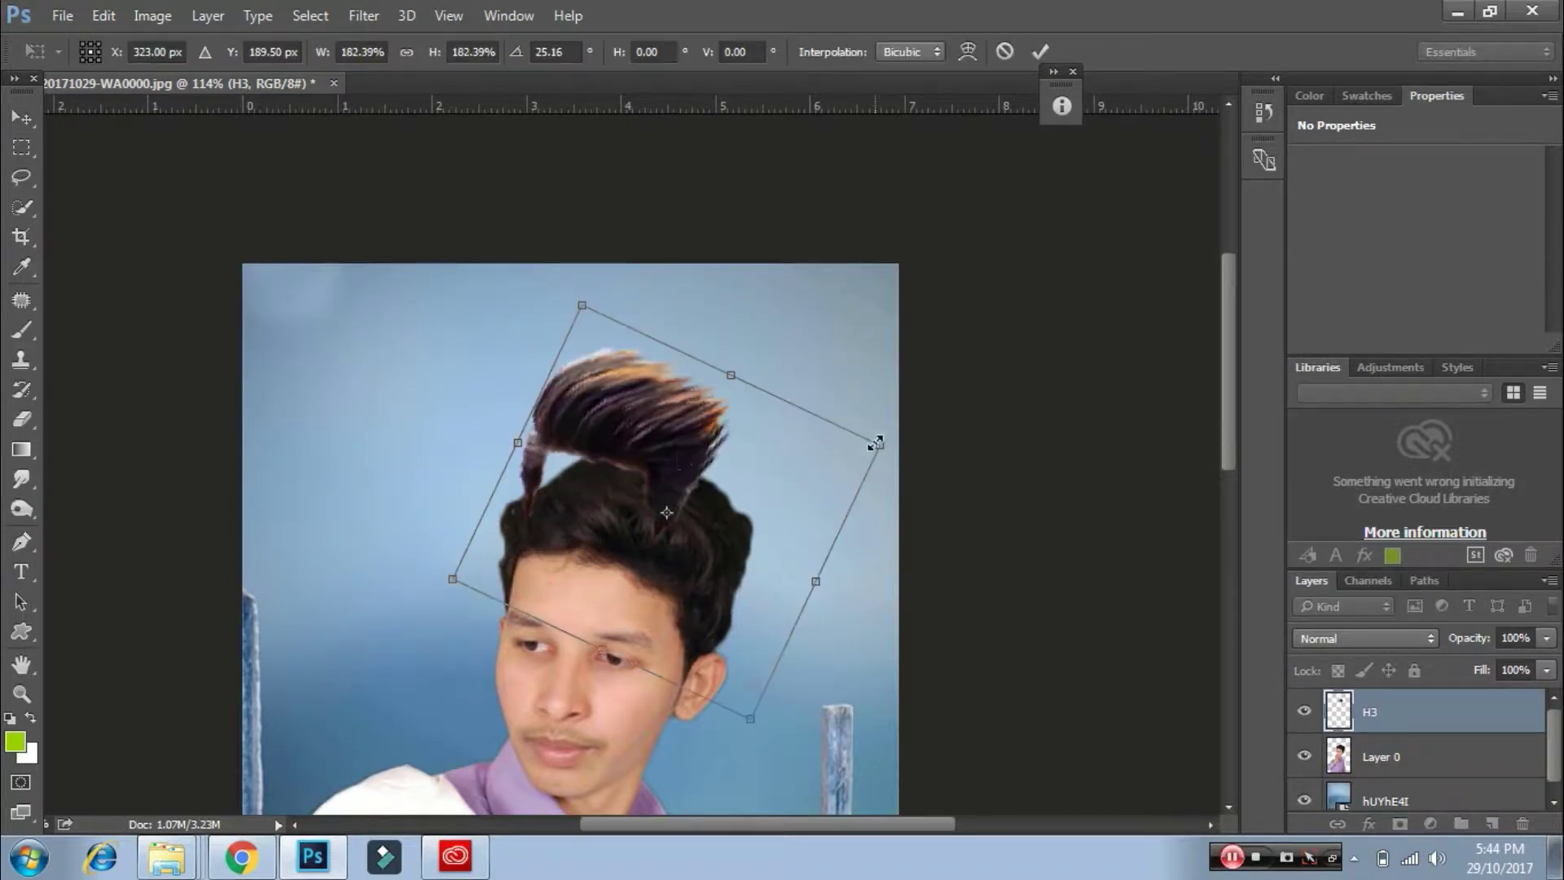
{"action": "mouse_move", "coordinate": [781, 466]}
{"action": "left_mouse_down"}
{"action": "mouse_move", "coordinate": [940, 501]}
{"action": "mouse_move", "coordinate": [902, 533]}
{"action": "left_mouse_up"}
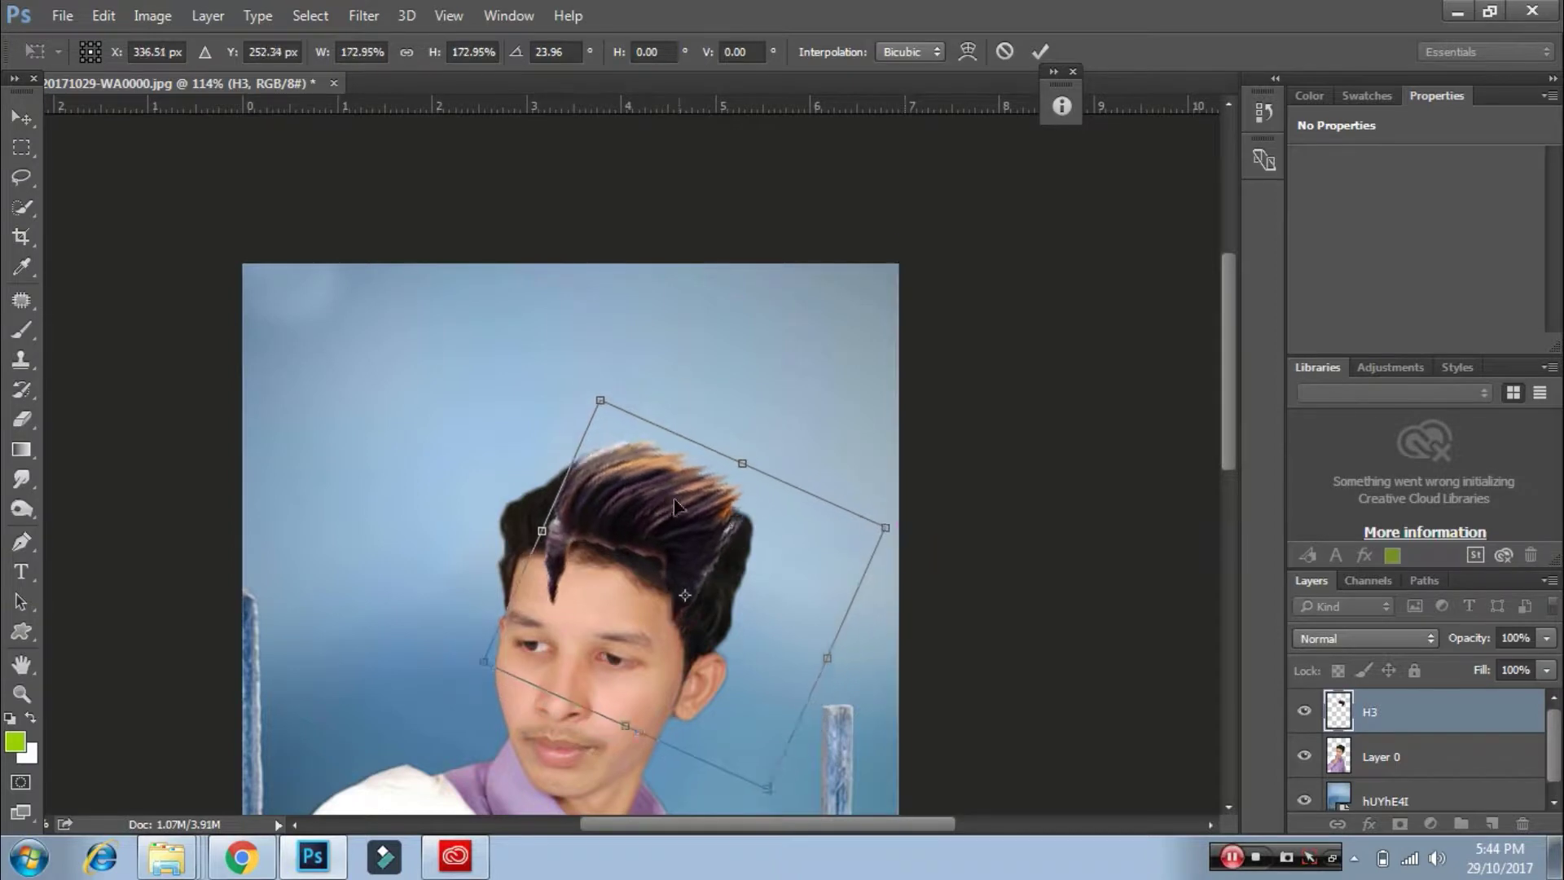
{"action": "left_click_drag", "start_coordinate": [577, 540], "coordinate": [568, 531]}
{"action": "key", "text": "Return"}
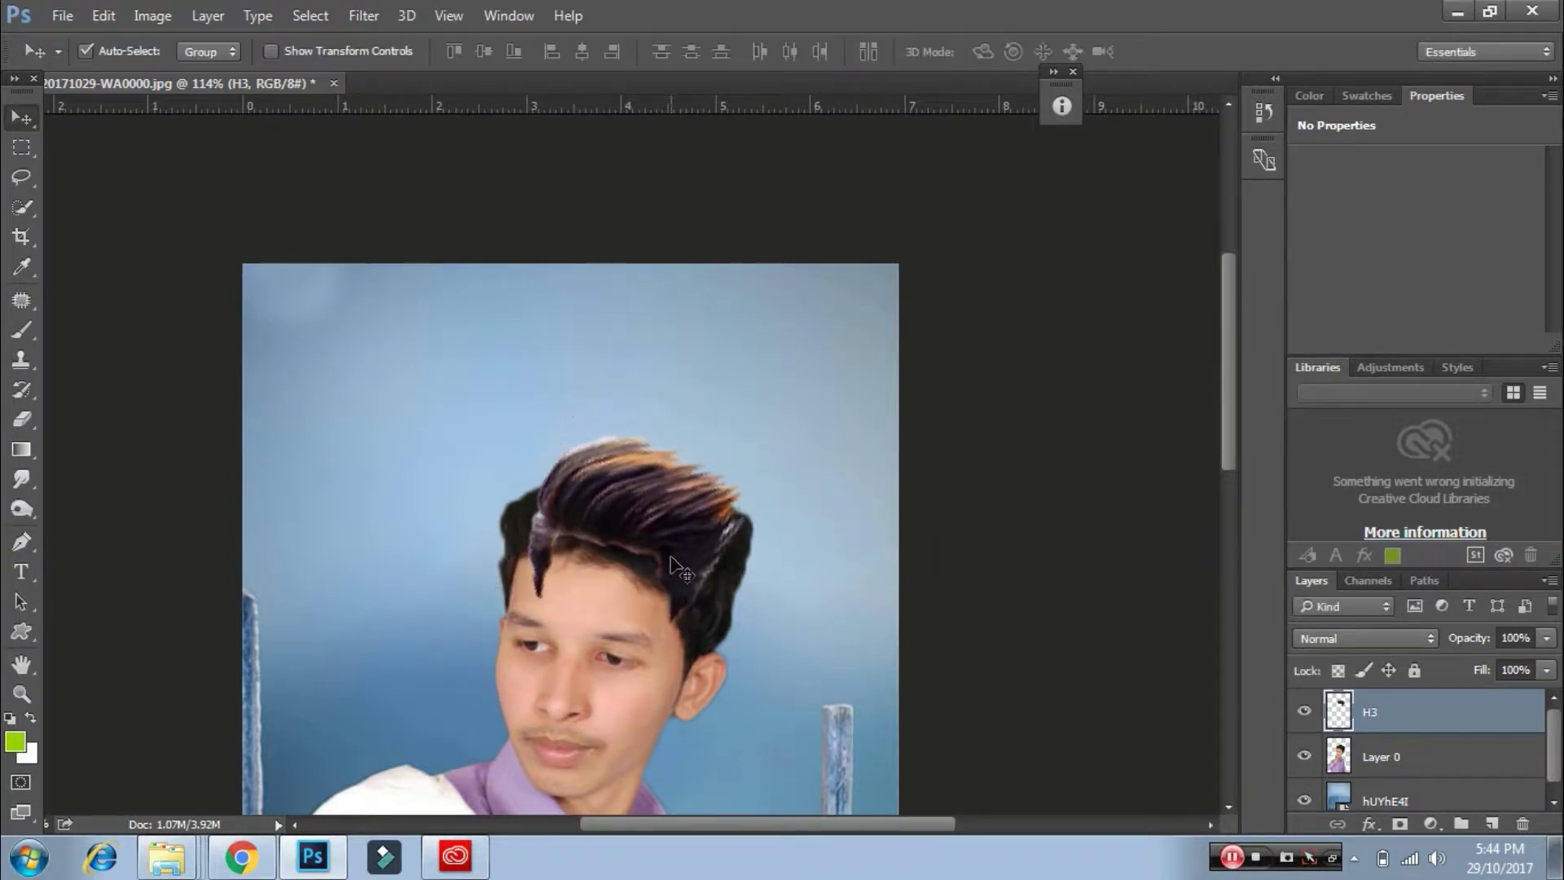
- Erase stray hair edges and merge H3 with Layer 0
{"action": "key", "text": "e"}
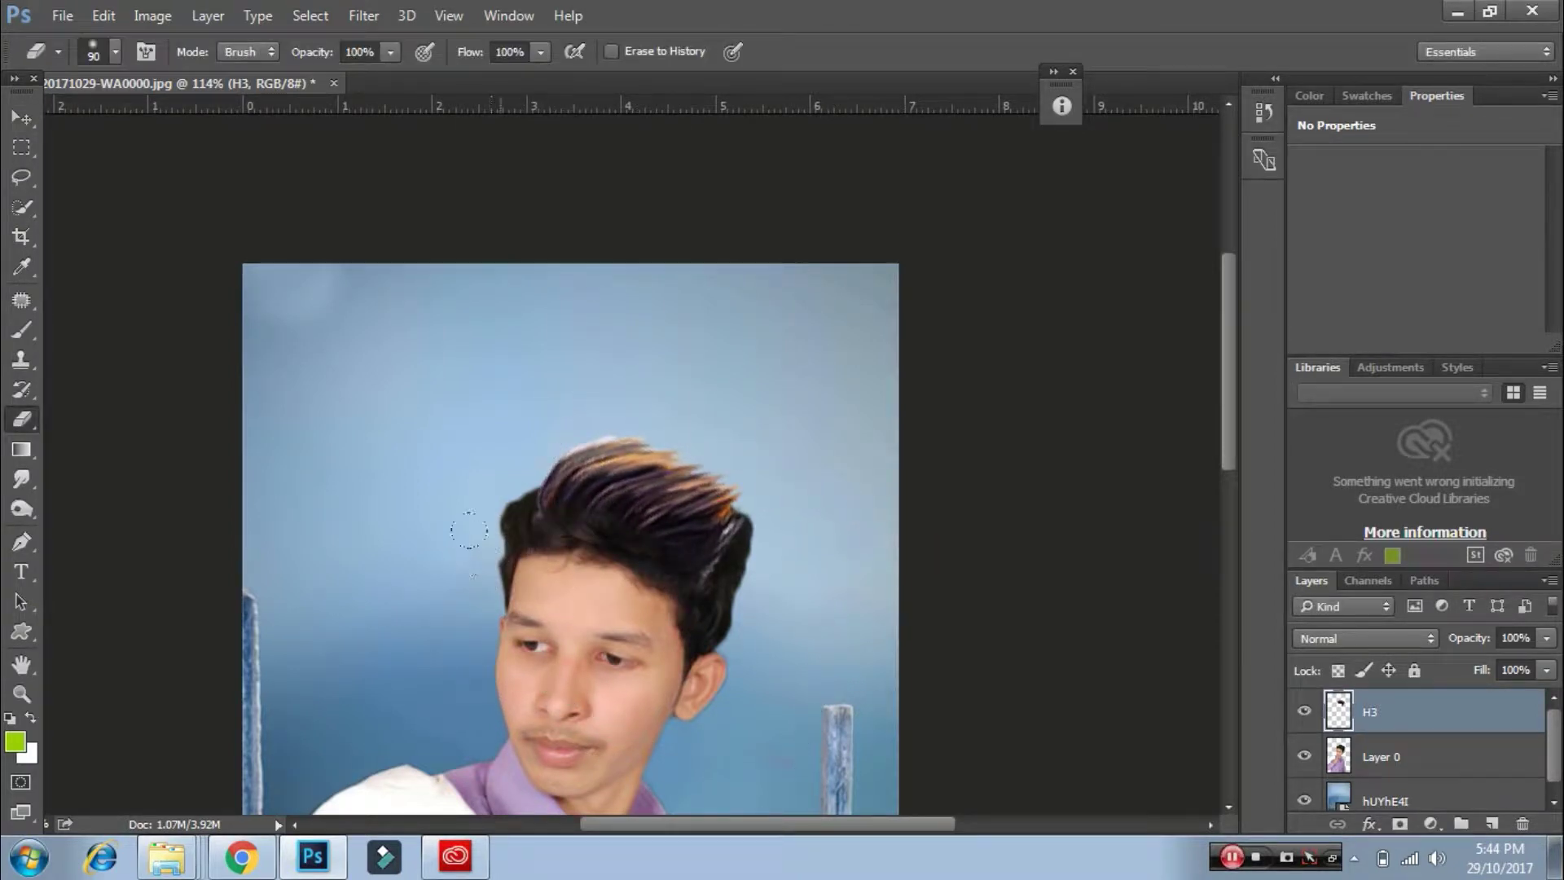
{"action": "key", "text": "v"}
{"action": "left_click", "coordinate": [1385, 756], "text": "shift"}
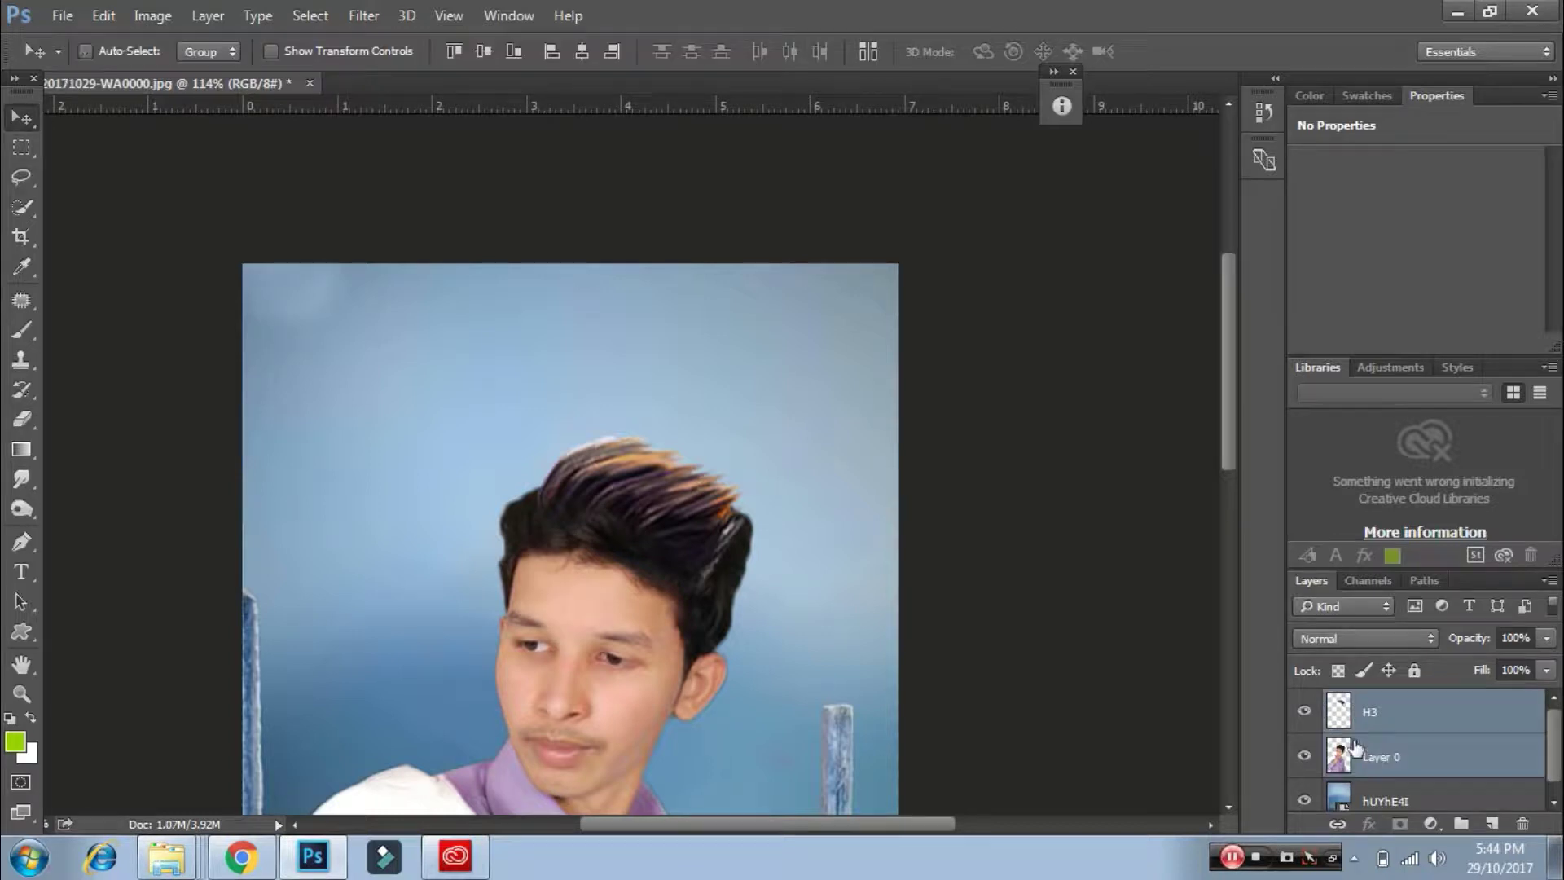
{"action": "key", "text": "ctrl+e"}
{"action": "scroll", "coordinate": [183, 501], "scroll_direction": "up", "scroll_amount": 3}
{"action": "right_click", "coordinate": [823, 647]}
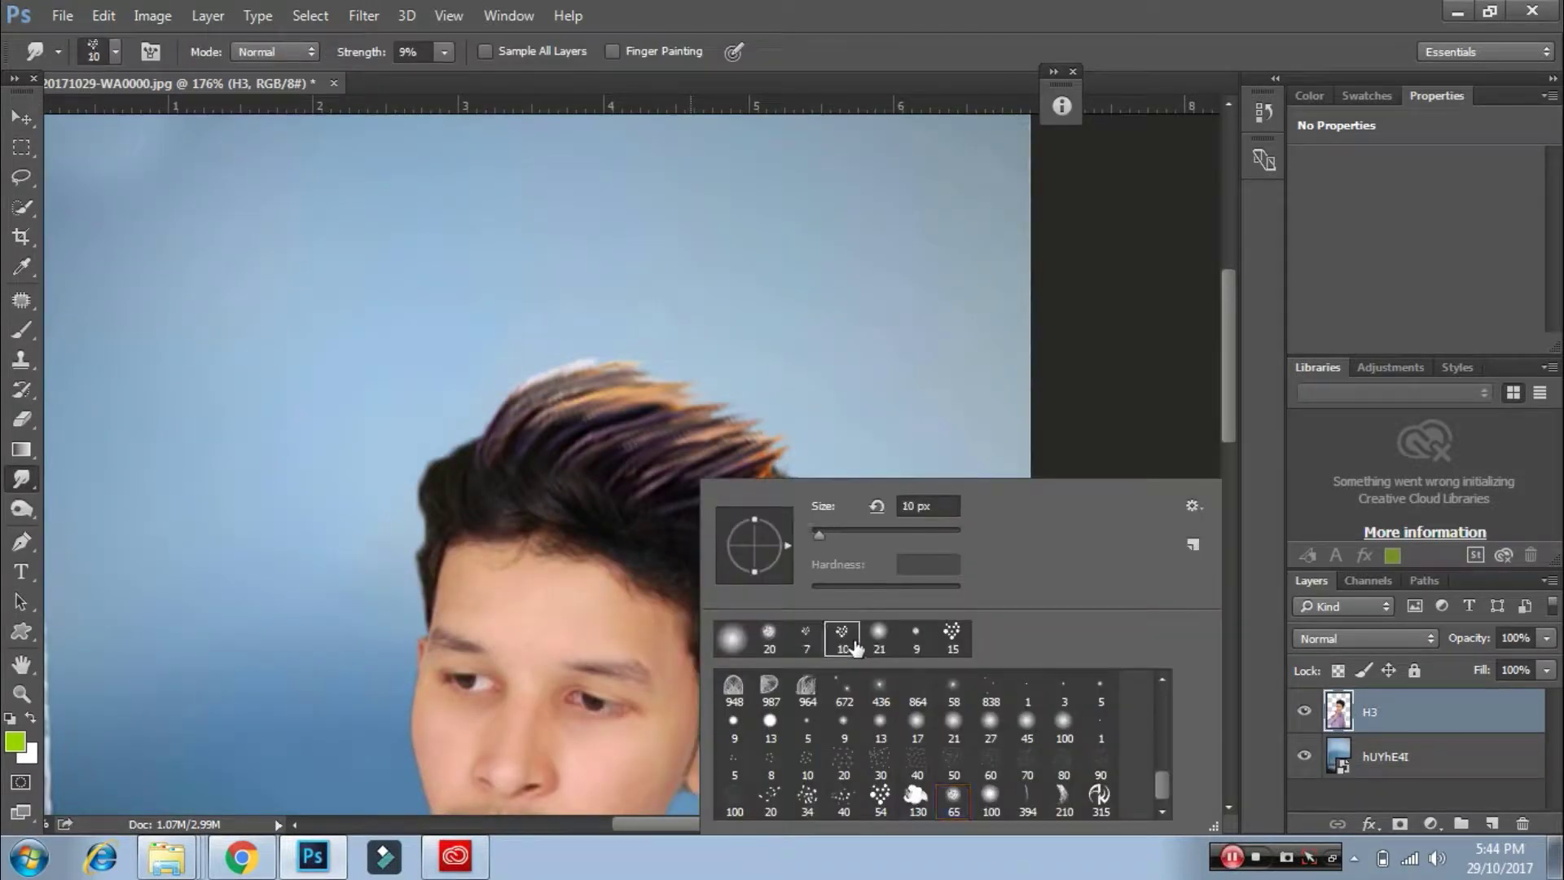
- Smudge the right and top-left hair strands outward into spikes with a 10 px brush
{"action": "double_click", "coordinate": [852, 644]}
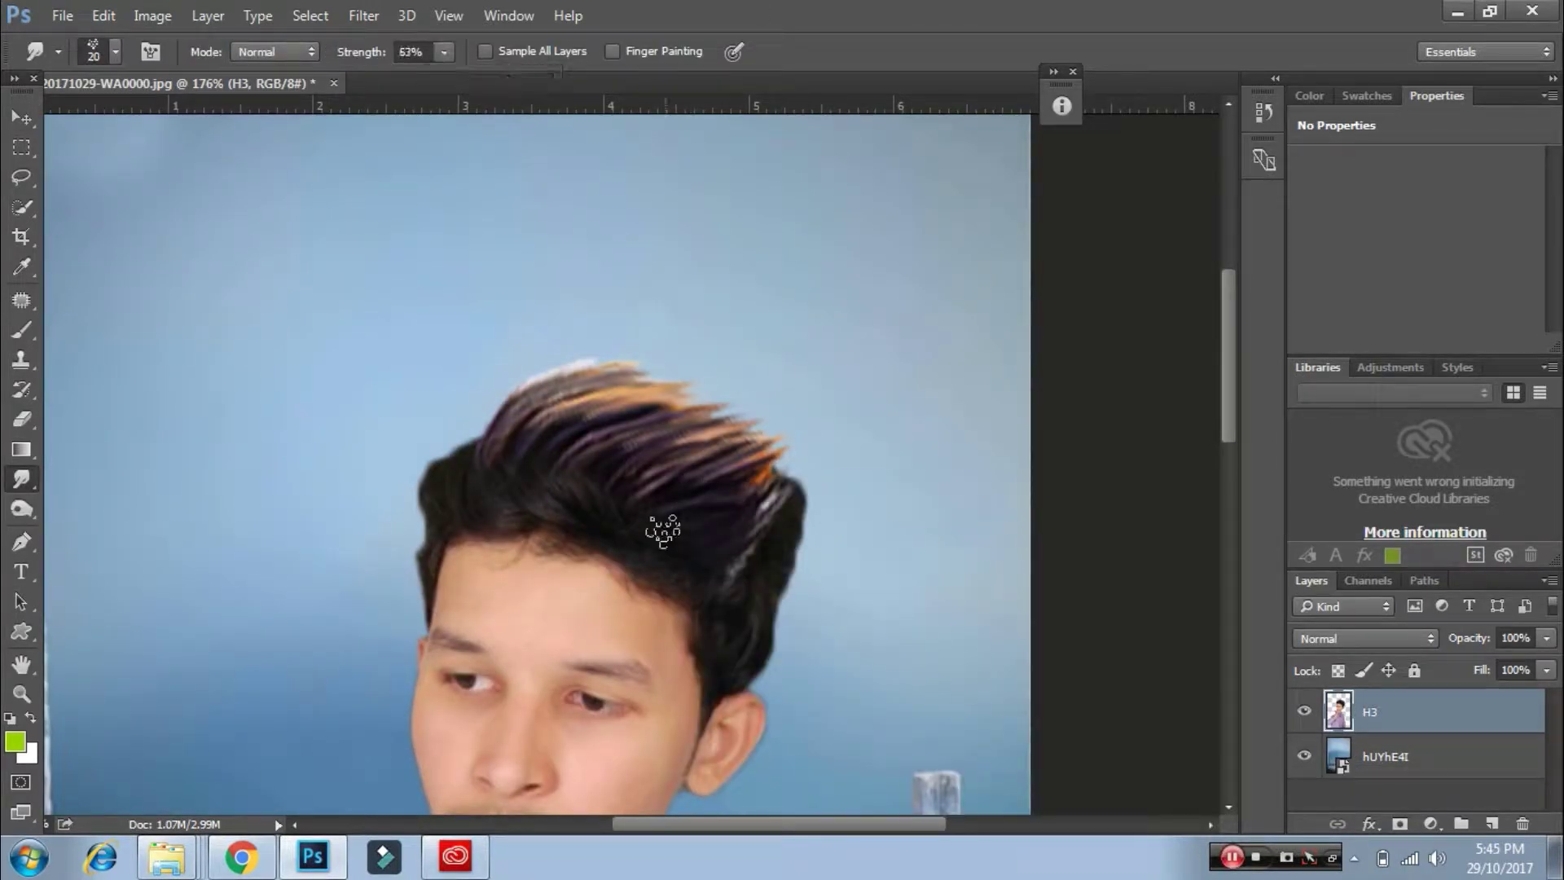
{"action": "left_click_drag", "start_coordinate": [744, 542], "coordinate": [810, 460]}
{"action": "left_click_drag", "start_coordinate": [725, 517], "coordinate": [774, 427]}
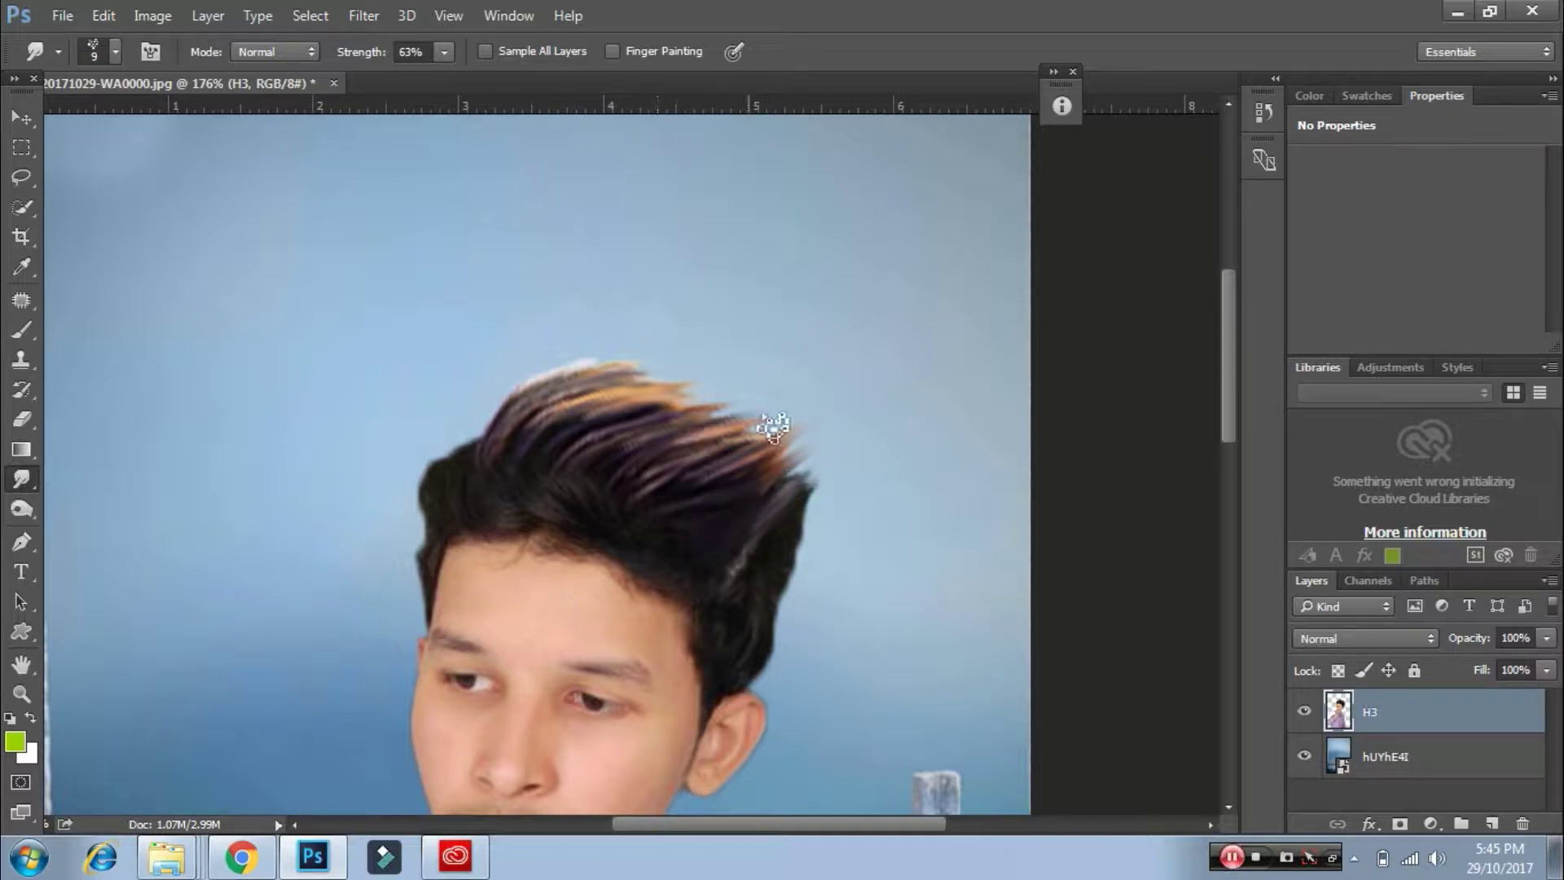
{"action": "left_click_drag", "start_coordinate": [551, 392], "coordinate": [489, 348]}
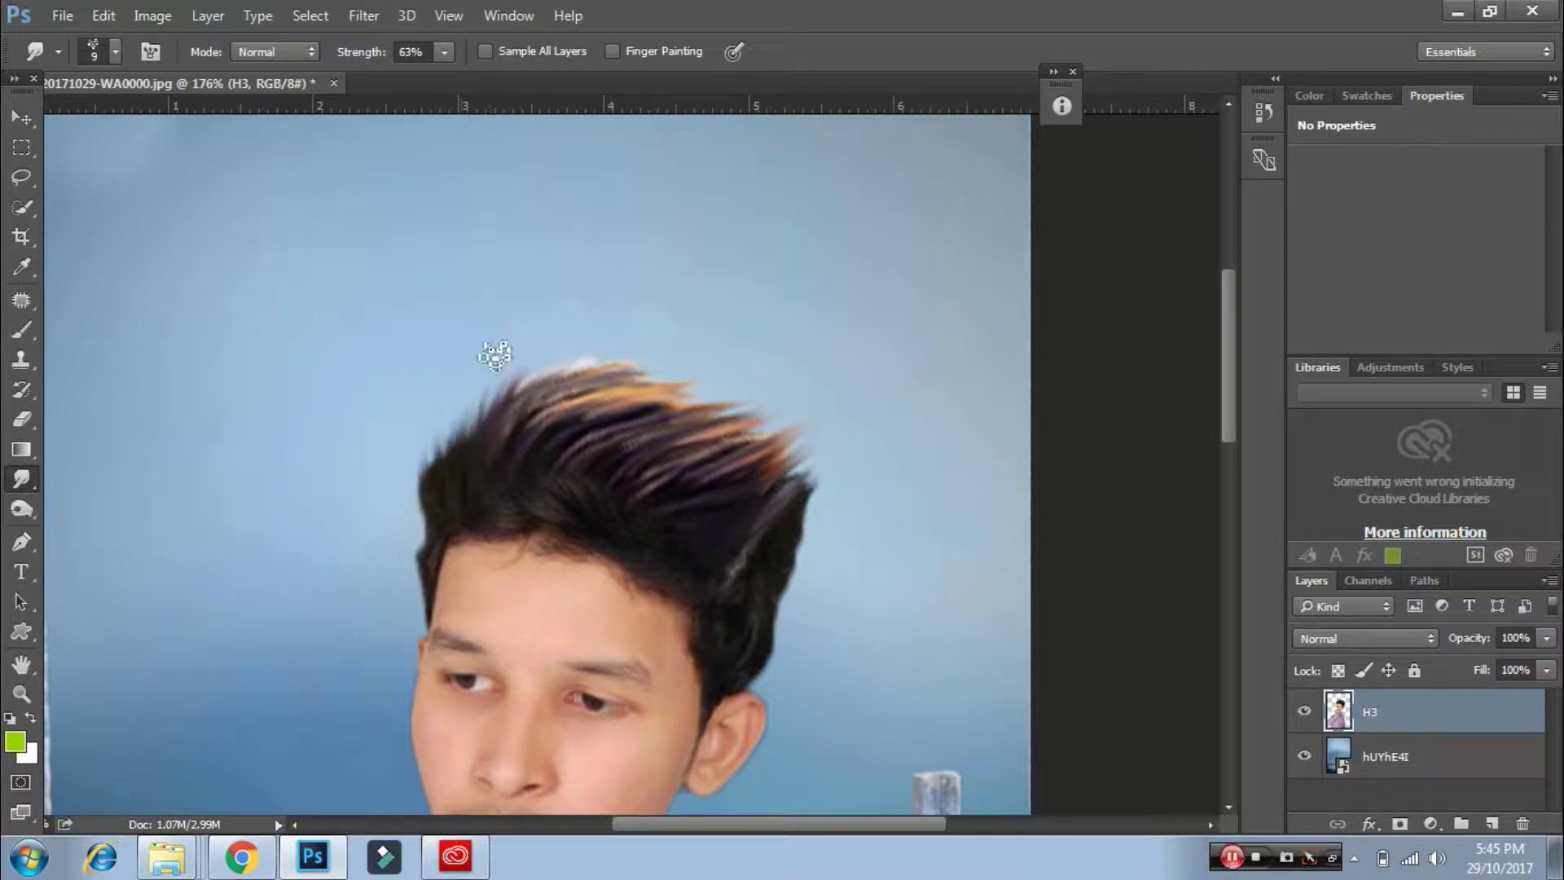
{"action": "left_click_drag", "start_coordinate": [456, 461], "coordinate": [516, 335]}
{"action": "left_click_drag", "start_coordinate": [480, 432], "coordinate": [514, 362]}
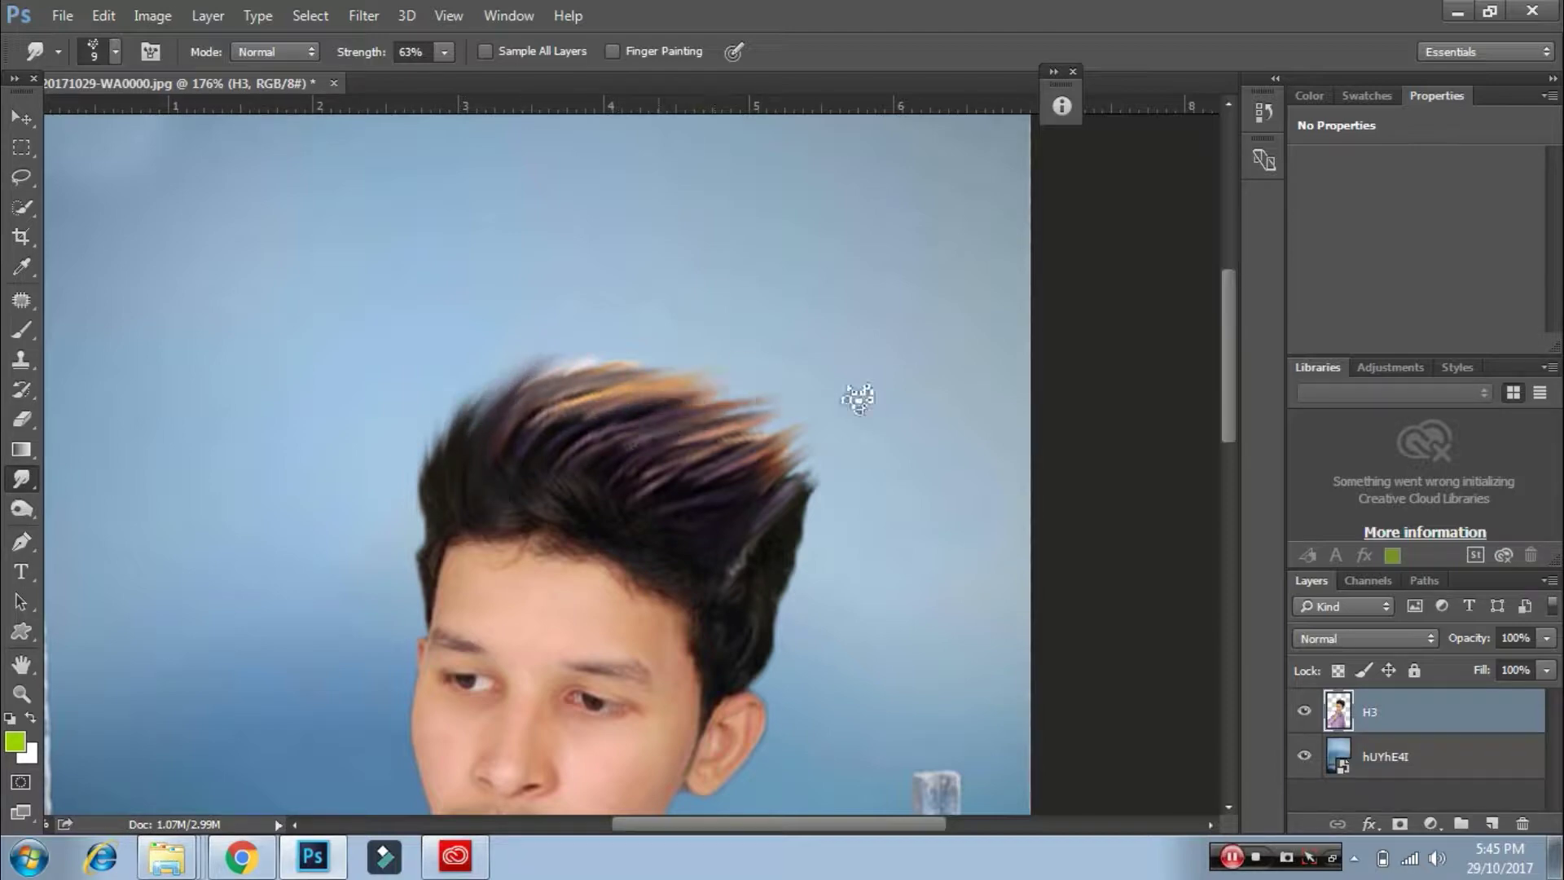
{"action": "scroll", "coordinate": [863, 420], "scroll_direction": "down", "scroll_amount": 2}
{"action": "scroll", "coordinate": [863, 420], "scroll_direction": "left", "scroll_amount": 1}
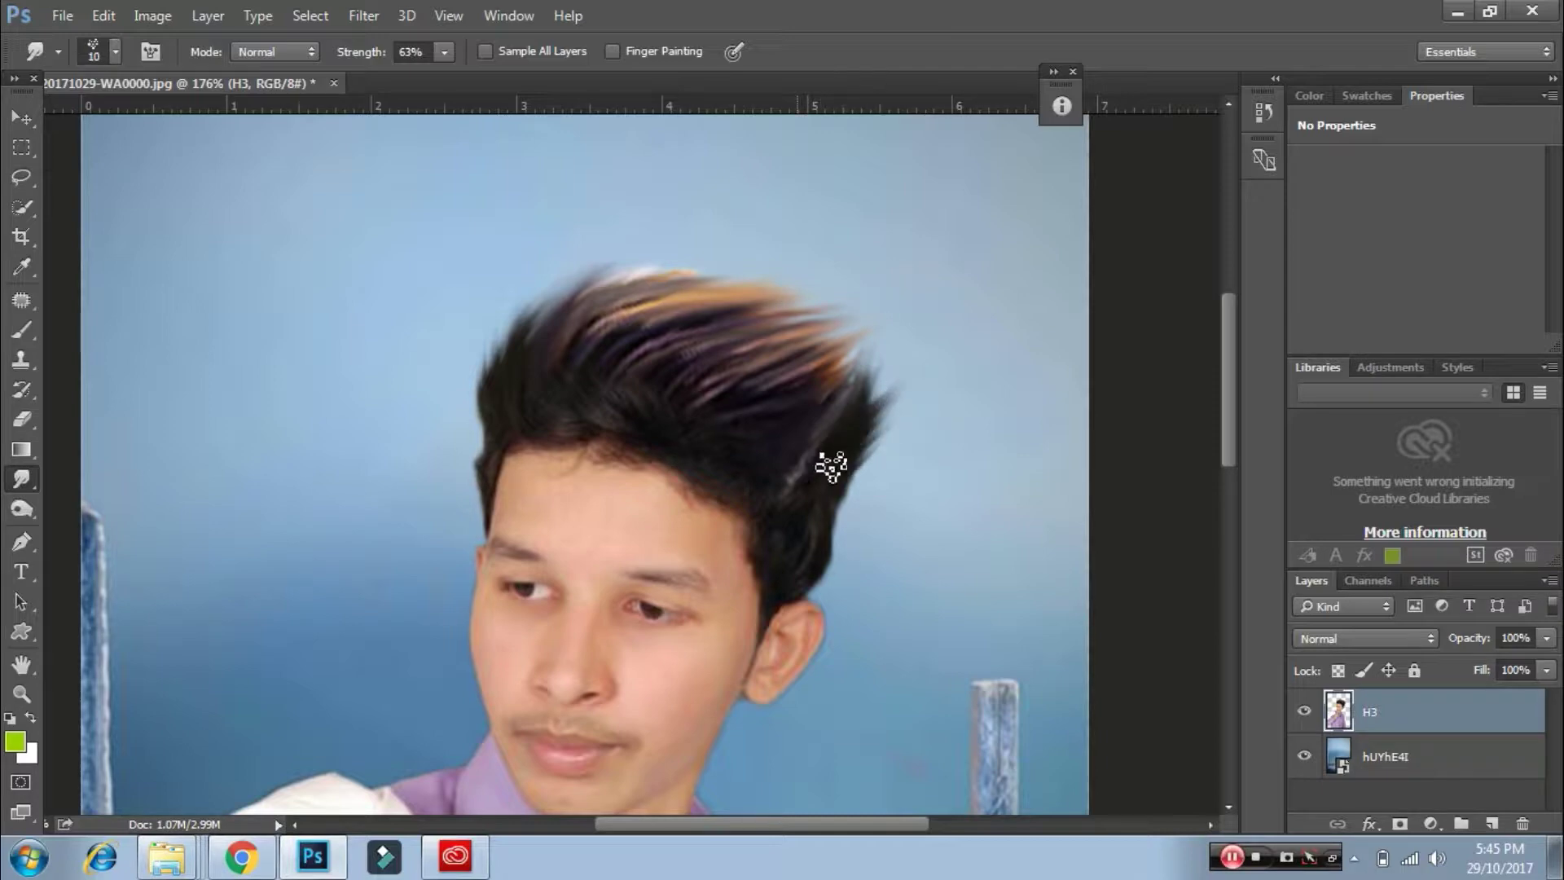
- At smudge size 15, sweep the hair's right edge and top out toward the right tip
{"action": "key", "text": "bracketright"}
{"action": "left_click_drag", "start_coordinate": [831, 466], "coordinate": [890, 352]}
{"action": "left_click_drag", "start_coordinate": [805, 484], "coordinate": [786, 562]}
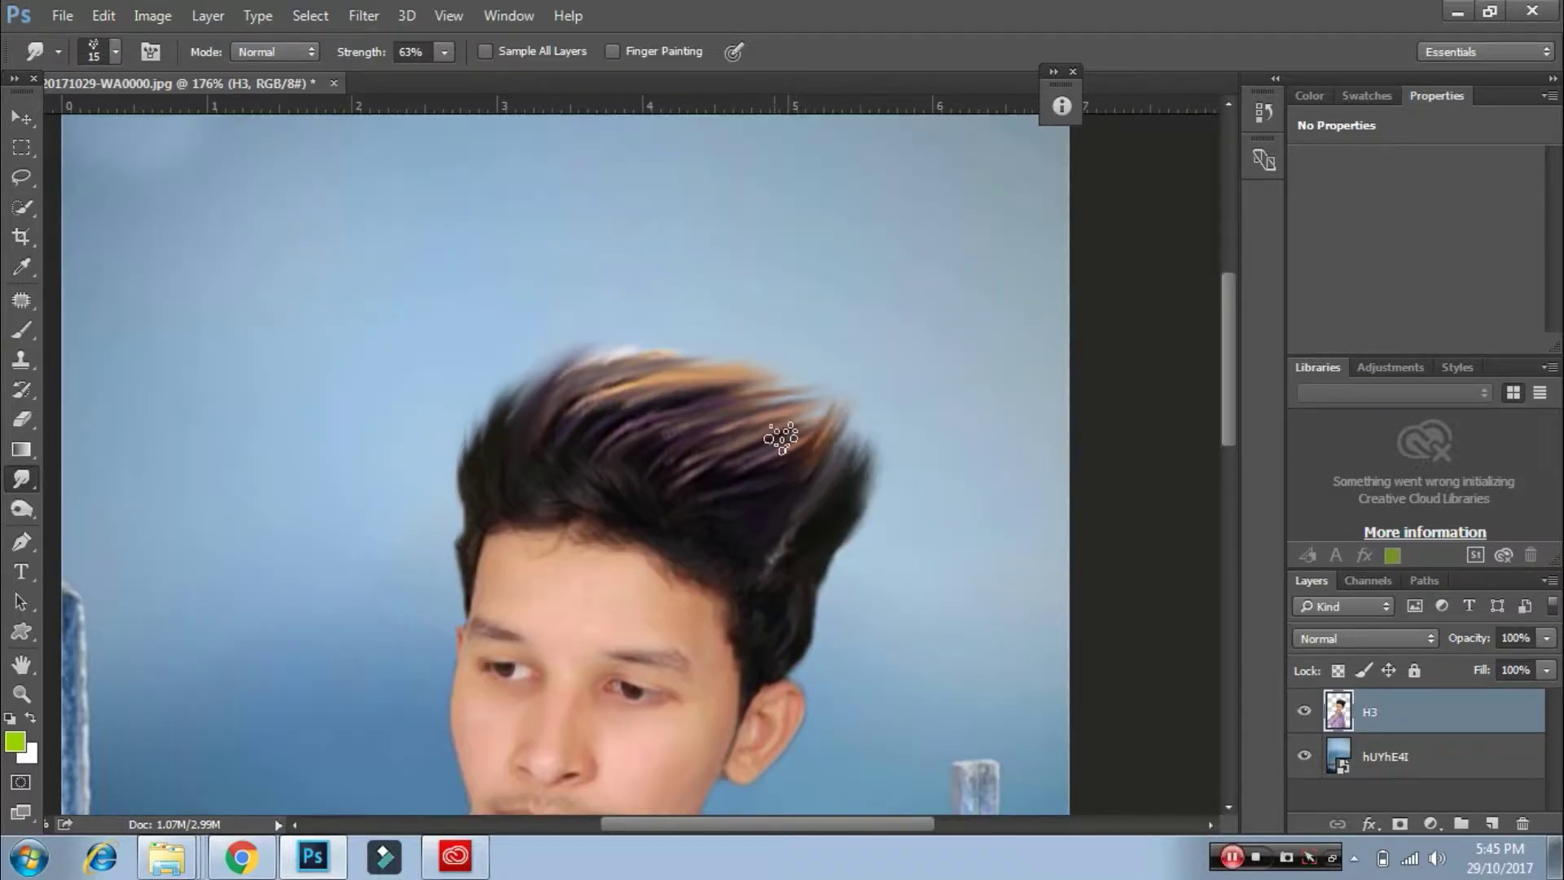
{"action": "left_click_drag", "start_coordinate": [775, 426], "coordinate": [858, 428]}
{"action": "mouse_move", "coordinate": [598, 361]}
{"action": "left_mouse_down"}
{"action": "mouse_move", "coordinate": [742, 342]}
{"action": "mouse_move", "coordinate": [802, 391]}
{"action": "left_mouse_up"}
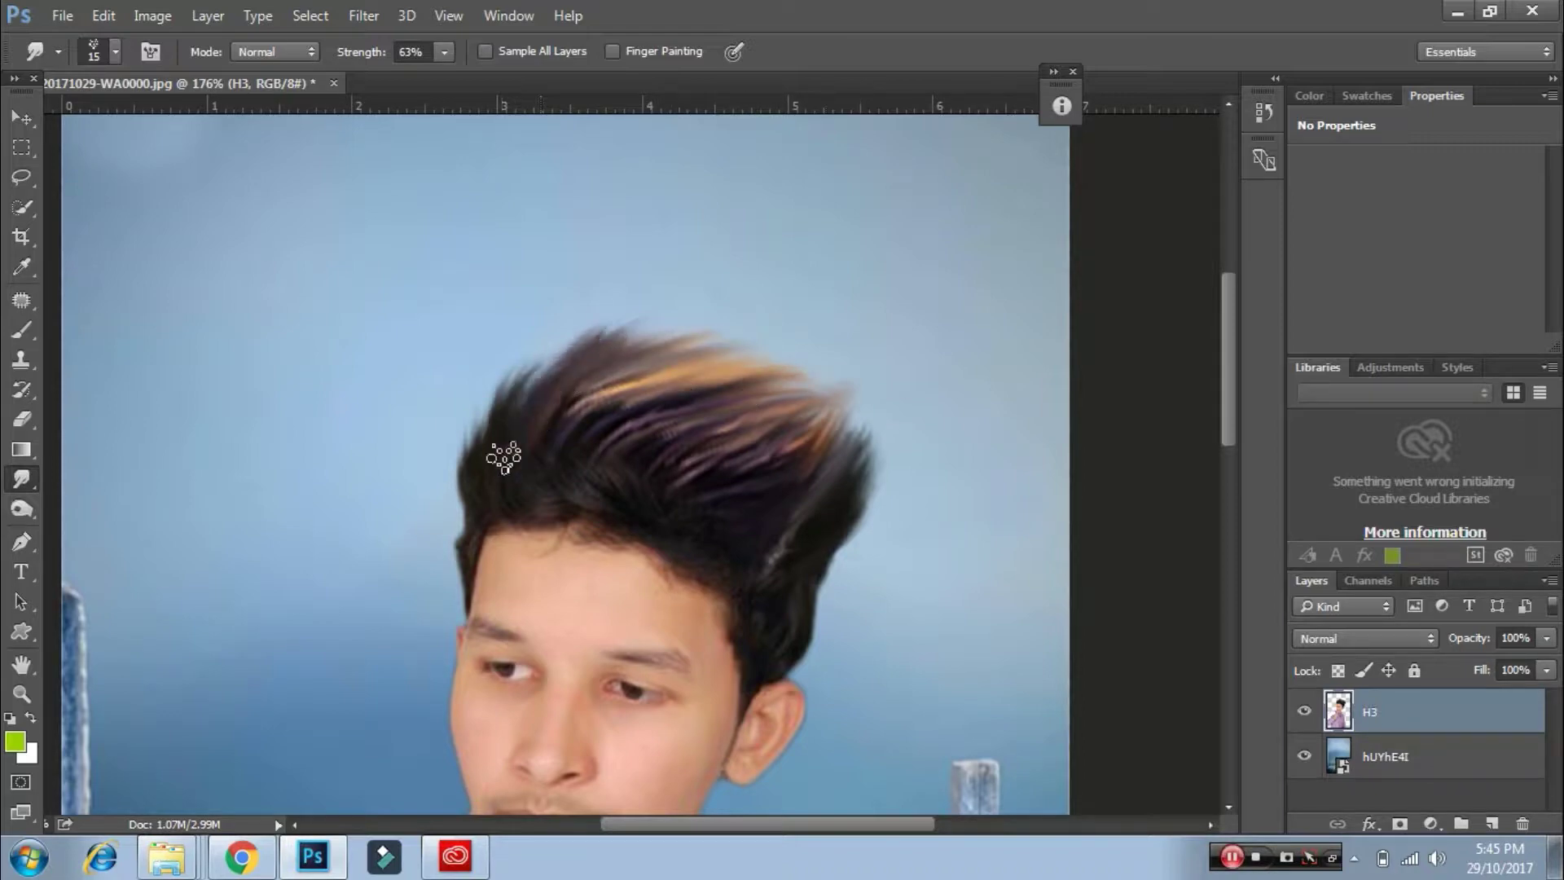
{"action": "scroll", "coordinate": [717, 506], "scroll_direction": "down", "scroll_amount": 3}
- Dodge highlights across the top of the hair (Midtones, 22% exposure), then return to Smudge
{"action": "key", "text": "o"}
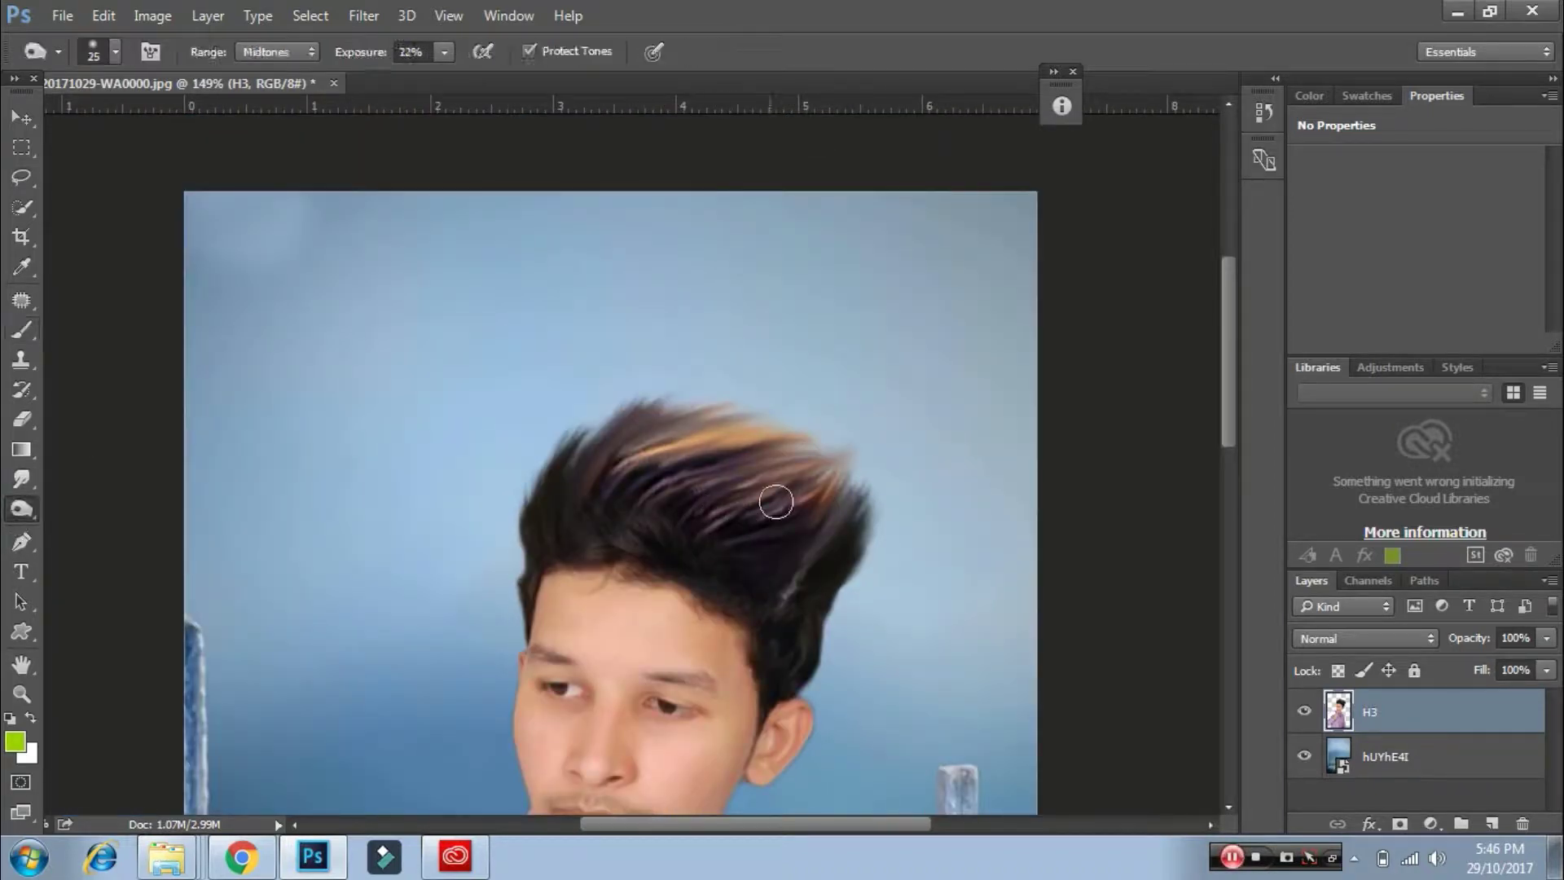
{"action": "mouse_move", "coordinate": [737, 481]}
{"action": "left_mouse_down"}
{"action": "mouse_move", "coordinate": [627, 444]}
{"action": "mouse_move", "coordinate": [660, 429]}
{"action": "mouse_move", "coordinate": [821, 475]}
{"action": "left_mouse_up"}
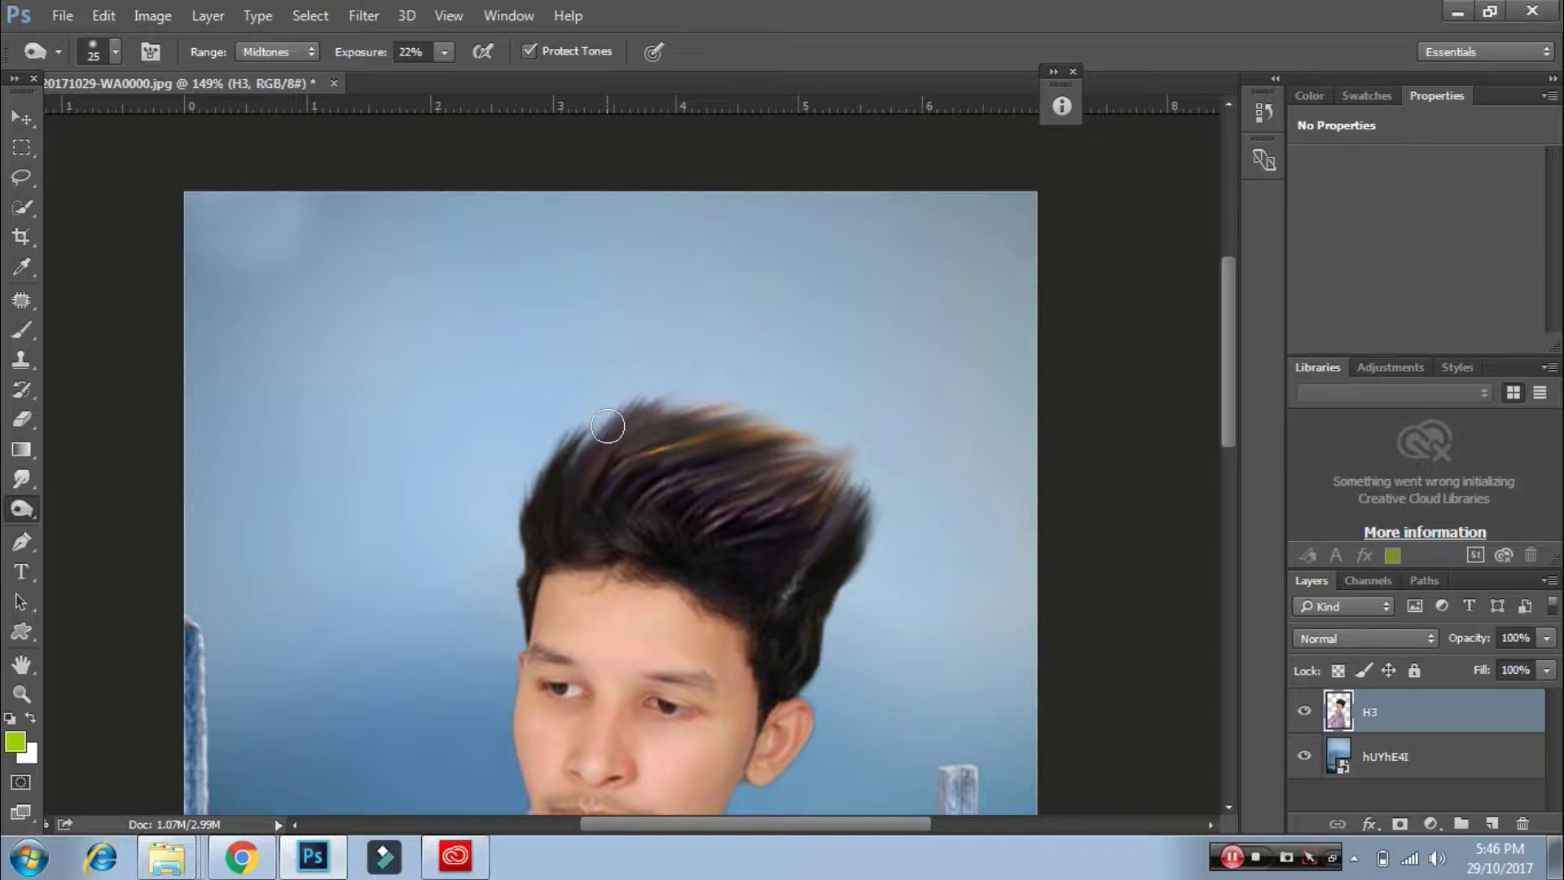
{"action": "left_click_drag", "start_coordinate": [818, 521], "coordinate": [784, 500]}
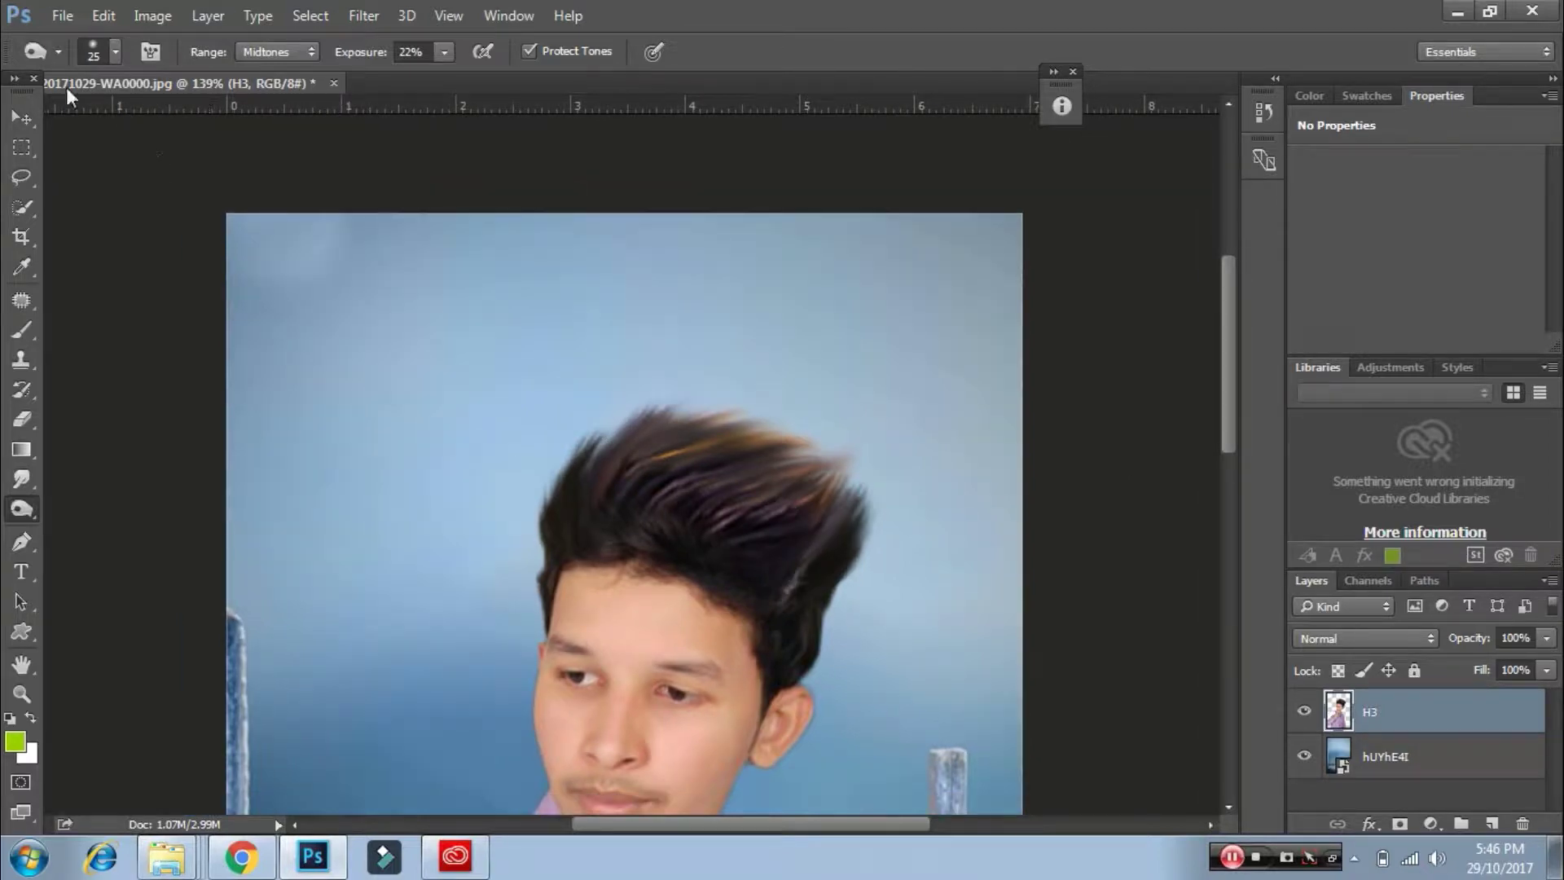
{"action": "key", "text": "ctrl+plus"}
{"action": "left_click", "coordinate": [22, 479]}
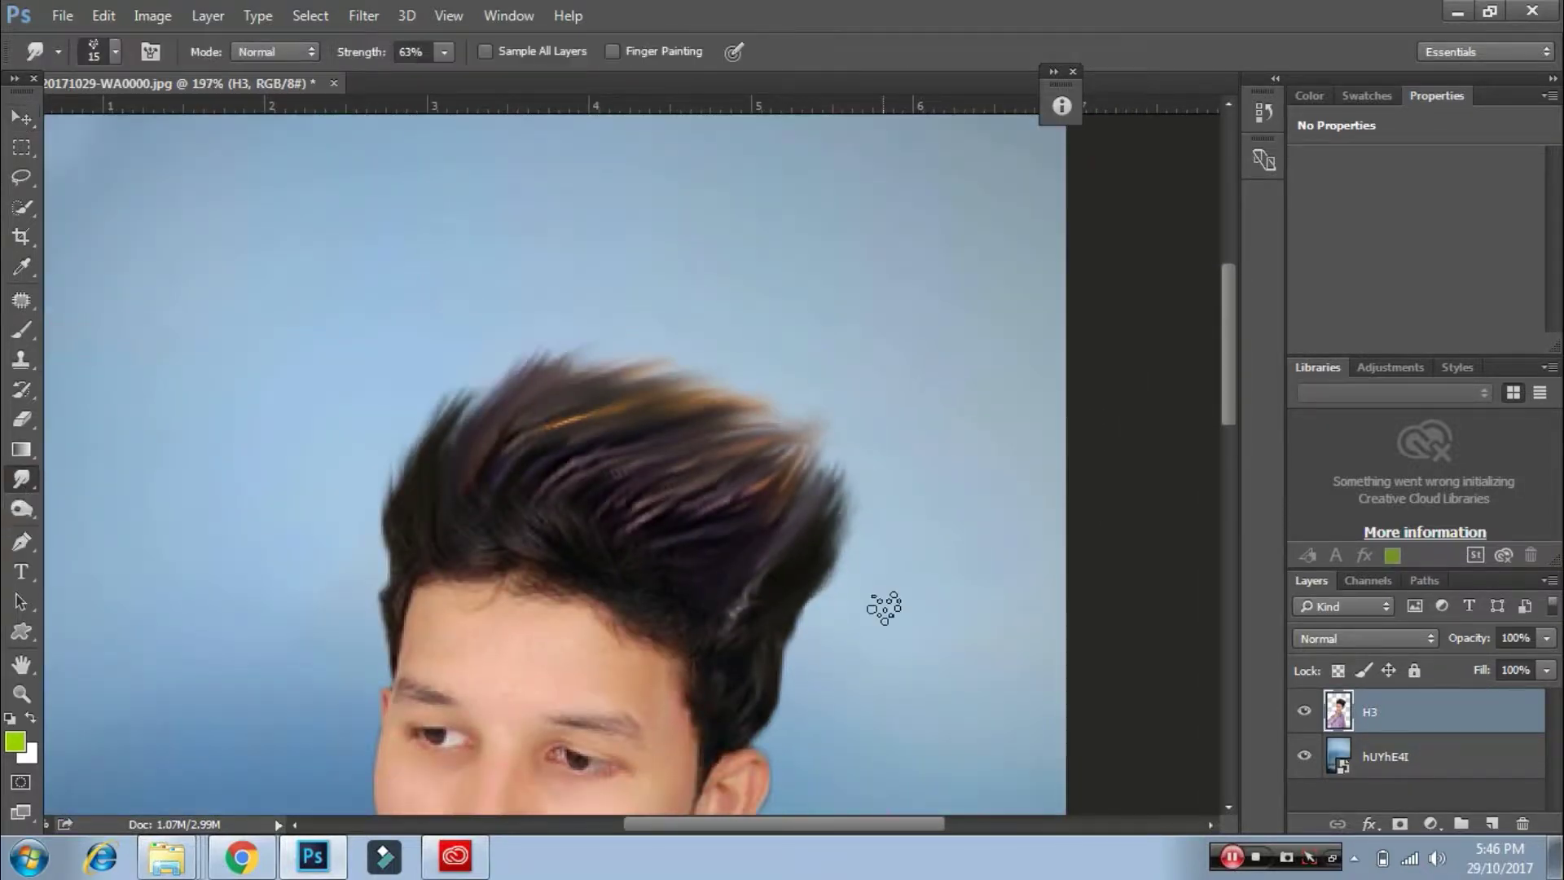
{"action": "scroll", "coordinate": [652, 477], "scroll_direction": "left", "scroll_amount": 2}
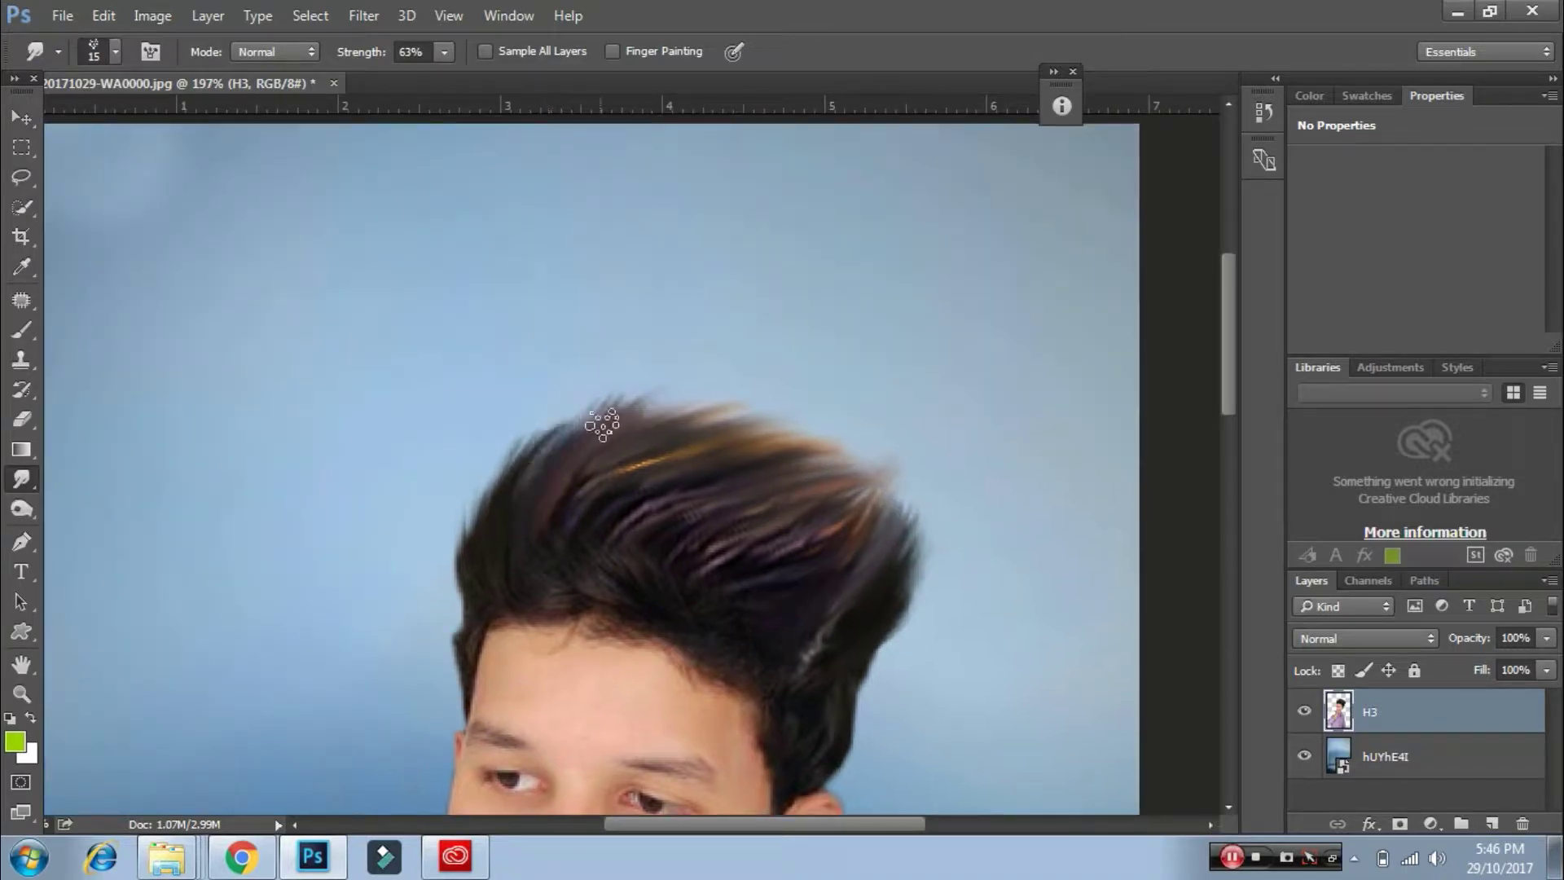
{"action": "scroll", "coordinate": [677, 489], "scroll_direction": "down", "scroll_amount": 3}
{"action": "key", "text": "ctrl+0"}
- Select the H3 layer and duplicate it
{"action": "key", "text": "v"}
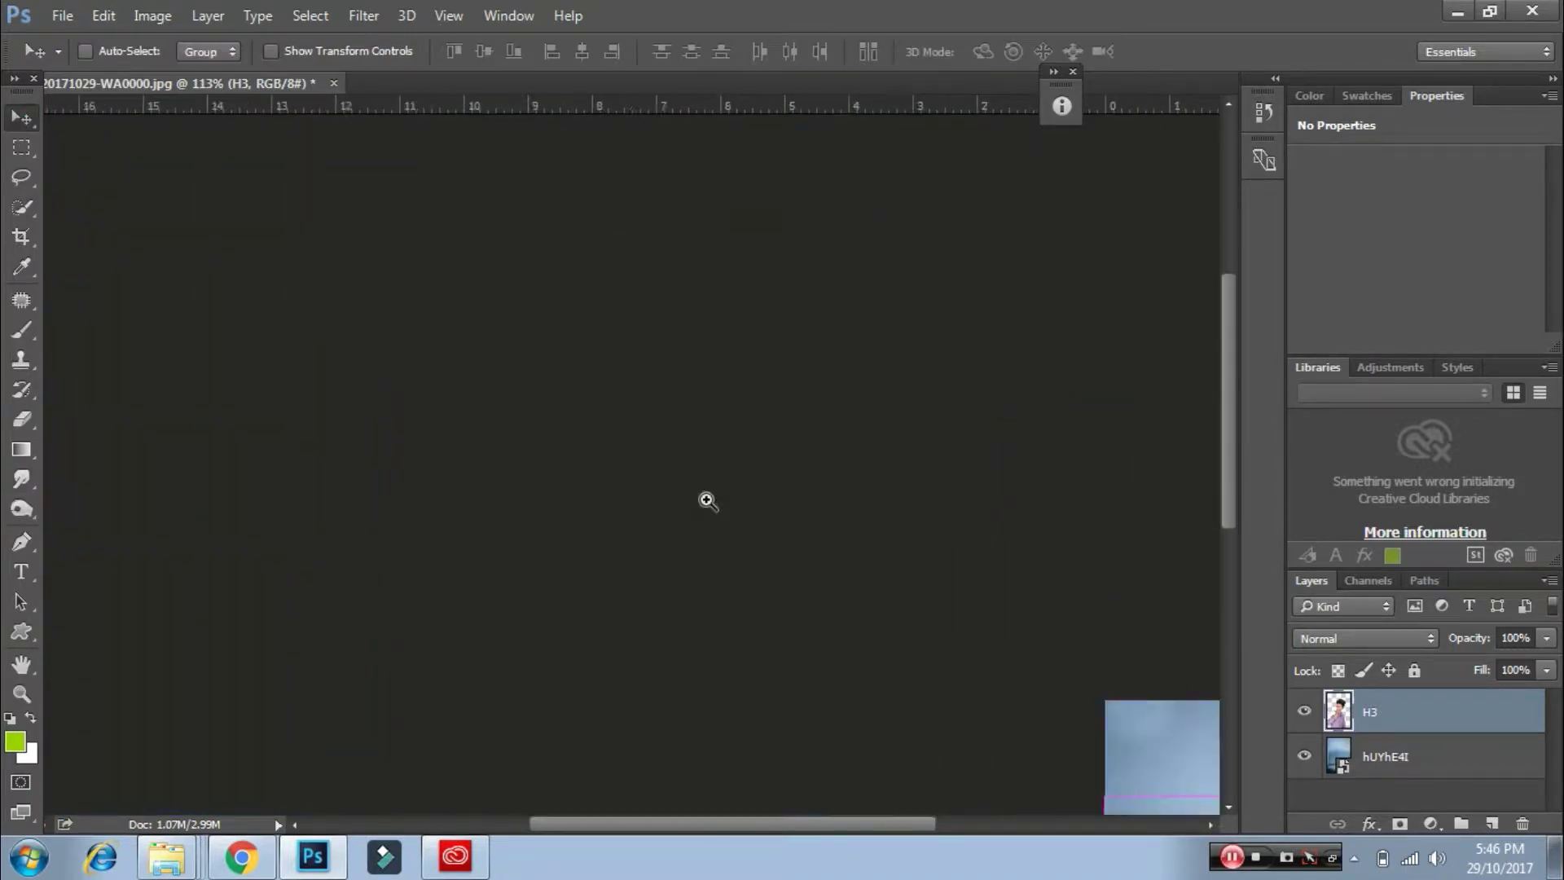
{"action": "left_click", "coordinate": [1432, 758]}
{"action": "left_click", "coordinate": [1385, 711]}
{"action": "left_click", "coordinate": [364, 16]}
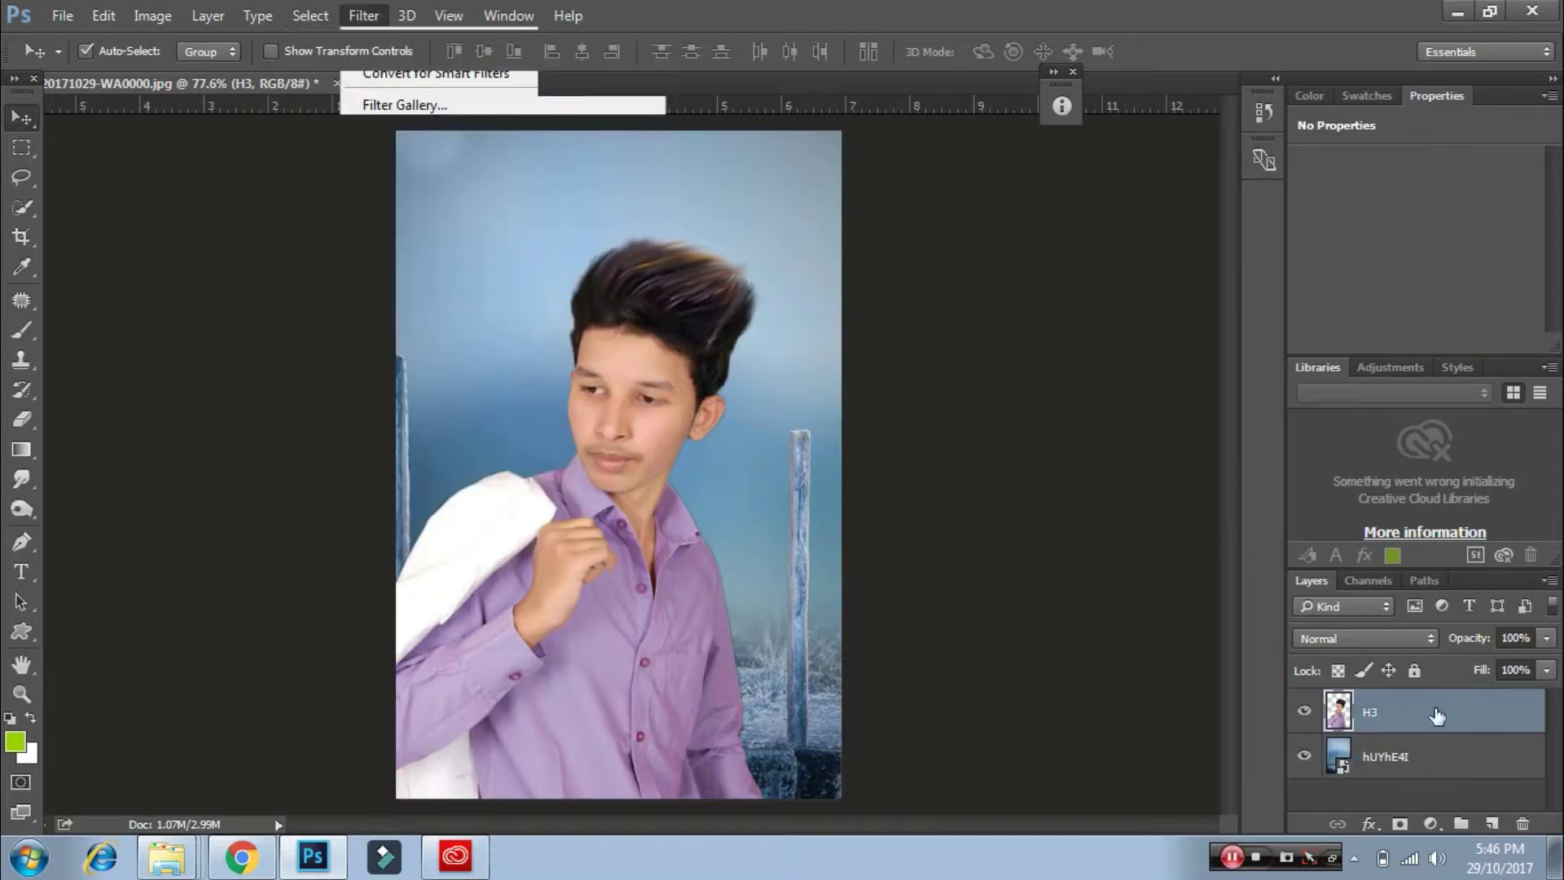
{"action": "key", "text": "ctrl+j"}
- Grade the copy in Camera Raw: Clarity +40, Shadows +34, Whites +3, Contrast +14, Blacks -61
{"action": "left_click", "coordinate": [363, 16]}
{"action": "left_click", "coordinate": [489, 154]}
{"action": "left_click_drag", "start_coordinate": [1218, 700], "coordinate": [1277, 699]}
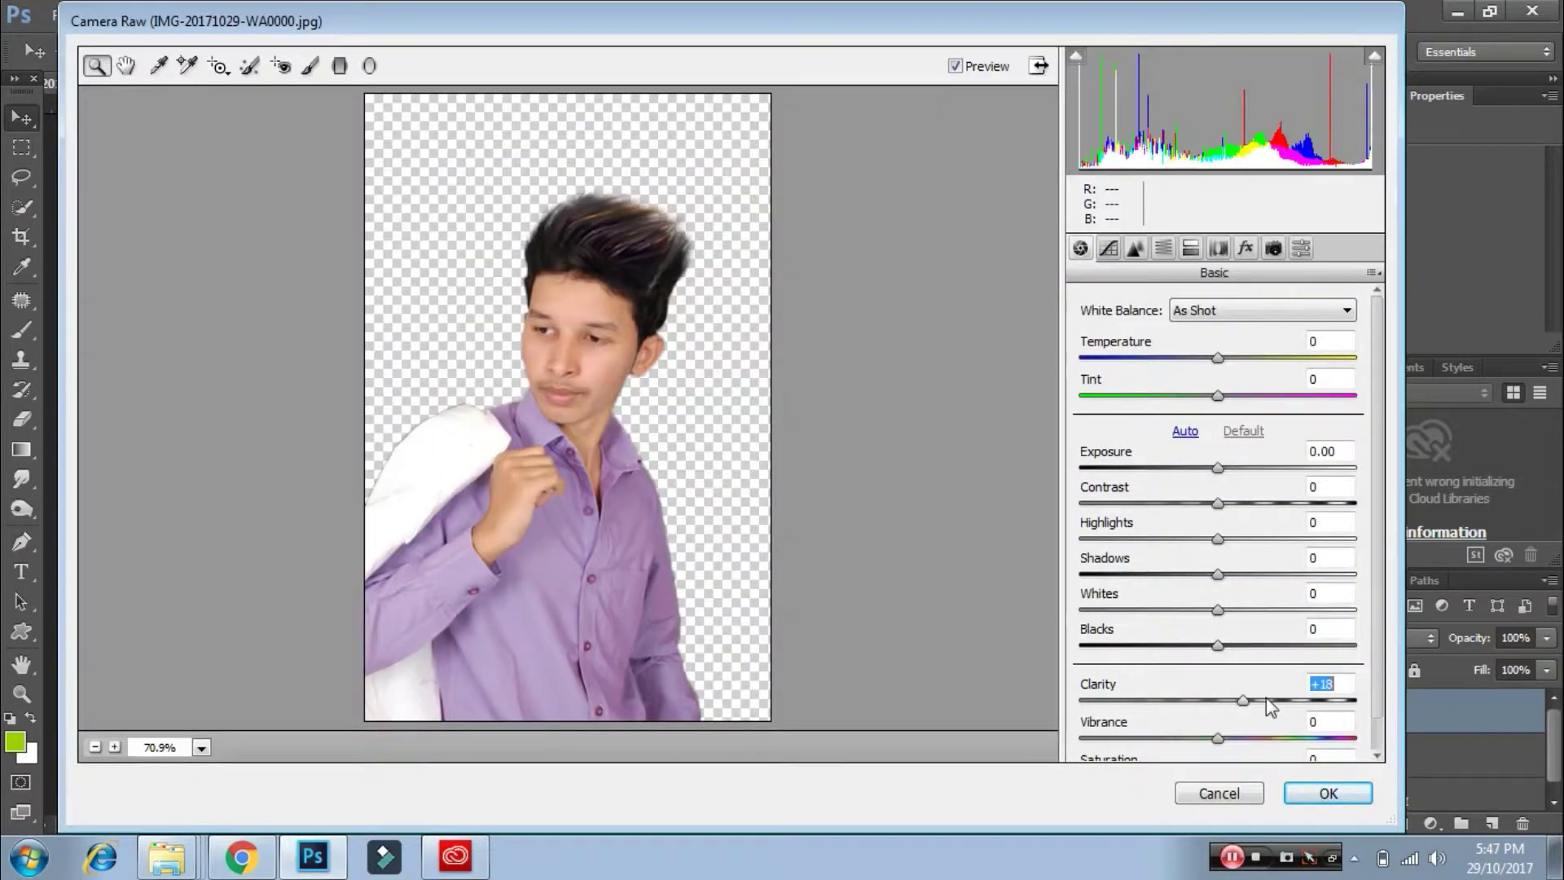
{"action": "mouse_move", "coordinate": [1218, 609]}
{"action": "left_mouse_down"}
{"action": "mouse_move", "coordinate": [1205, 610]}
{"action": "mouse_move", "coordinate": [1265, 575]}
{"action": "mouse_move", "coordinate": [1236, 610]}
{"action": "left_mouse_up"}
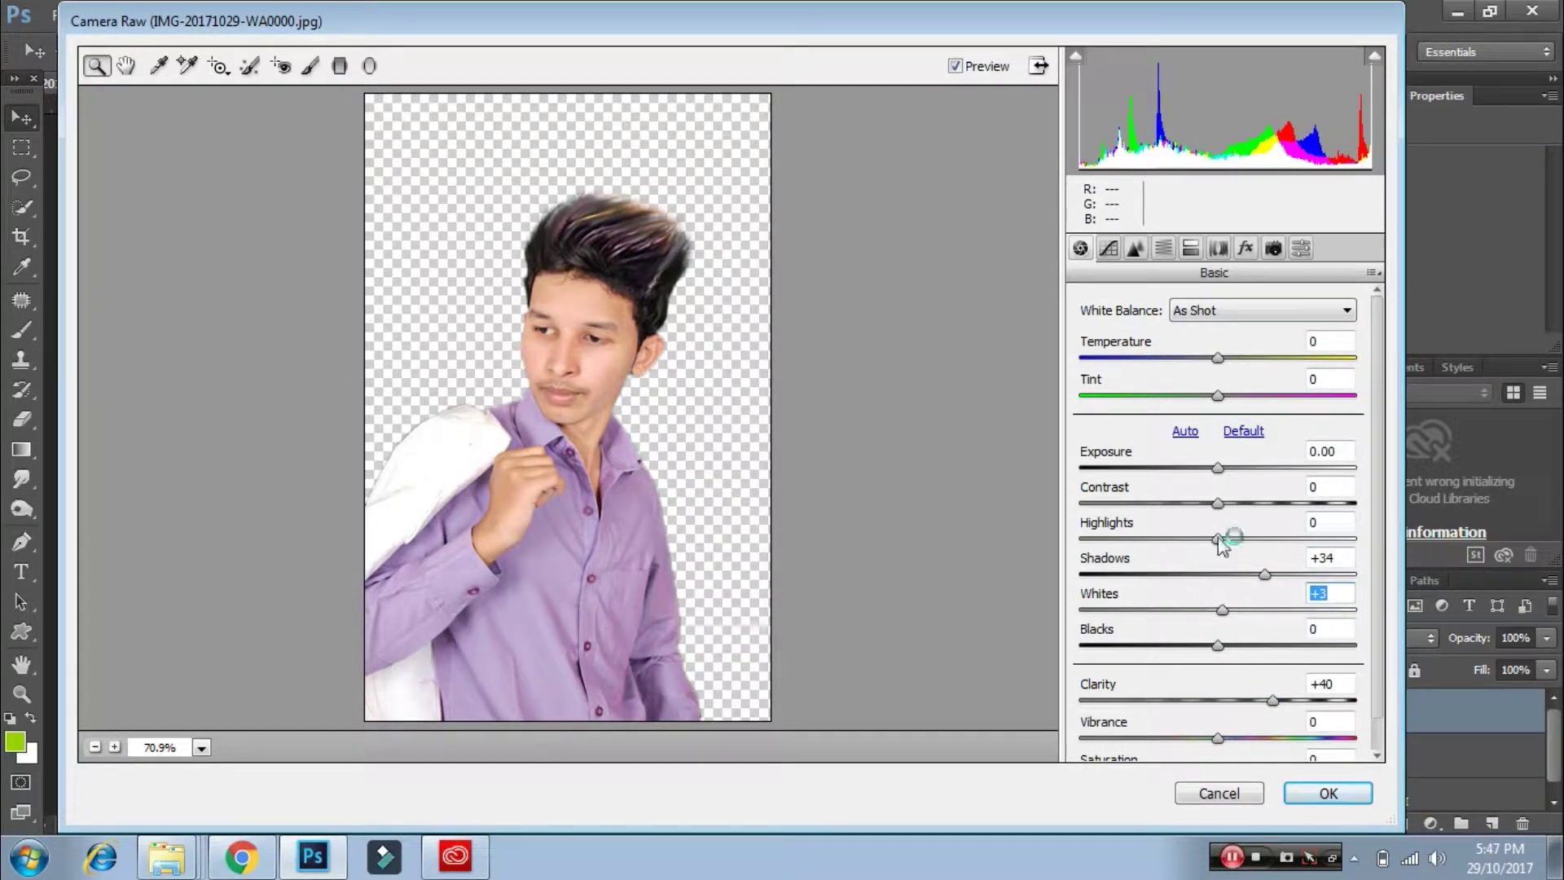
{"action": "left_click_drag", "start_coordinate": [1218, 503], "coordinate": [1237, 502]}
{"action": "left_click_drag", "start_coordinate": [1218, 645], "coordinate": [1134, 645]}
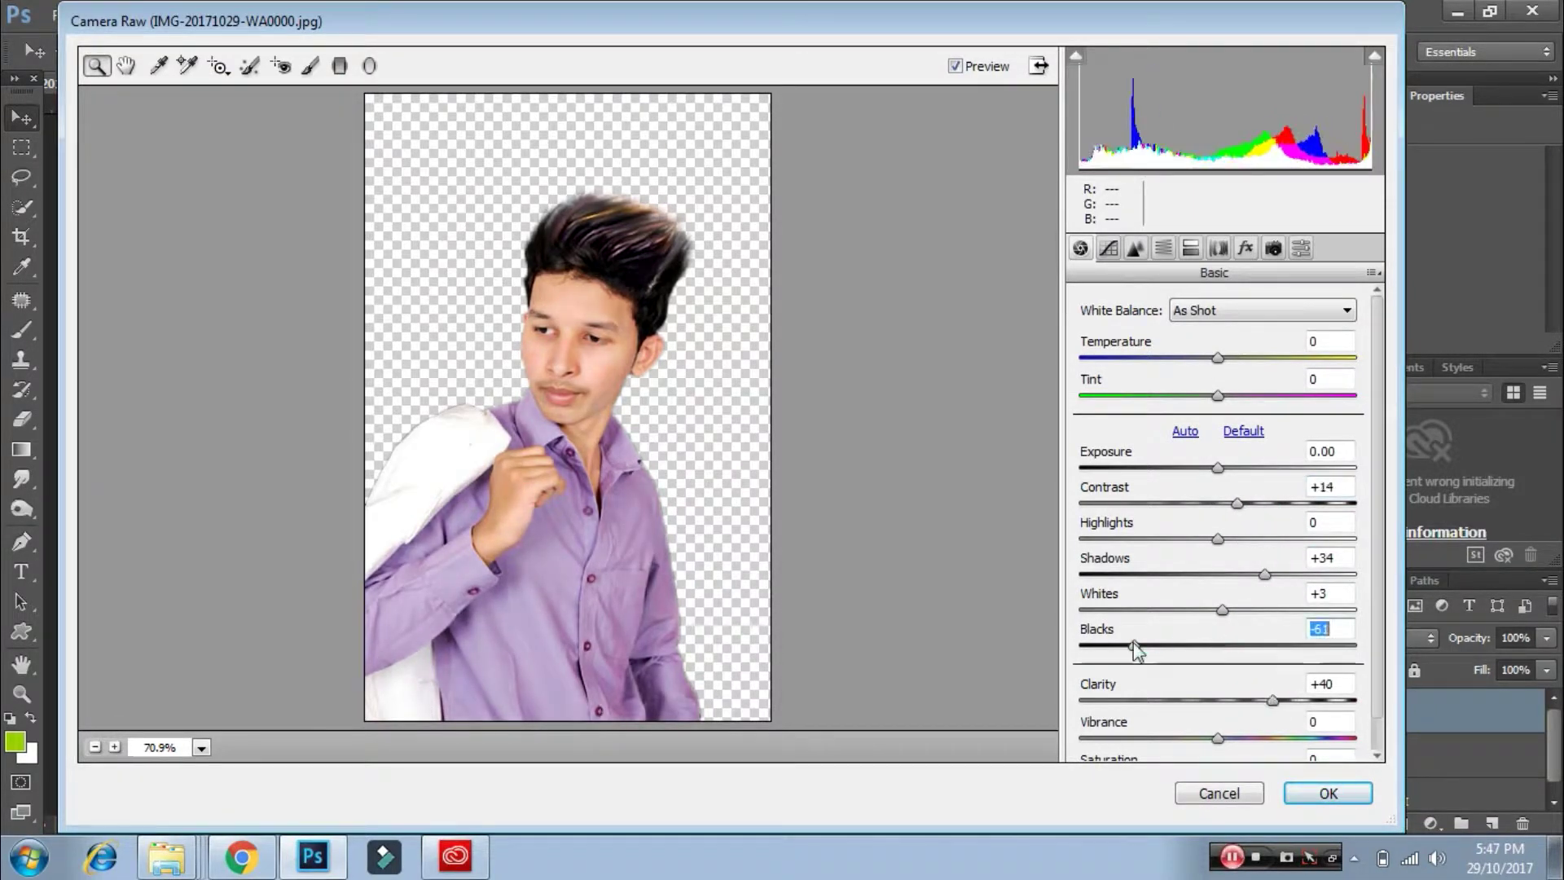
{"action": "left_click", "coordinate": [1328, 793]}
- Erase rough patches over the face and chin on the H3 copy
{"action": "scroll", "coordinate": [804, 350], "scroll_direction": "up", "scroll_amount": 3, "text": "alt"}
{"action": "key", "text": "e"}
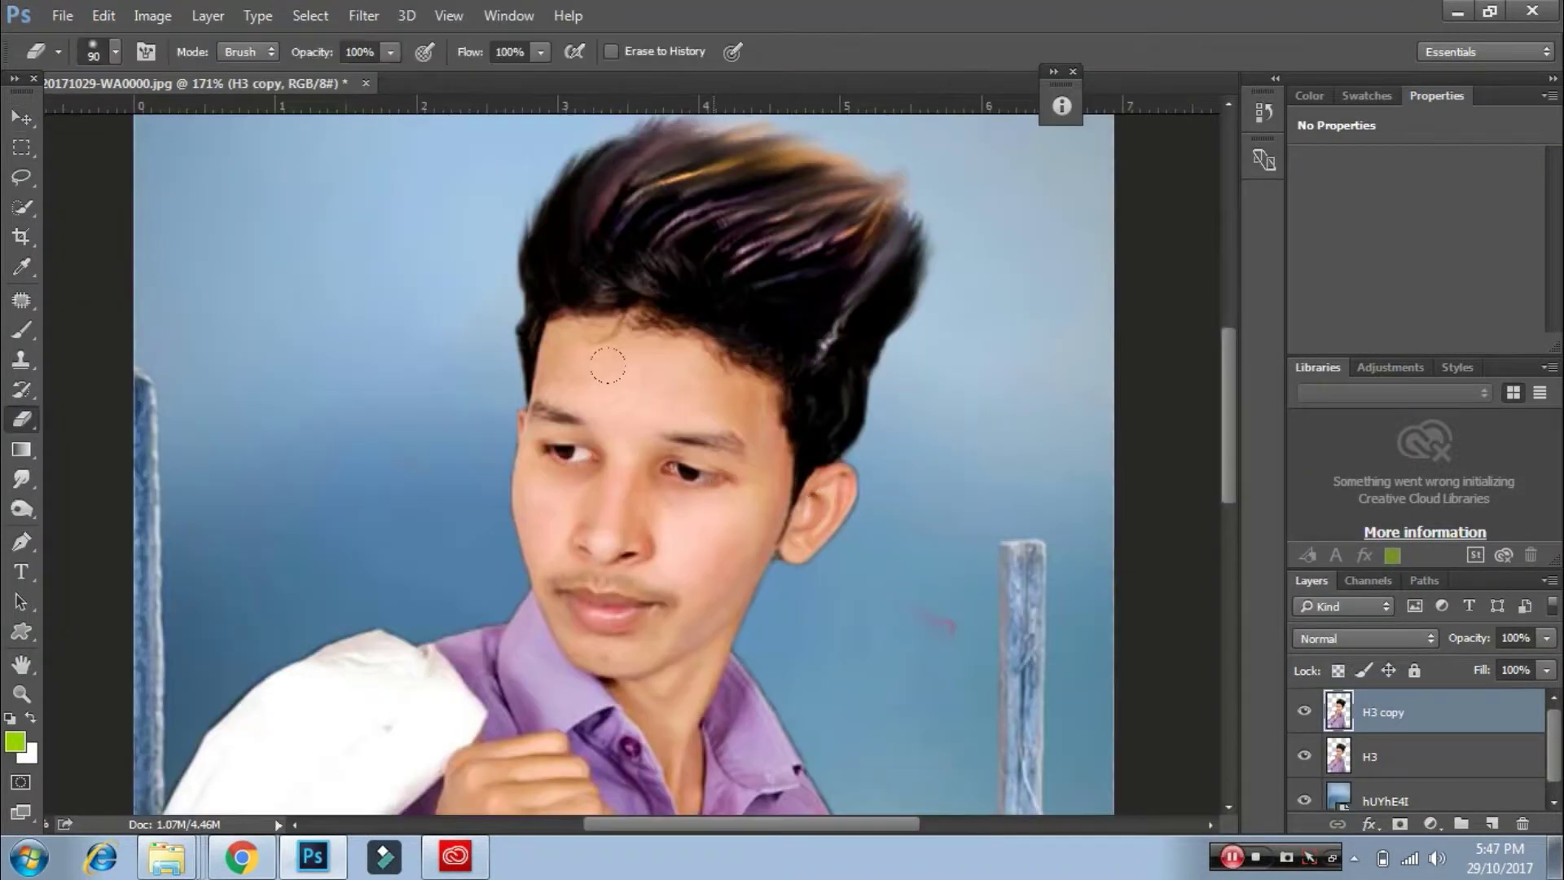
{"action": "mouse_move", "coordinate": [607, 366]}
{"action": "left_mouse_down"}
{"action": "mouse_move", "coordinate": [589, 389]}
{"action": "mouse_move", "coordinate": [710, 477]}
{"action": "left_mouse_up"}
{"action": "left_click_drag", "start_coordinate": [687, 605], "coordinate": [644, 399]}
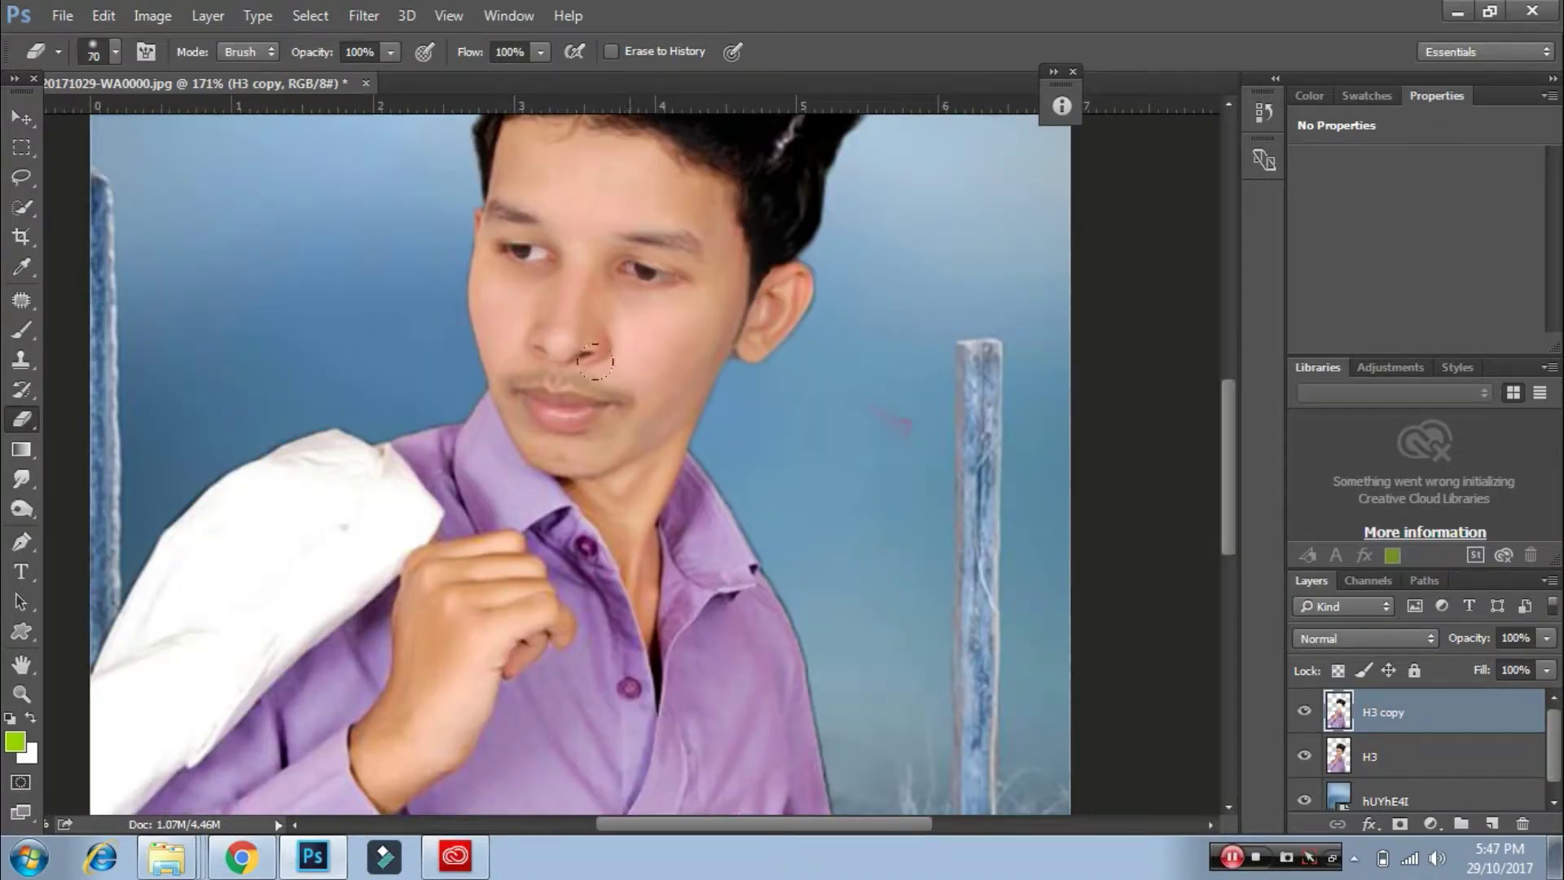
{"action": "left_click_drag", "start_coordinate": [402, 592], "coordinate": [577, 414]}
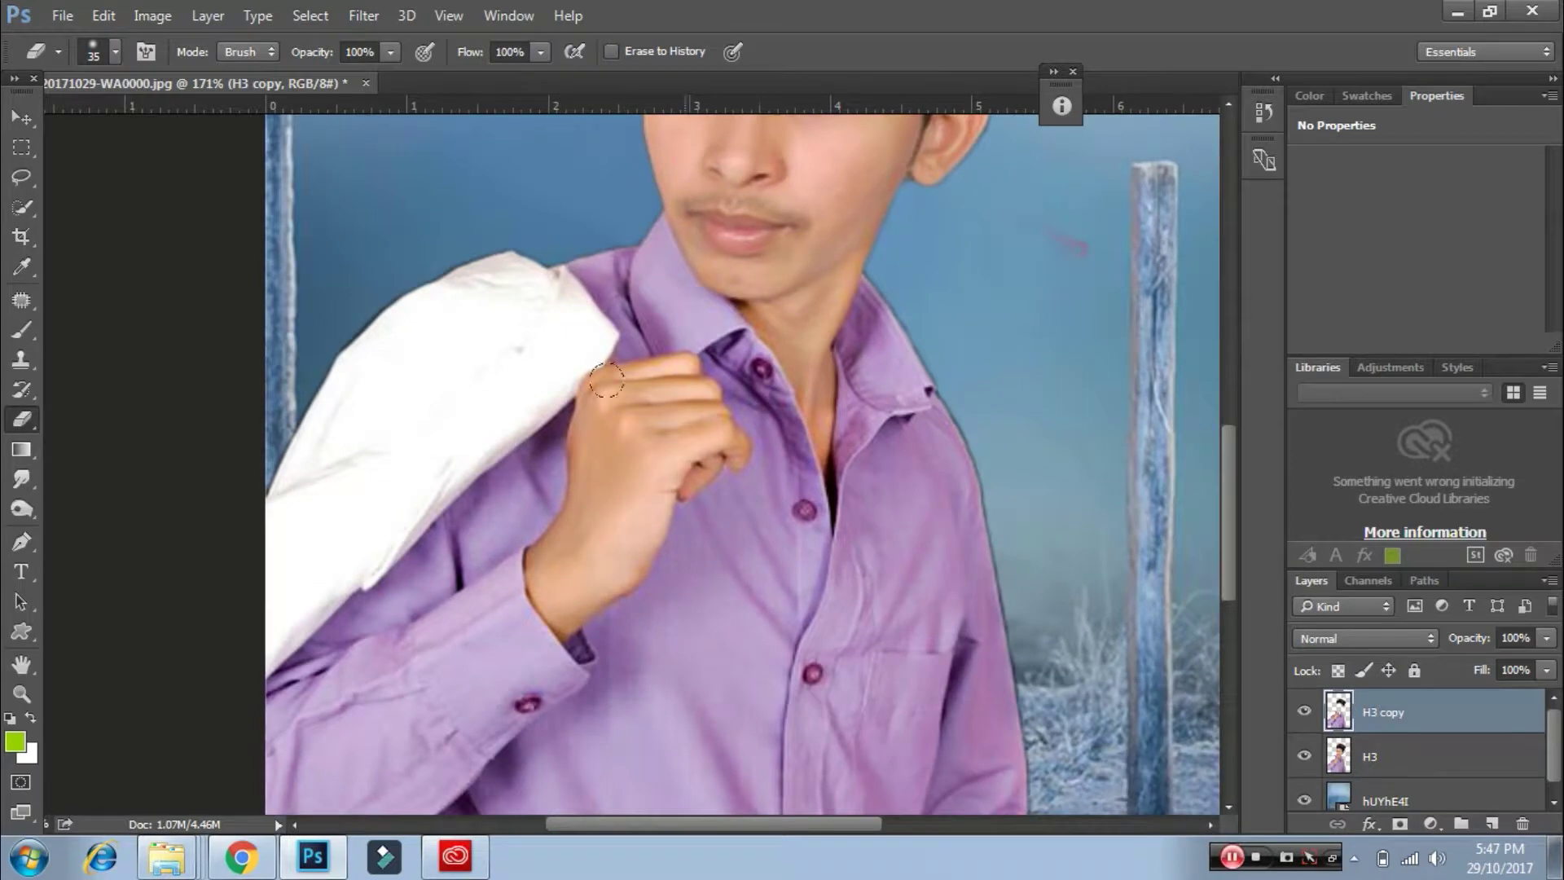
{"action": "scroll", "coordinate": [866, 444], "scroll_direction": "down", "scroll_amount": 3}
{"action": "scroll", "coordinate": [867, 443], "scroll_direction": "up", "scroll_amount": 1}
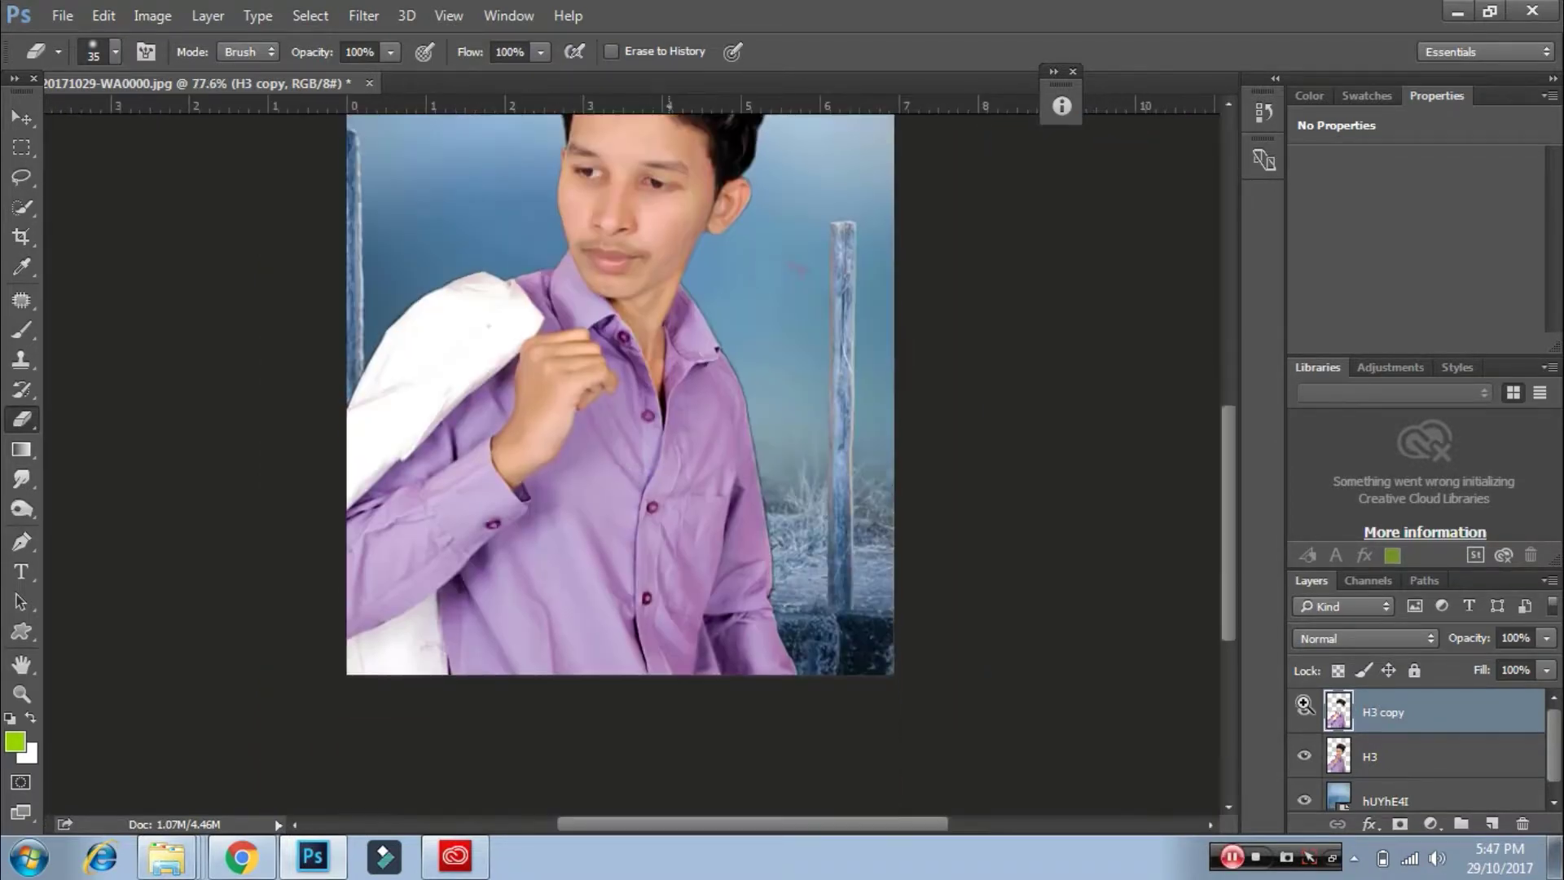
- Run GREYCstoration noise removal on the H3 copy
{"action": "left_click", "coordinate": [1385, 756]}
{"action": "key", "text": "Delete"}
{"action": "left_click", "coordinate": [364, 16]}
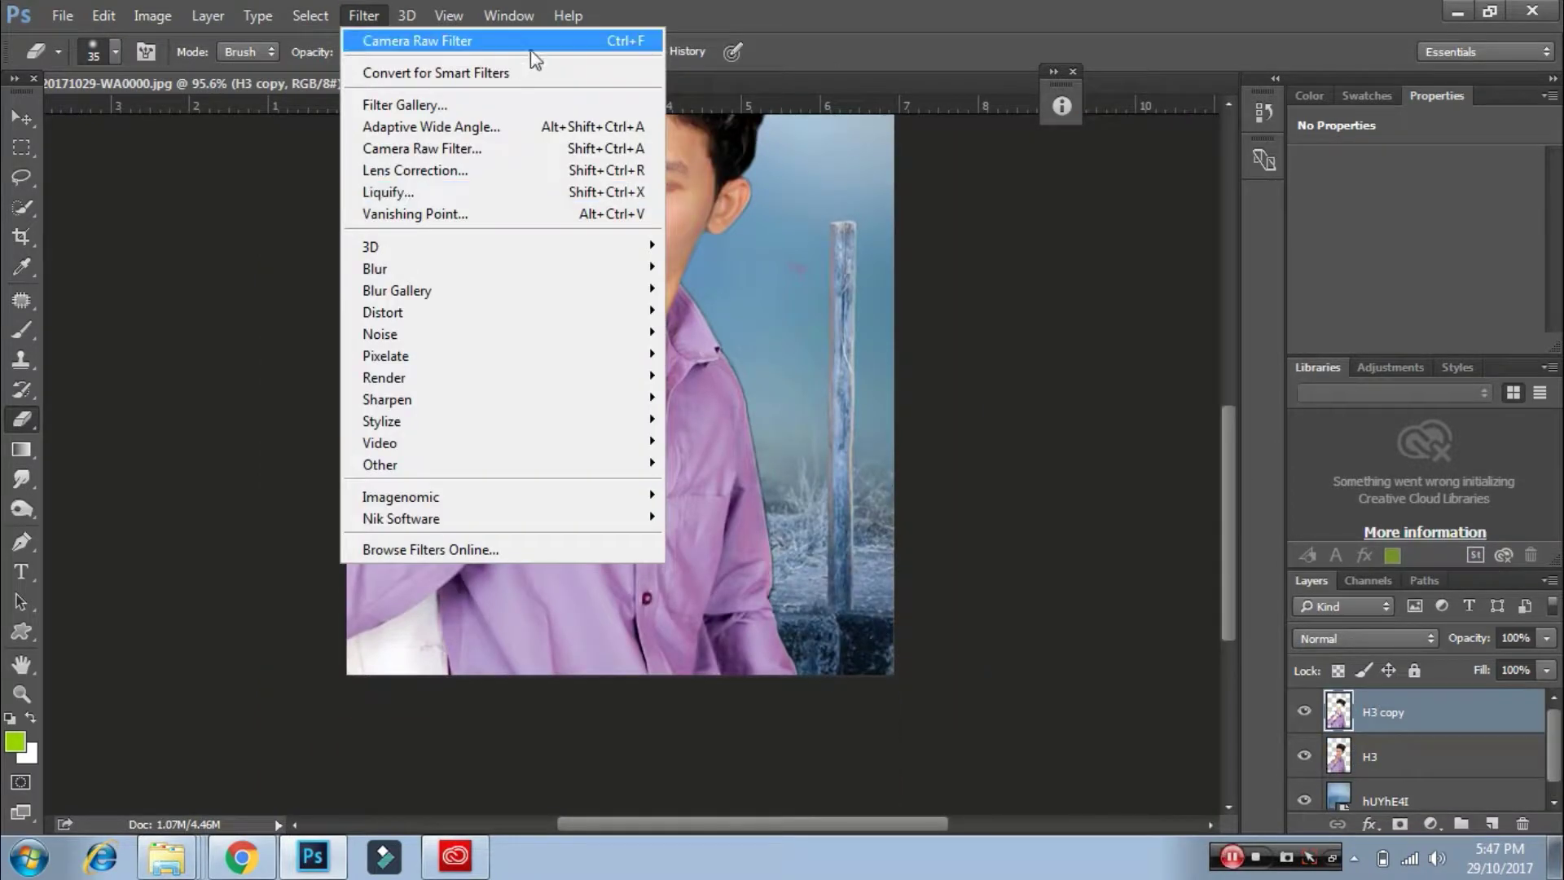
{"action": "left_click", "coordinate": [734, 355]}
{"action": "left_click", "coordinate": [1097, 649]}
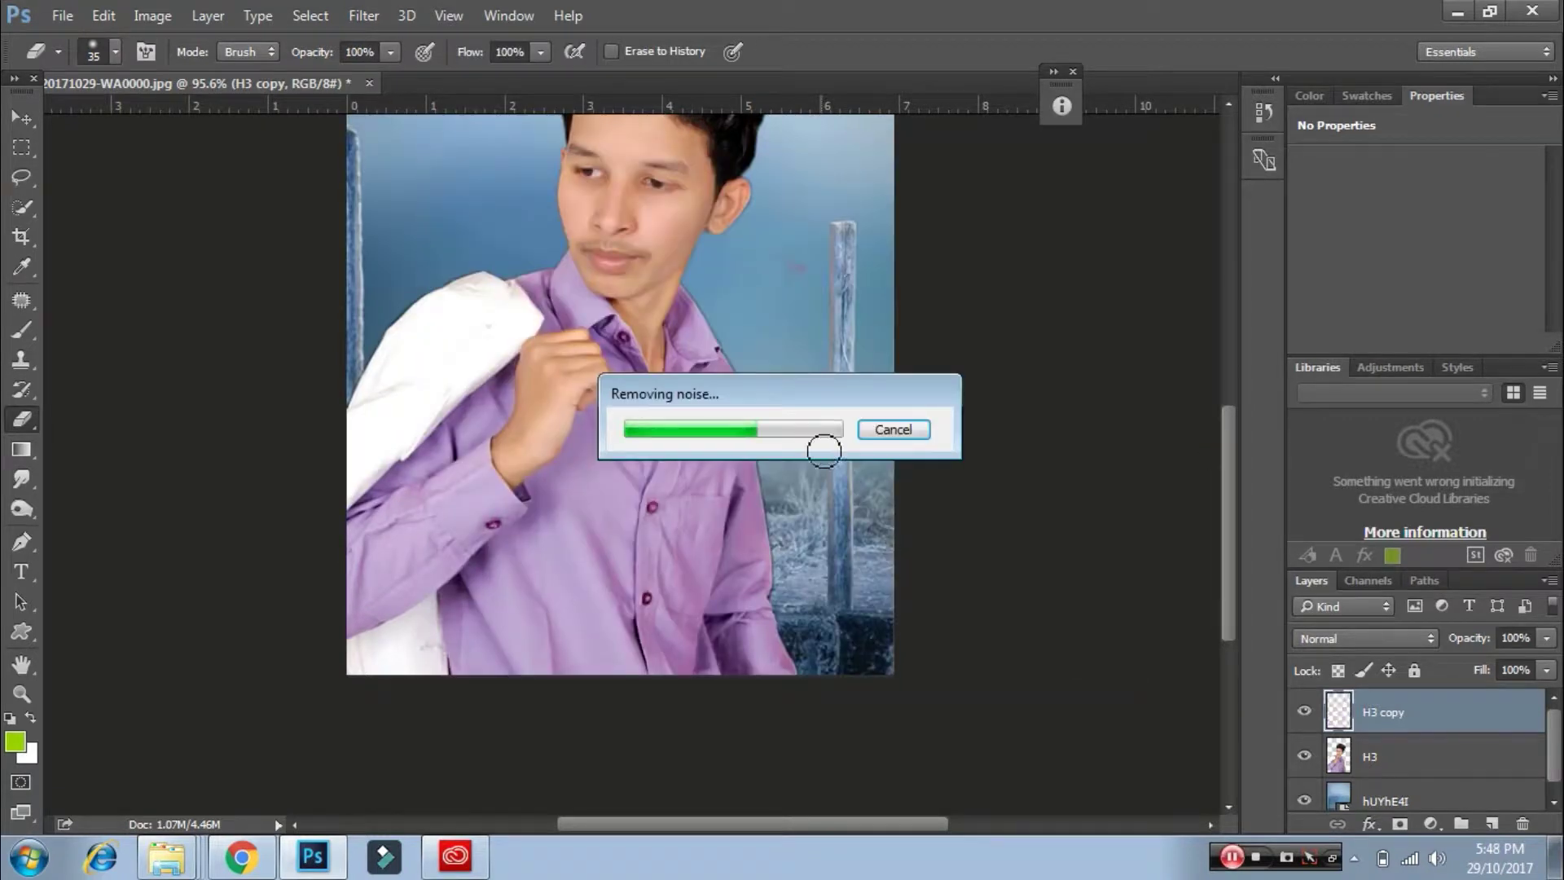
{"action": "scroll", "coordinate": [774, 405], "scroll_direction": "up", "scroll_amount": 1}
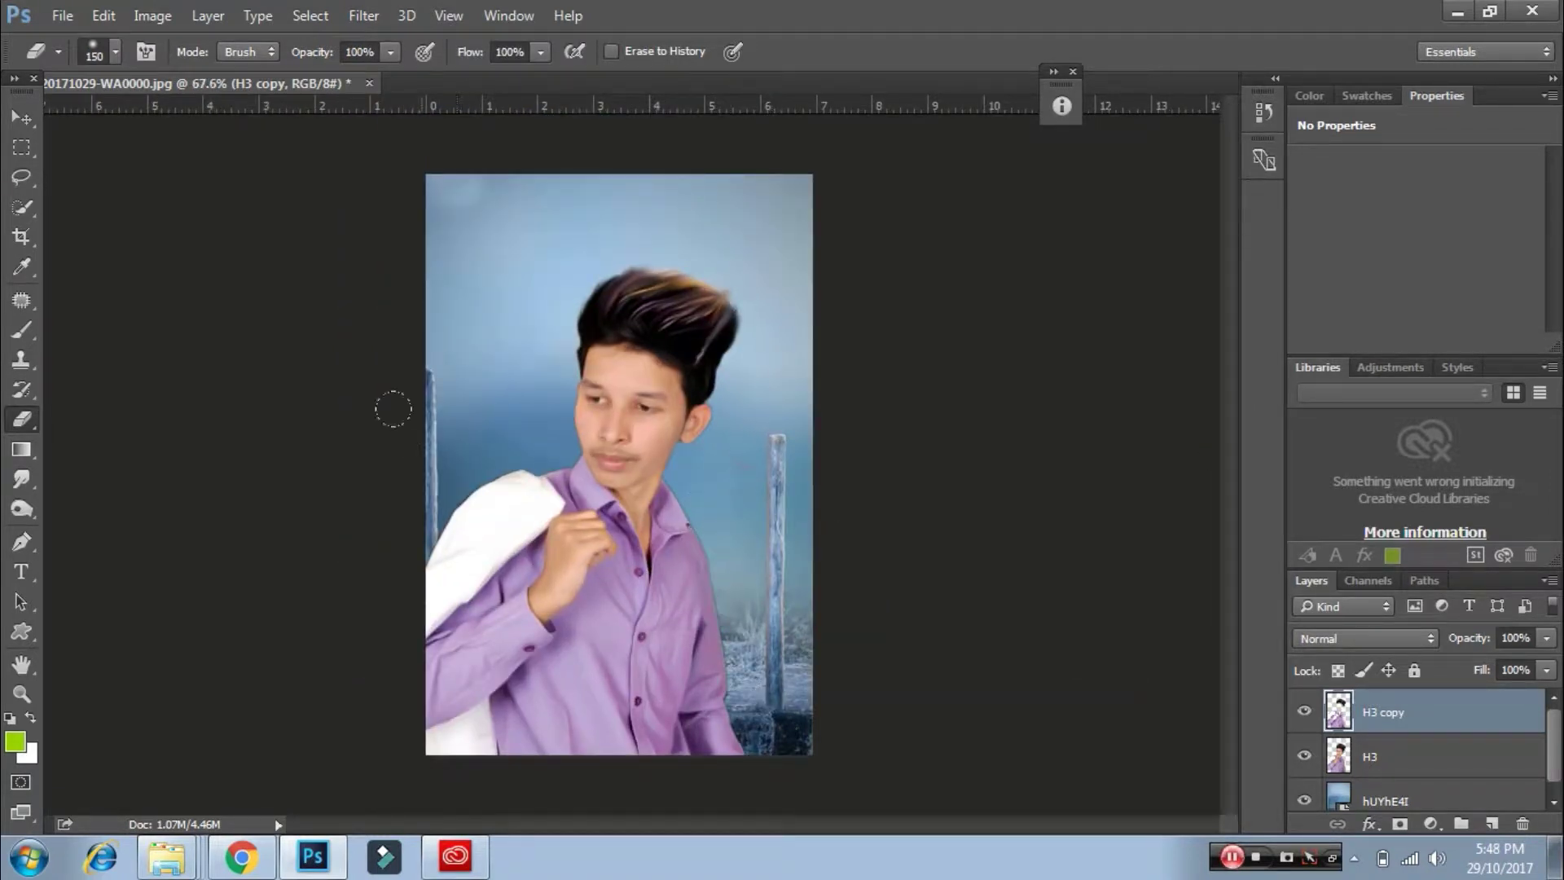
- Select the hUYhE4I background and apply a 2.2 px Gaussian Blur
{"action": "scroll", "coordinate": [541, 566], "scroll_direction": "up", "scroll_amount": 3}
{"action": "scroll", "coordinate": [708, 444], "scroll_direction": "down", "scroll_amount": 2}
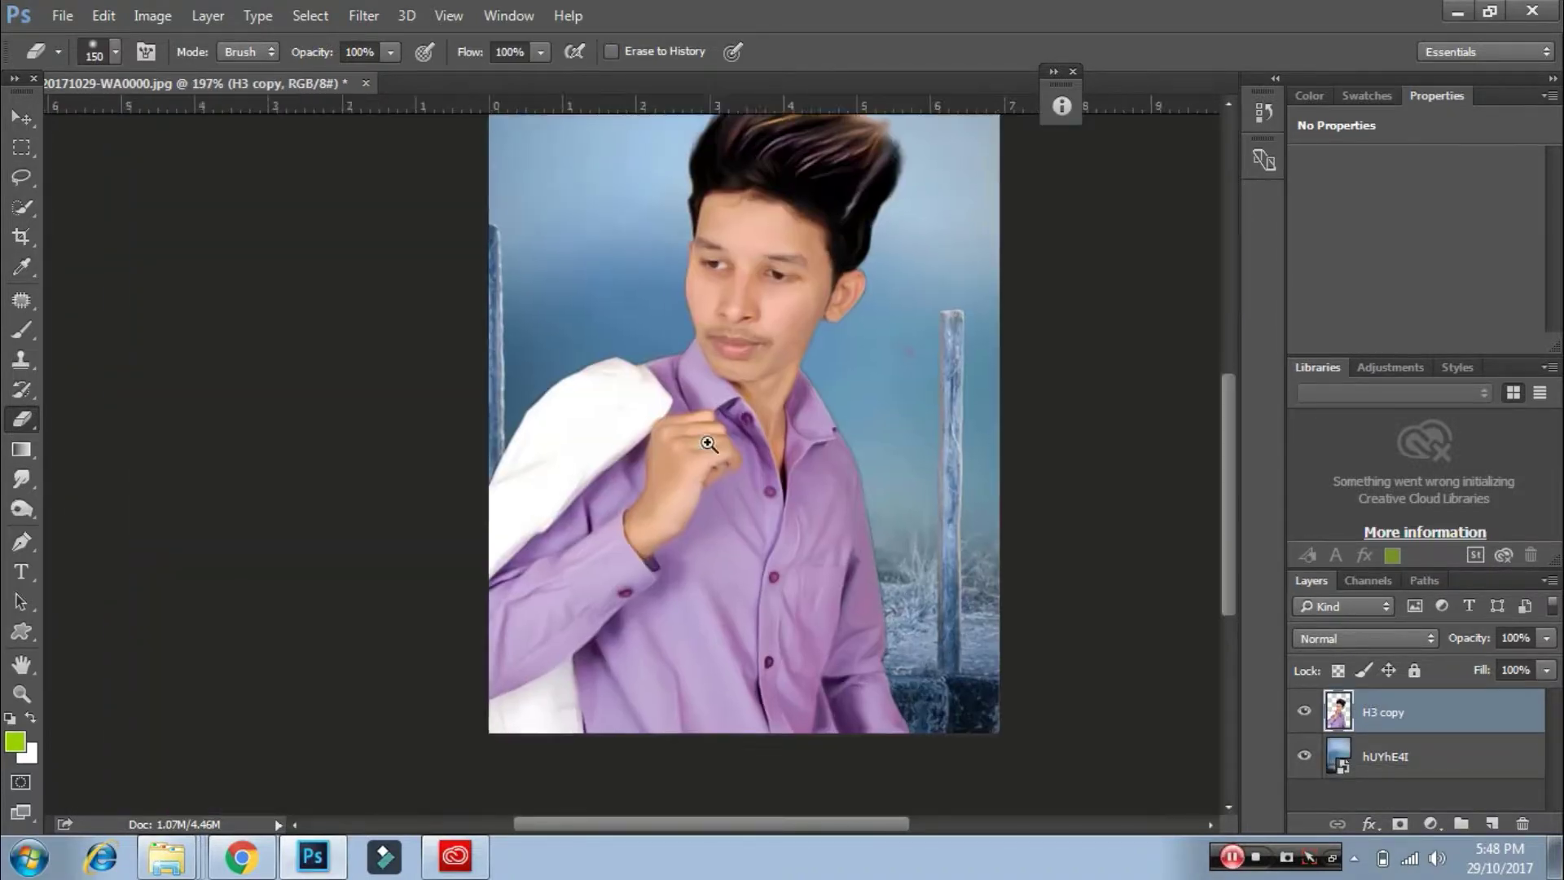
{"action": "left_click", "coordinate": [22, 119]}
{"action": "left_click", "coordinate": [901, 322]}
{"action": "left_click", "coordinate": [363, 16]}
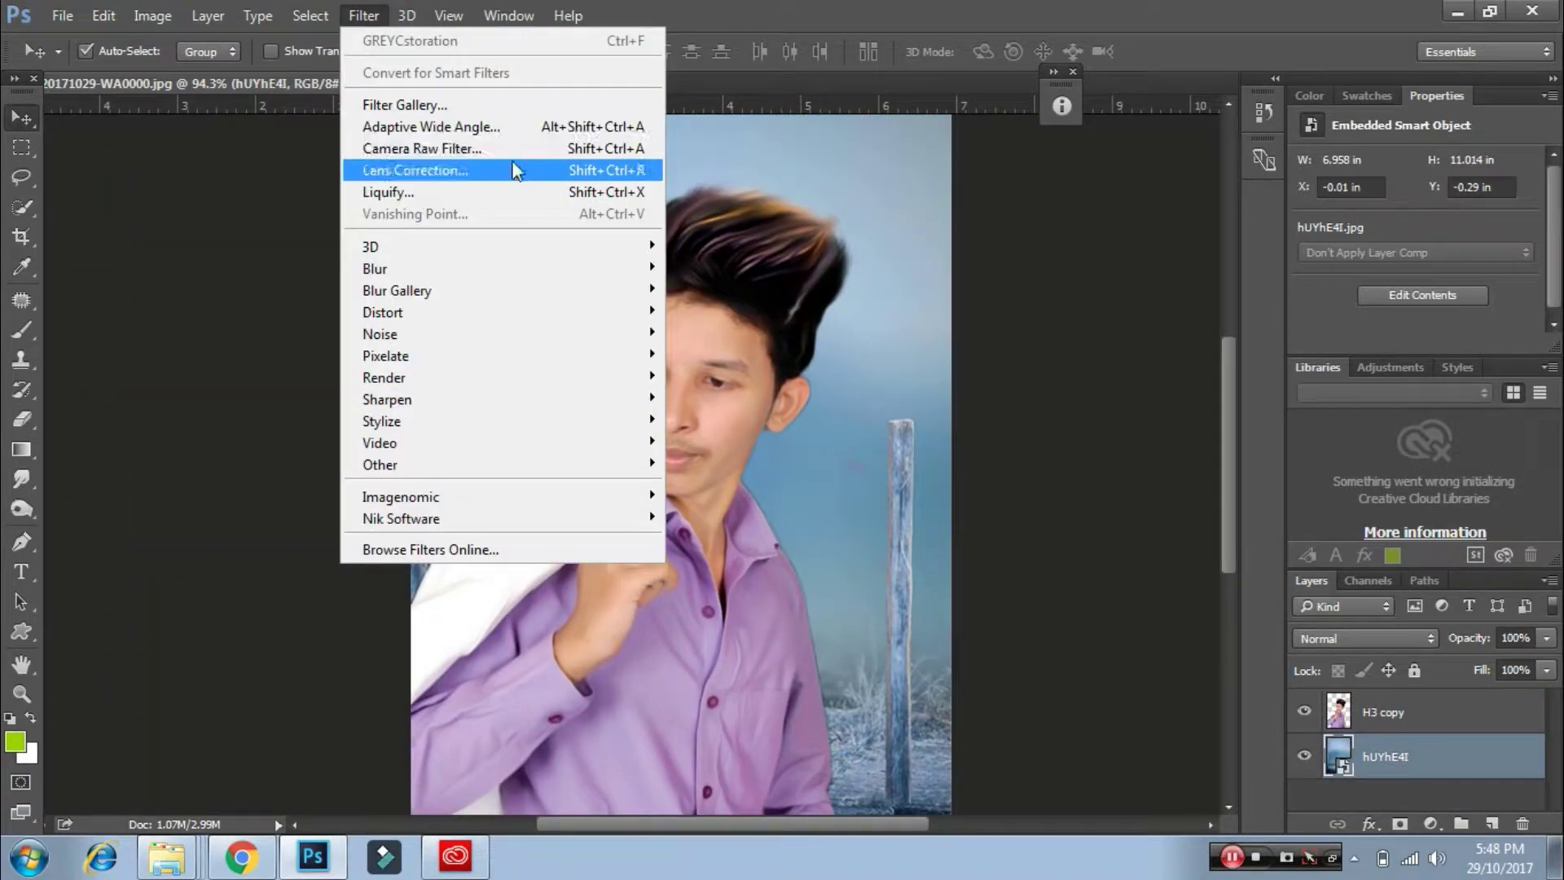
{"action": "mouse_move", "coordinate": [501, 267]}
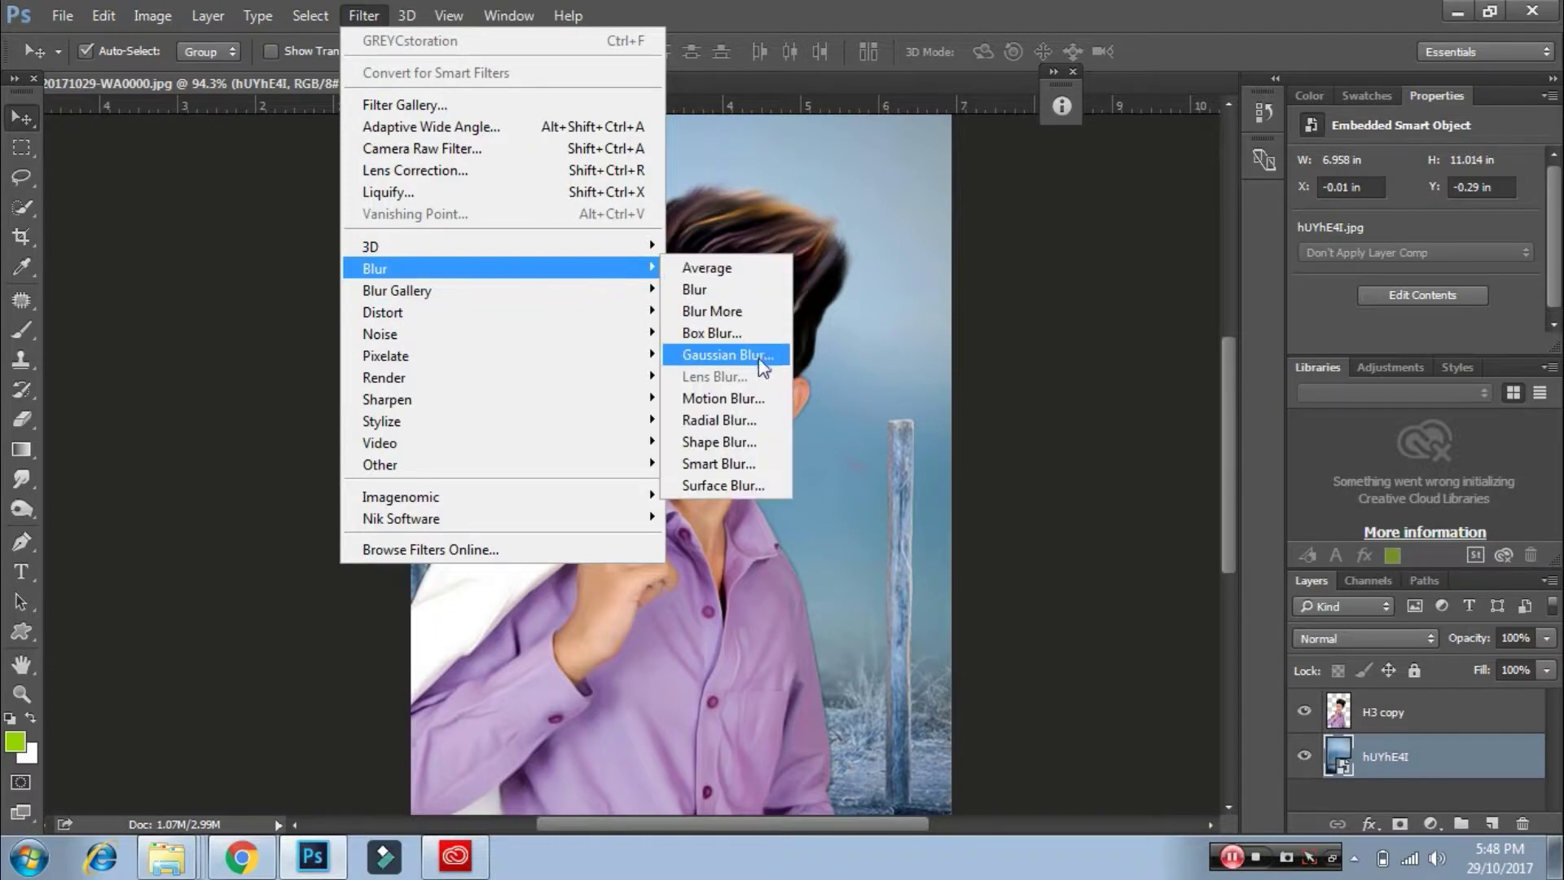
{"action": "left_click", "coordinate": [729, 350]}
{"action": "left_click_drag", "start_coordinate": [1108, 531], "coordinate": [1083, 531]}
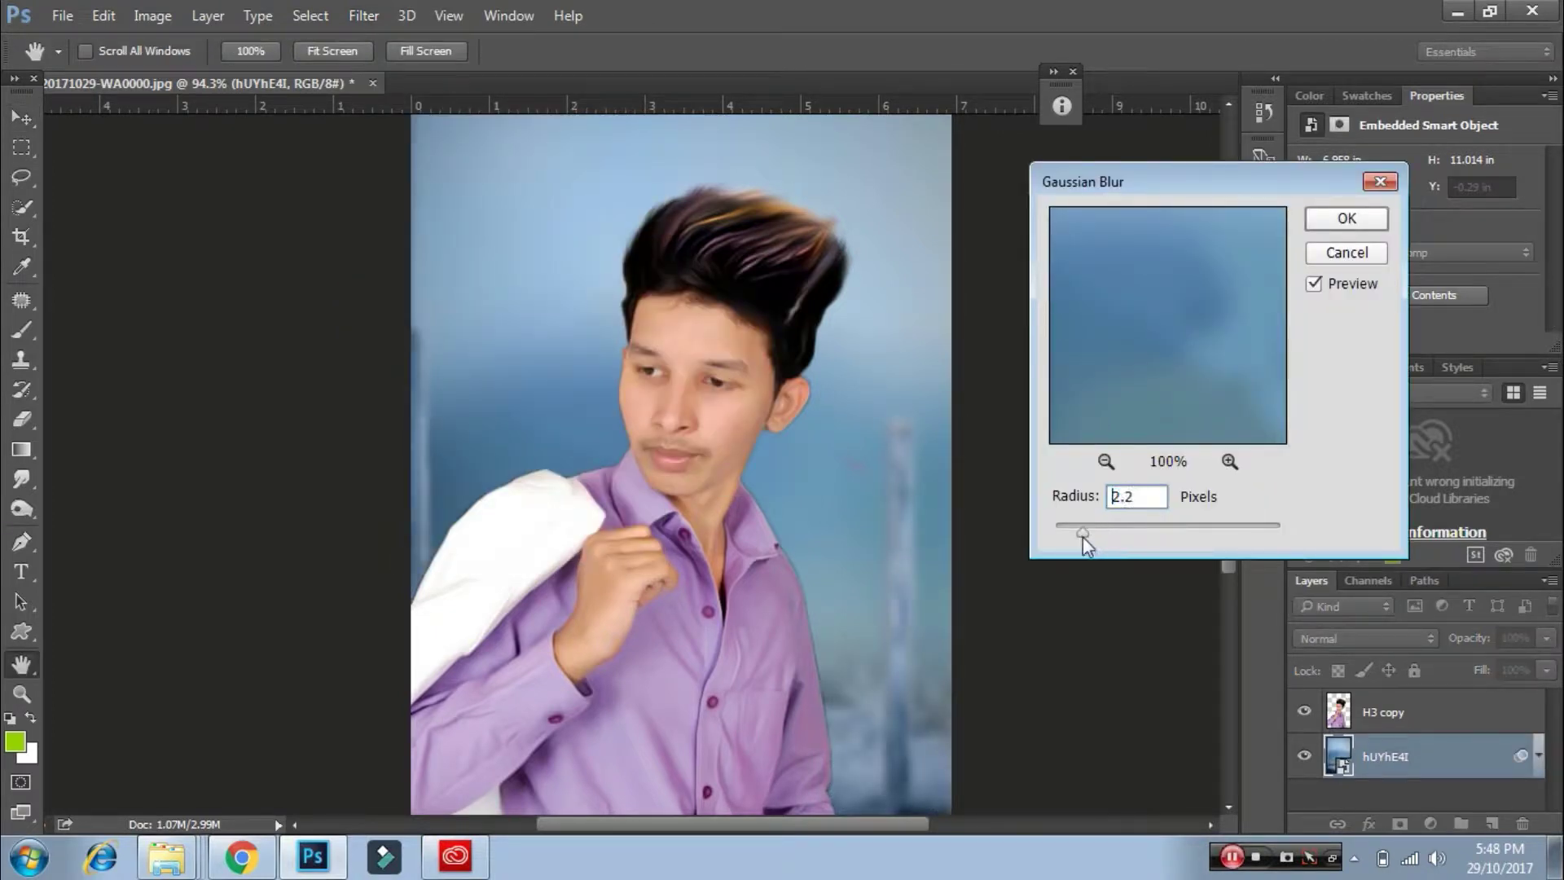
{"action": "left_click", "coordinate": [1346, 218]}
- Rasterize the hUYhE4I background layer
{"action": "right_click", "coordinate": [1409, 774]}
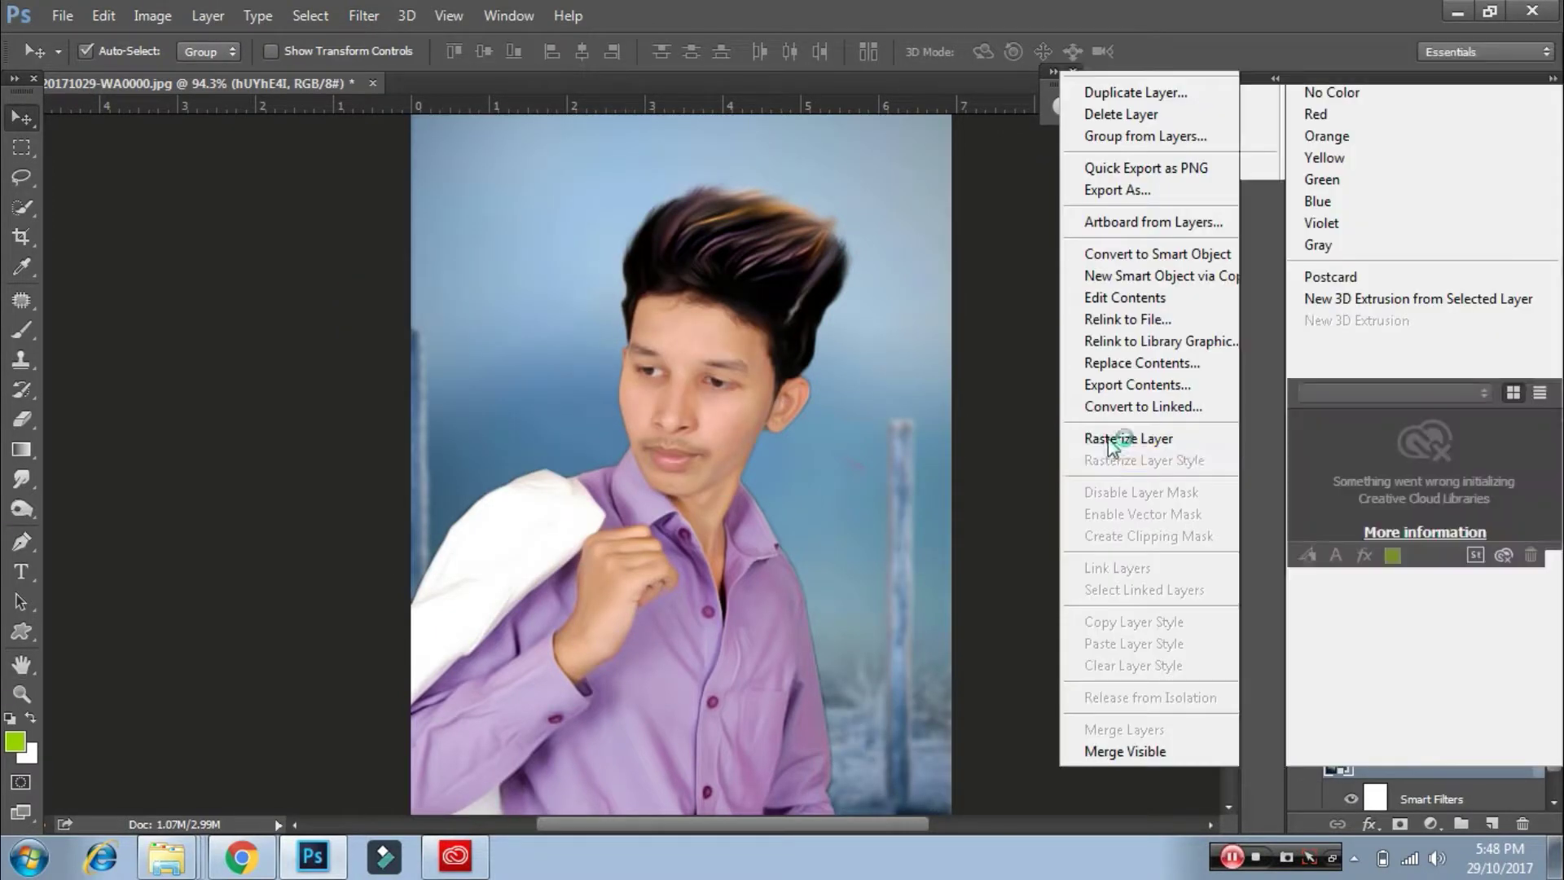
{"action": "left_click", "coordinate": [1112, 437]}
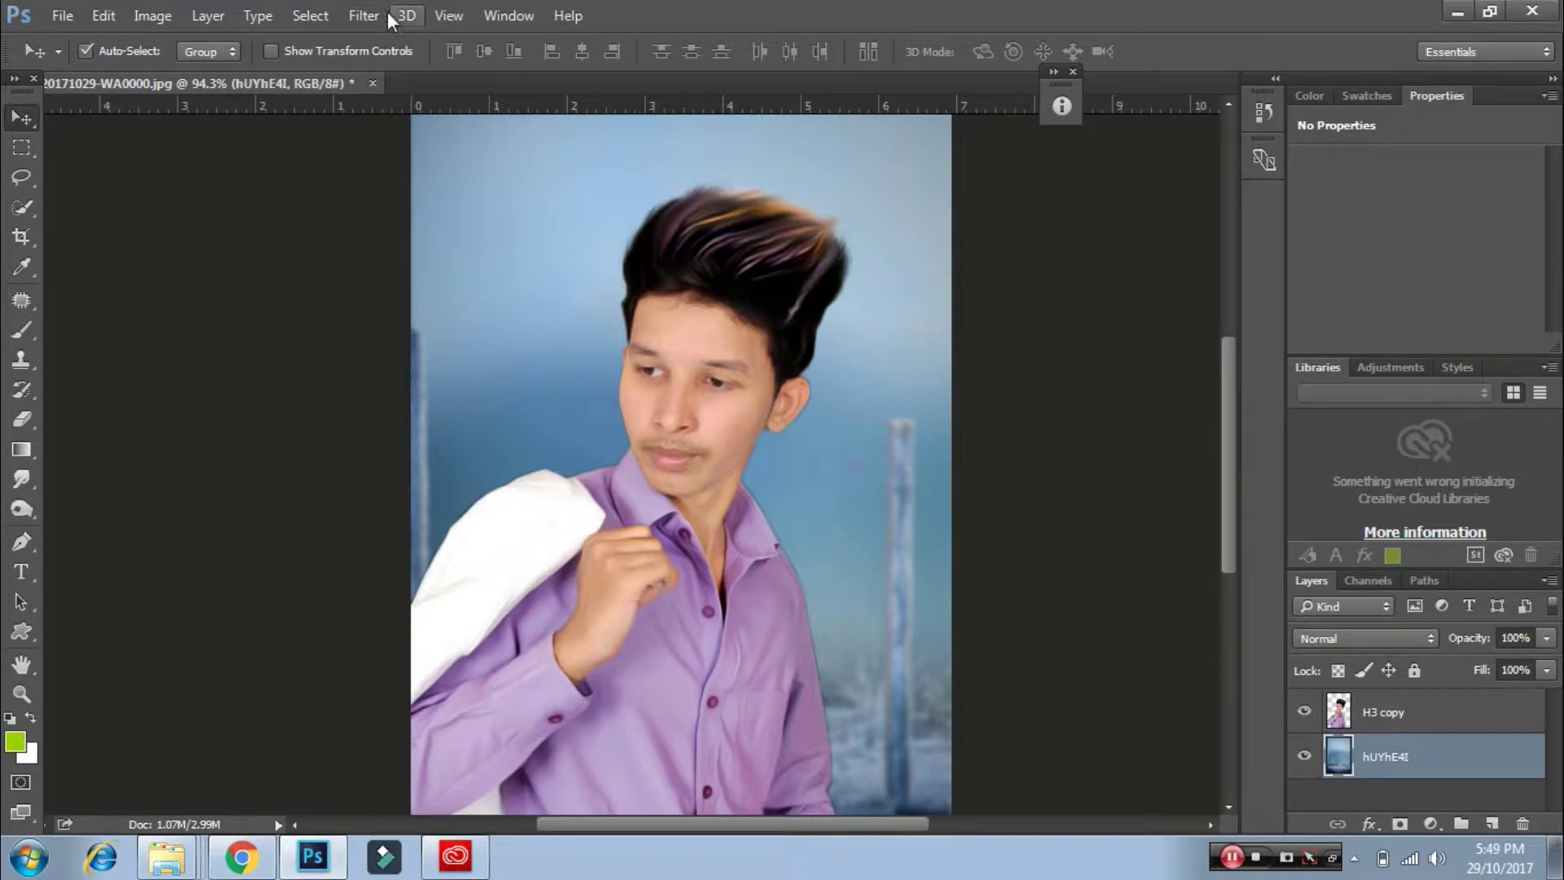
{"action": "left_click", "coordinate": [363, 16]}
- In Color Efex Pro 4, tweak Dark Contrasts and stack Detail Extractor at 38%
{"action": "left_click", "coordinate": [759, 486]}
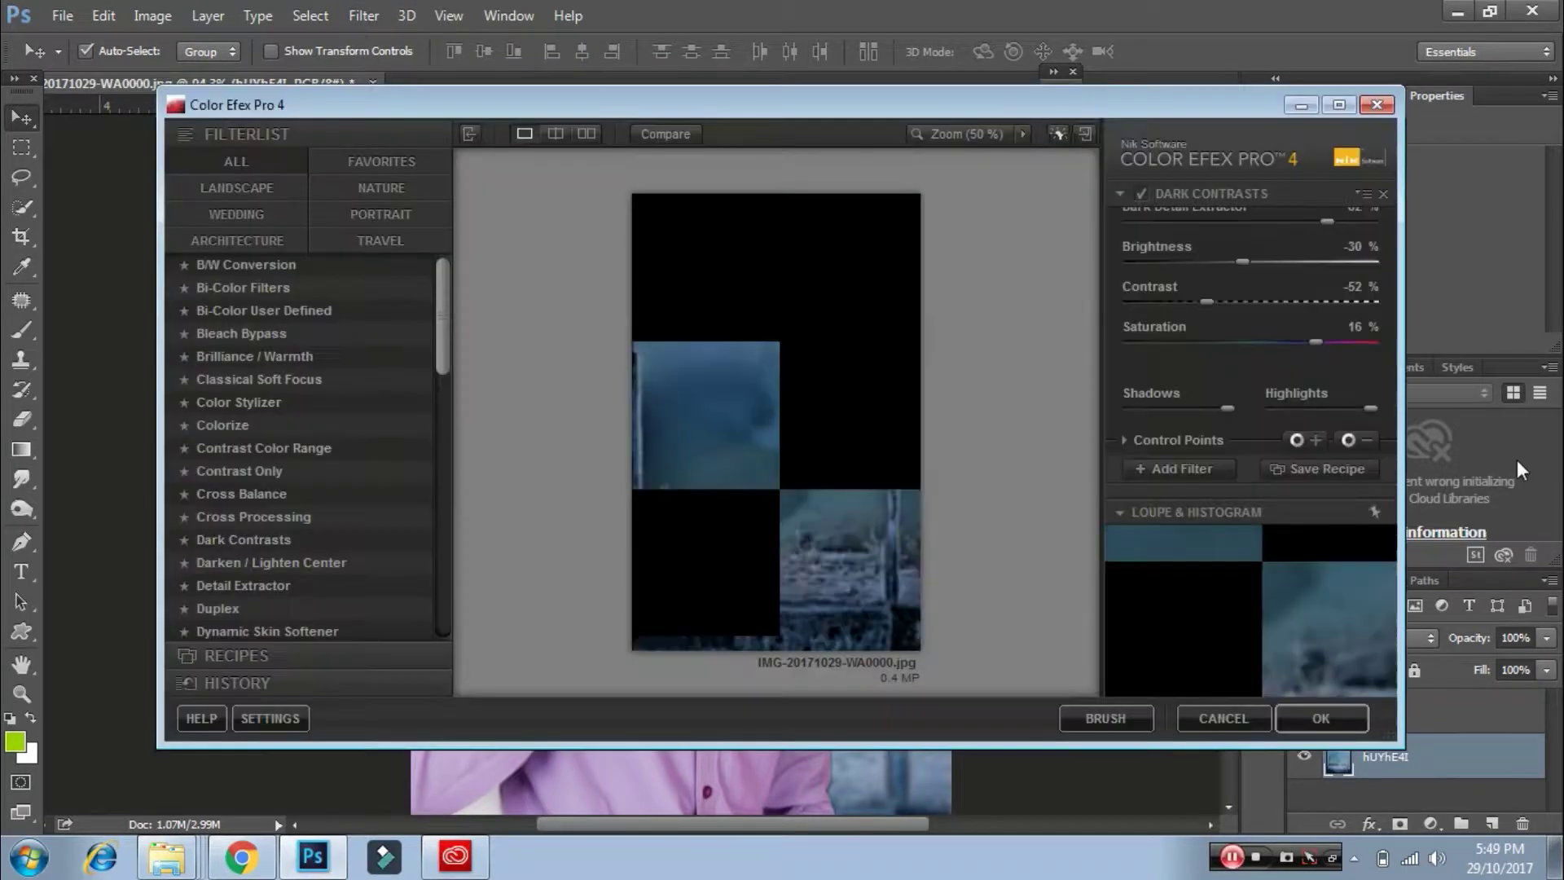
{"action": "mouse_move", "coordinate": [1307, 249]}
{"action": "left_mouse_down"}
{"action": "mouse_move", "coordinate": [1239, 249]}
{"action": "mouse_move", "coordinate": [1294, 289]}
{"action": "mouse_move", "coordinate": [1259, 289]}
{"action": "left_mouse_up"}
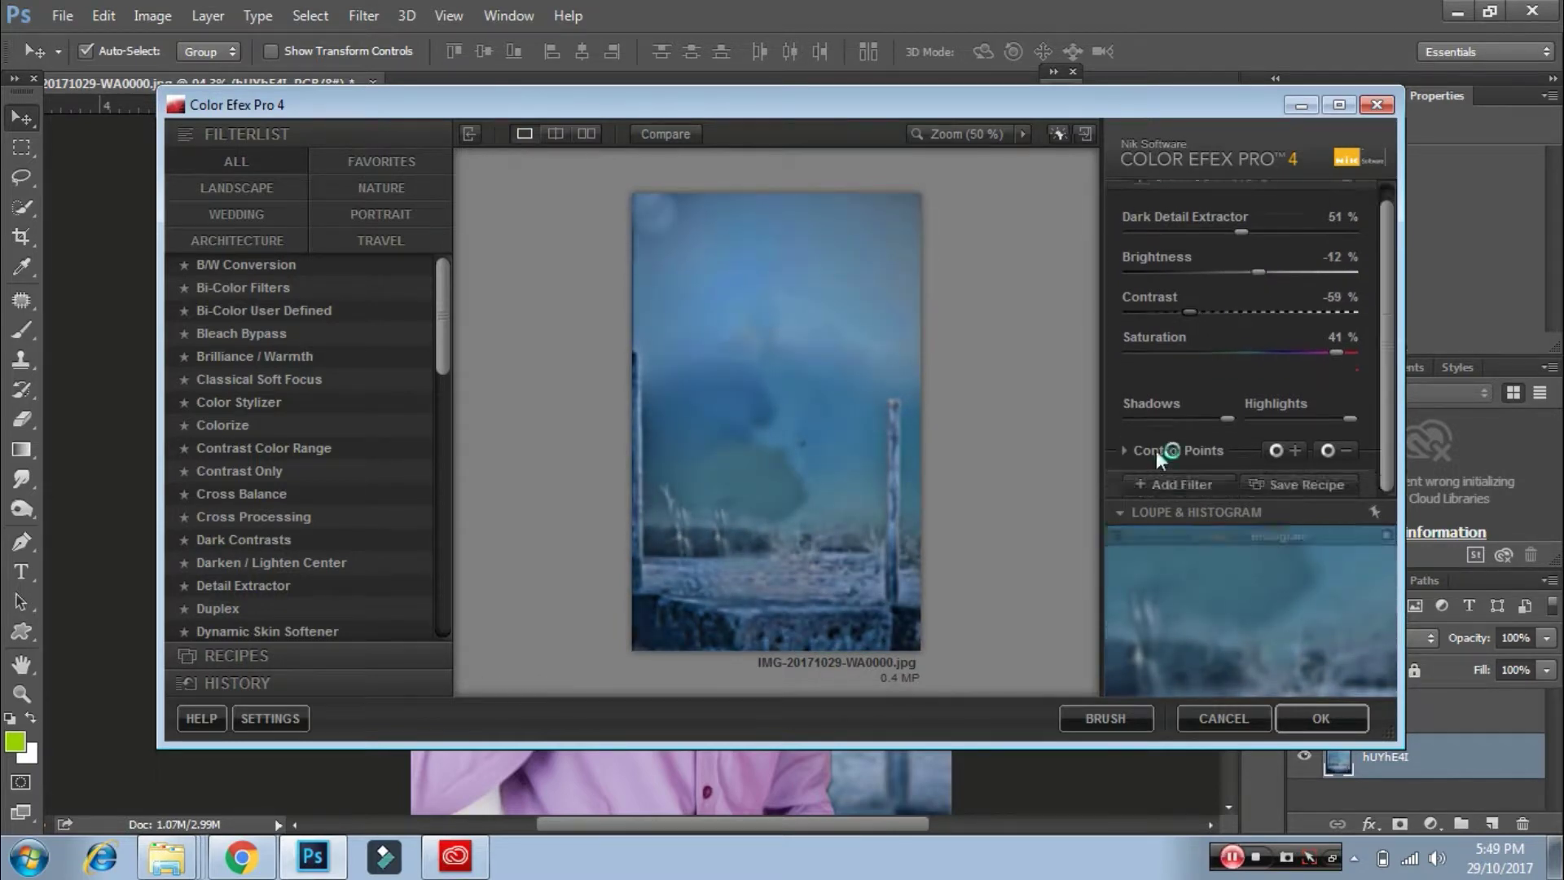
{"action": "left_click", "coordinate": [1178, 480]}
{"action": "left_click", "coordinate": [412, 585]}
{"action": "left_click_drag", "start_coordinate": [1194, 276], "coordinate": [1235, 285]}
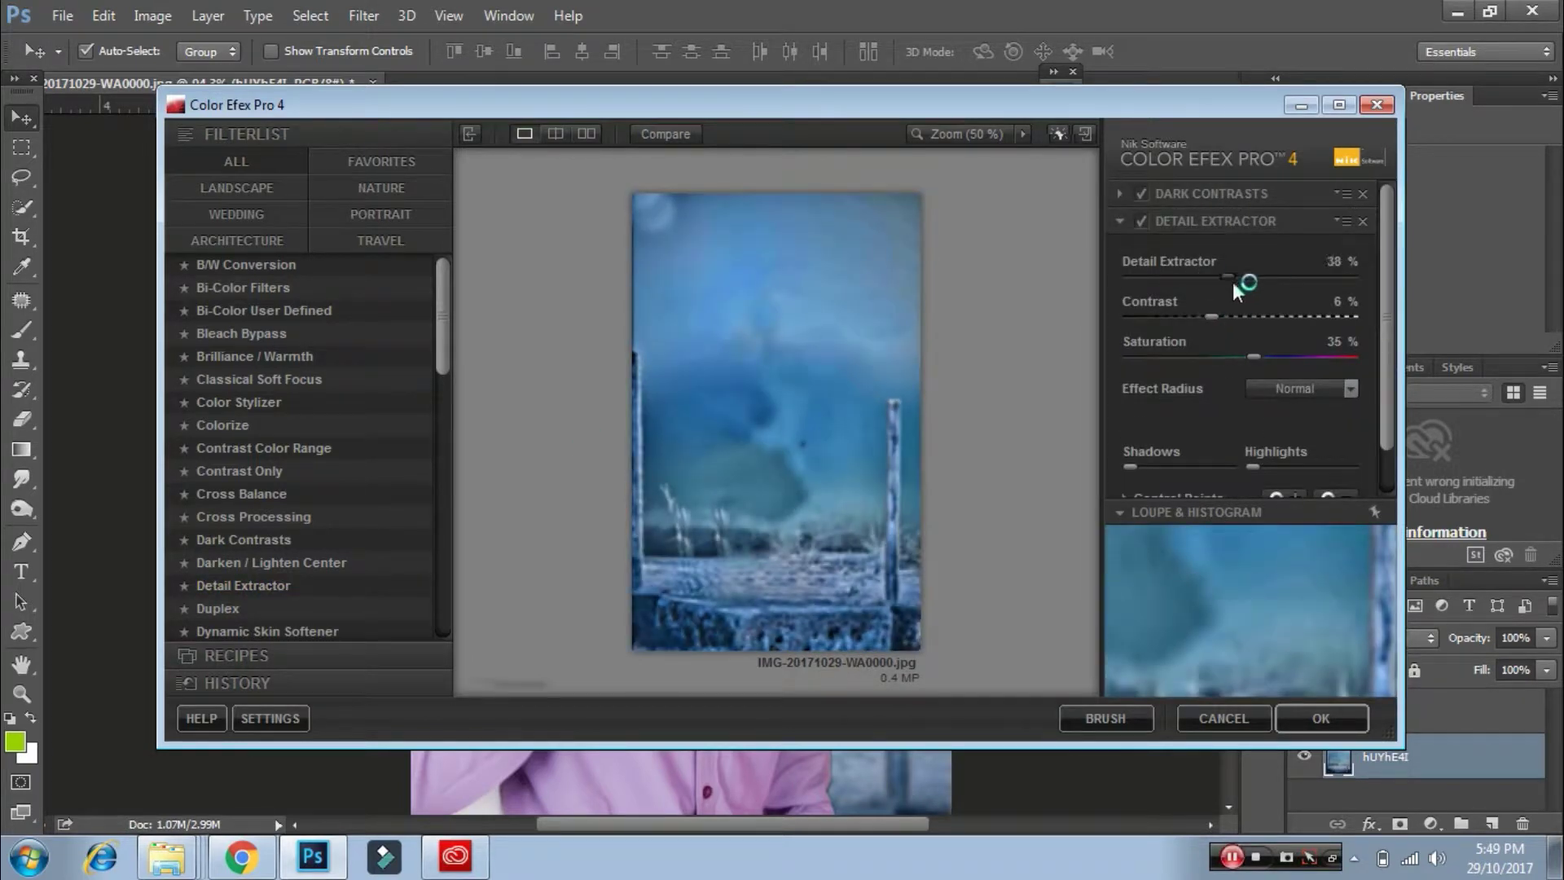
{"action": "left_click", "coordinate": [1322, 717]}
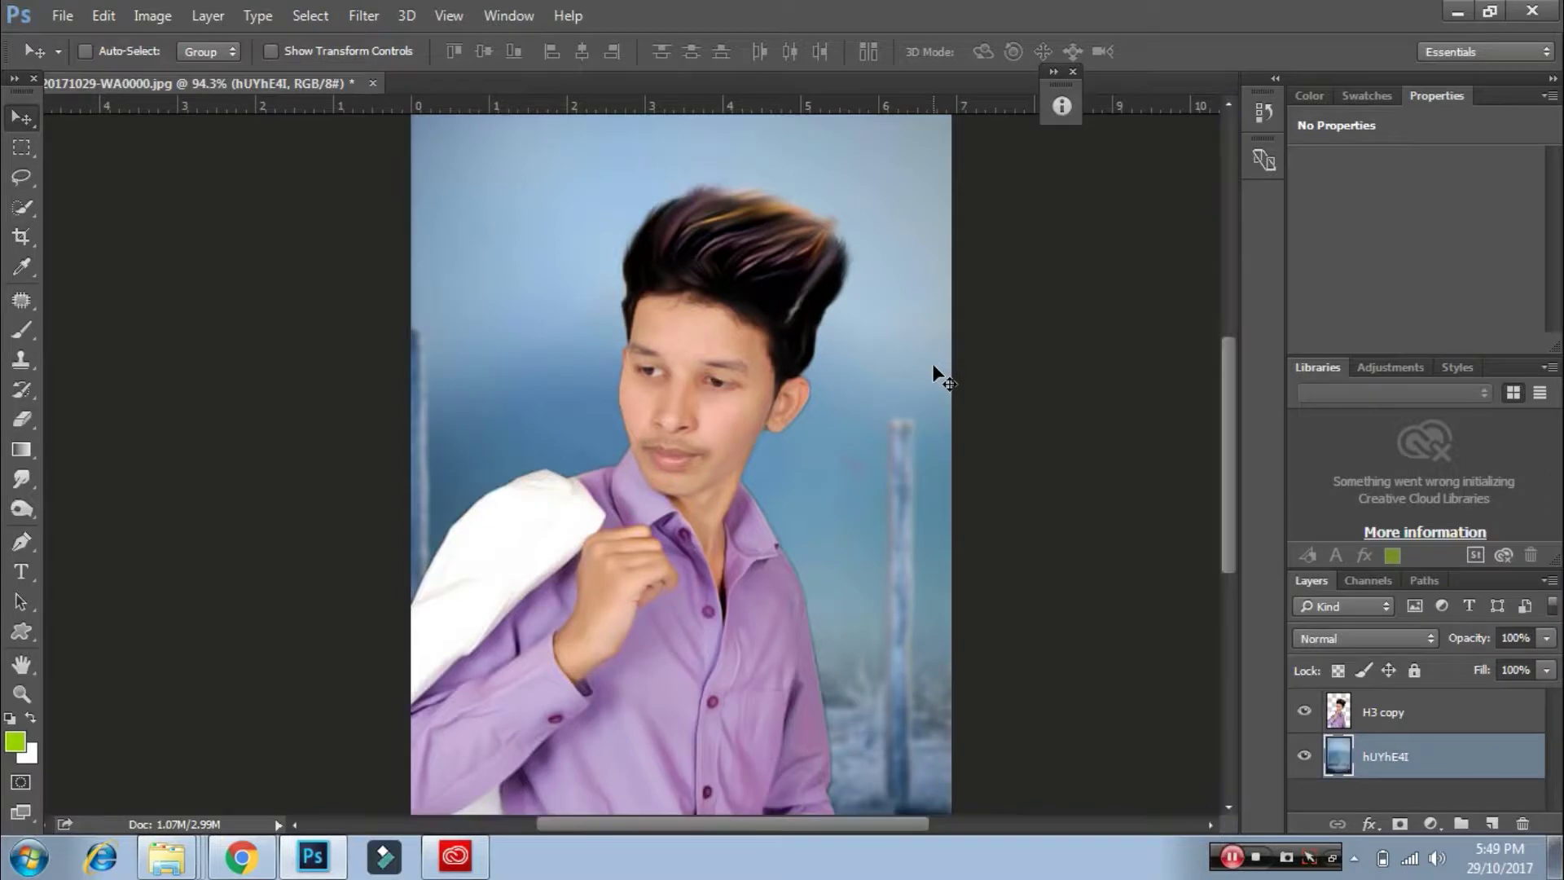
- Launch Color Efex Pro 4's Dark Contrasts filter on the H3 copy layer
{"action": "left_click", "coordinate": [1385, 713]}
{"action": "left_click", "coordinate": [85, 51]}
{"action": "left_click", "coordinate": [310, 15]}
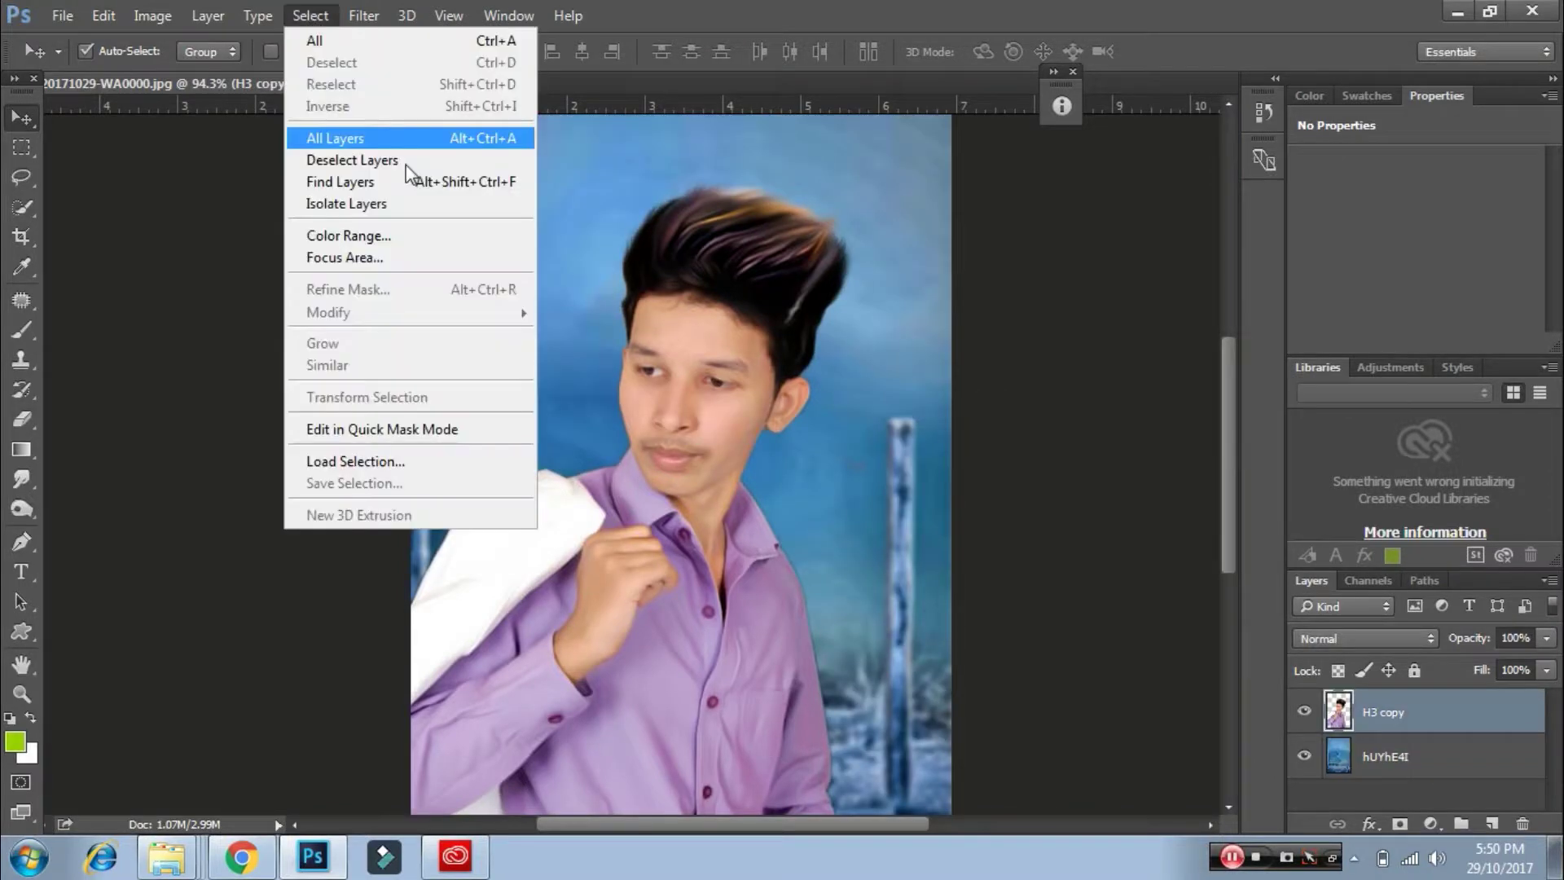
{"action": "left_click", "coordinate": [738, 515]}
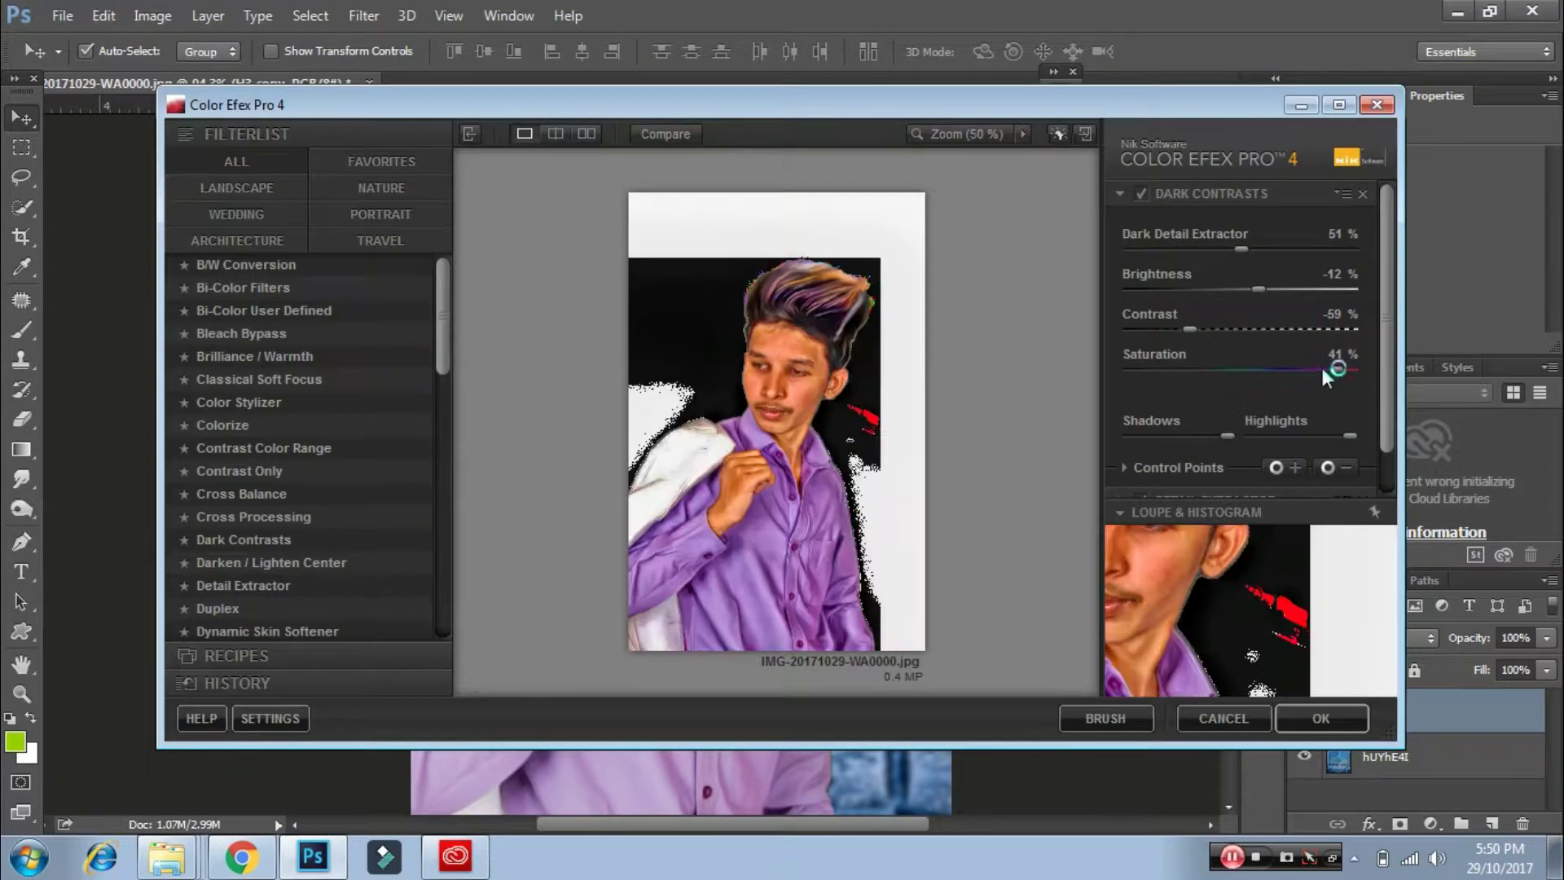
{"action": "left_click_drag", "start_coordinate": [1323, 372], "coordinate": [1309, 373]}
{"action": "scroll", "coordinate": [1309, 373], "scroll_direction": "down", "scroll_amount": 1}
{"action": "scroll", "coordinate": [1247, 366], "scroll_direction": "up", "scroll_amount": 1}
- Raise dark detail extraction to 87%, apply it, then duplicate to H3 copy 2 and reapply
{"action": "mouse_move", "coordinate": [1241, 249]}
{"action": "left_mouse_down"}
{"action": "mouse_move", "coordinate": [1320, 251]}
{"action": "mouse_move", "coordinate": [1218, 289]}
{"action": "left_mouse_up"}
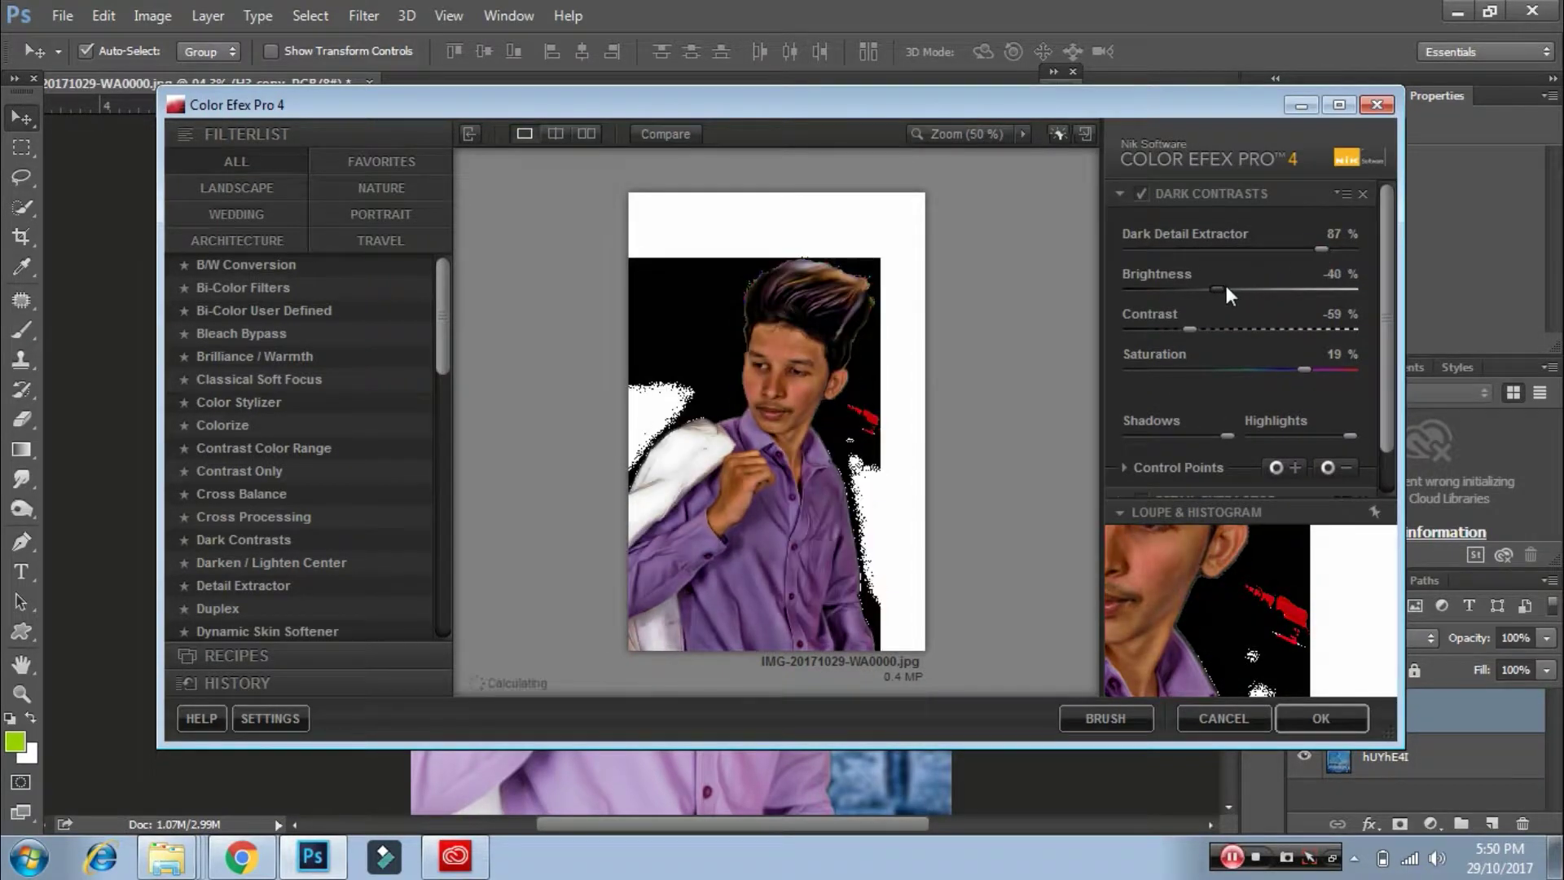
{"action": "left_click", "coordinate": [1321, 718]}
{"action": "key", "text": "ctrl+j"}
{"action": "key", "text": "ctrl+f"}
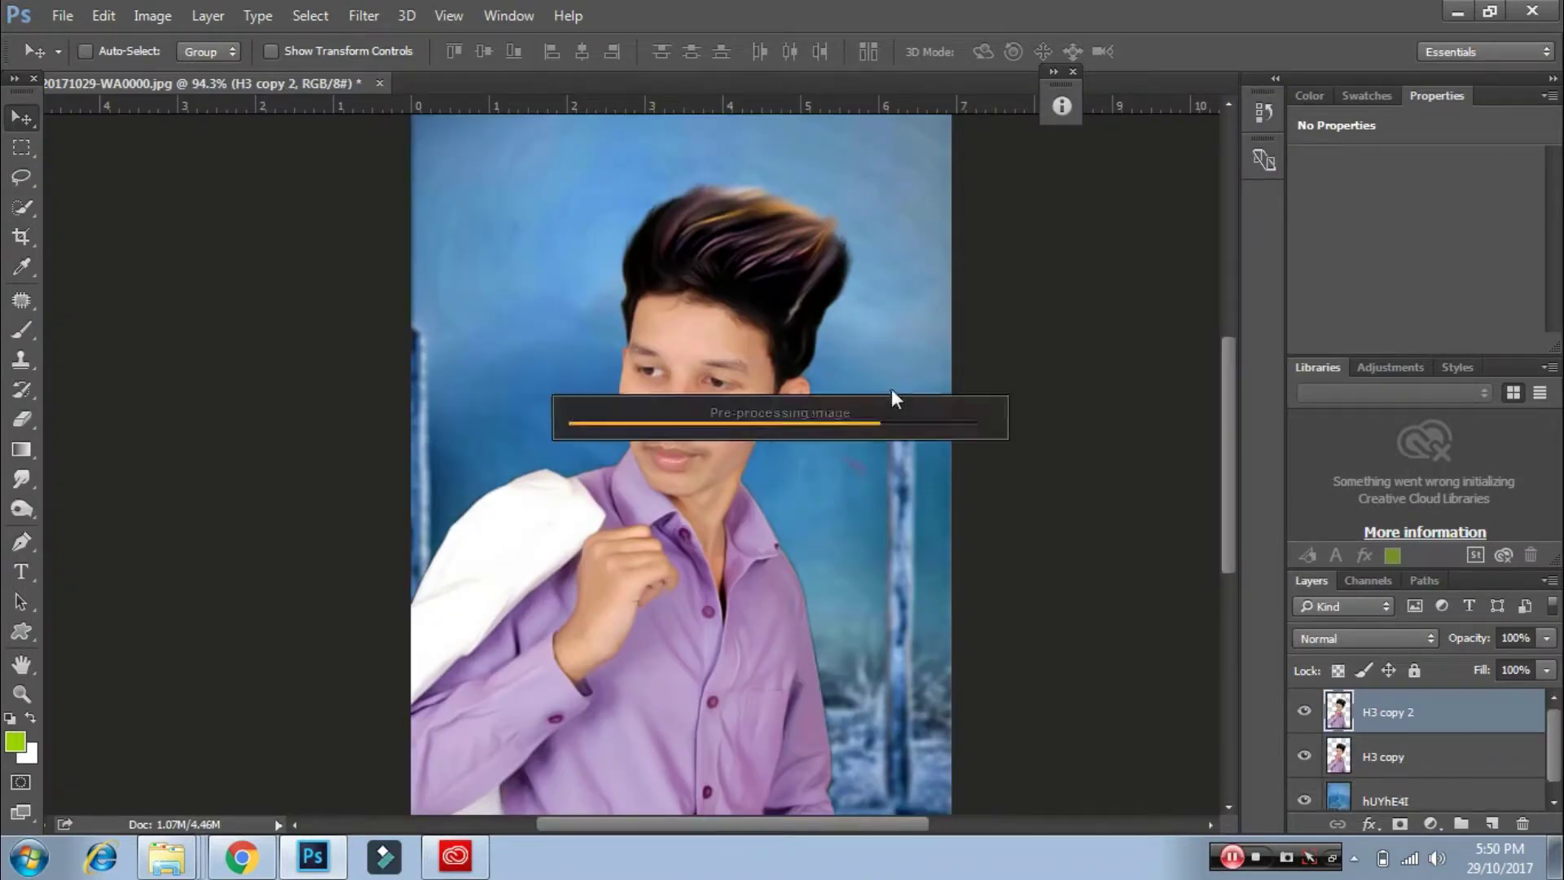
- Erase the harsh grade from forehead, cheeks, chin, neck and hand on H3 copy 2
{"action": "key", "text": "e"}
{"action": "scroll", "coordinate": [725, 344], "scroll_direction": "up", "scroll_amount": 3}
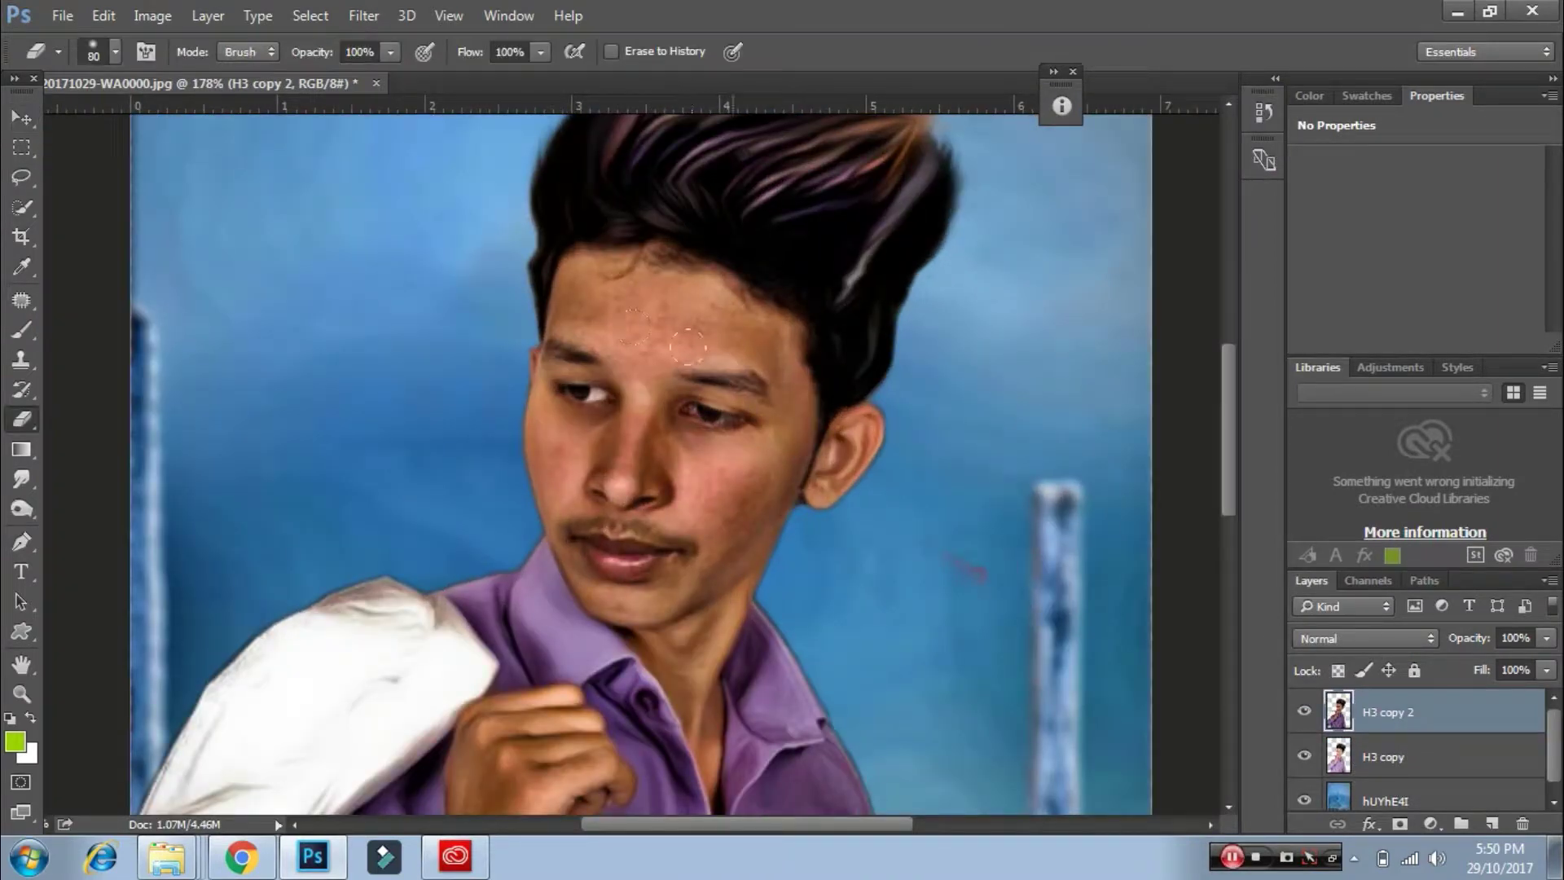
{"action": "key", "text": "bracketleft"}
{"action": "key", "text": "bracketleft"}
{"action": "key", "text": "bracketleft"}
{"action": "mouse_move", "coordinate": [686, 347]}
{"action": "left_mouse_down"}
{"action": "mouse_move", "coordinate": [676, 309]}
{"action": "mouse_move", "coordinate": [602, 294]}
{"action": "mouse_move", "coordinate": [579, 456]}
{"action": "mouse_move", "coordinate": [715, 371]}
{"action": "mouse_move", "coordinate": [770, 449]}
{"action": "mouse_move", "coordinate": [717, 562]}
{"action": "mouse_move", "coordinate": [628, 587]}
{"action": "mouse_move", "coordinate": [570, 554]}
{"action": "mouse_move", "coordinate": [632, 515]}
{"action": "mouse_move", "coordinate": [623, 438]}
{"action": "left_mouse_up"}
{"action": "left_click_drag", "start_coordinate": [612, 516], "coordinate": [662, 555]}
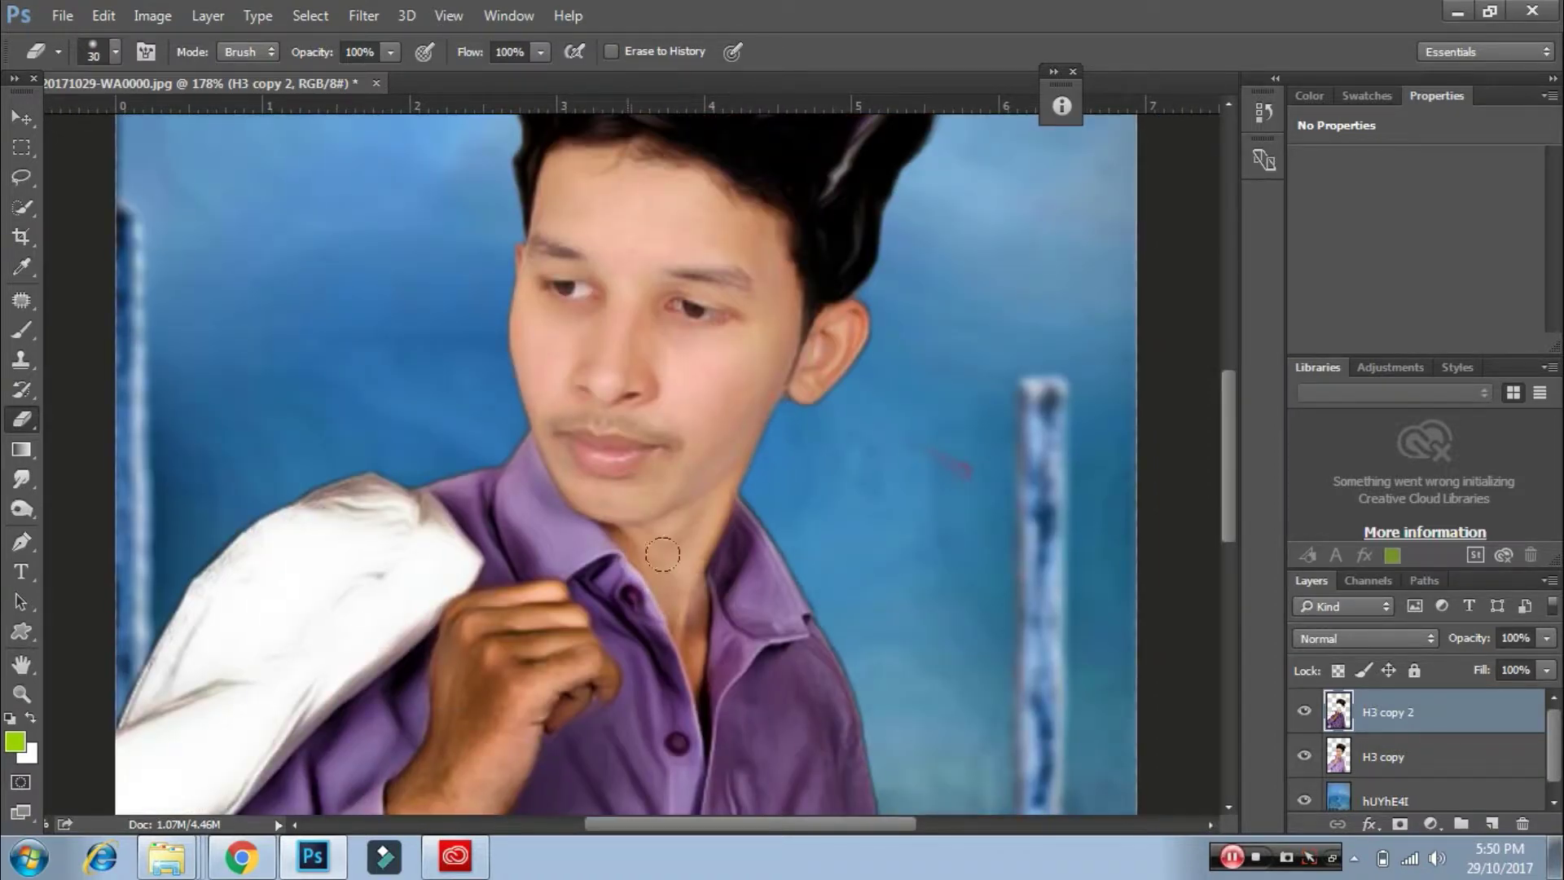
{"action": "left_click_drag", "start_coordinate": [697, 676], "coordinate": [724, 487]}
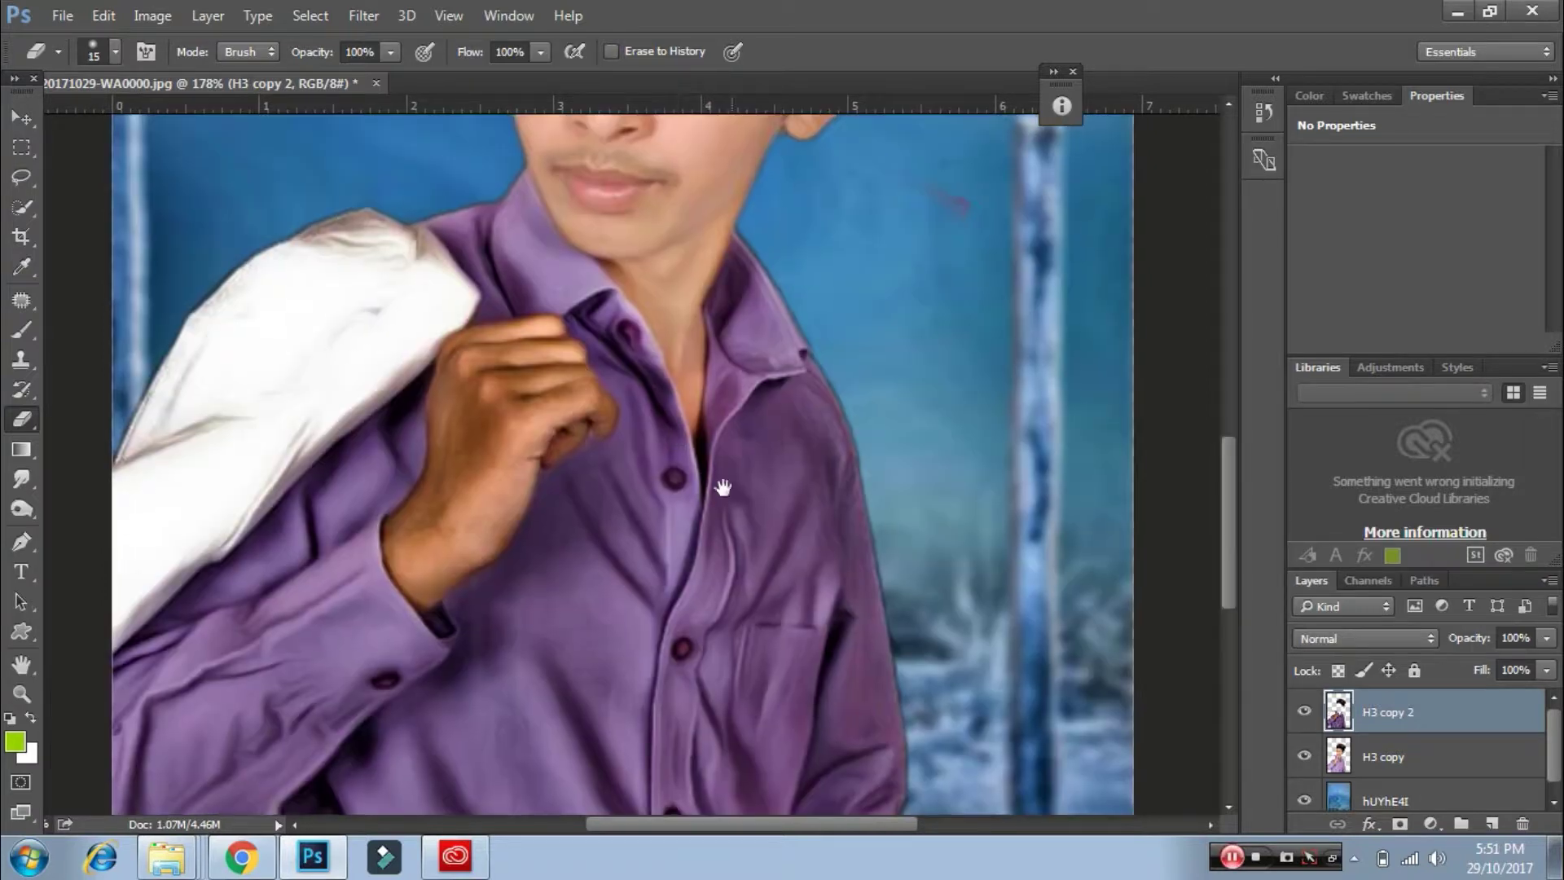
{"action": "scroll", "coordinate": [455, 499], "scroll_direction": "down", "scroll_amount": 5}
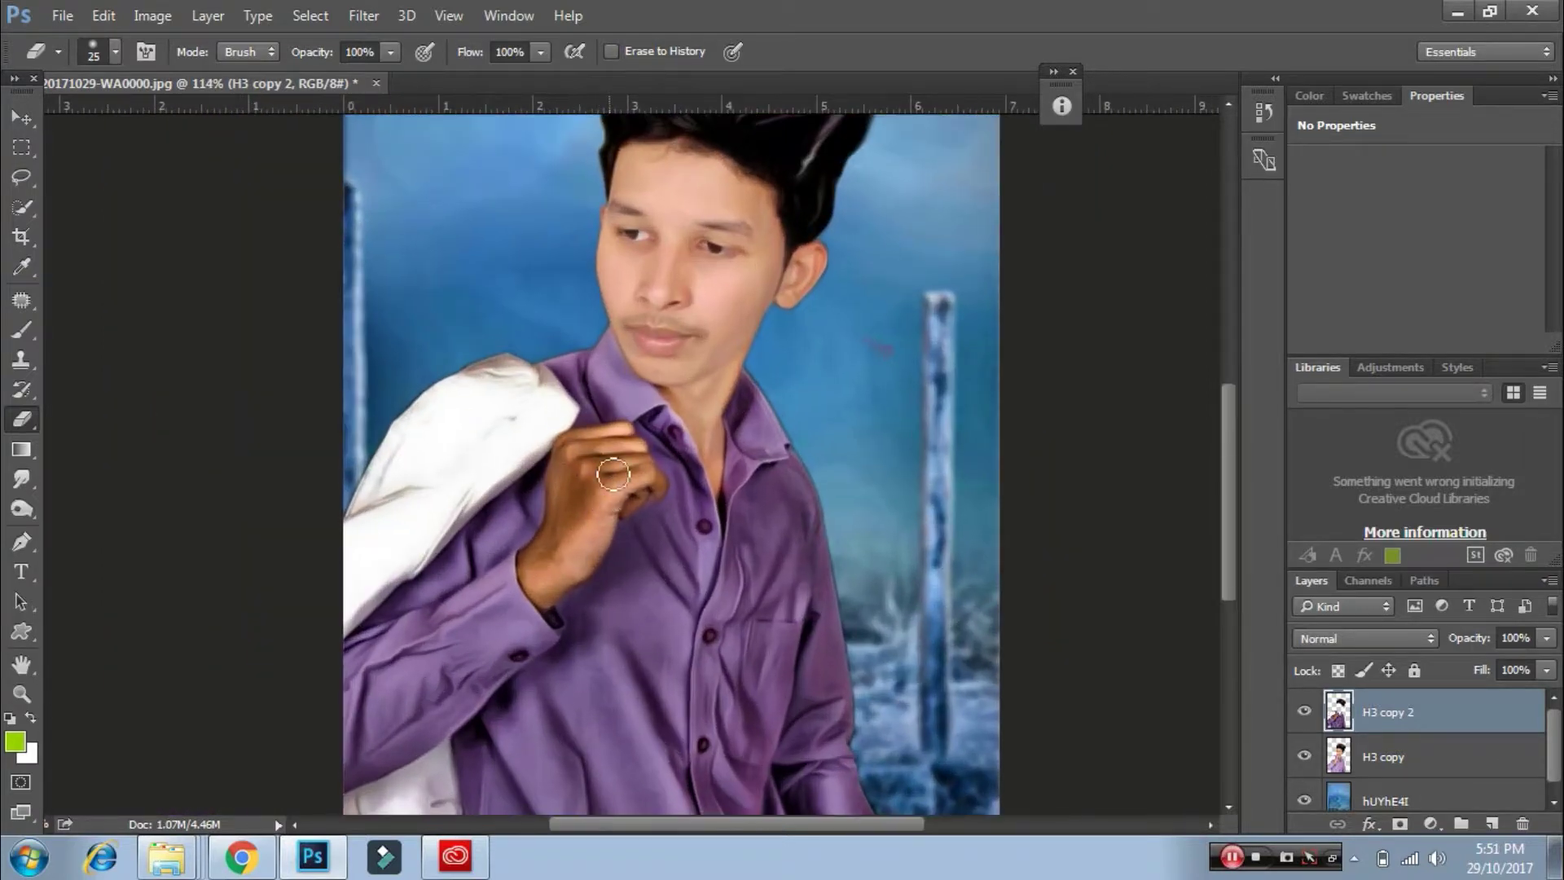
{"action": "key", "text": "bracketright"}
{"action": "key", "text": "bracketright"}
{"action": "key", "text": "bracketright"}
{"action": "mouse_move", "coordinate": [604, 434]}
{"action": "left_mouse_down"}
{"action": "mouse_move", "coordinate": [541, 569]}
{"action": "mouse_move", "coordinate": [646, 483]}
{"action": "left_mouse_up"}
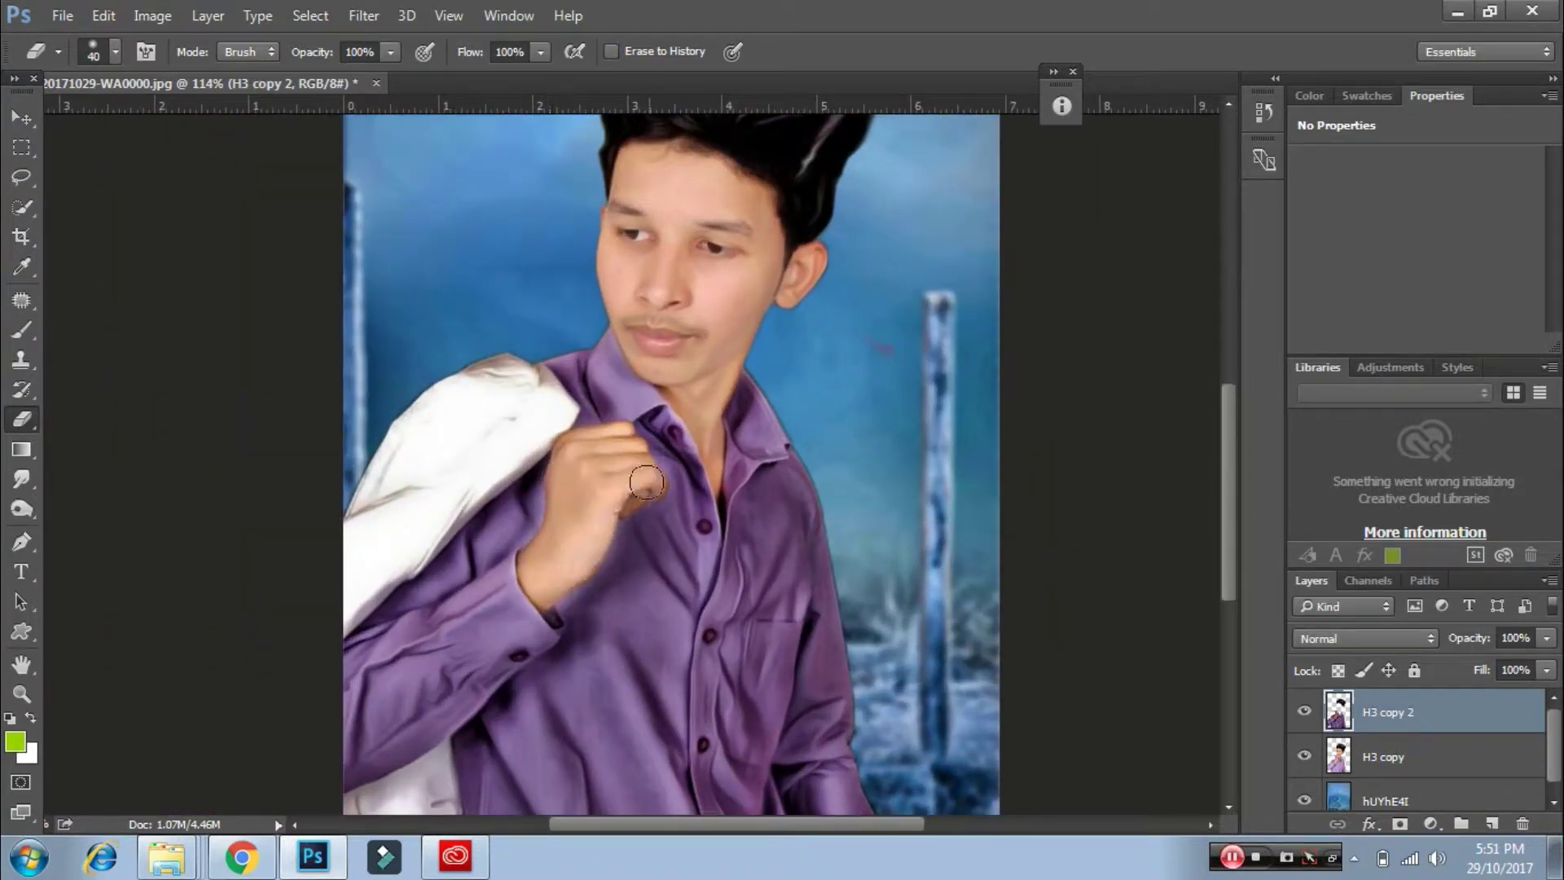
- Add a new empty Layer 1 and set the brush colour to green
{"action": "key", "text": "ctrl+shift+alt+n"}
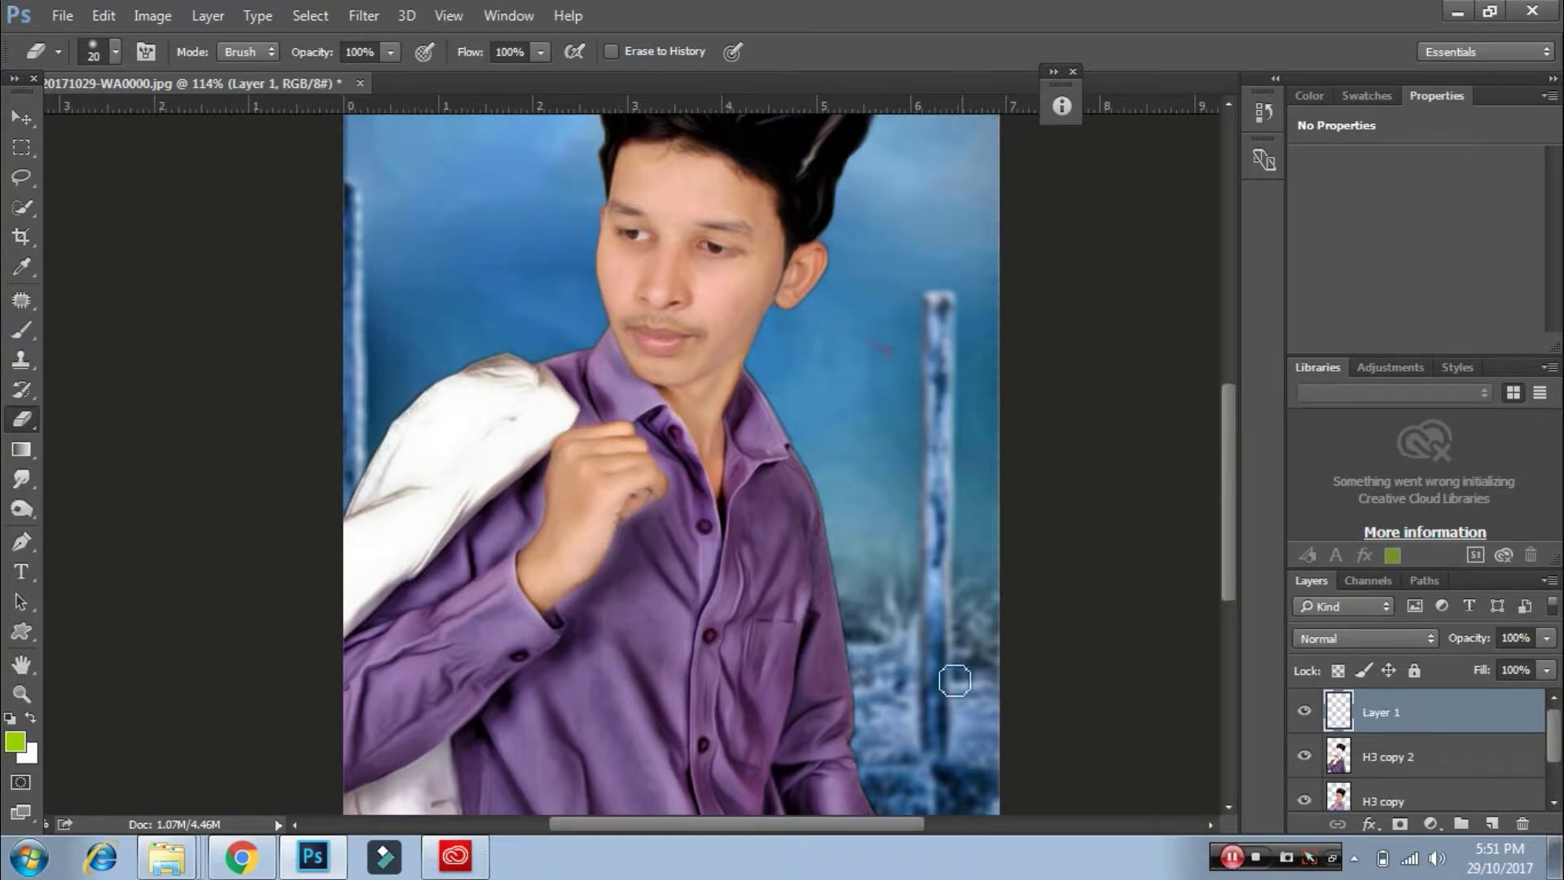
{"action": "scroll", "coordinate": [741, 462], "scroll_direction": "down", "scroll_amount": 3}
{"action": "key", "text": "b"}
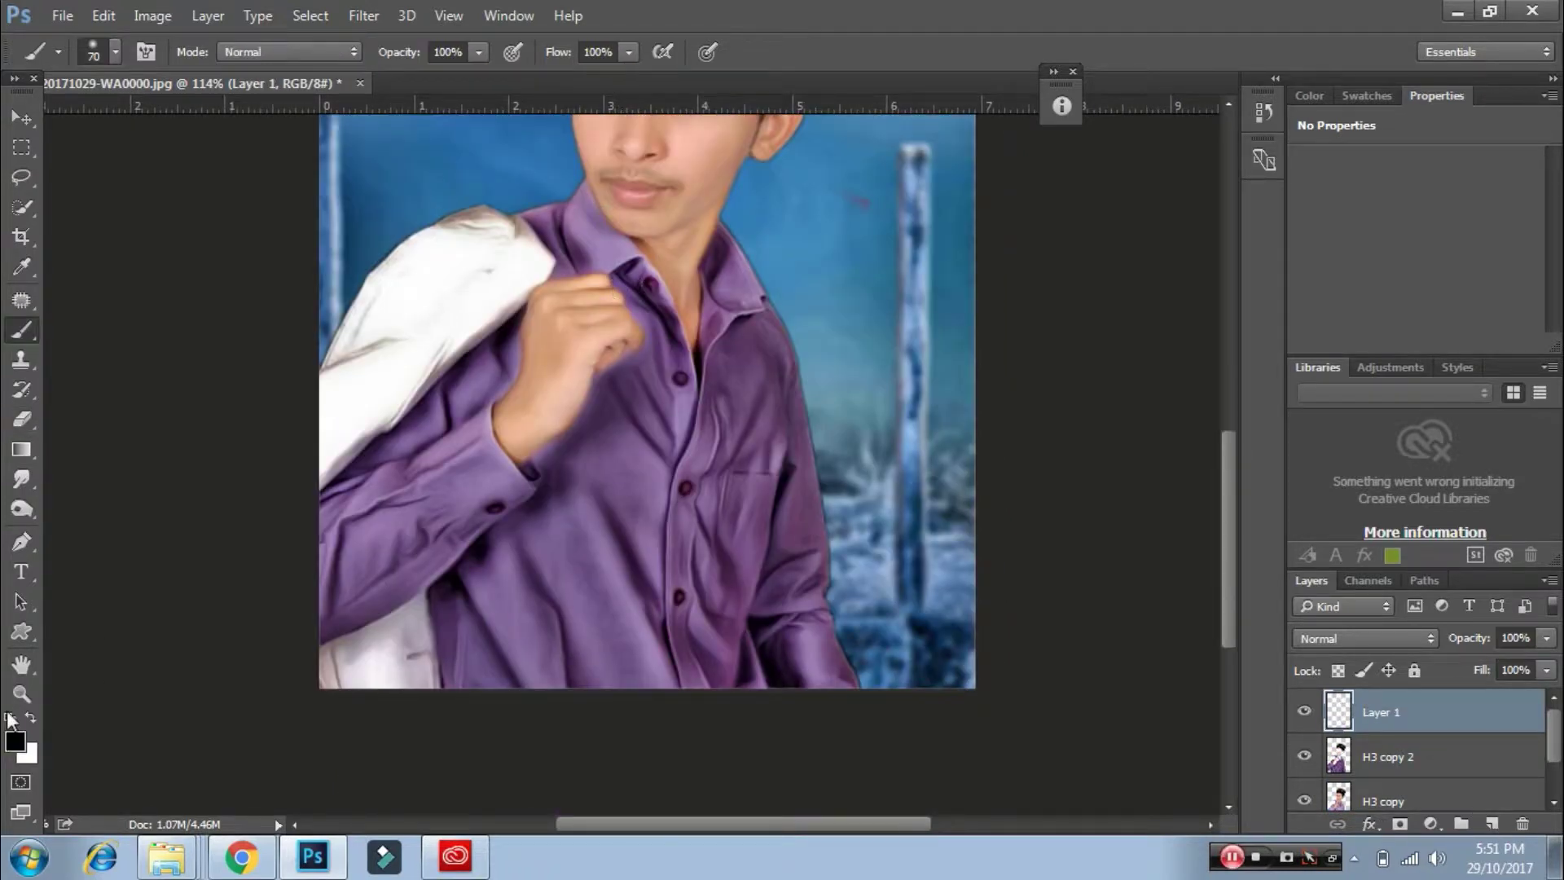
{"action": "left_click_drag", "start_coordinate": [554, 632], "coordinate": [709, 653]}
{"action": "key", "text": "ctrl+z"}
{"action": "left_click", "coordinate": [15, 741]}
{"action": "left_click_drag", "start_coordinate": [1222, 443], "coordinate": [1222, 404]}
{"action": "left_click", "coordinate": [1172, 242]}
{"action": "left_click", "coordinate": [1421, 189]}
- Paint green over the lower shirt, the collar and the shirt around the hand
{"action": "key", "text": "bracketright"}
{"action": "key", "text": "bracketright"}
{"action": "key", "text": "bracketright"}
{"action": "mouse_move", "coordinate": [603, 672]}
{"action": "left_mouse_down"}
{"action": "mouse_move", "coordinate": [782, 652]}
{"action": "mouse_move", "coordinate": [815, 587]}
{"action": "mouse_move", "coordinate": [778, 577]}
{"action": "mouse_move", "coordinate": [717, 216]}
{"action": "mouse_move", "coordinate": [734, 484]}
{"action": "mouse_move", "coordinate": [505, 676]}
{"action": "mouse_move", "coordinate": [383, 558]}
{"action": "mouse_move", "coordinate": [317, 568]}
{"action": "mouse_move", "coordinate": [407, 481]}
{"action": "mouse_move", "coordinate": [522, 571]}
{"action": "mouse_move", "coordinate": [594, 594]}
{"action": "mouse_move", "coordinate": [692, 442]}
{"action": "mouse_move", "coordinate": [562, 489]}
{"action": "mouse_move", "coordinate": [481, 440]}
{"action": "mouse_move", "coordinate": [430, 454]}
{"action": "mouse_move", "coordinate": [436, 400]}
{"action": "left_mouse_up"}
{"action": "key", "text": "bracketleft"}
{"action": "key", "text": "bracketleft"}
{"action": "key", "text": "bracketleft"}
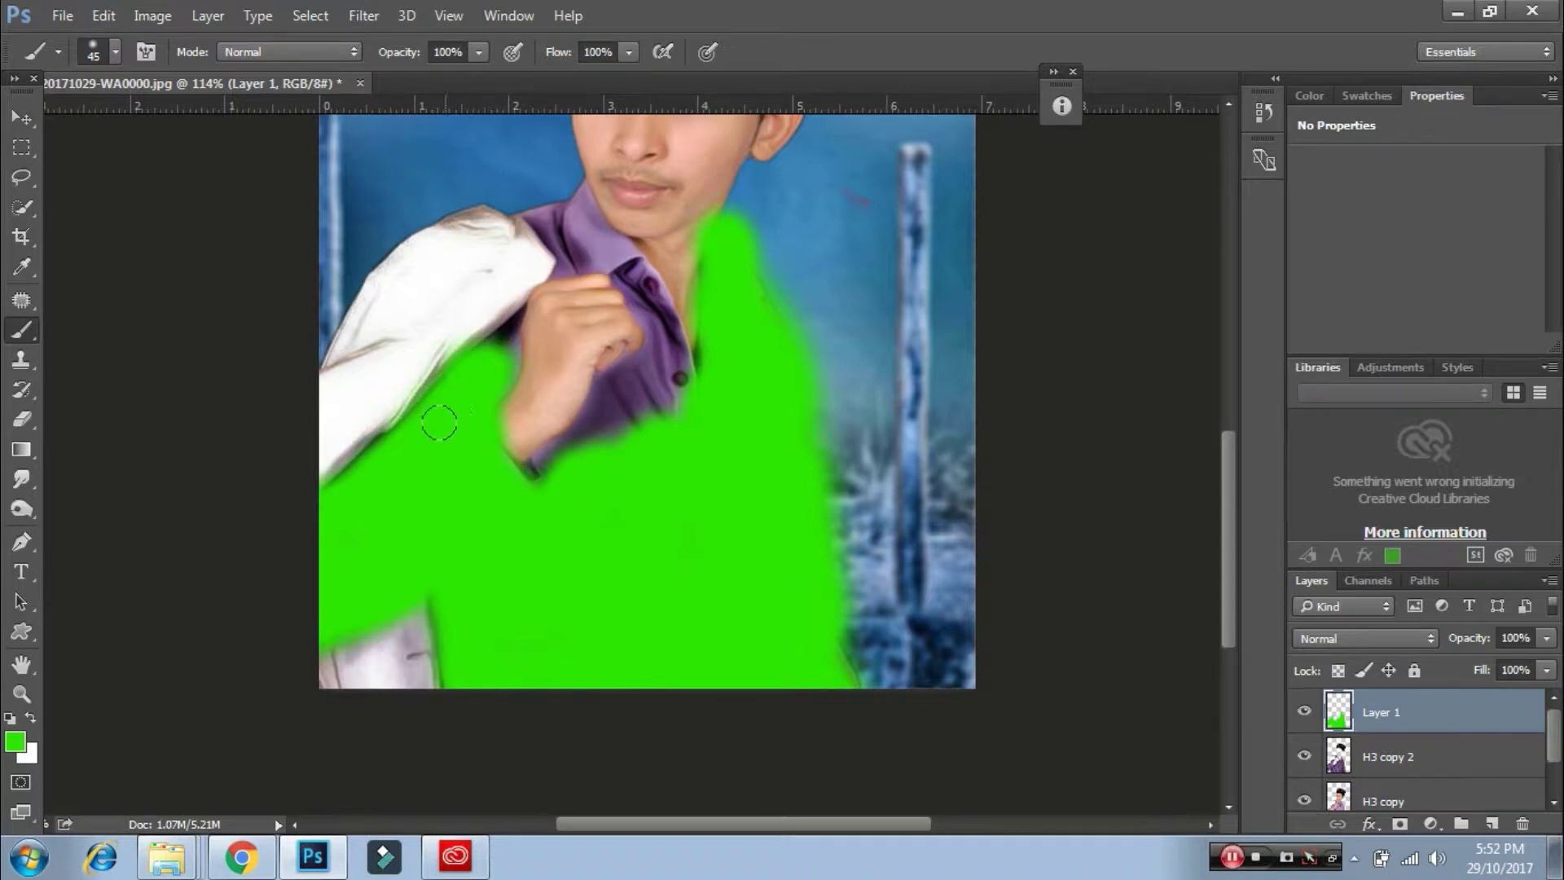
{"action": "scroll", "coordinate": [440, 423], "scroll_direction": "up", "scroll_amount": 2}
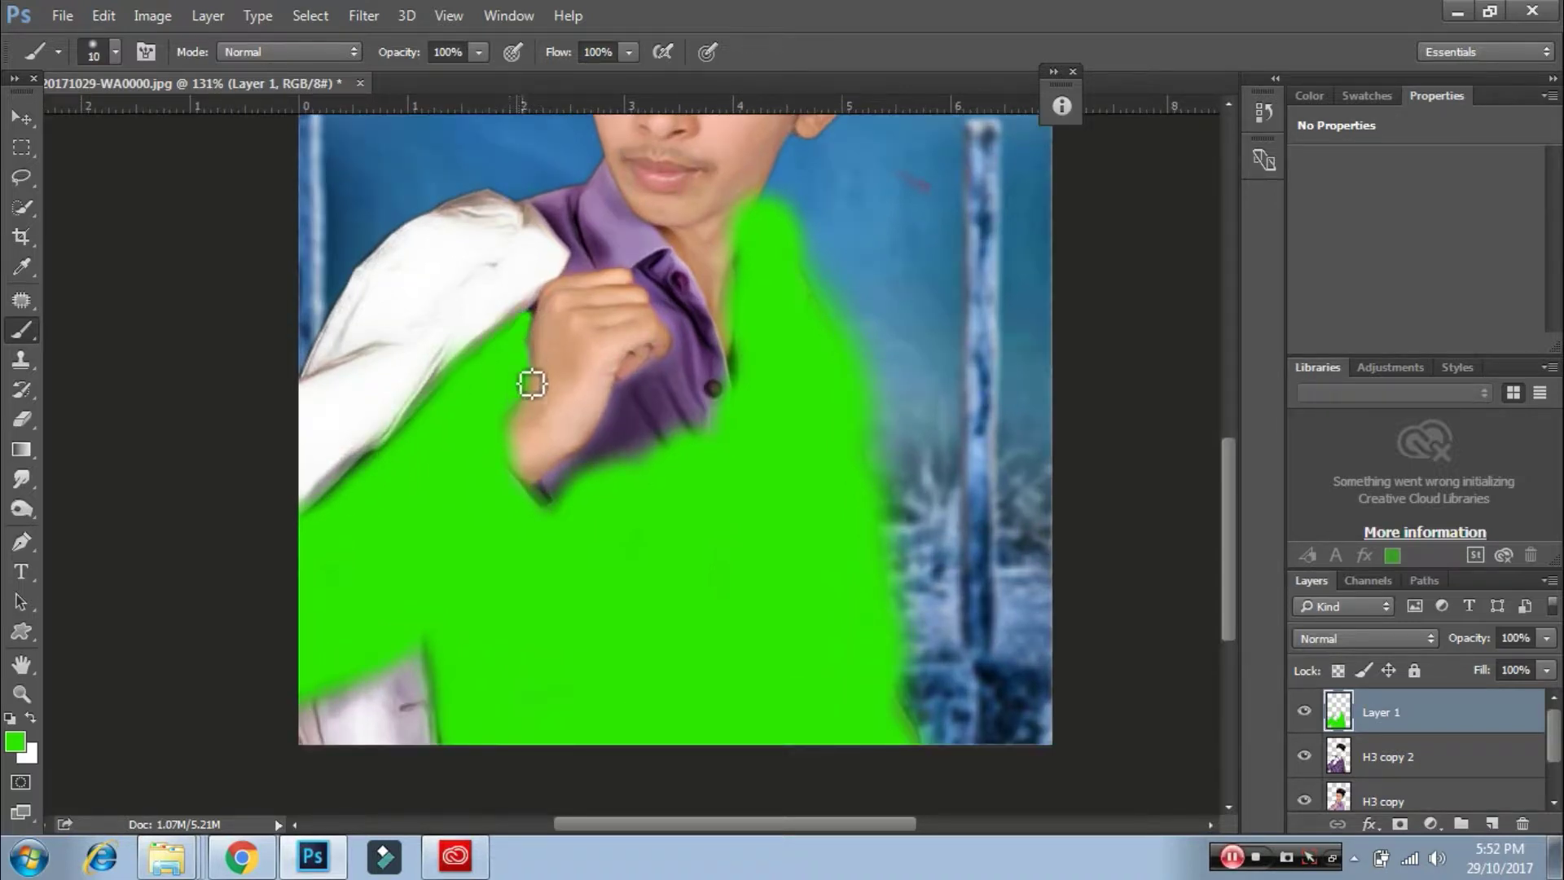
{"action": "scroll", "coordinate": [508, 439], "scroll_direction": "up", "scroll_amount": 2}
{"action": "mouse_move", "coordinate": [493, 581]}
{"action": "left_mouse_down"}
{"action": "mouse_move", "coordinate": [639, 530]}
{"action": "mouse_move", "coordinate": [645, 428]}
{"action": "left_mouse_up"}
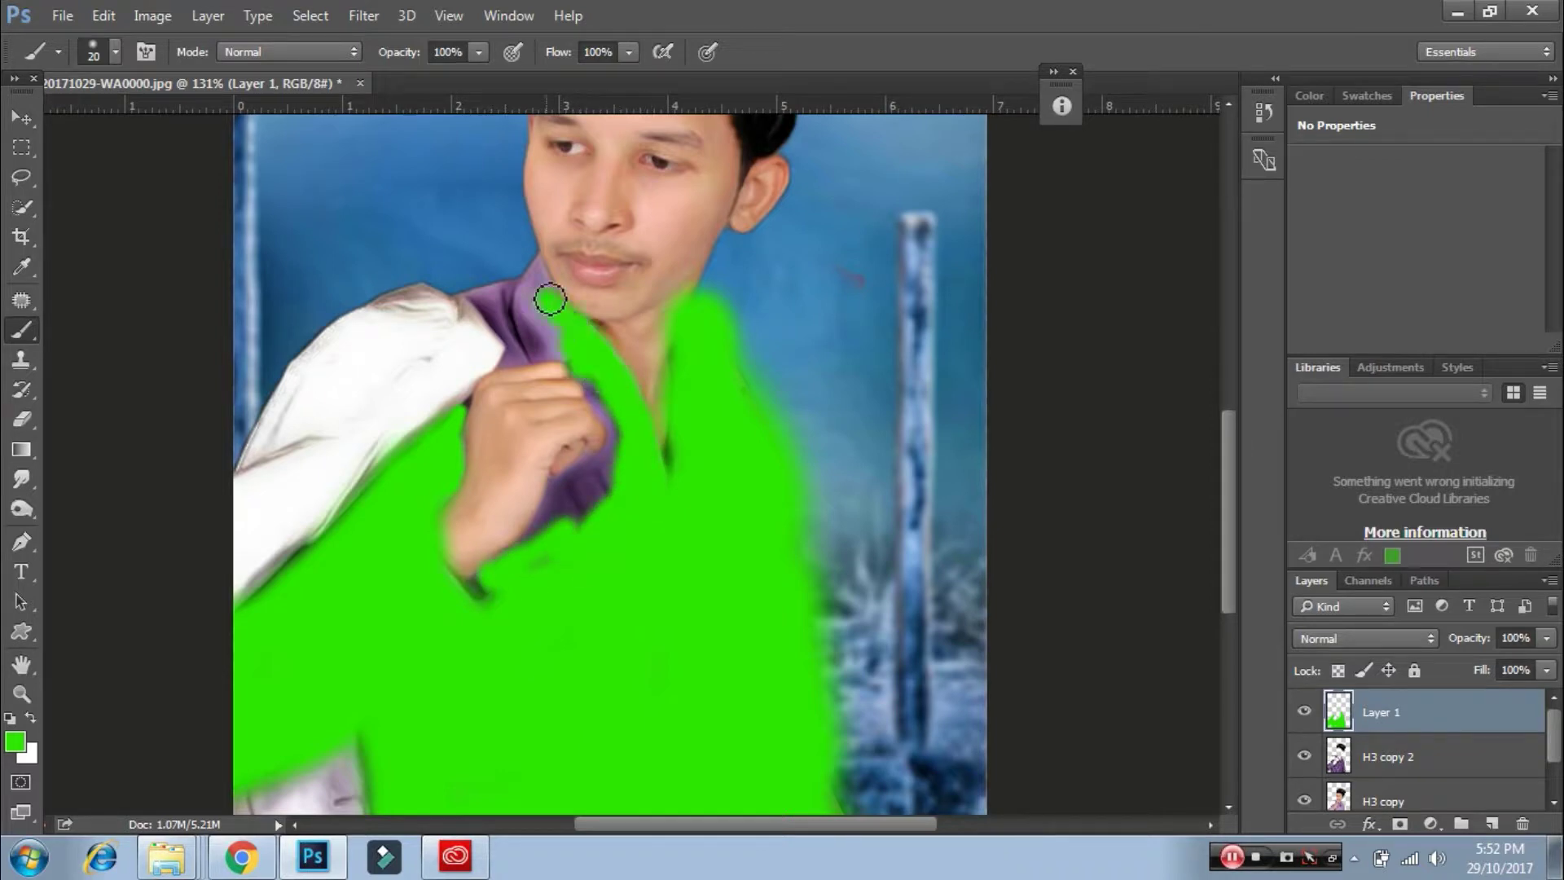
{"action": "left_click_drag", "start_coordinate": [492, 310], "coordinate": [544, 327]}
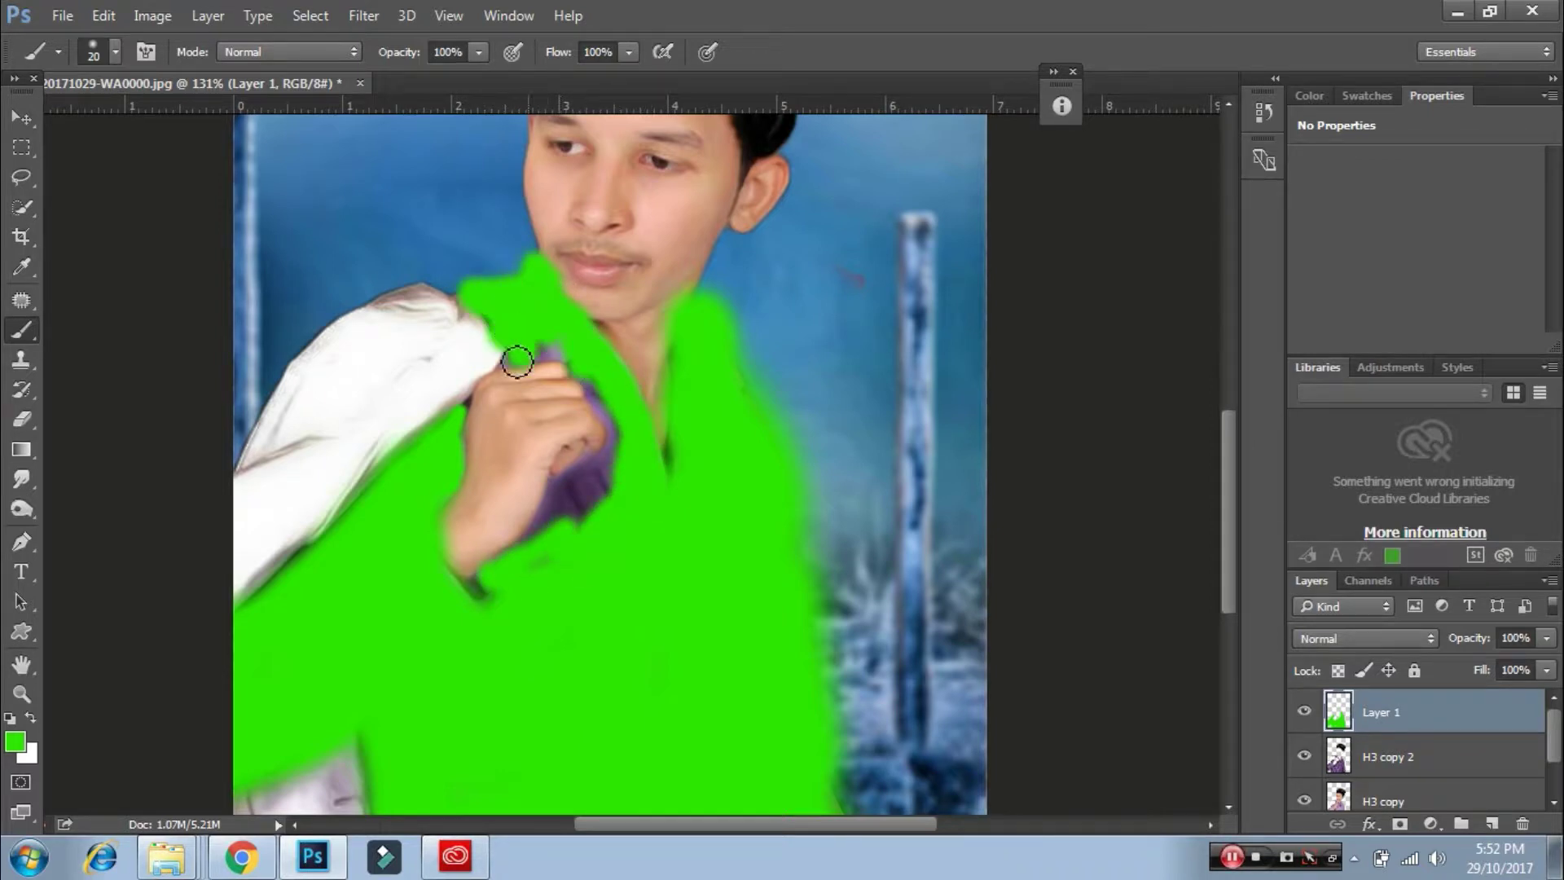
{"action": "left_click_drag", "start_coordinate": [613, 420], "coordinate": [572, 465]}
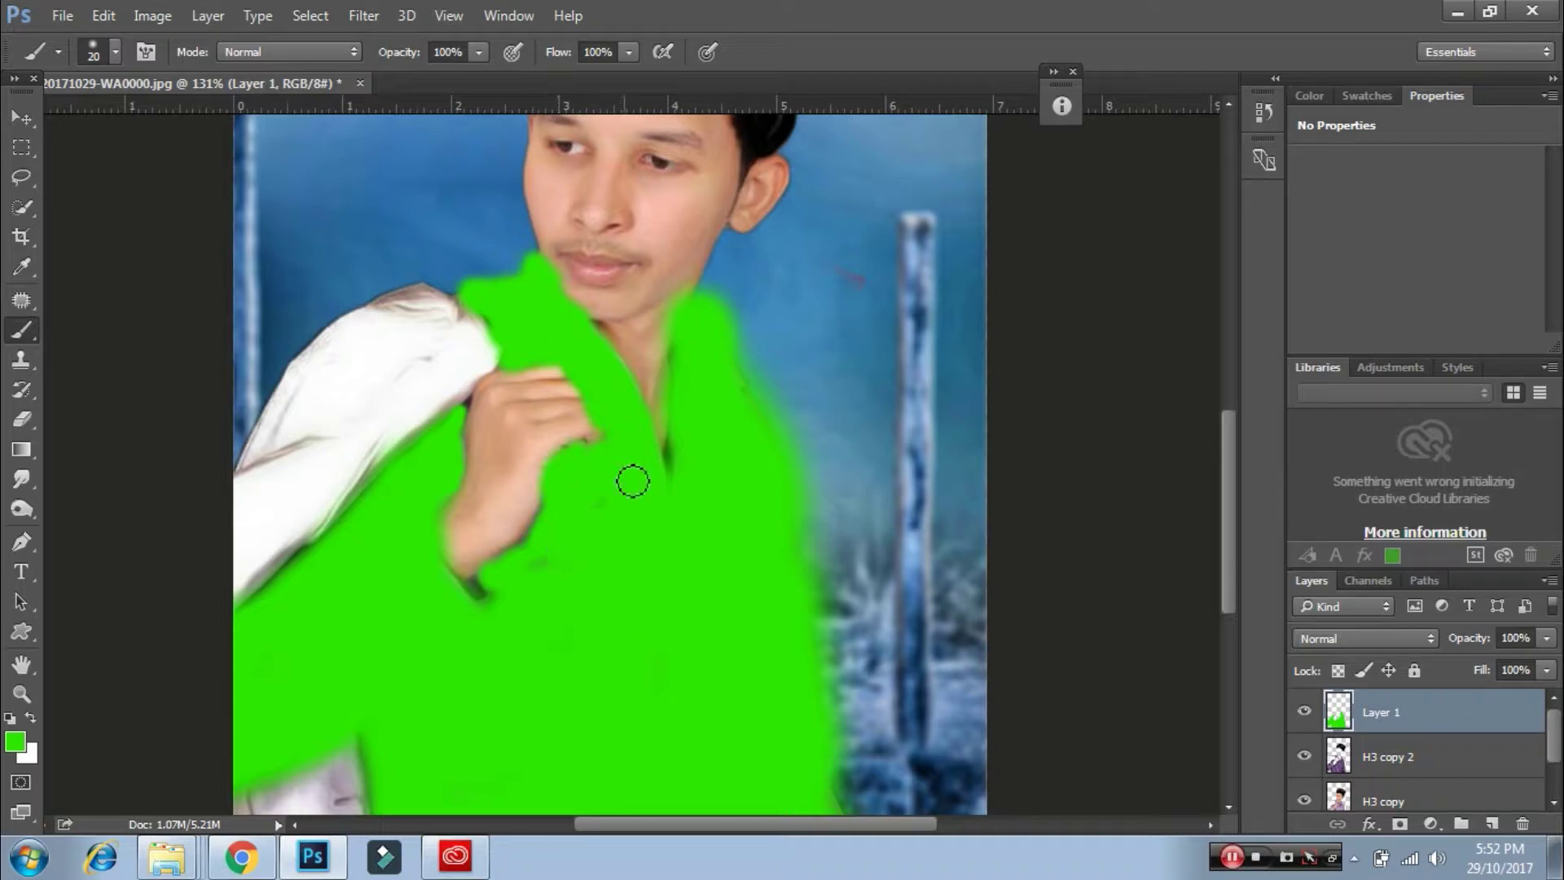
- Cycle Layer 1's blend modes from Saturation to Subtract, turning the shirt deep violet
{"action": "left_click", "coordinate": [1393, 638]}
{"action": "left_click", "coordinate": [1344, 623]}
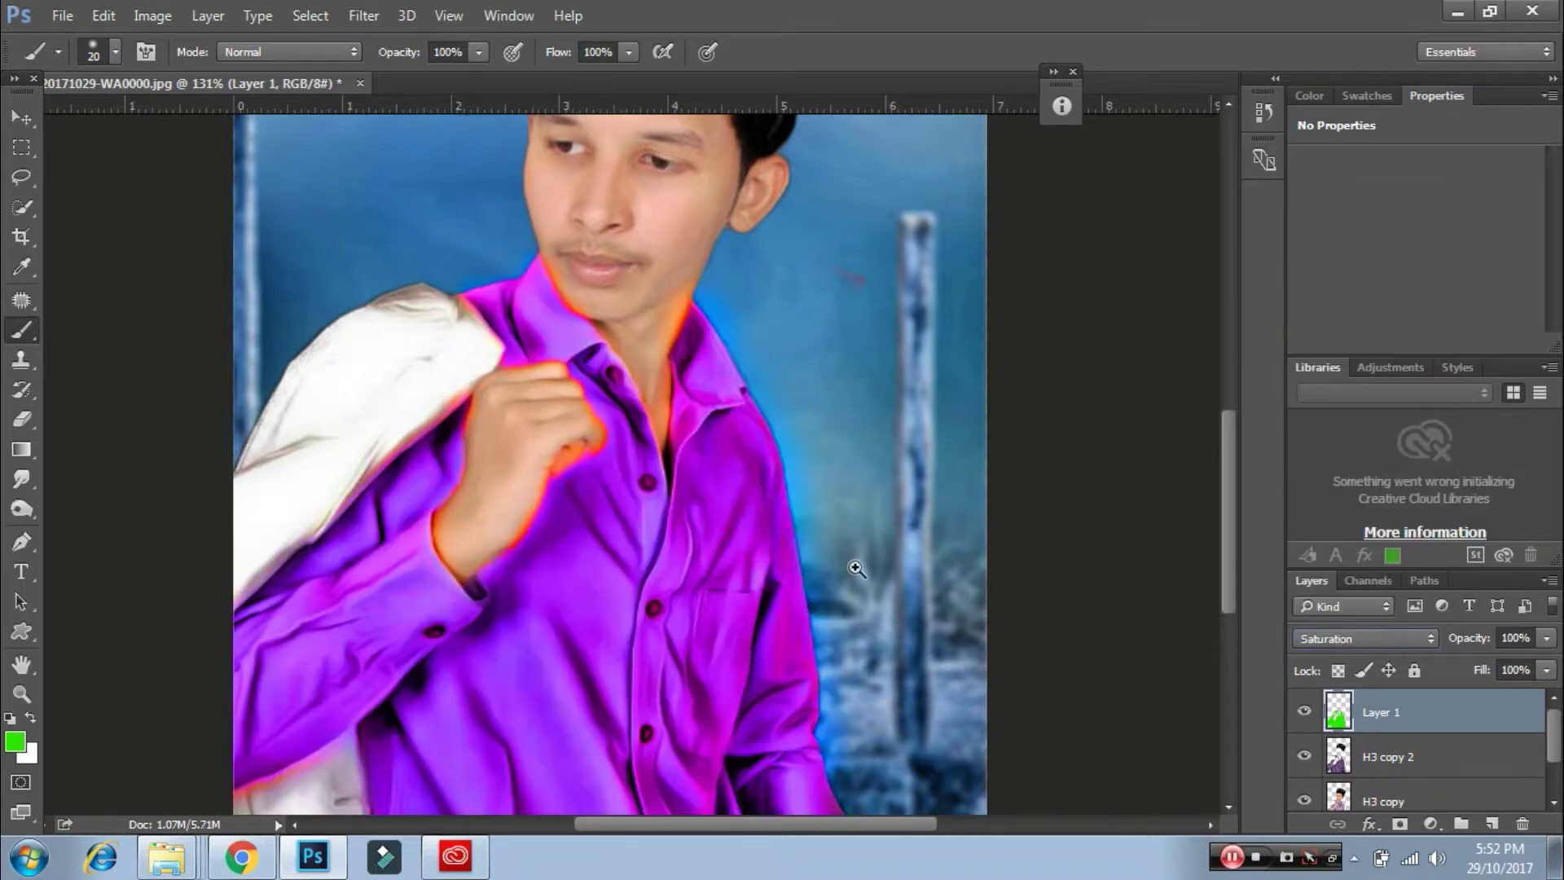
{"action": "scroll", "coordinate": [854, 565], "scroll_direction": "down", "scroll_amount": 1}
{"action": "scroll", "coordinate": [1316, 638], "scroll_direction": "up", "scroll_amount": 3}
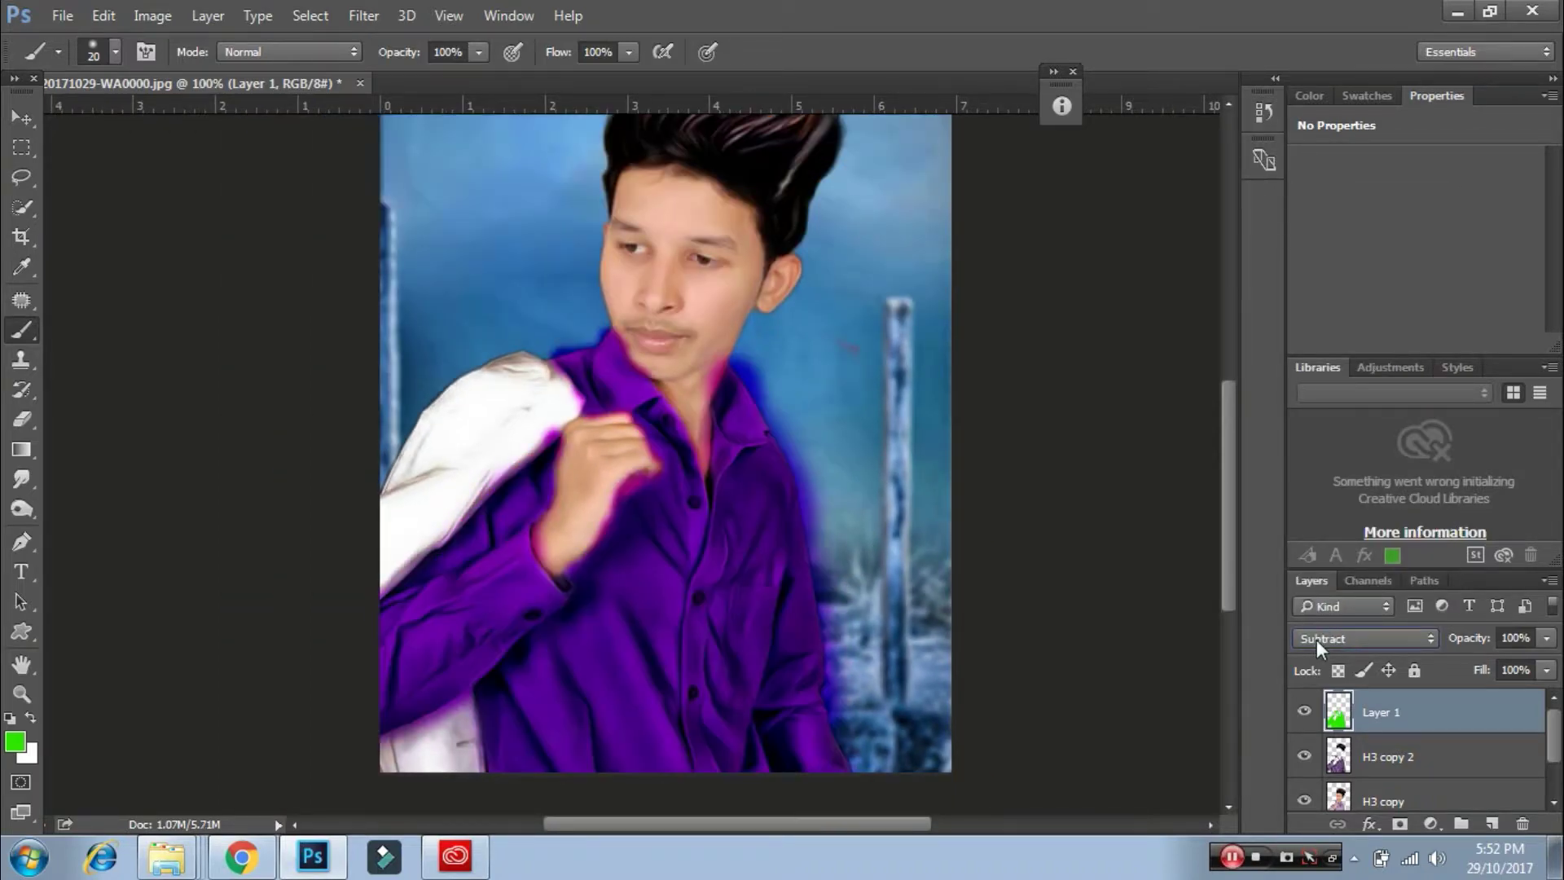
{"action": "scroll", "coordinate": [1317, 639], "scroll_direction": "up", "scroll_amount": 3}
{"action": "scroll", "coordinate": [1316, 638], "scroll_direction": "up", "scroll_amount": 3}
{"action": "scroll", "coordinate": [1316, 639], "scroll_direction": "up", "scroll_amount": 2}
{"action": "scroll", "coordinate": [1317, 638], "scroll_direction": "up", "scroll_amount": 2}
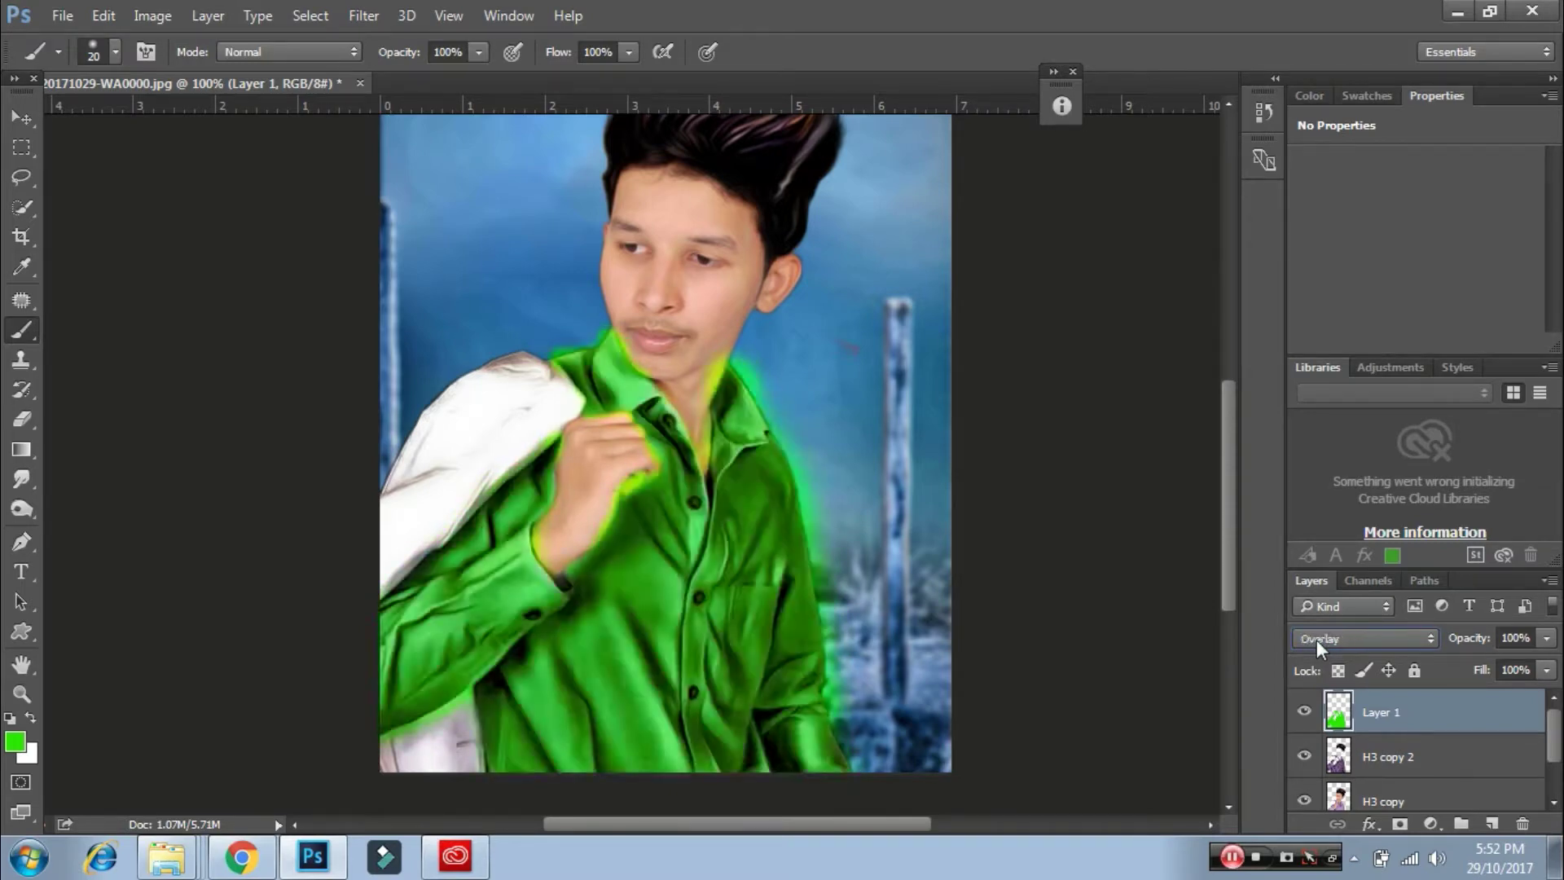
{"action": "scroll", "coordinate": [1317, 639], "scroll_direction": "up", "scroll_amount": 4}
{"action": "scroll", "coordinate": [1317, 639], "scroll_direction": "up", "scroll_amount": 7}
{"action": "scroll", "coordinate": [1317, 639], "scroll_direction": "down", "scroll_amount": 5}
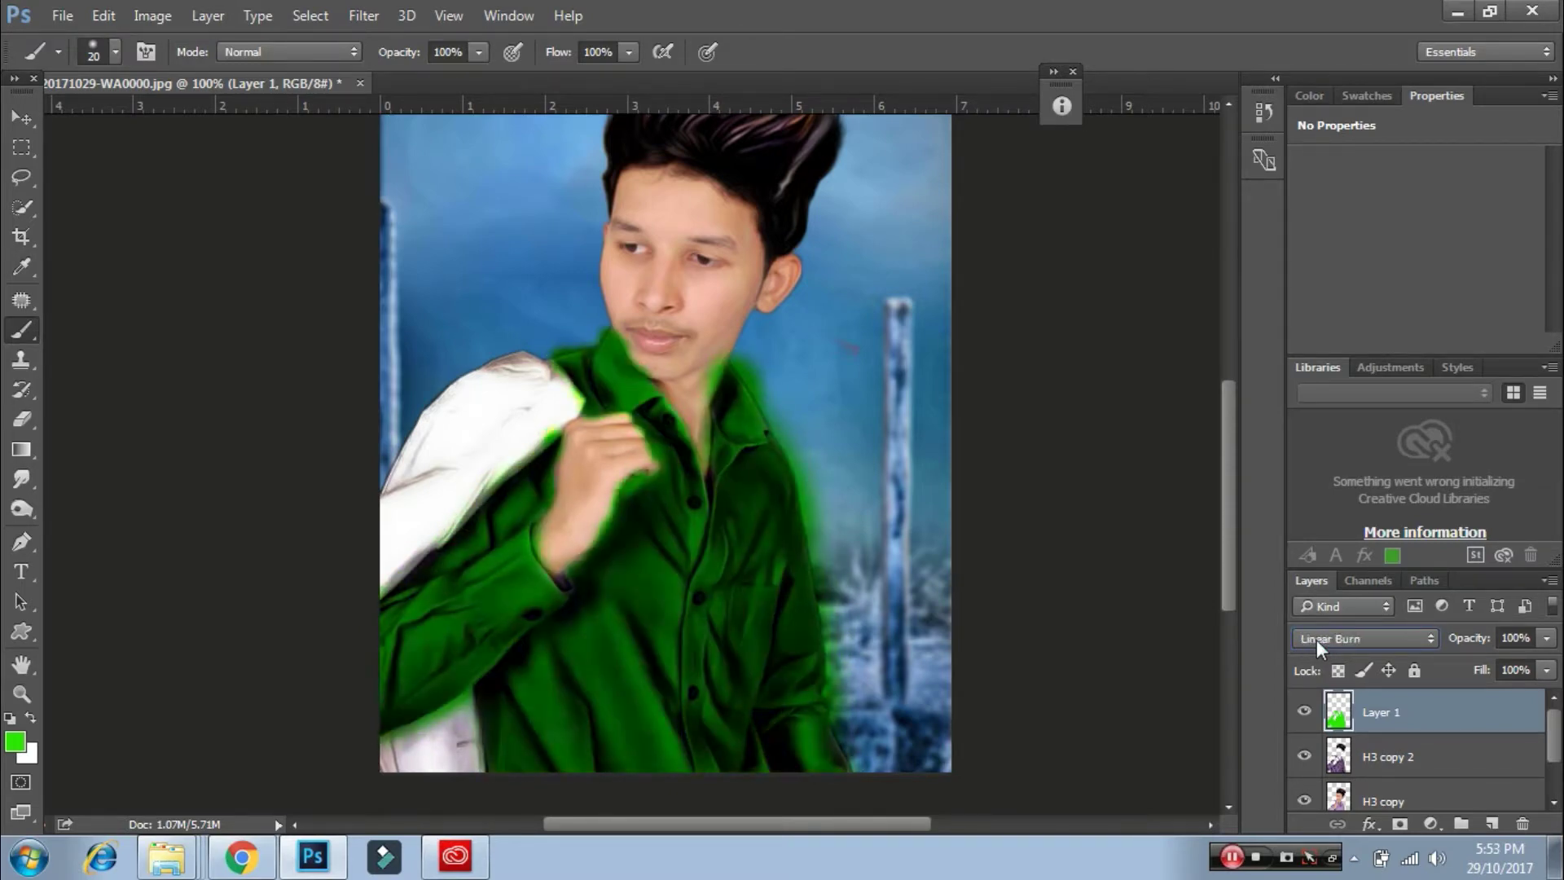
{"action": "scroll", "coordinate": [1317, 639], "scroll_direction": "down", "scroll_amount": 4}
{"action": "scroll", "coordinate": [1317, 639], "scroll_direction": "down", "scroll_amount": 3}
{"action": "scroll", "coordinate": [1317, 639], "scroll_direction": "down", "scroll_amount": 2}
{"action": "scroll", "coordinate": [1317, 639], "scroll_direction": "down", "scroll_amount": 4}
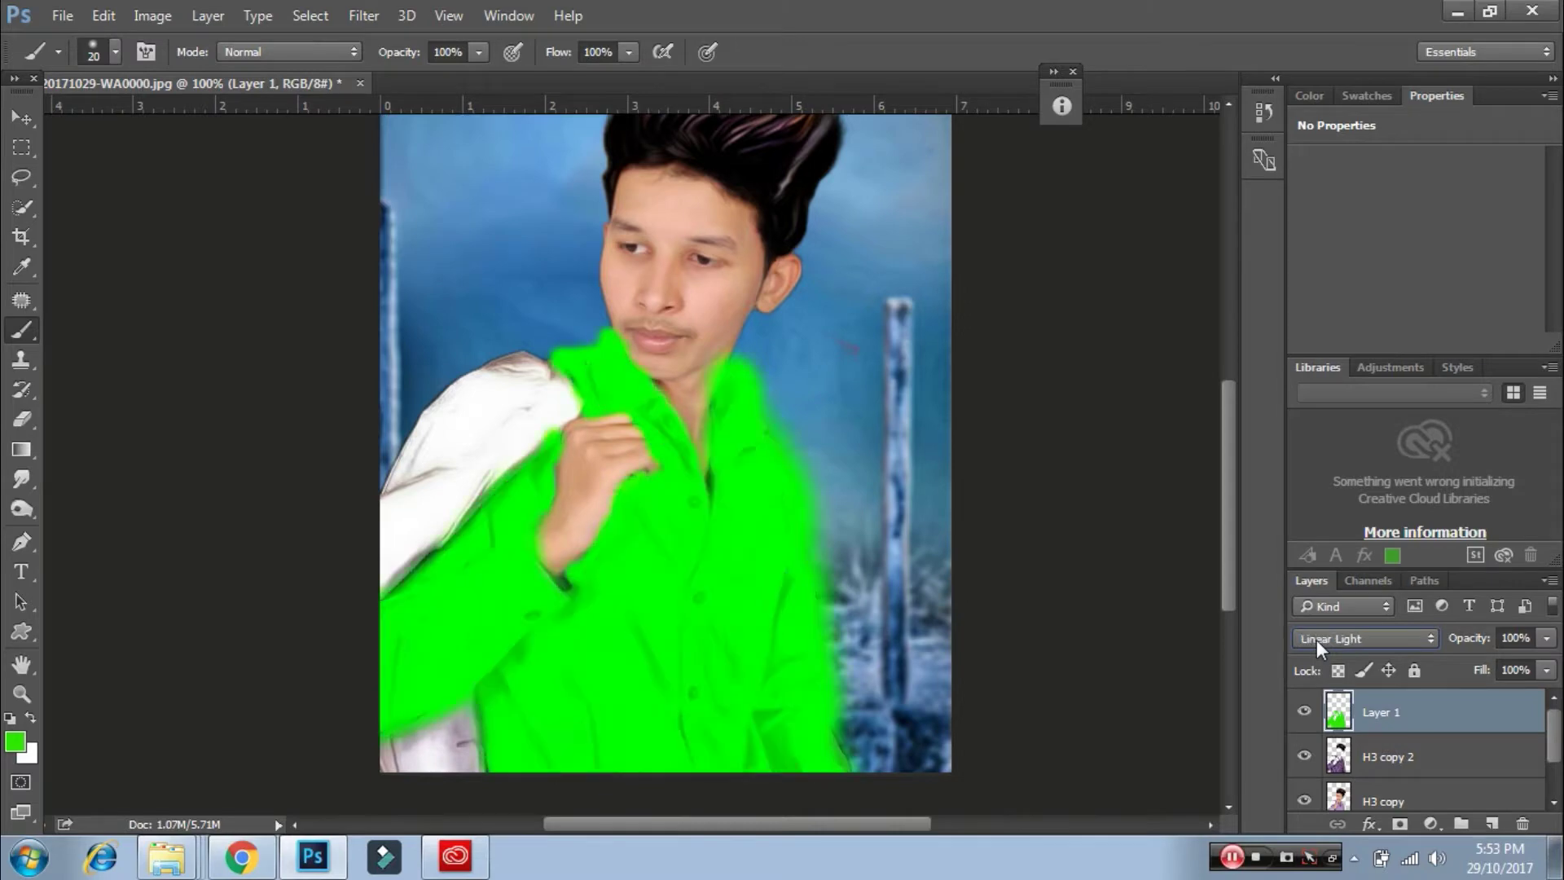
{"action": "scroll", "coordinate": [1316, 639], "scroll_direction": "down", "scroll_amount": 2}
{"action": "scroll", "coordinate": [1317, 638], "scroll_direction": "down", "scroll_amount": 2}
{"action": "scroll", "coordinate": [1317, 639], "scroll_direction": "up", "scroll_amount": 1}
{"action": "scroll", "coordinate": [655, 334], "scroll_direction": "up", "scroll_amount": 3}
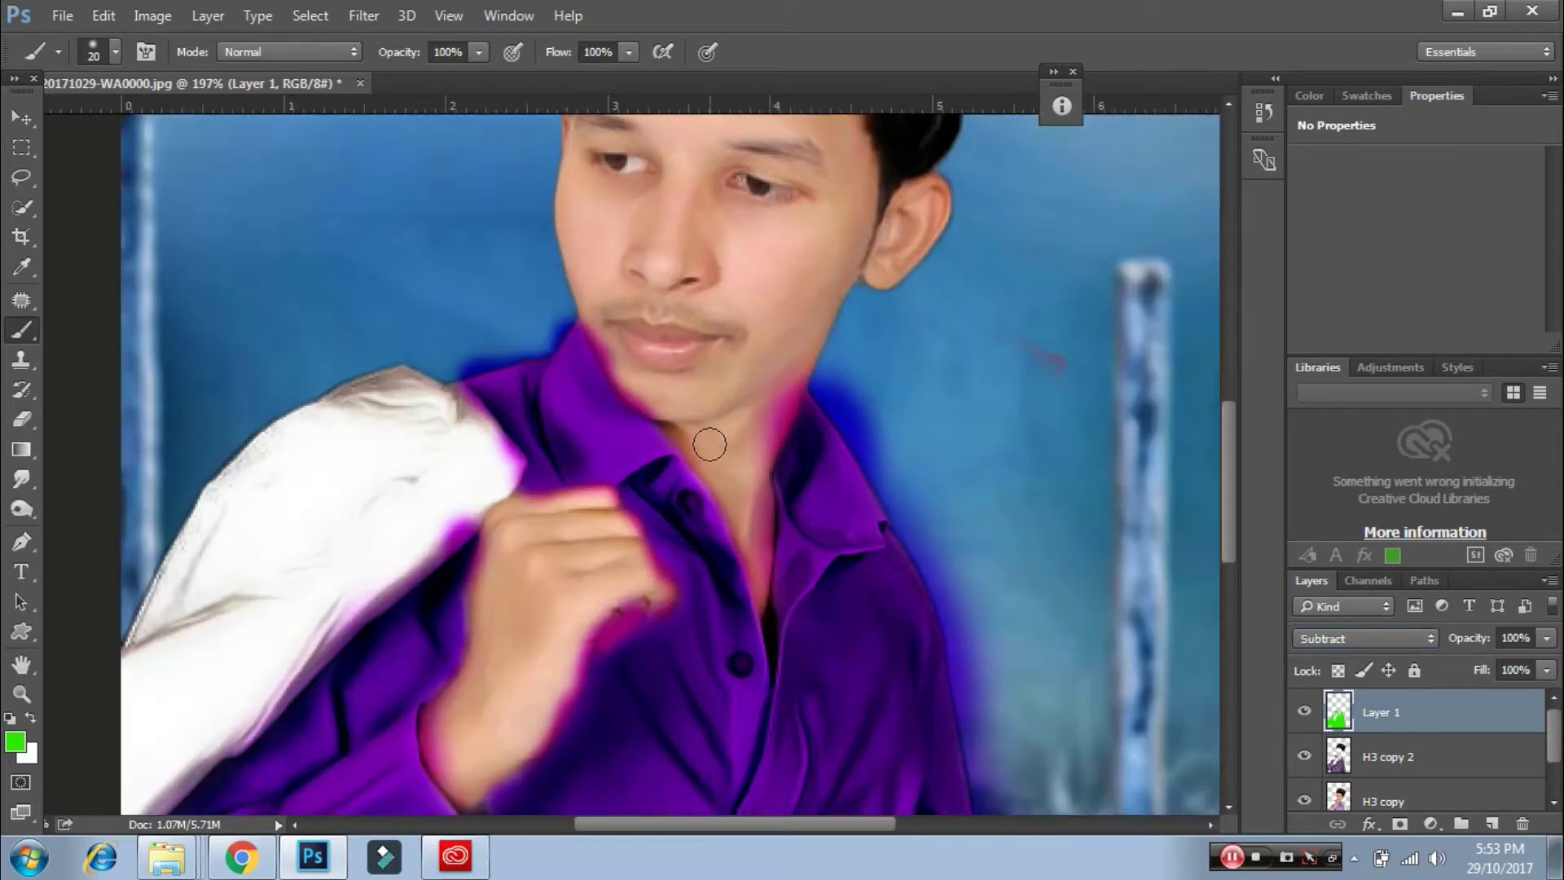
- Erase the purple halo along the neck, jaw and shoulder on Layer 1
{"action": "key", "text": "e"}
{"action": "left_click_drag", "start_coordinate": [773, 353], "coordinate": [845, 372]}
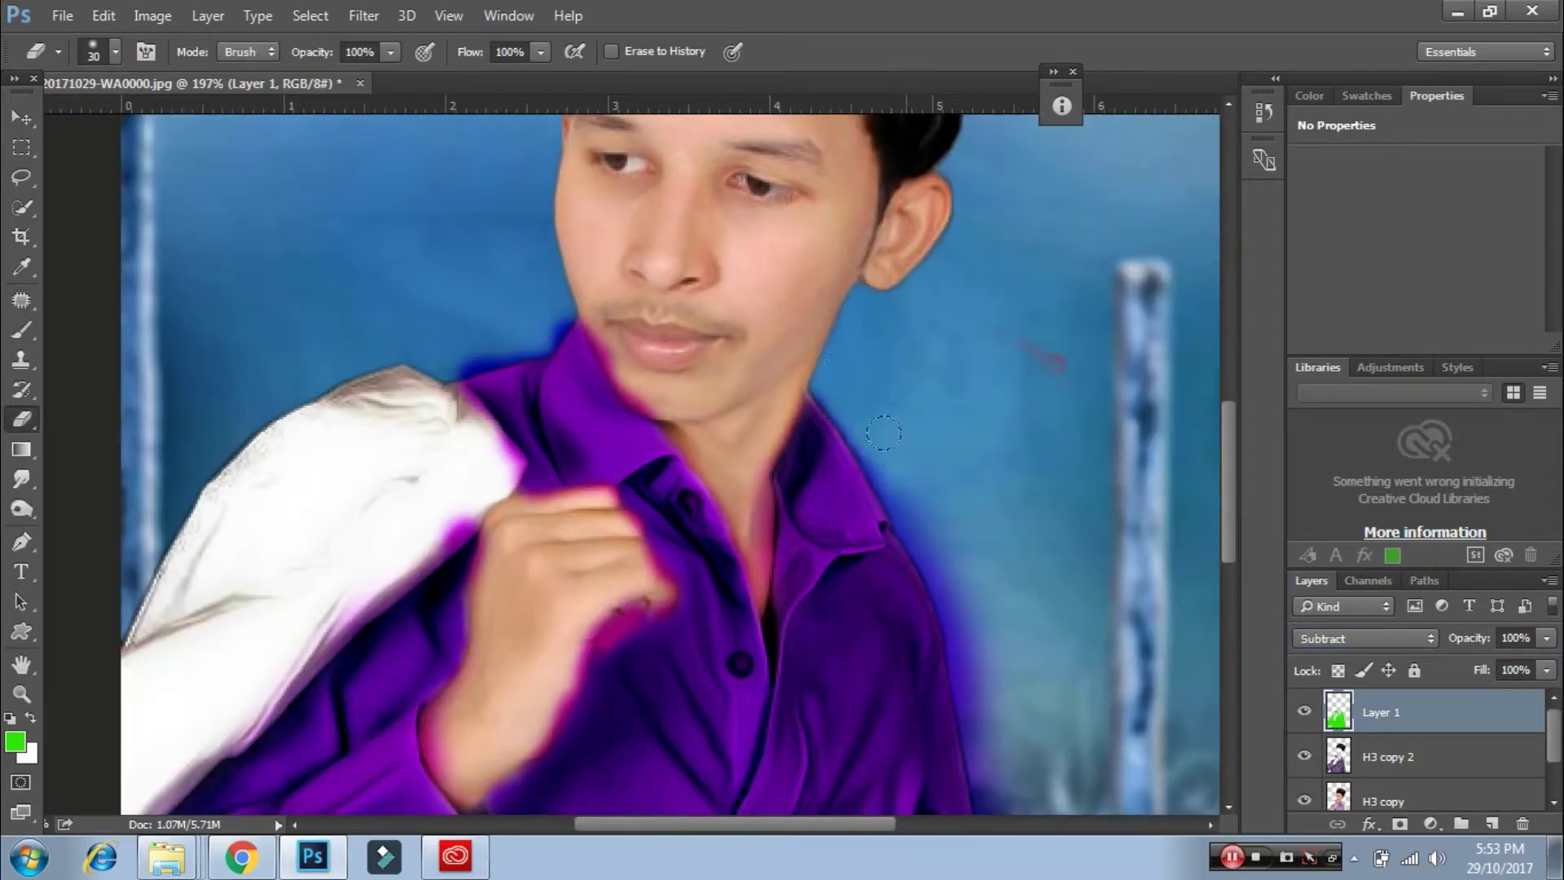
{"action": "left_click_drag", "start_coordinate": [885, 434], "coordinate": [912, 546]}
{"action": "scroll", "coordinate": [912, 538], "scroll_direction": "down", "scroll_amount": 3}
{"action": "left_click", "coordinate": [1341, 756], "text": "ctrl"}
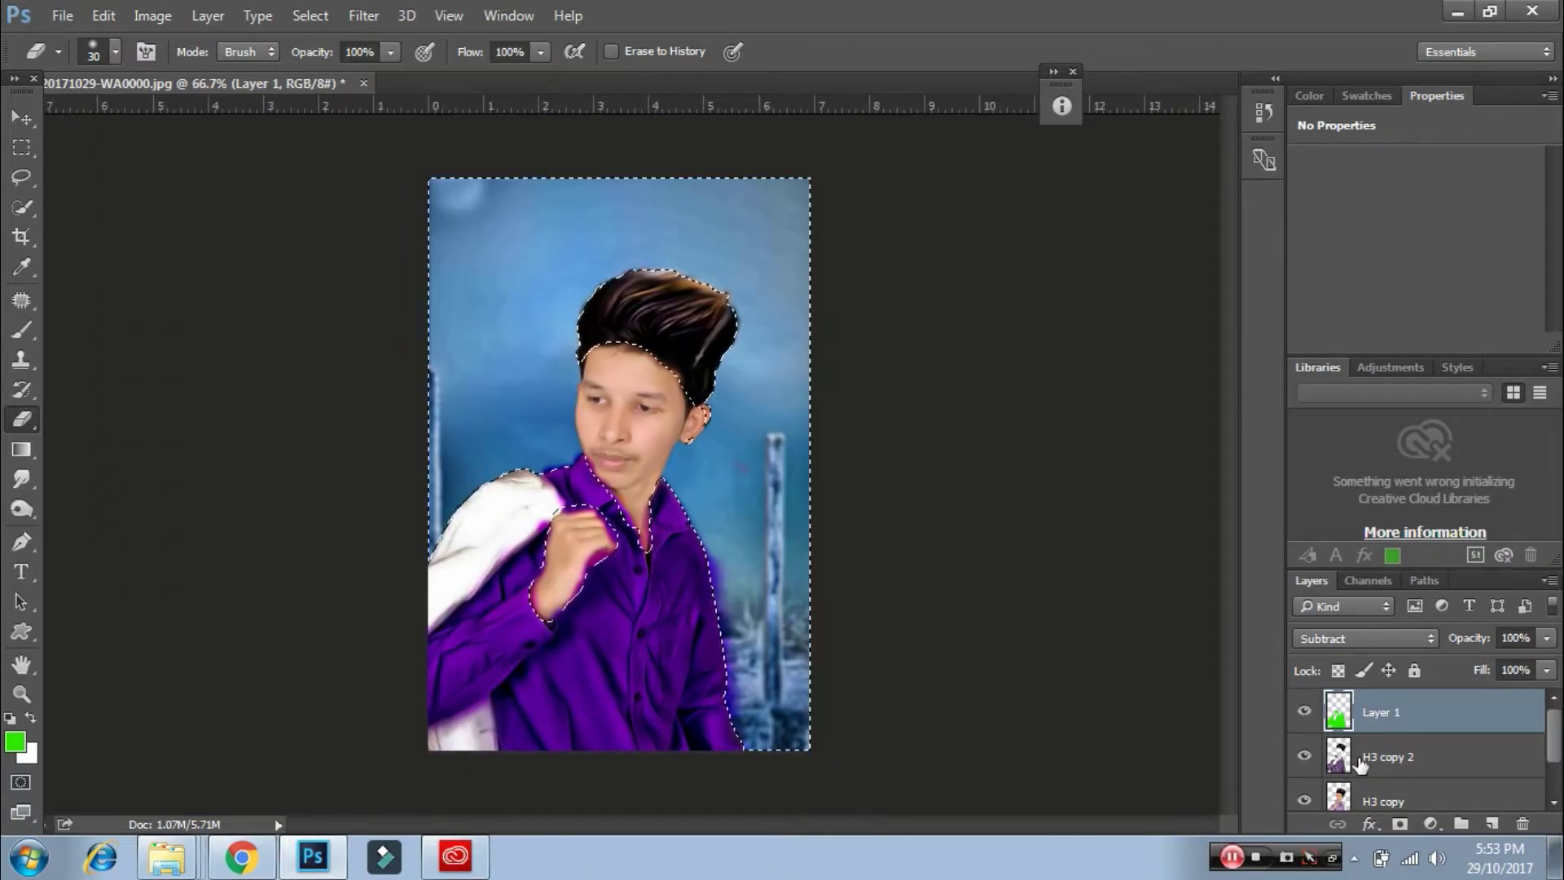
{"action": "key", "text": "bracketright"}
{"action": "key", "text": "bracketright"}
{"action": "key", "text": "bracketright"}
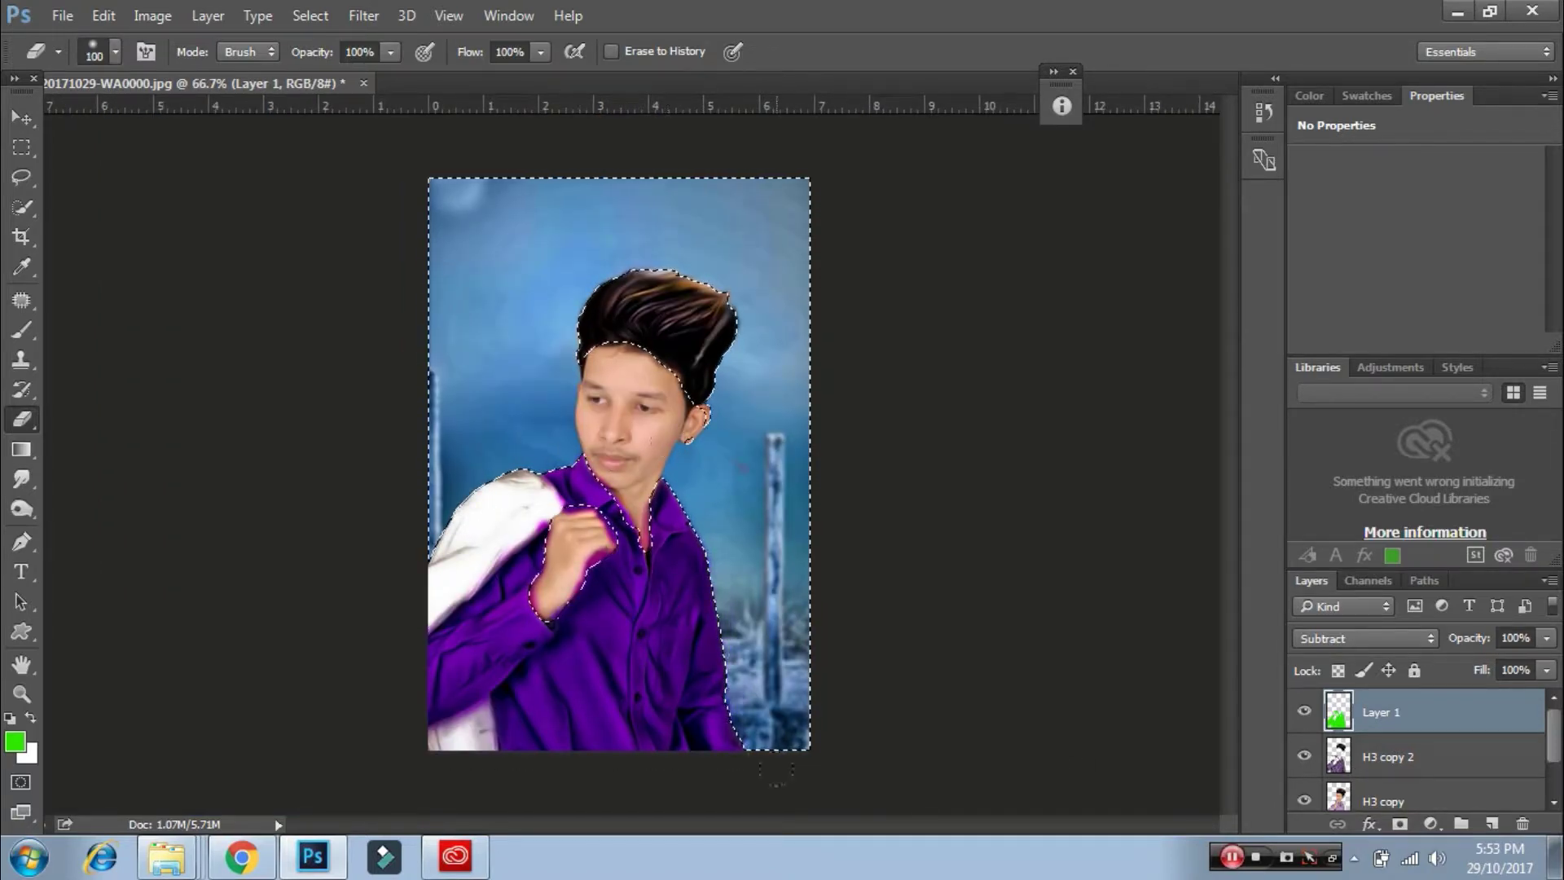
{"action": "scroll", "coordinate": [652, 530], "scroll_direction": "up", "scroll_amount": 3}
{"action": "scroll", "coordinate": [651, 530], "scroll_direction": "up", "scroll_amount": 1}
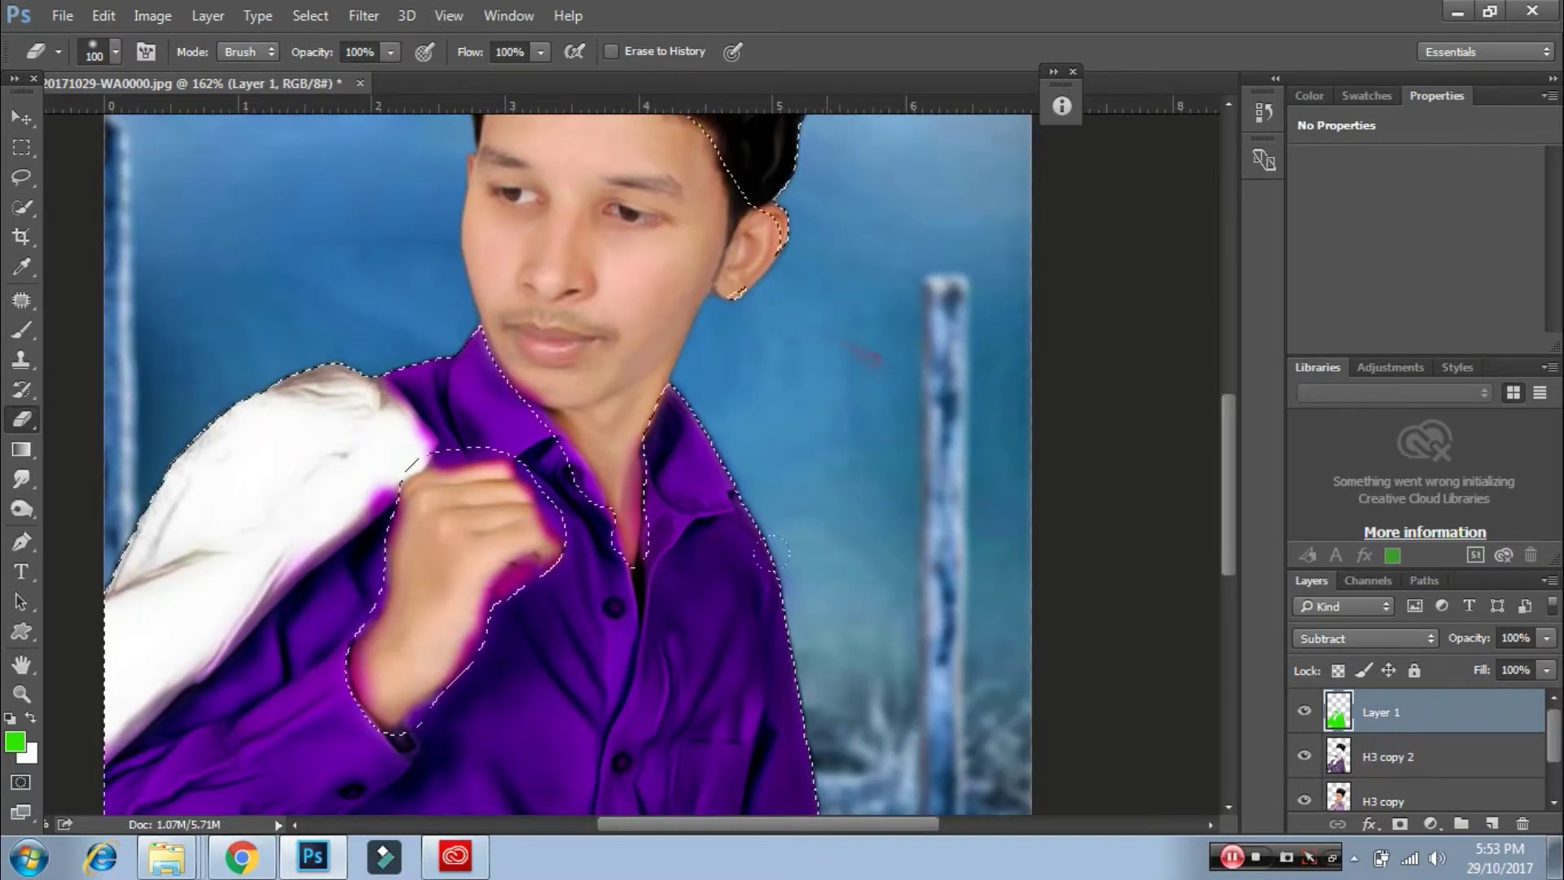
{"action": "key", "text": "bracketleft"}
{"action": "key", "text": "bracketleft"}
{"action": "key", "text": "bracketleft"}
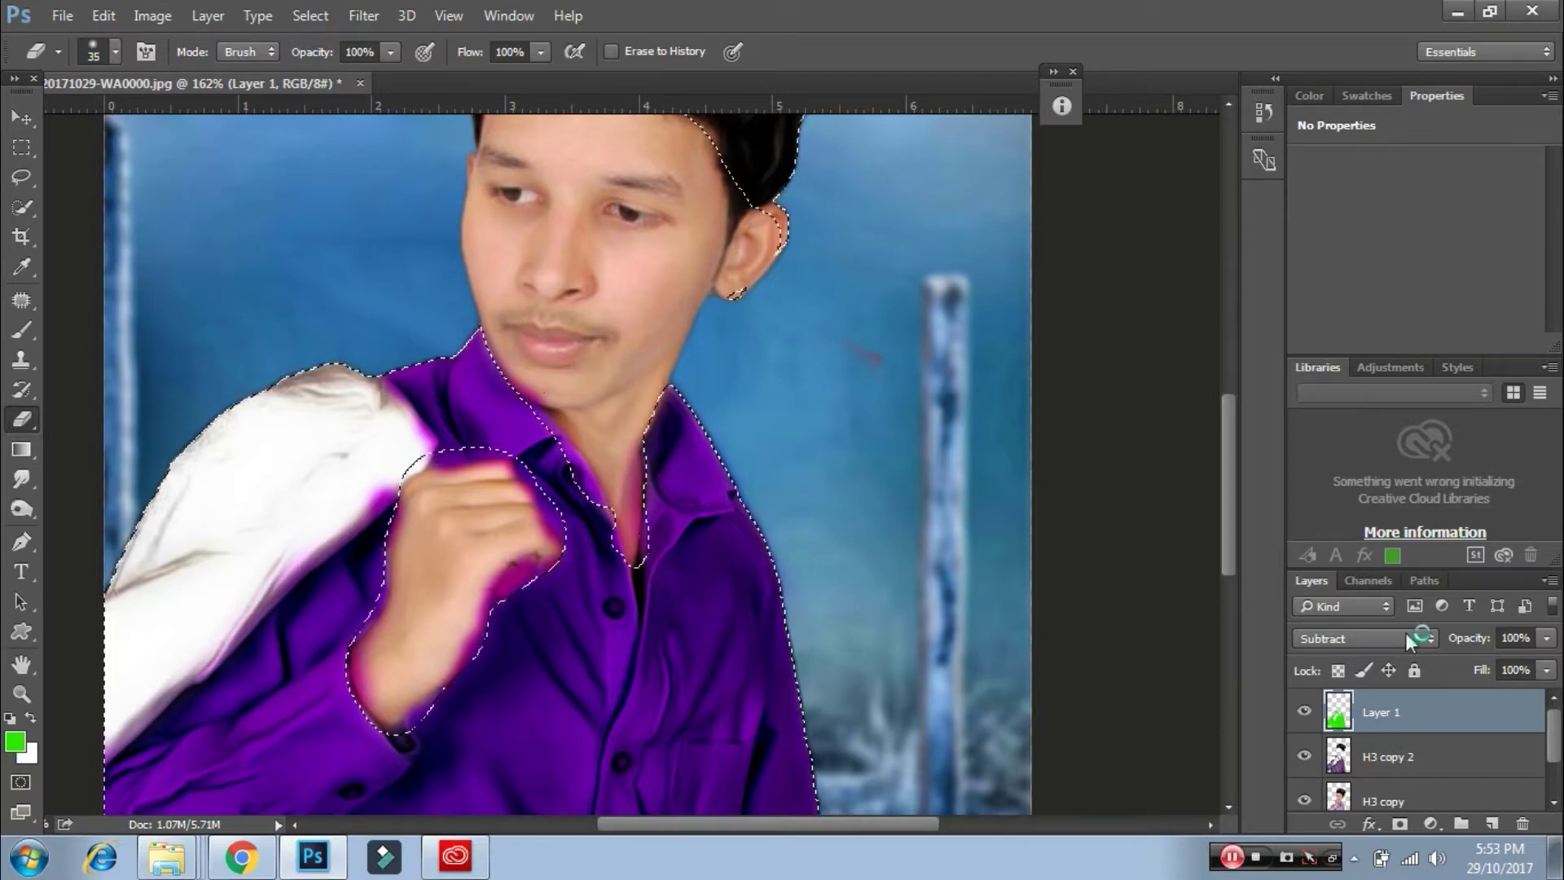
{"action": "key", "text": "ctrl+d"}
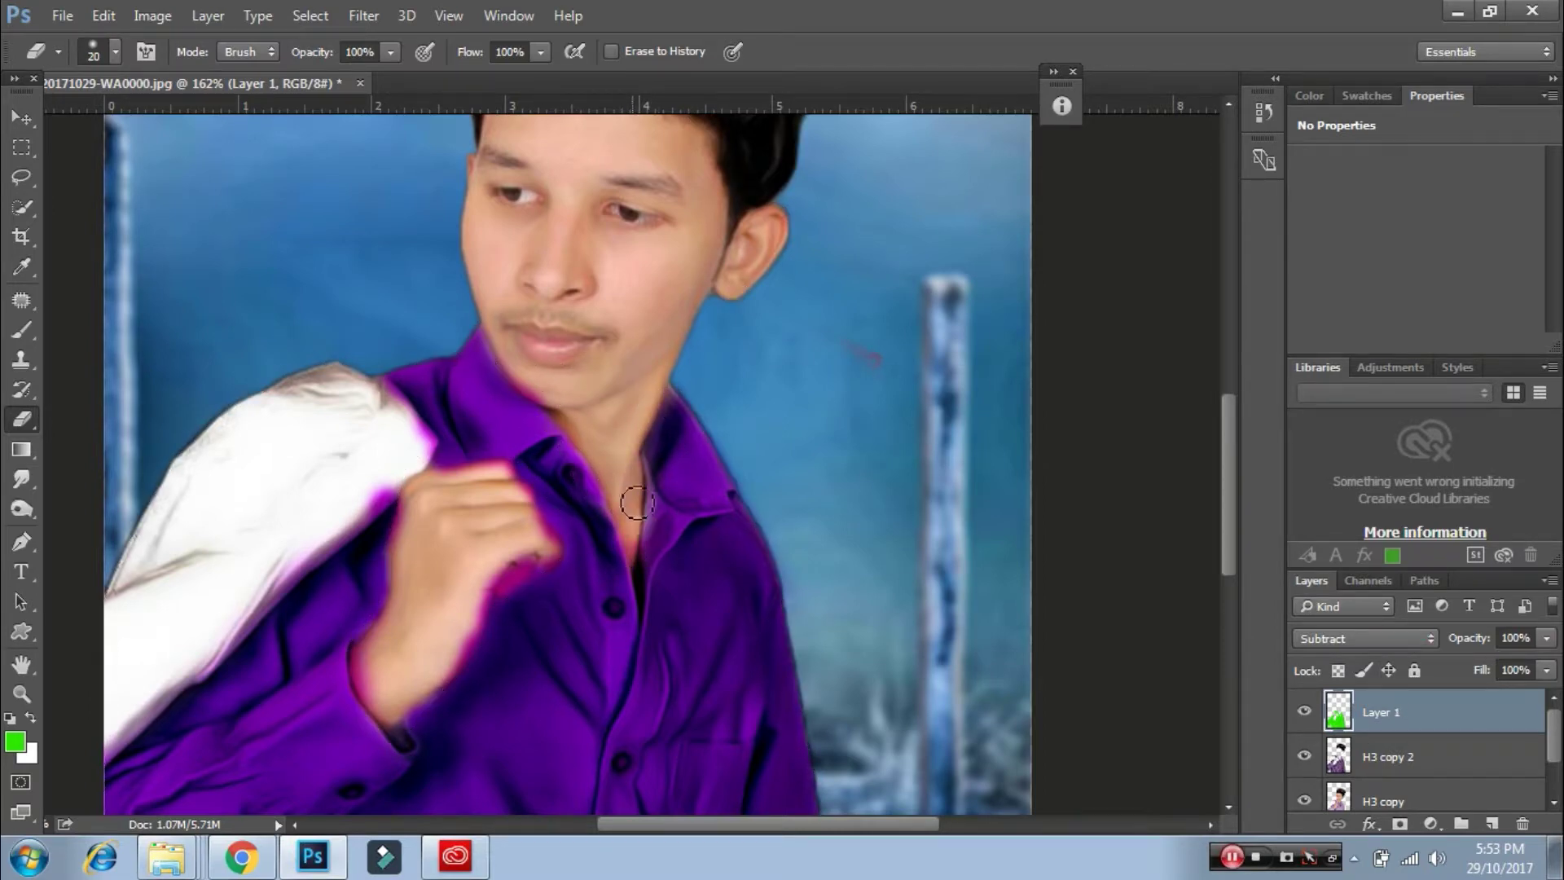
- Erase the colour spill off the neck by the collar and around the hand
{"action": "left_click_drag", "start_coordinate": [637, 503], "coordinate": [638, 475]}
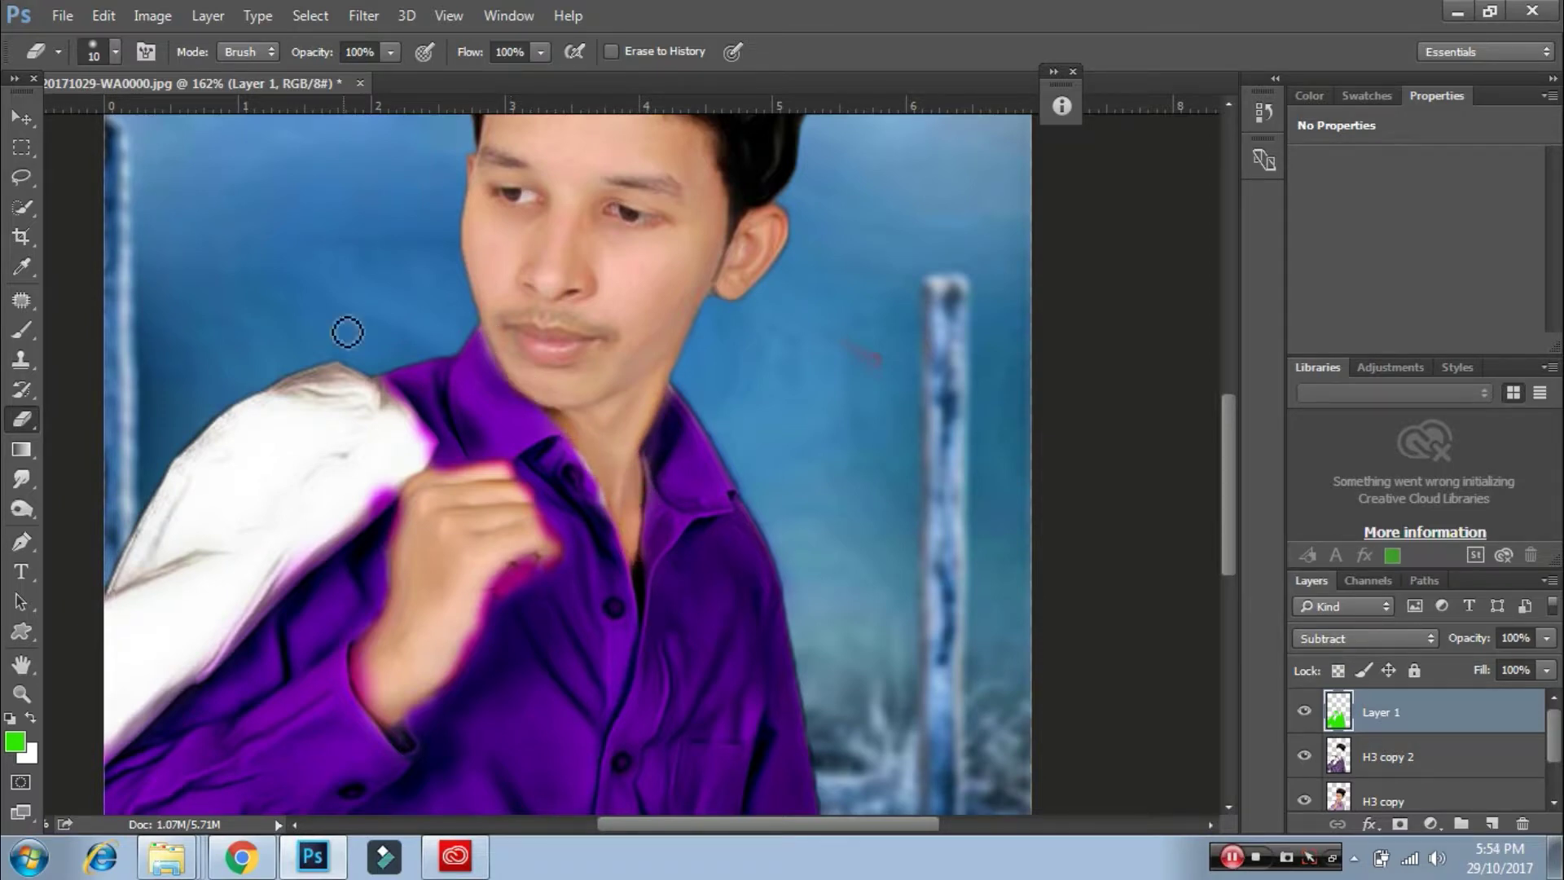
{"action": "mouse_move", "coordinate": [399, 509]}
{"action": "left_mouse_down"}
{"action": "mouse_move", "coordinate": [545, 388]}
{"action": "mouse_move", "coordinate": [298, 592]}
{"action": "left_mouse_up"}
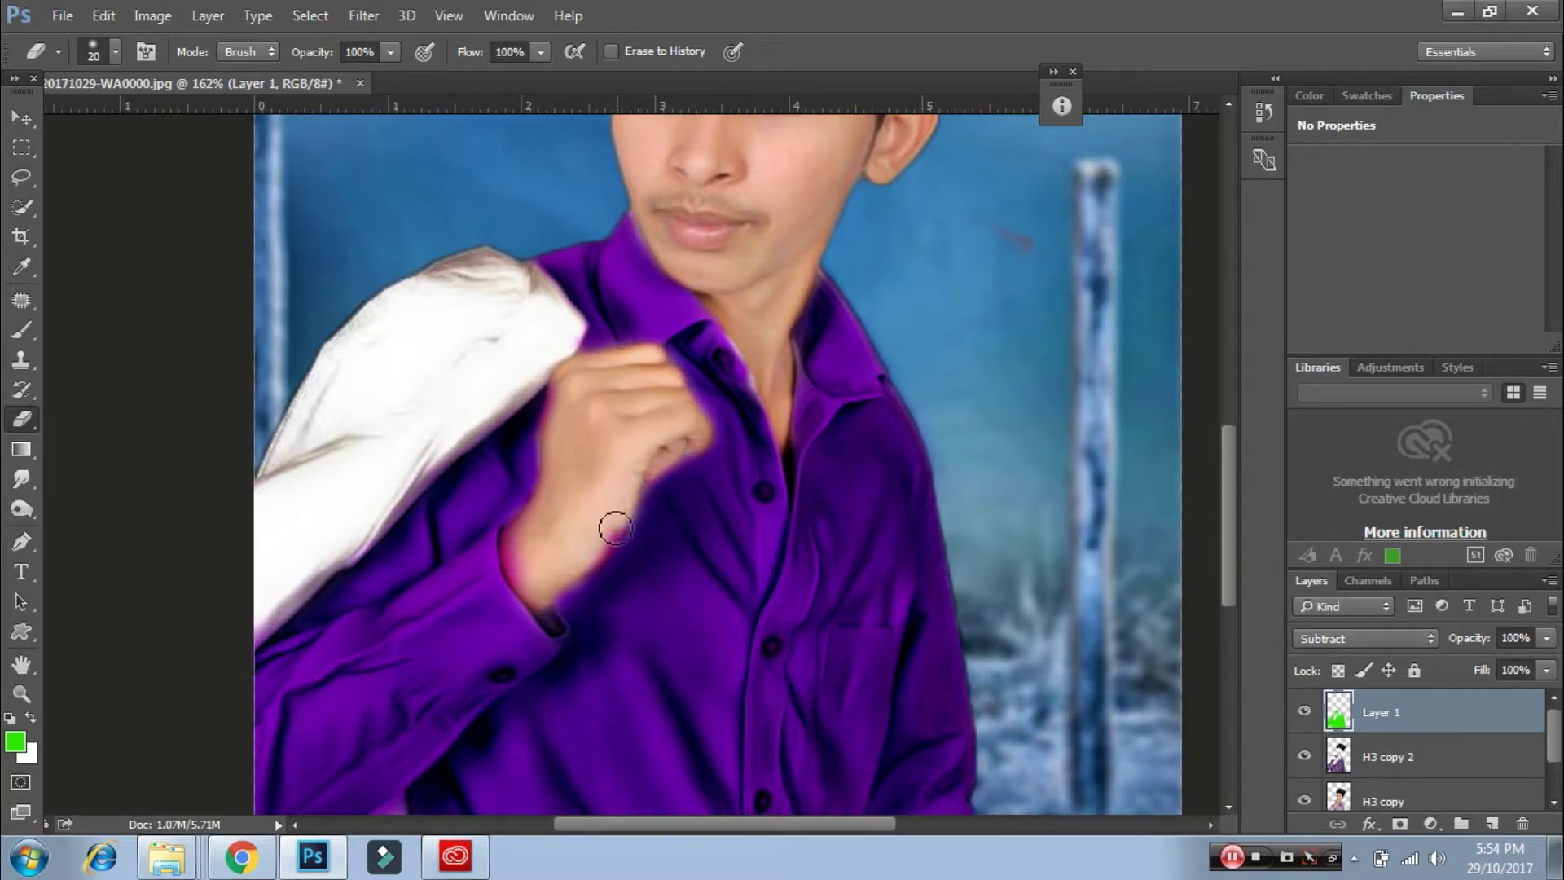
{"action": "scroll", "coordinate": [529, 578], "scroll_direction": "up", "scroll_amount": 3}
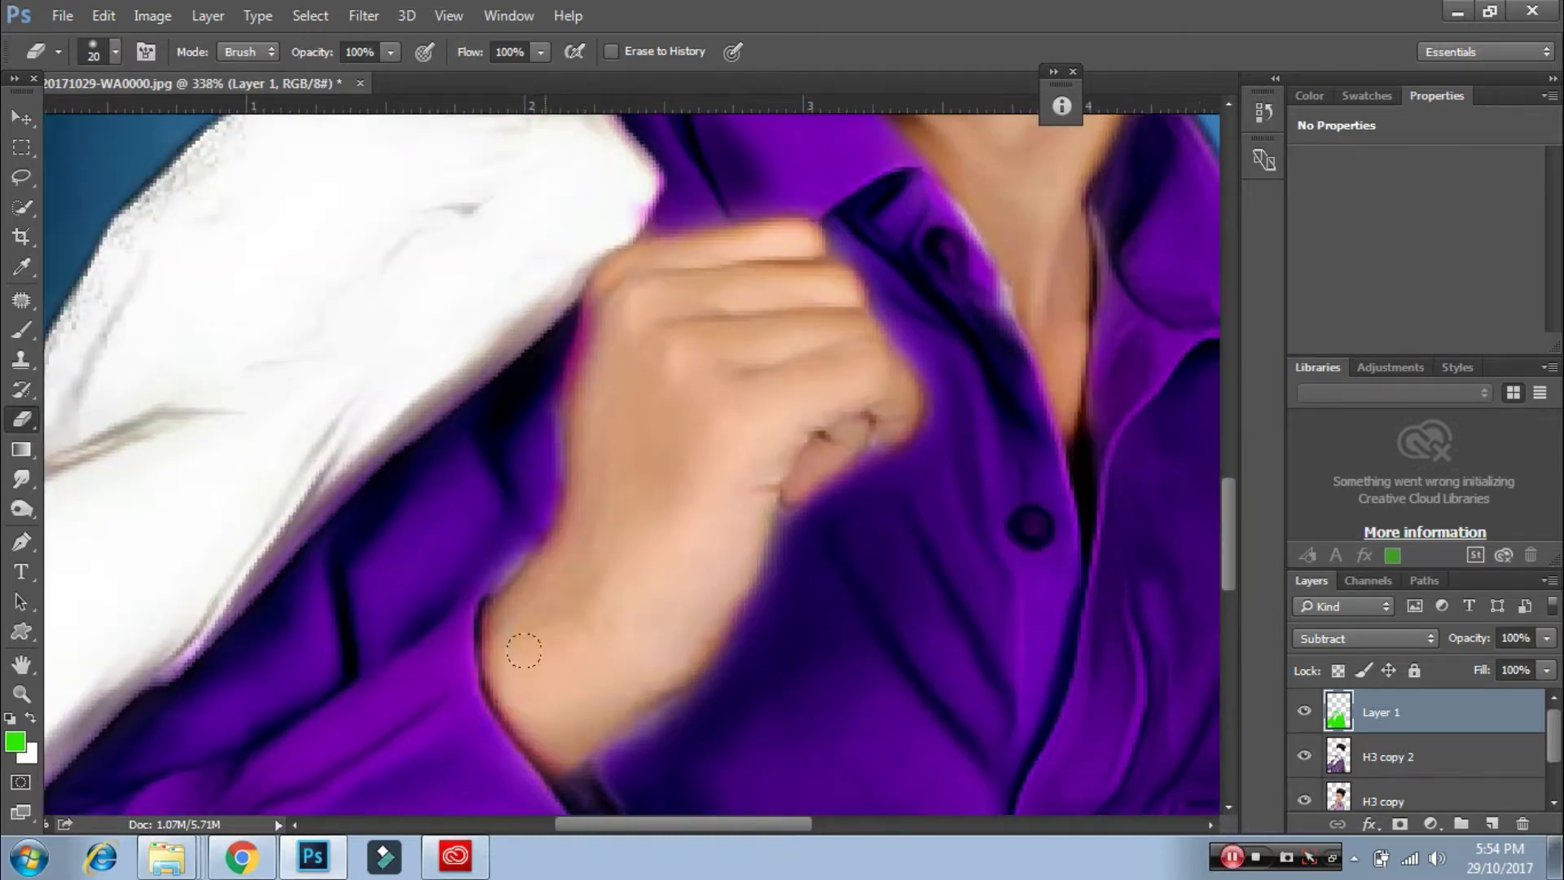
{"action": "scroll", "coordinate": [587, 405], "scroll_direction": "down", "scroll_amount": 5}
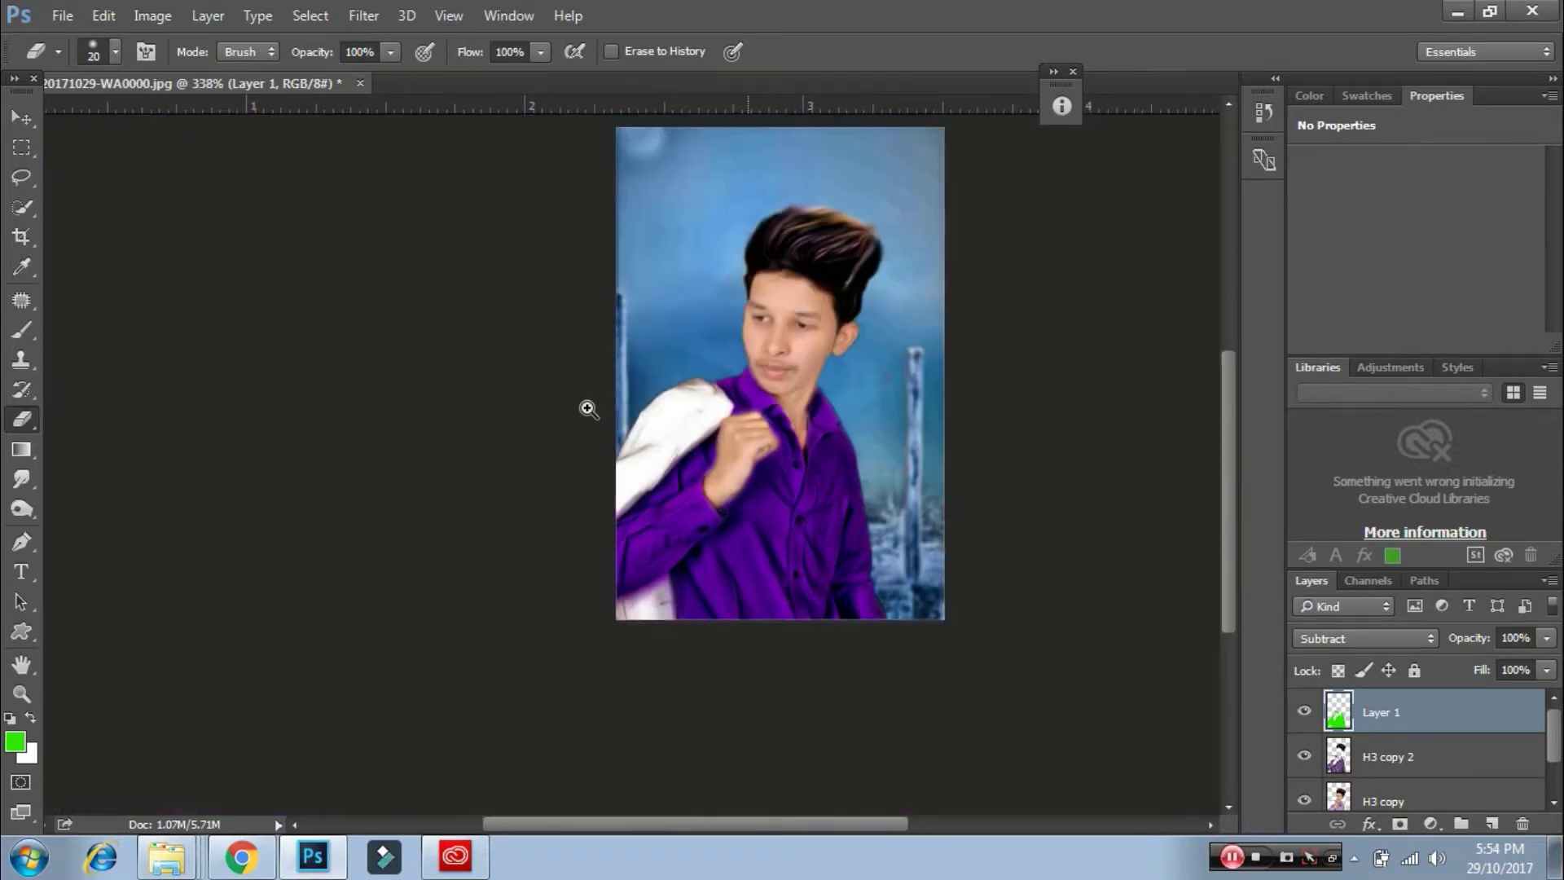
{"action": "scroll", "coordinate": [582, 503], "scroll_direction": "up", "scroll_amount": 3}
- Apply Hue/Saturation to Layer 1 with Hue +93 and Saturation -37
{"action": "key", "text": "b"}
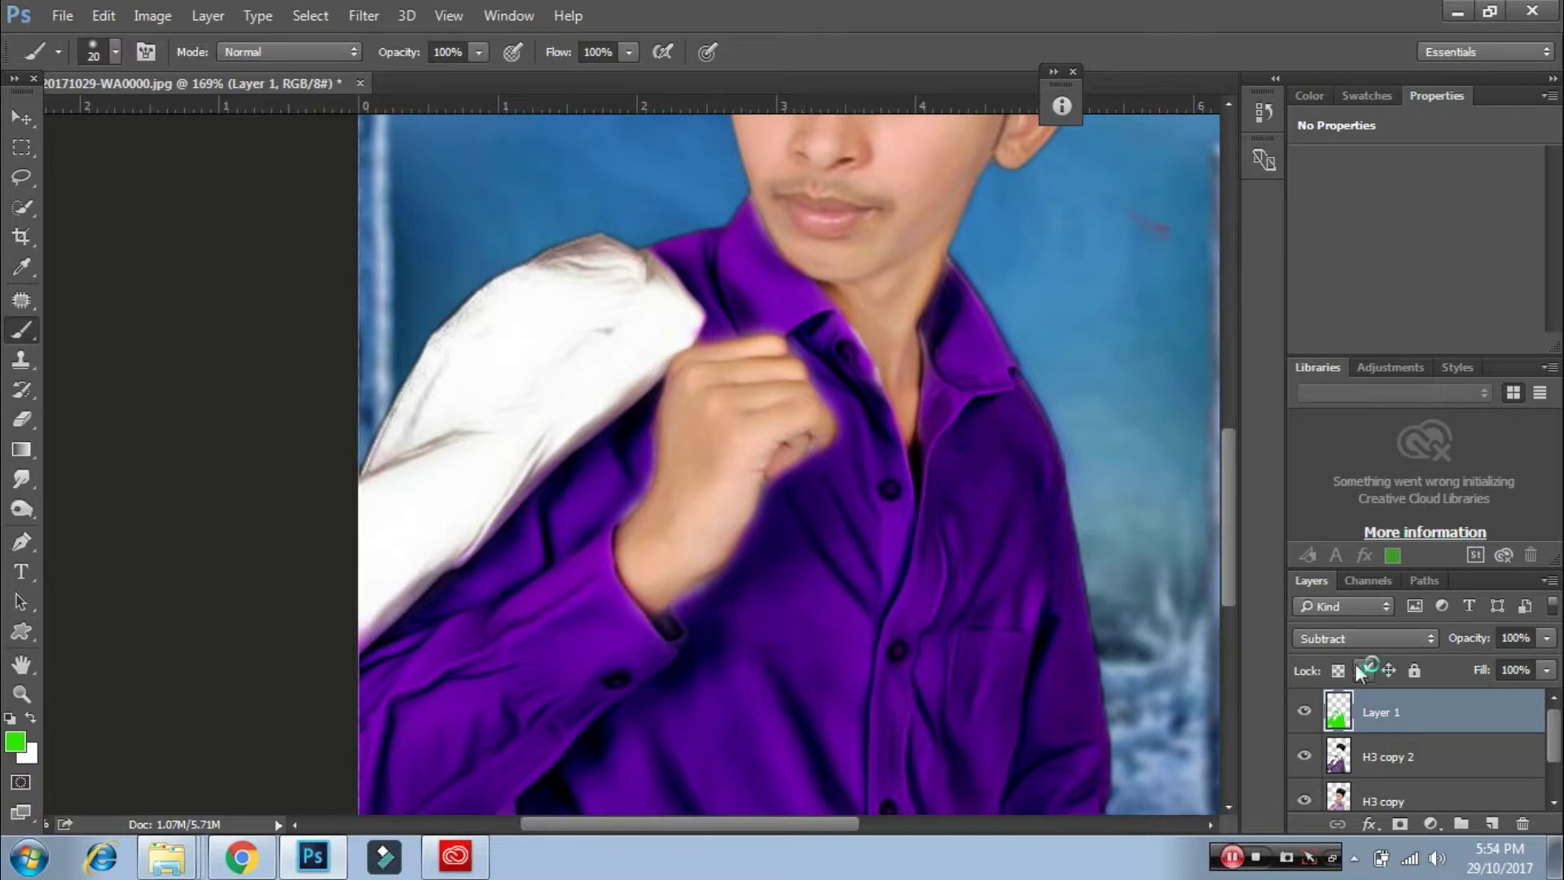
{"action": "key", "text": "ctrl+u"}
{"action": "left_click_drag", "start_coordinate": [1176, 297], "coordinate": [1222, 300]}
{"action": "key", "text": "ctrl+0"}
{"action": "left_click_drag", "start_coordinate": [1176, 356], "coordinate": [1245, 358]}
{"action": "mouse_move", "coordinate": [1182, 300]}
{"action": "left_mouse_down"}
{"action": "mouse_move", "coordinate": [1239, 300]}
{"action": "mouse_move", "coordinate": [1216, 300]}
{"action": "left_mouse_up"}
{"action": "mouse_move", "coordinate": [1245, 359]}
{"action": "left_mouse_down"}
{"action": "mouse_move", "coordinate": [1071, 343]}
{"action": "mouse_move", "coordinate": [1125, 300]}
{"action": "mouse_move", "coordinate": [1135, 358]}
{"action": "left_mouse_up"}
{"action": "left_click_drag", "start_coordinate": [1125, 300], "coordinate": [1250, 299]}
{"action": "left_click_drag", "start_coordinate": [1134, 359], "coordinate": [1157, 358]}
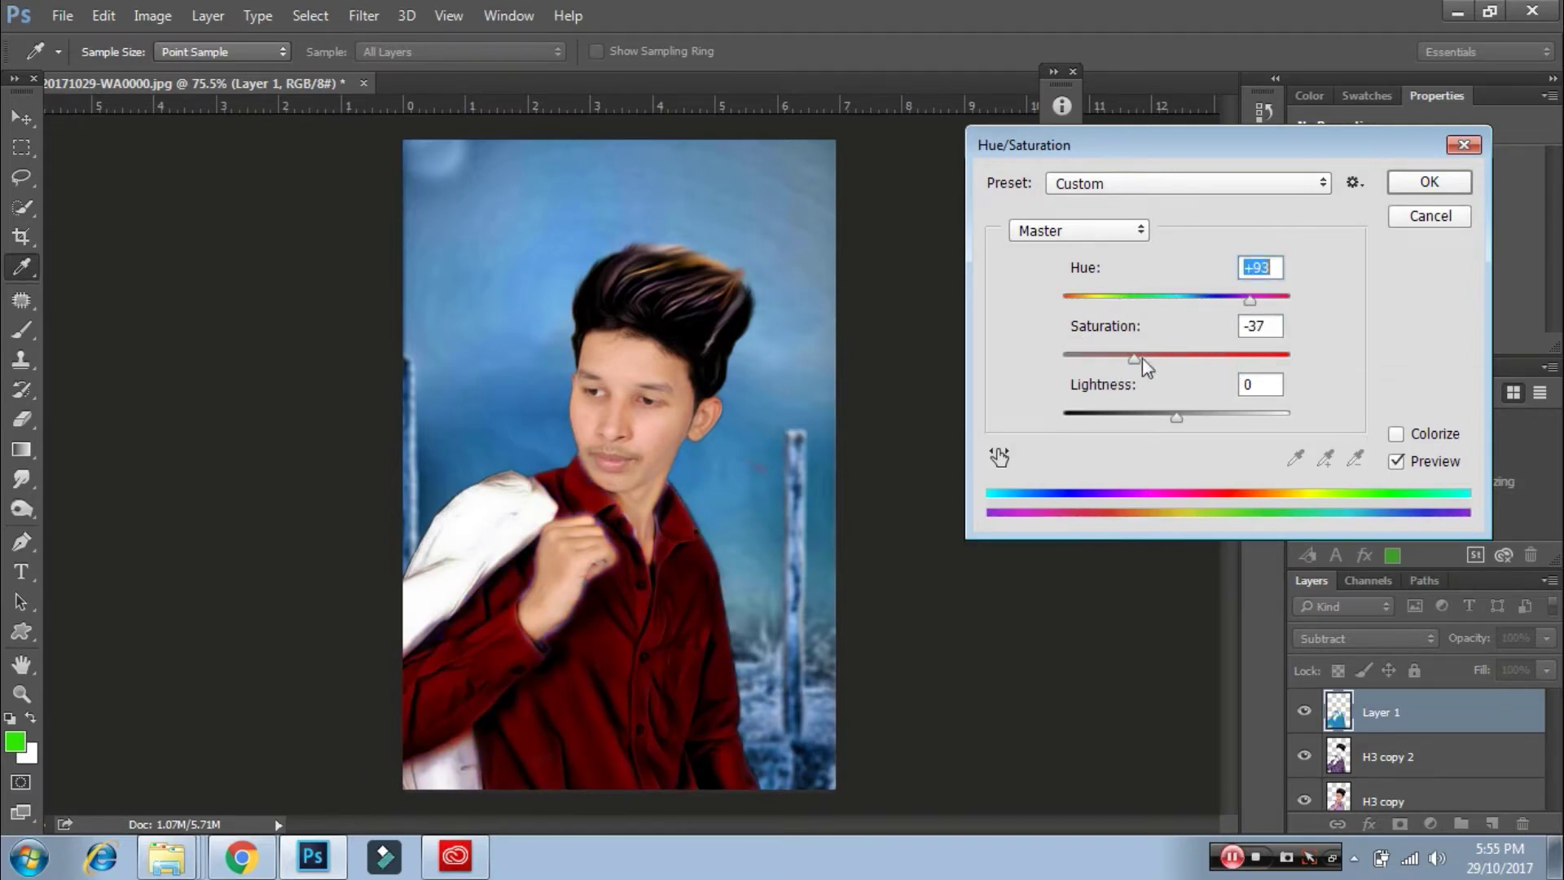
{"action": "key", "text": "Return"}
- Set the brush colour to black on Layer 2, undoing a test stroke on the jacket
{"action": "key", "text": "b"}
{"action": "scroll", "coordinate": [523, 594], "scroll_direction": "up", "scroll_amount": 3}
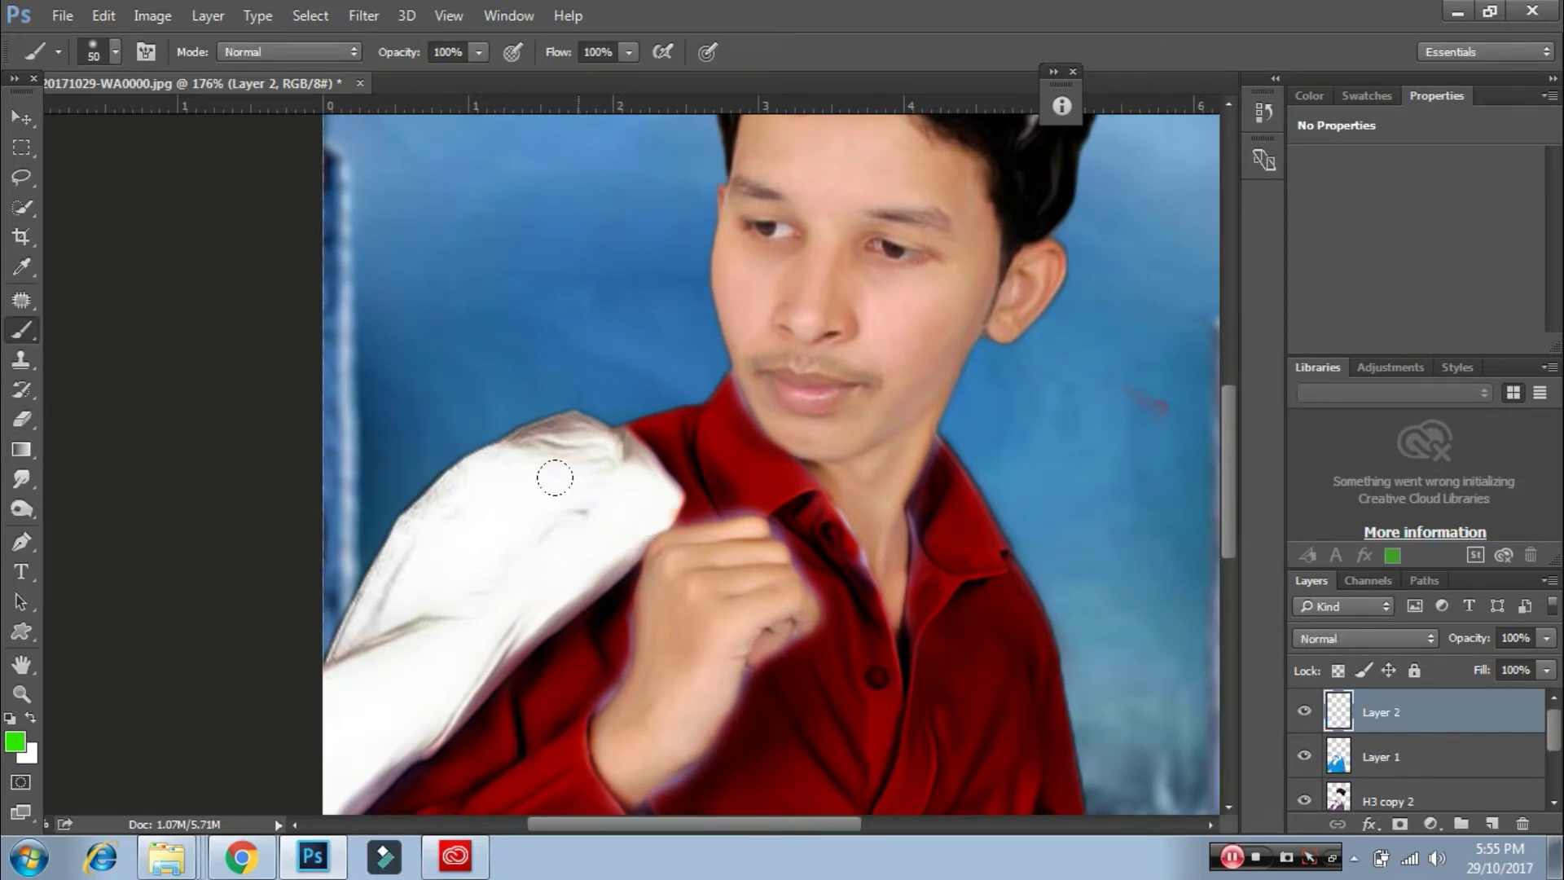
{"action": "key", "text": "d"}
{"action": "left_click_drag", "start_coordinate": [555, 478], "coordinate": [424, 554]}
{"action": "key", "text": "ctrl+z"}
- Paint the white jacket solid black inside the person's outline selection
{"action": "left_click", "coordinate": [1338, 744], "text": "ctrl"}
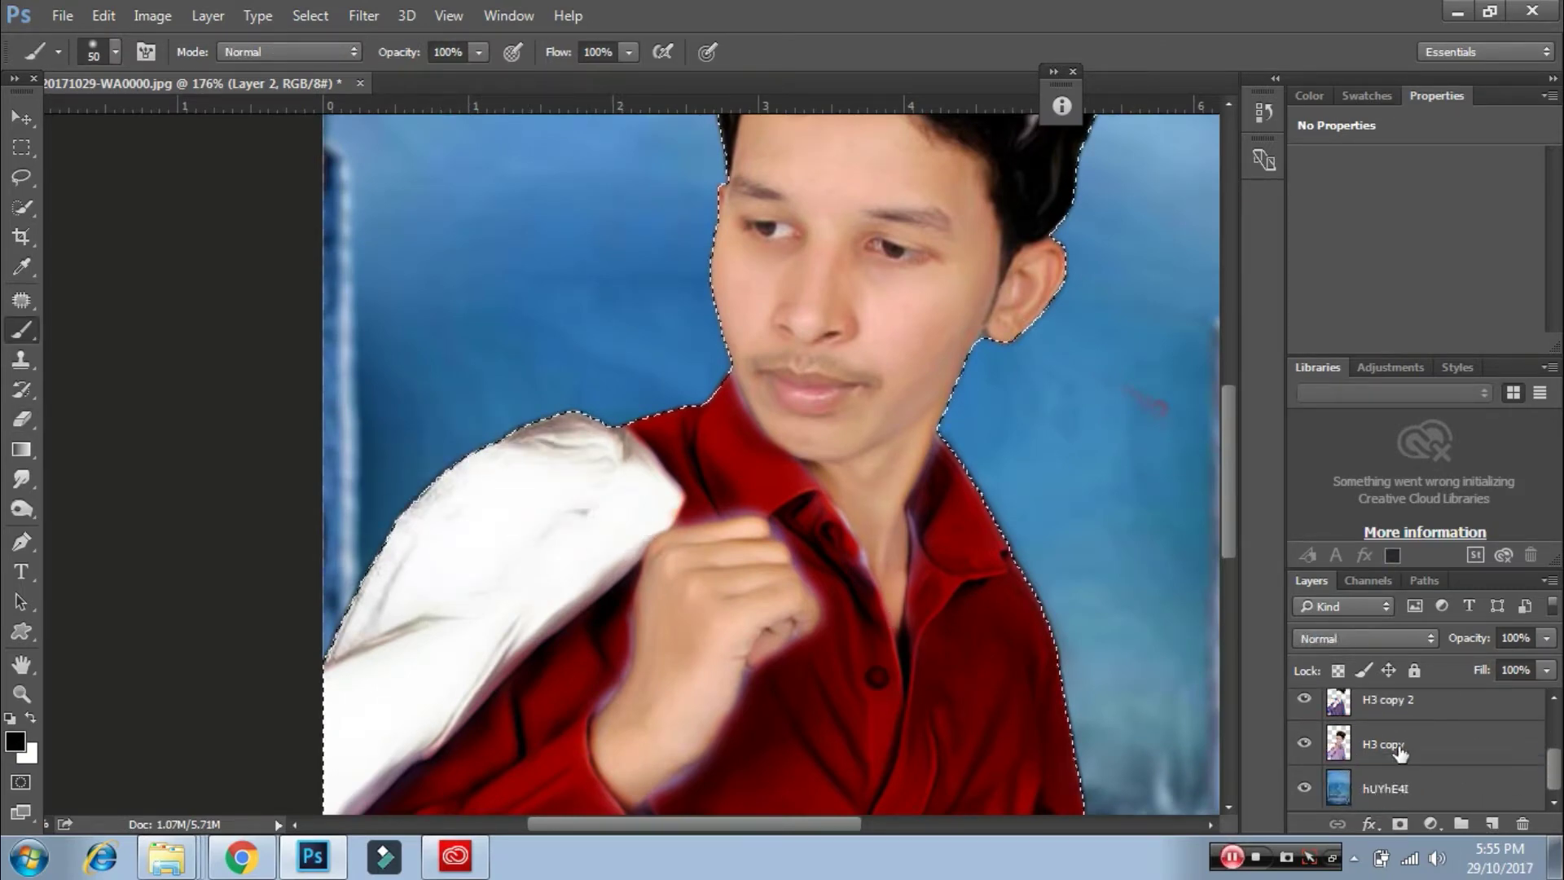
{"action": "scroll", "coordinate": [1400, 753], "scroll_direction": "up", "scroll_amount": 2}
{"action": "mouse_move", "coordinate": [538, 456]}
{"action": "left_mouse_down"}
{"action": "mouse_move", "coordinate": [329, 733]}
{"action": "mouse_move", "coordinate": [373, 707]}
{"action": "left_mouse_up"}
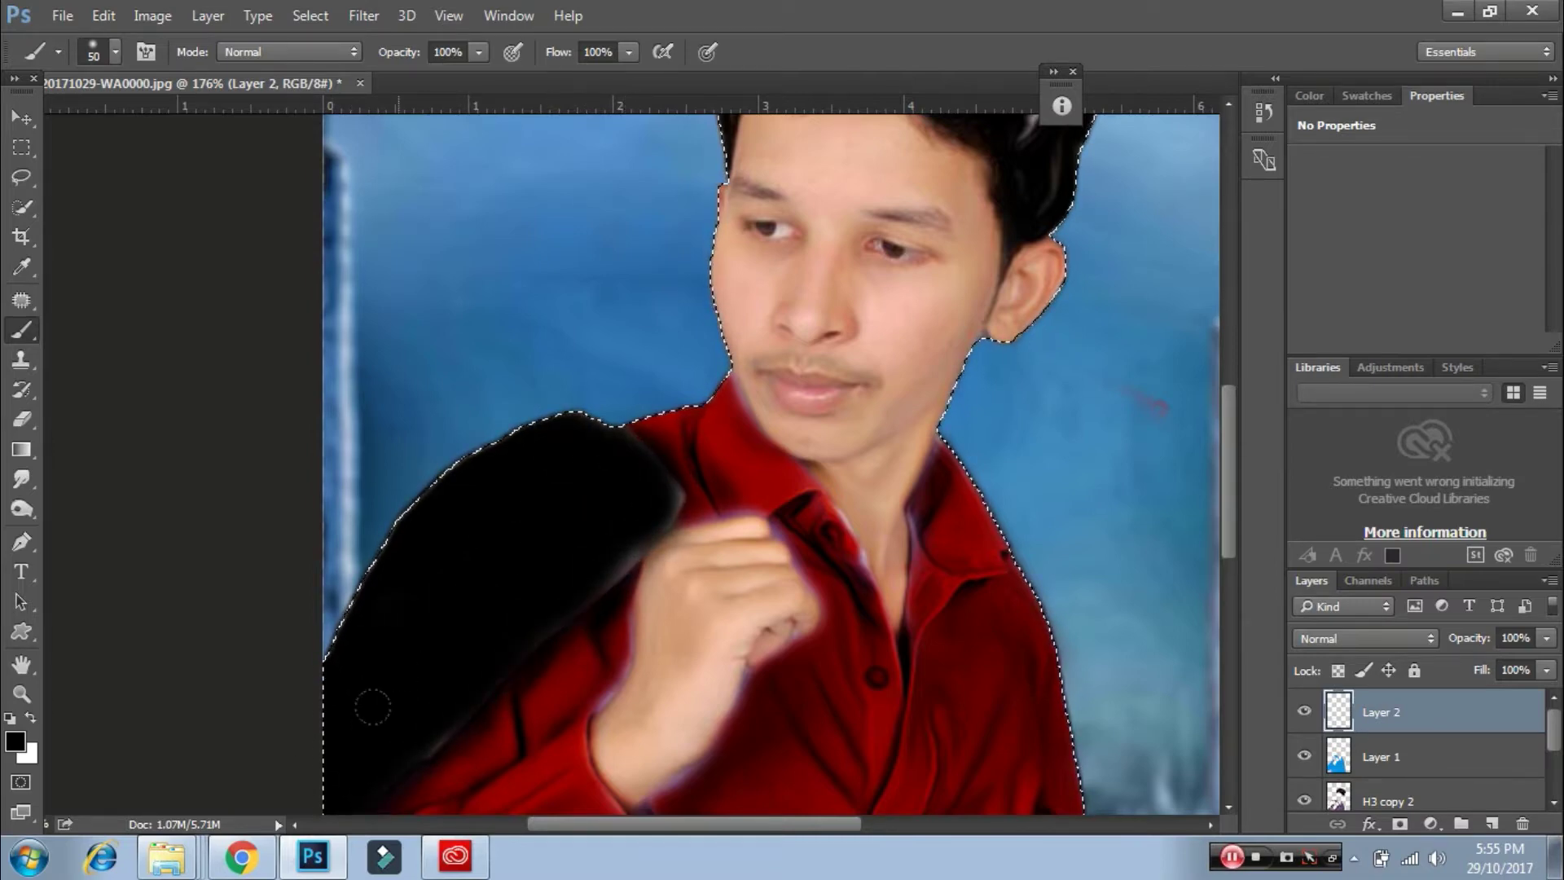
{"action": "key", "text": "ctrl+d"}
{"action": "key", "text": "e"}
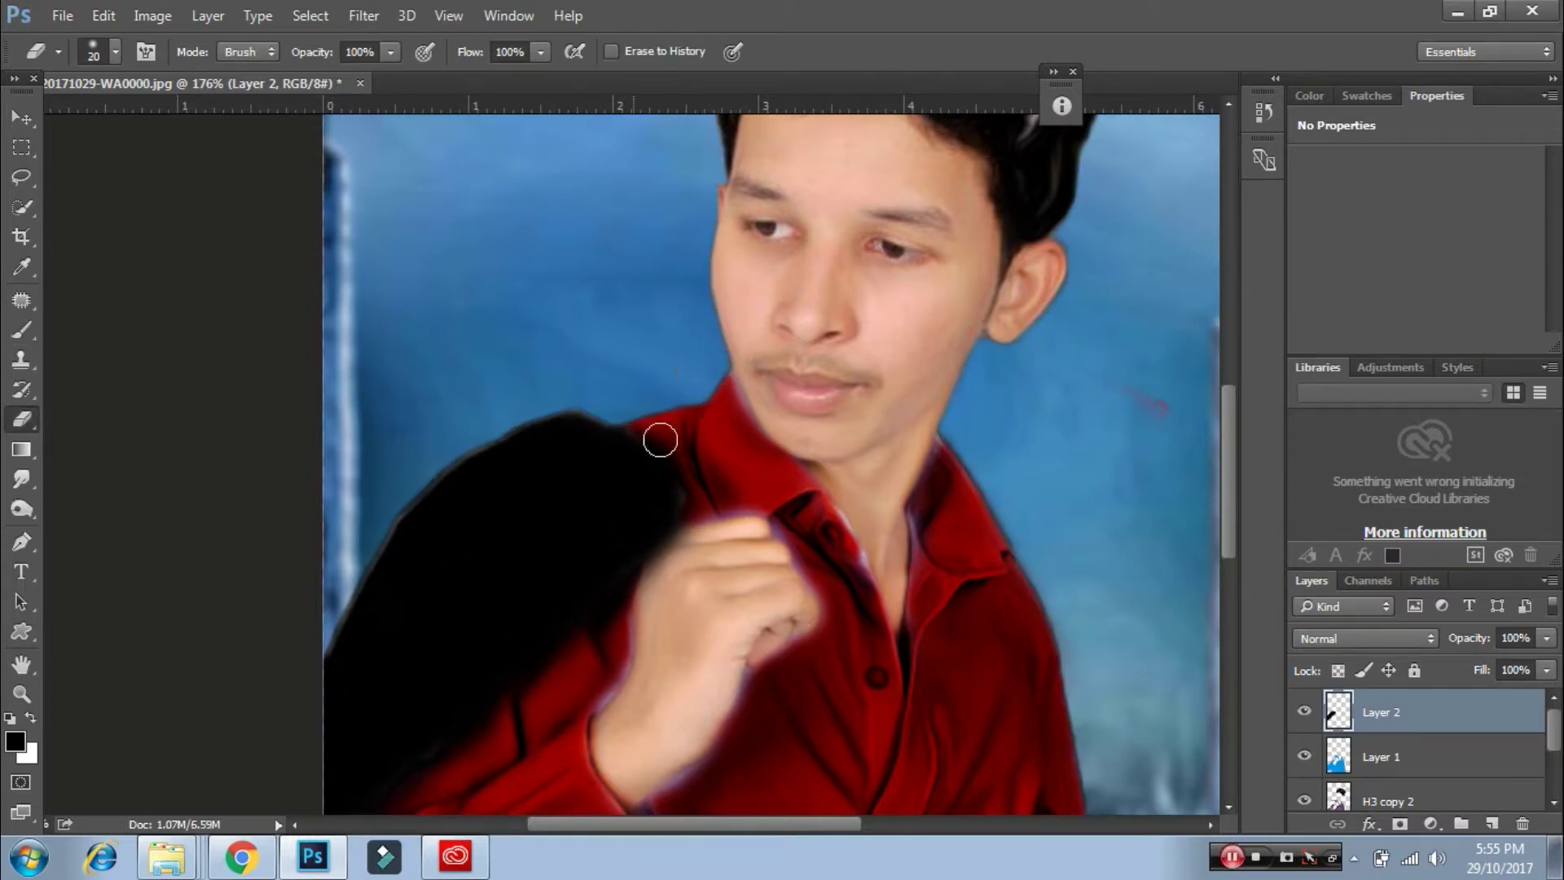
{"action": "left_click_drag", "start_coordinate": [558, 722], "coordinate": [618, 542]}
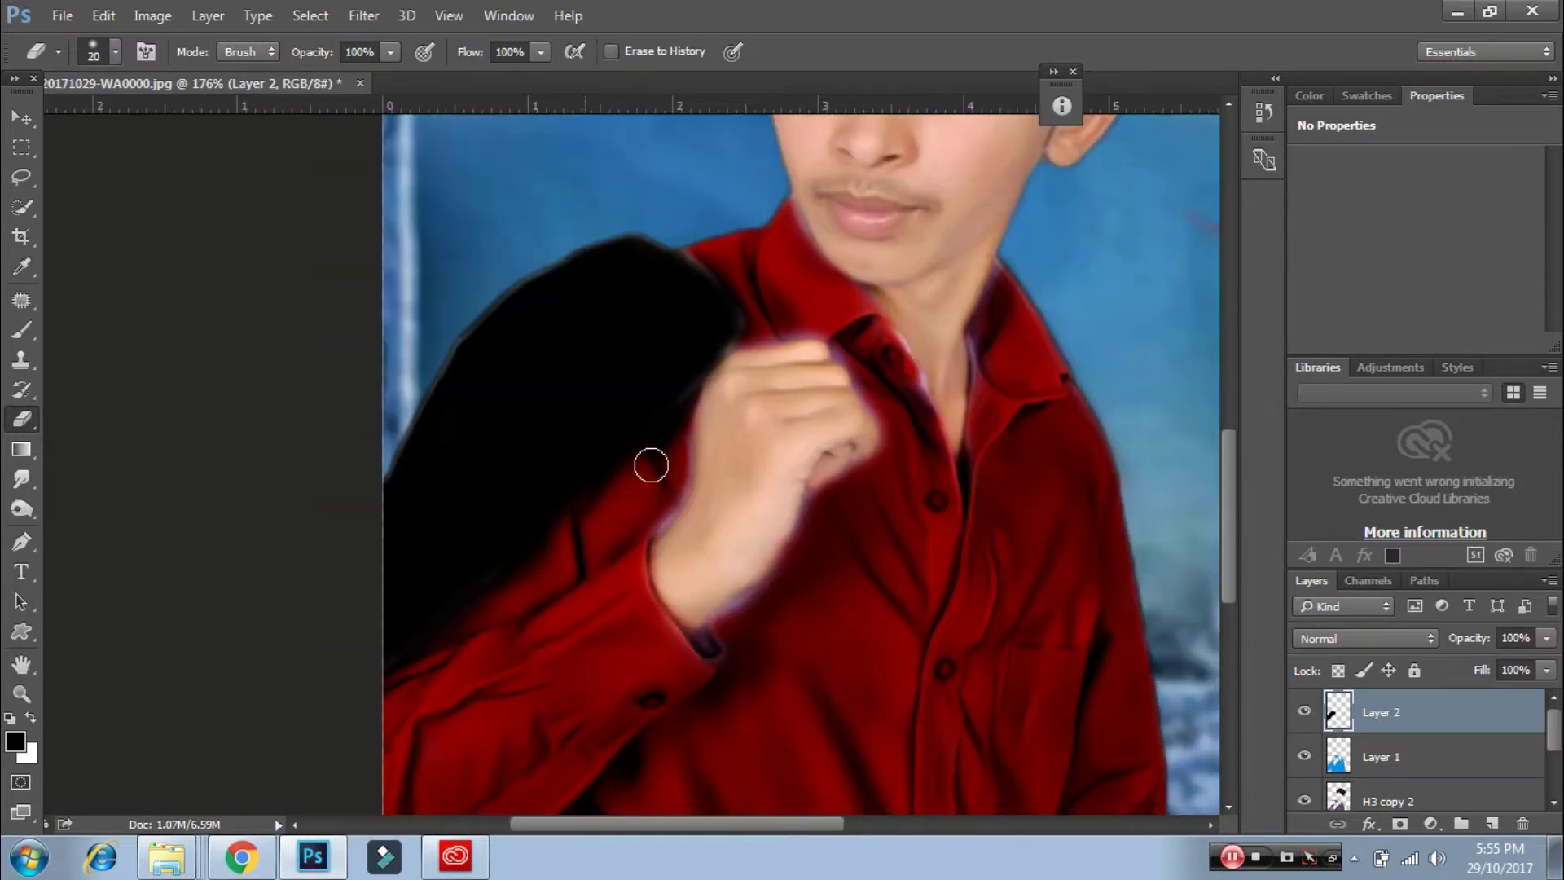
{"action": "key", "text": "ctrl+minus"}
{"action": "key", "text": "ctrl+minus"}
{"action": "key", "text": "ctrl+minus"}
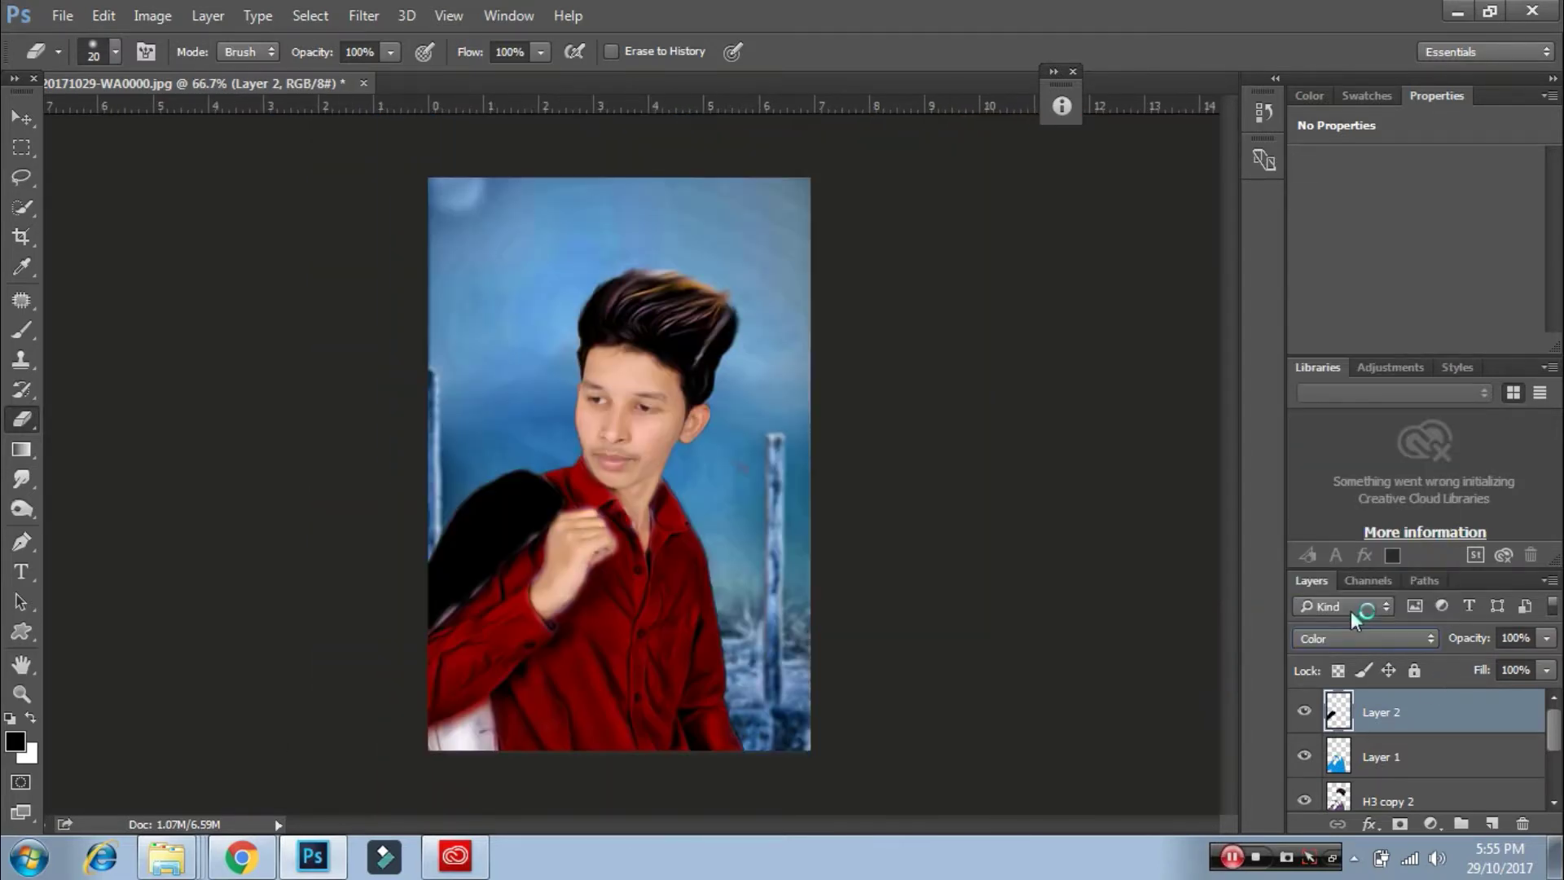
- Try another blend mode on the jacket layer and set the foreground colour to blue
{"action": "left_click", "coordinate": [1367, 638]}
{"action": "left_click", "coordinate": [1351, 612]}
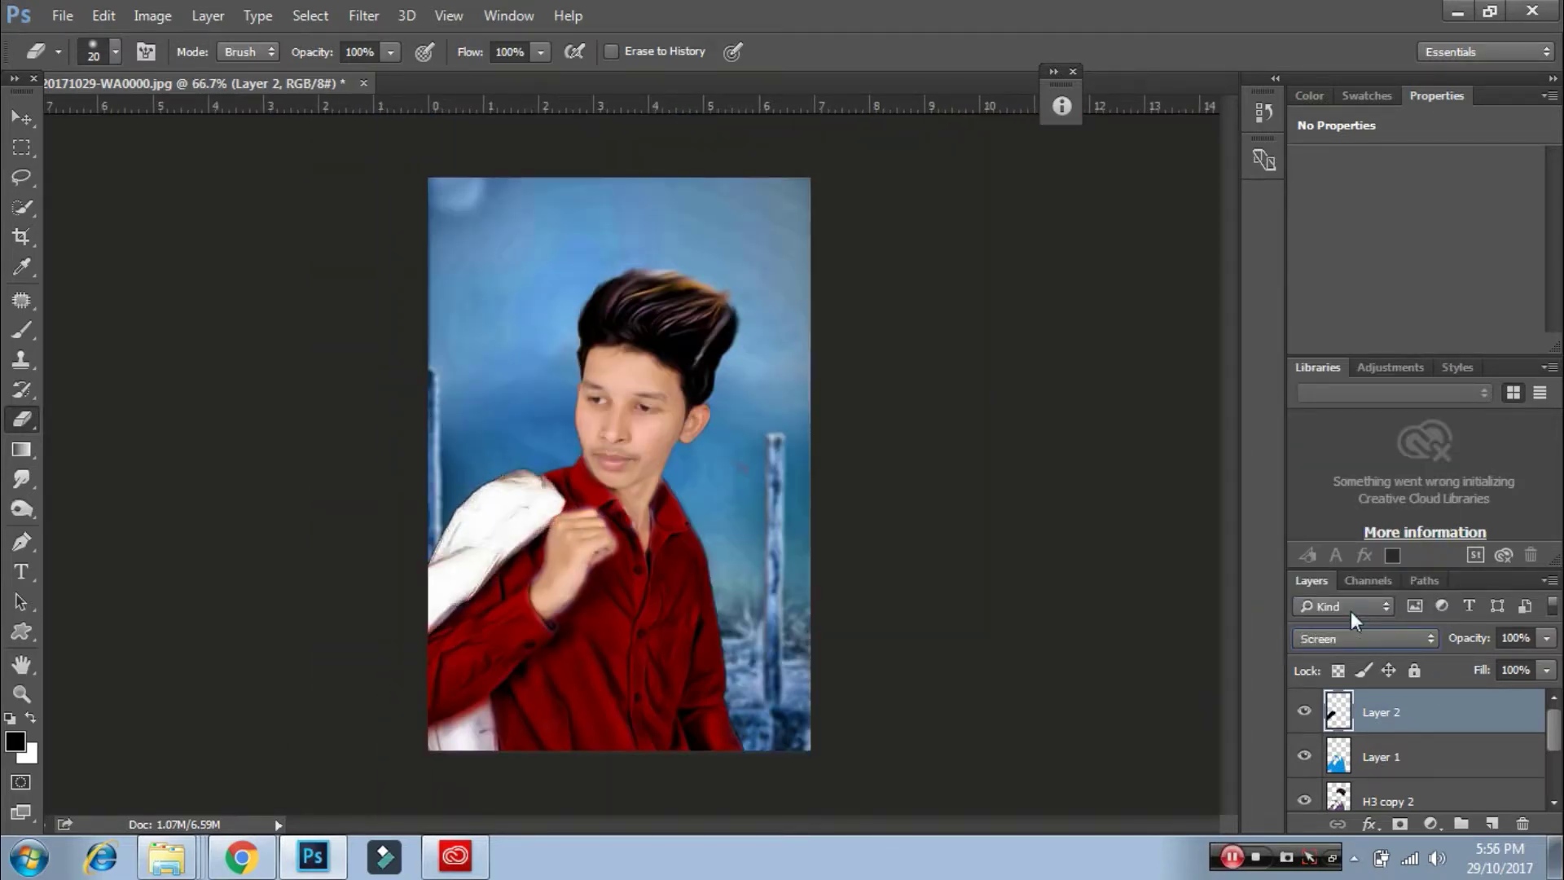
{"action": "left_click", "coordinate": [1343, 717], "text": "ctrl"}
{"action": "key", "text": "i"}
{"action": "left_click", "coordinate": [15, 742]}
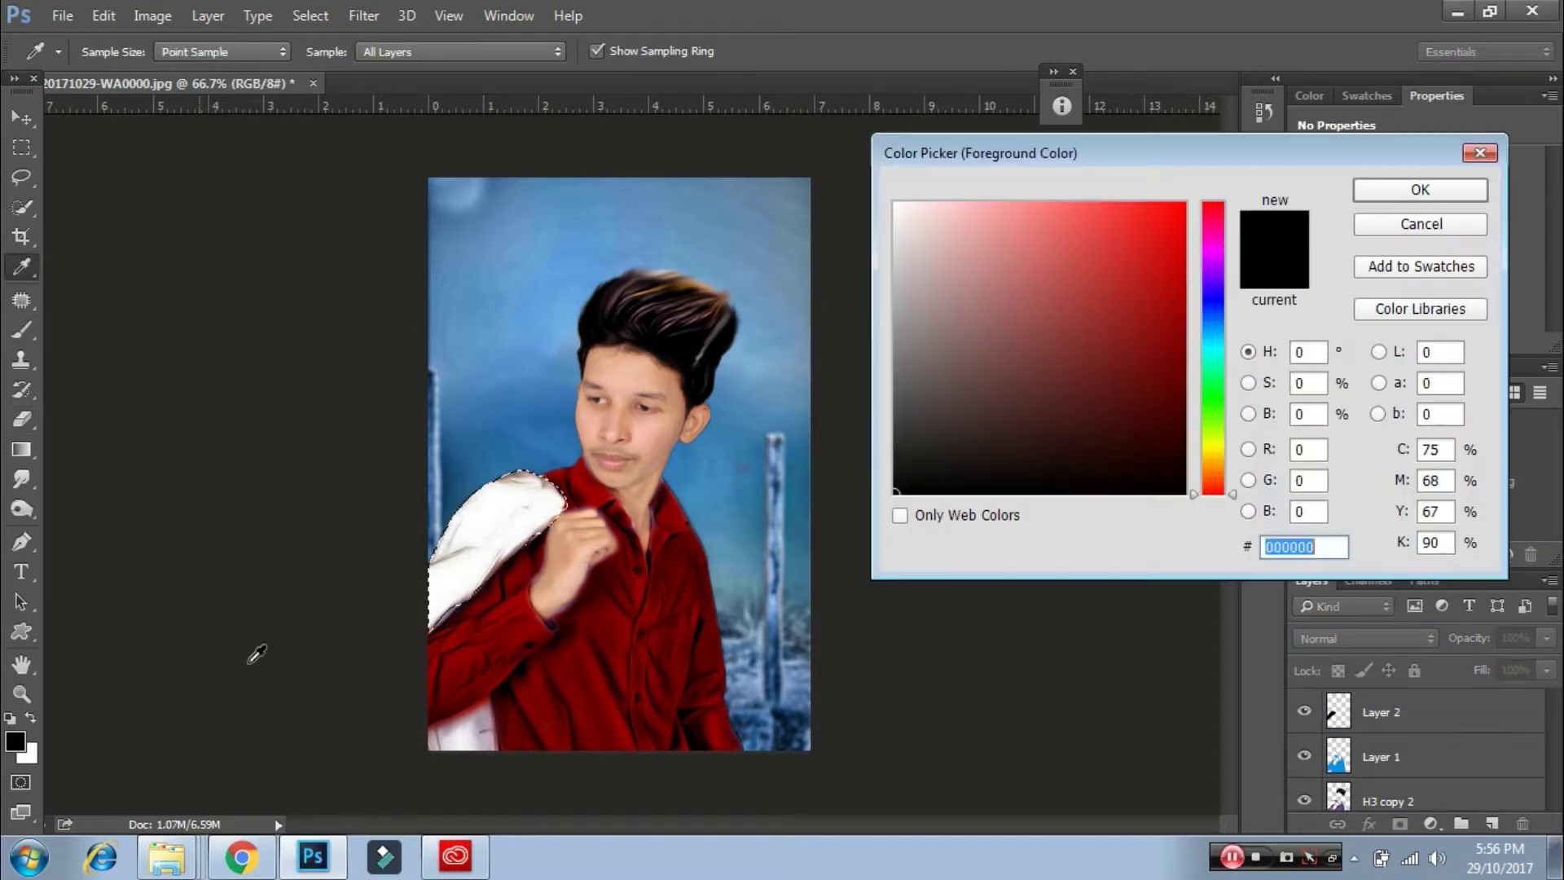
{"action": "left_click", "coordinate": [1183, 203]}
{"action": "left_click", "coordinate": [1420, 189]}
{"action": "left_click", "coordinate": [15, 741]}
{"action": "left_click", "coordinate": [1212, 311]}
{"action": "key", "text": "Return"}
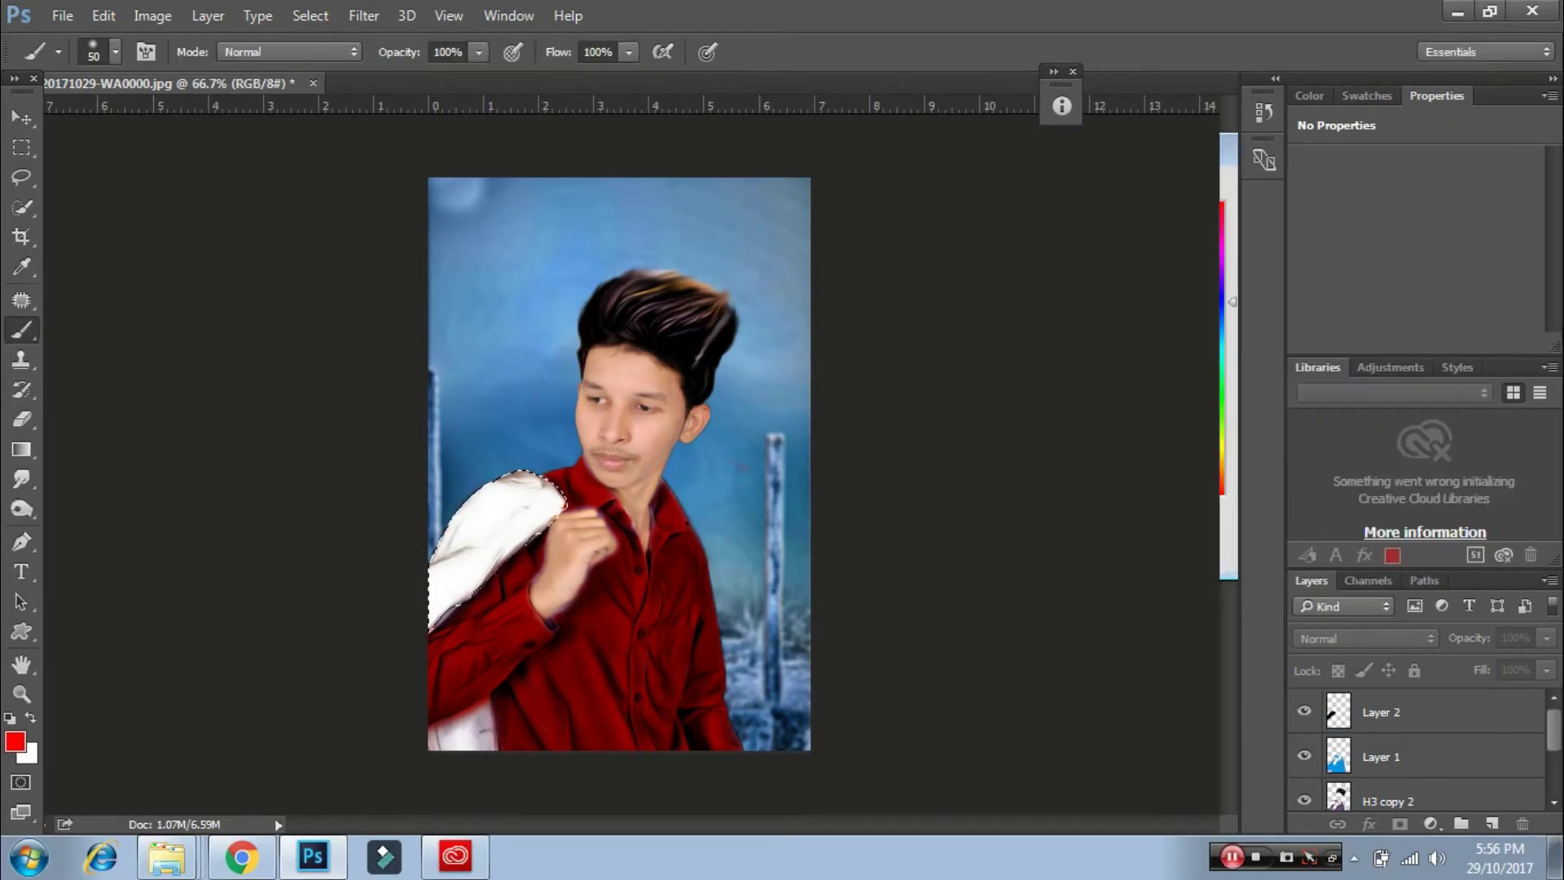
- Reset Layer 2 to Normal blending and paint the jacket blue
{"action": "key", "text": "e"}
{"action": "left_click", "coordinate": [1434, 717]}
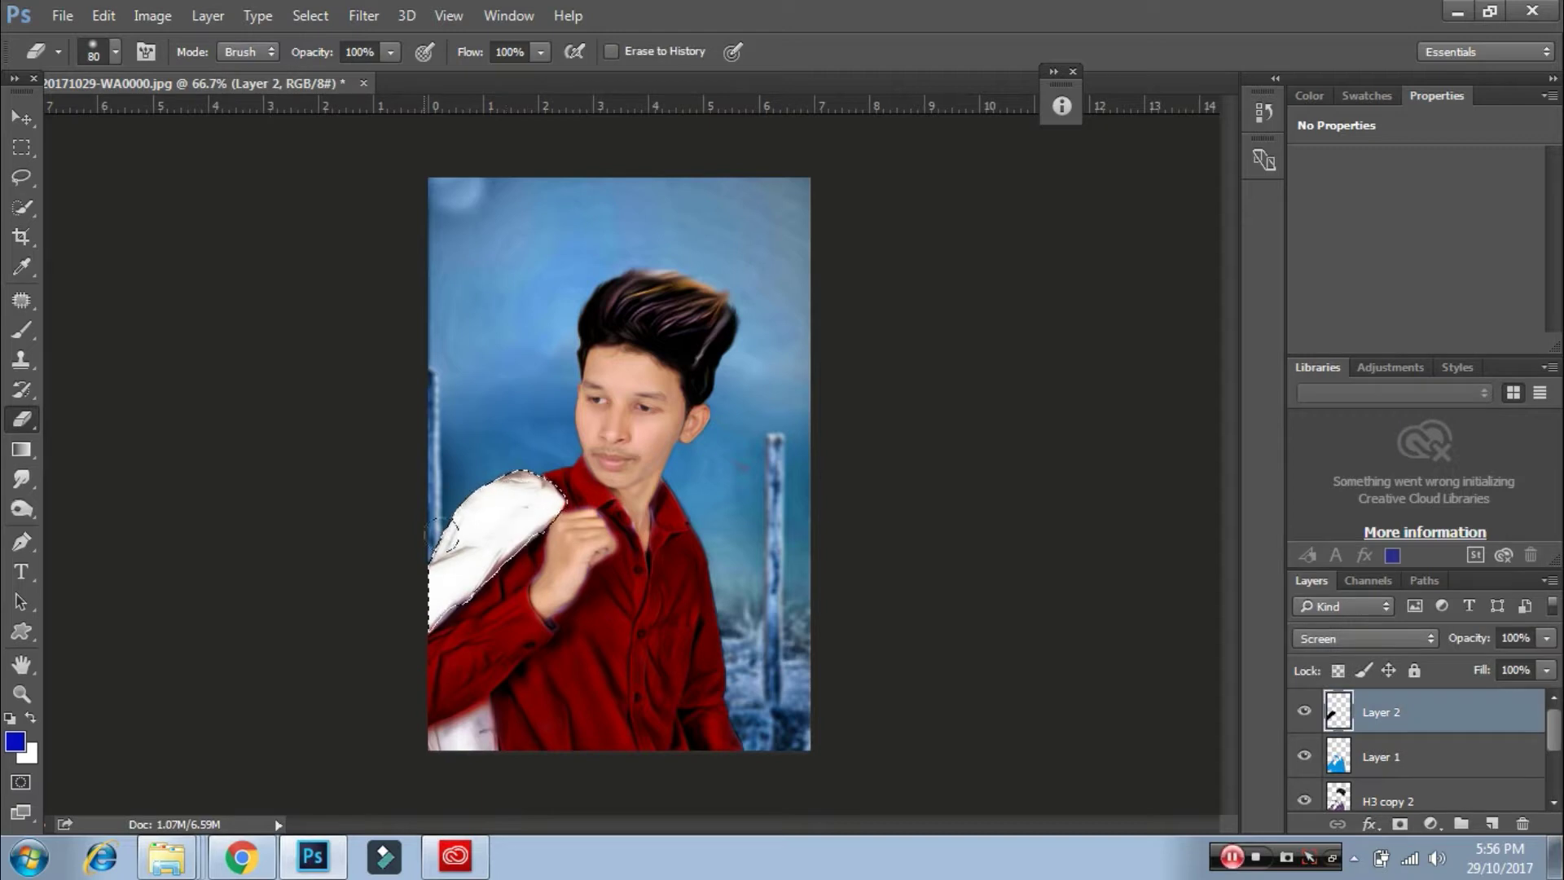
{"action": "left_click", "coordinate": [1366, 638]}
{"action": "left_click", "coordinate": [1362, 193]}
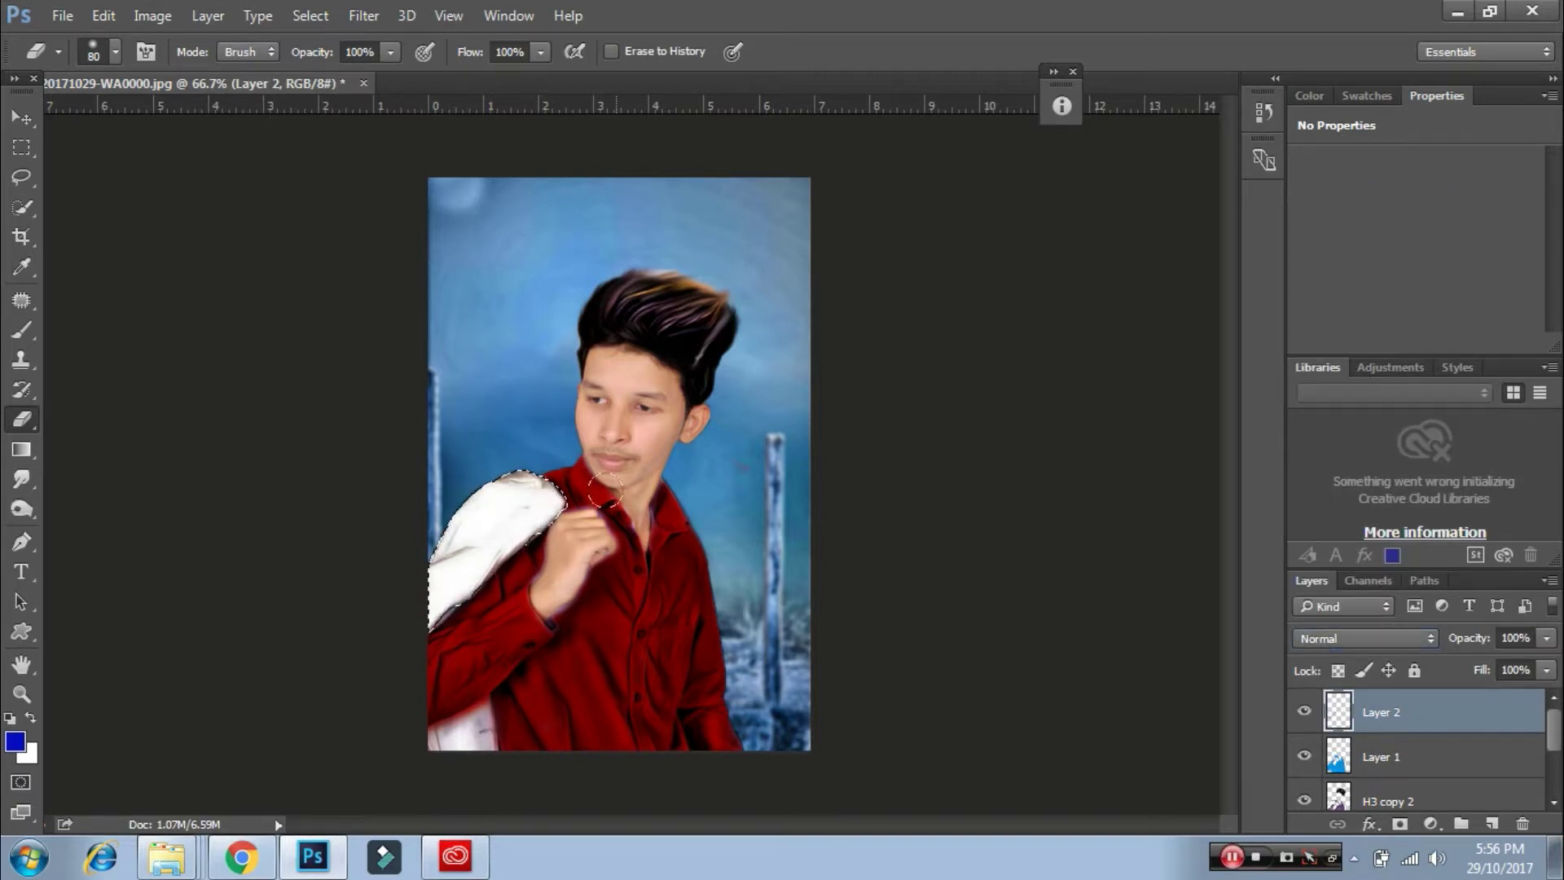
{"action": "key", "text": "b"}
{"action": "mouse_move", "coordinate": [605, 489]}
{"action": "left_mouse_down"}
{"action": "mouse_move", "coordinate": [412, 559]}
{"action": "mouse_move", "coordinate": [567, 490]}
{"action": "left_mouse_up"}
{"action": "key", "text": "ctrl+d"}
{"action": "key", "text": "ctrl+0"}
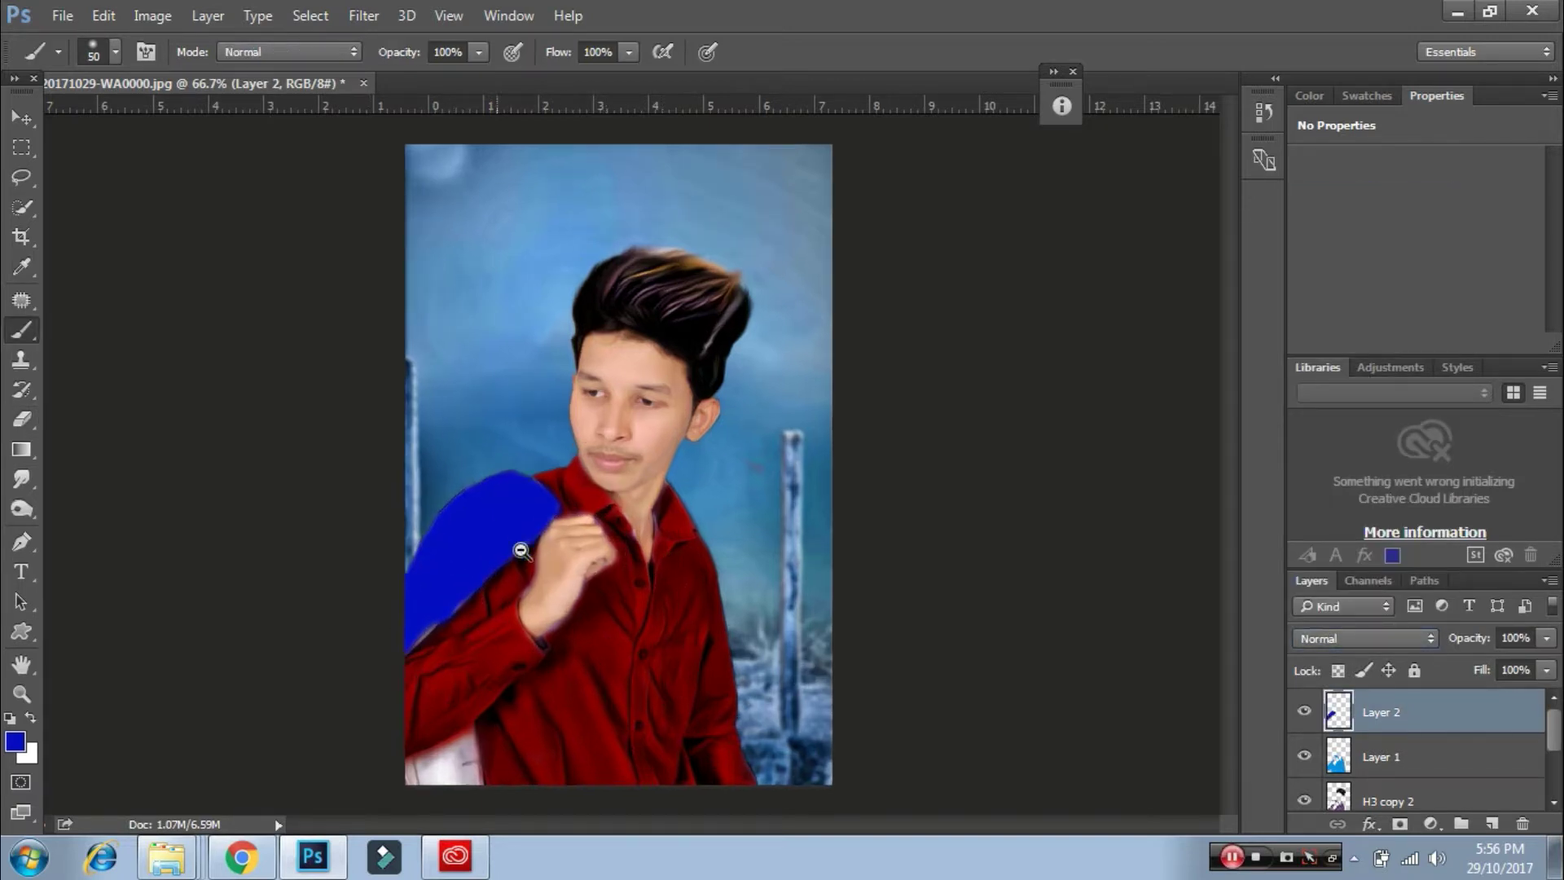
- Step Layer 2's blend mode to Linear Dodge (Add), leaving the jacket faintly blue-tinted
{"action": "left_click", "coordinate": [1344, 638]}
{"action": "key", "text": "Up"}
{"action": "key", "text": "Up"}
{"action": "key", "text": "Up"}
{"action": "key", "text": "Up"}
{"action": "key", "text": "Up"}
{"action": "key", "text": "Up"}
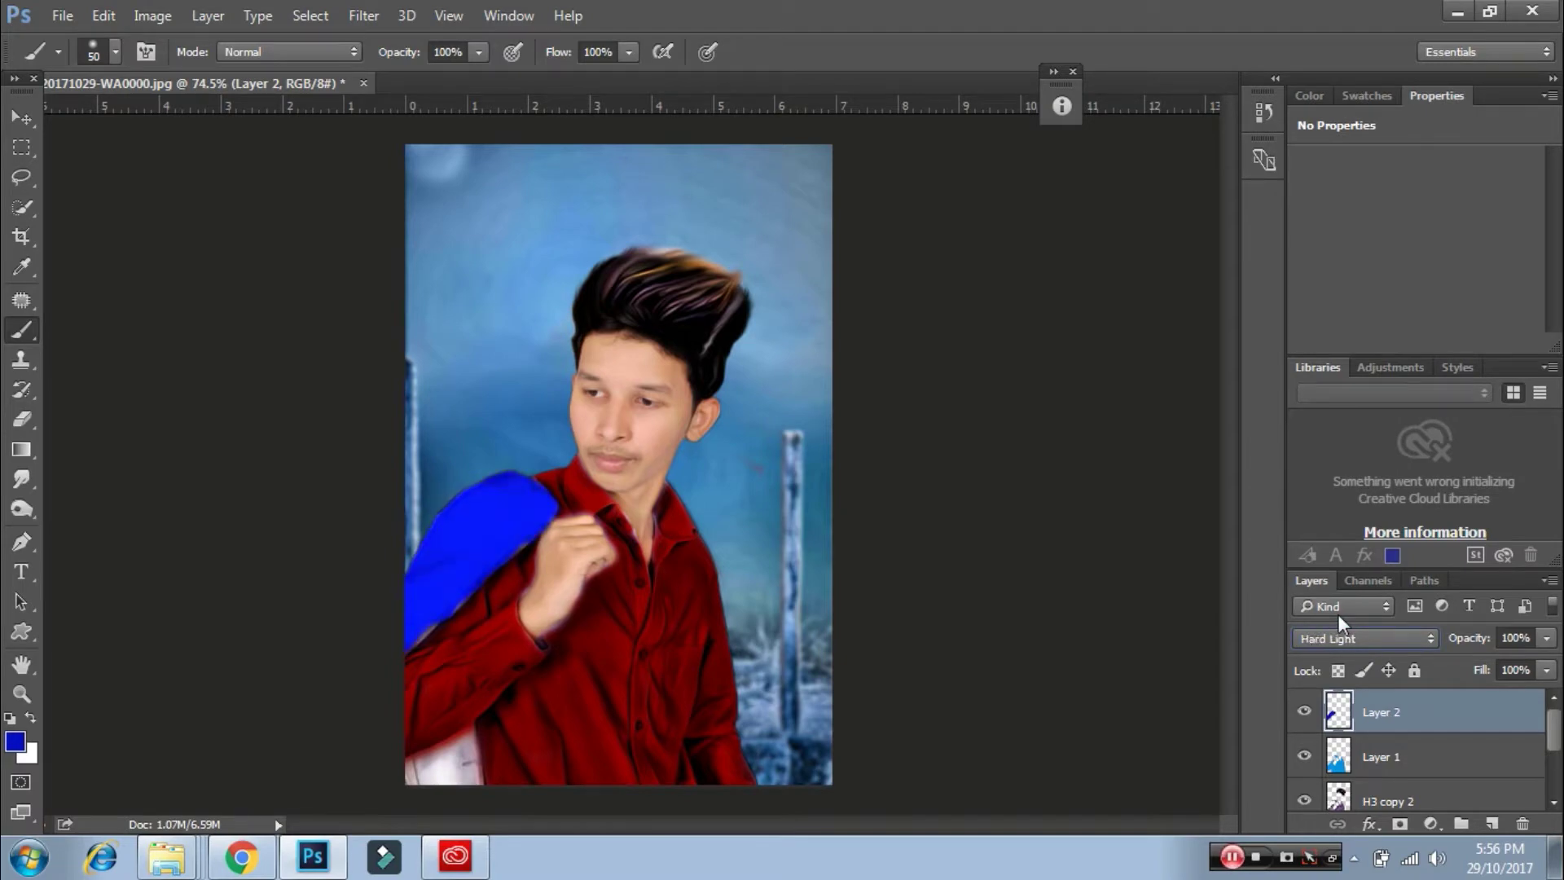
{"action": "key", "text": "Up"}
{"action": "key", "text": "Up"}
{"action": "key", "text": "Up"}
{"action": "key", "text": "Up"}
{"action": "key", "text": "Up"}
{"action": "key", "text": "Up"}
{"action": "key", "text": "Down"}
{"action": "key", "text": "Down"}
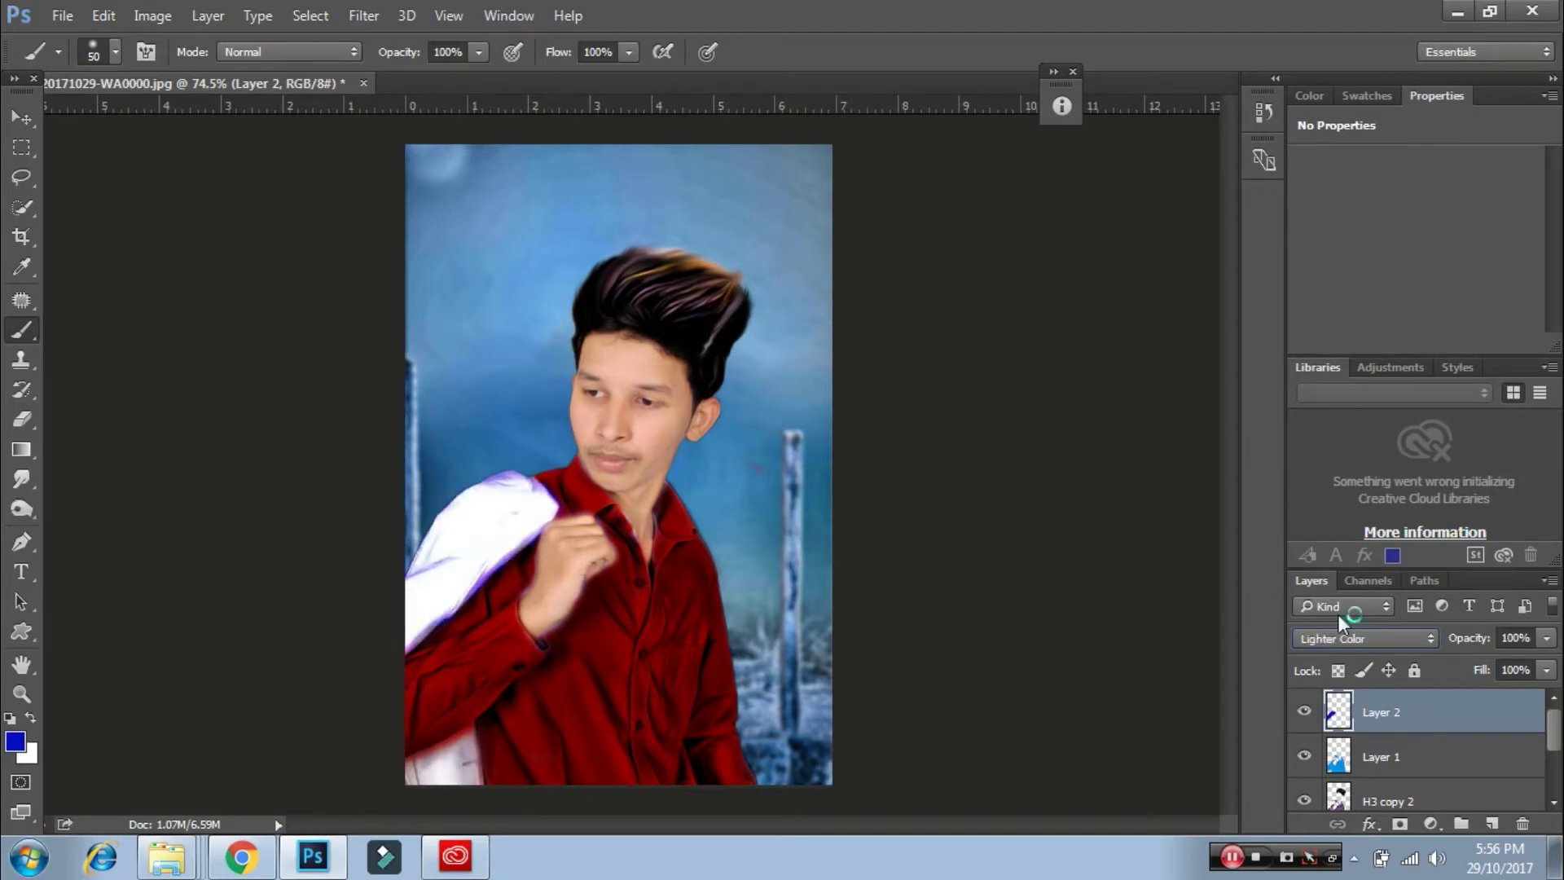
{"action": "key", "text": "Up"}
{"action": "scroll", "coordinate": [497, 595], "scroll_direction": "up", "scroll_amount": 3}
{"action": "key", "text": "e"}
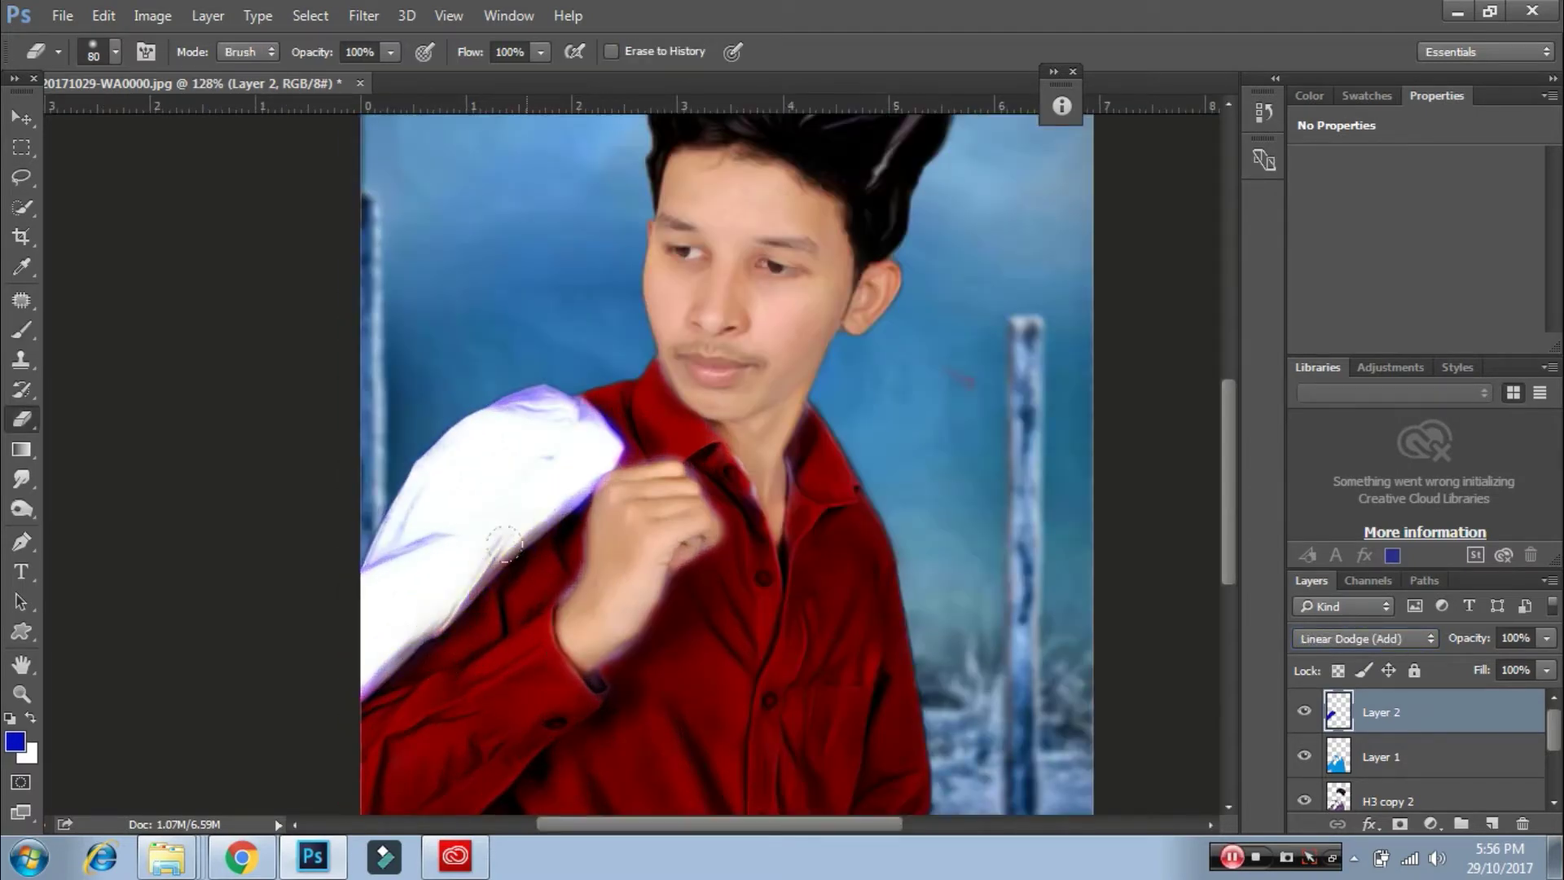
{"action": "scroll", "coordinate": [745, 580], "scroll_direction": "down", "scroll_amount": 5}
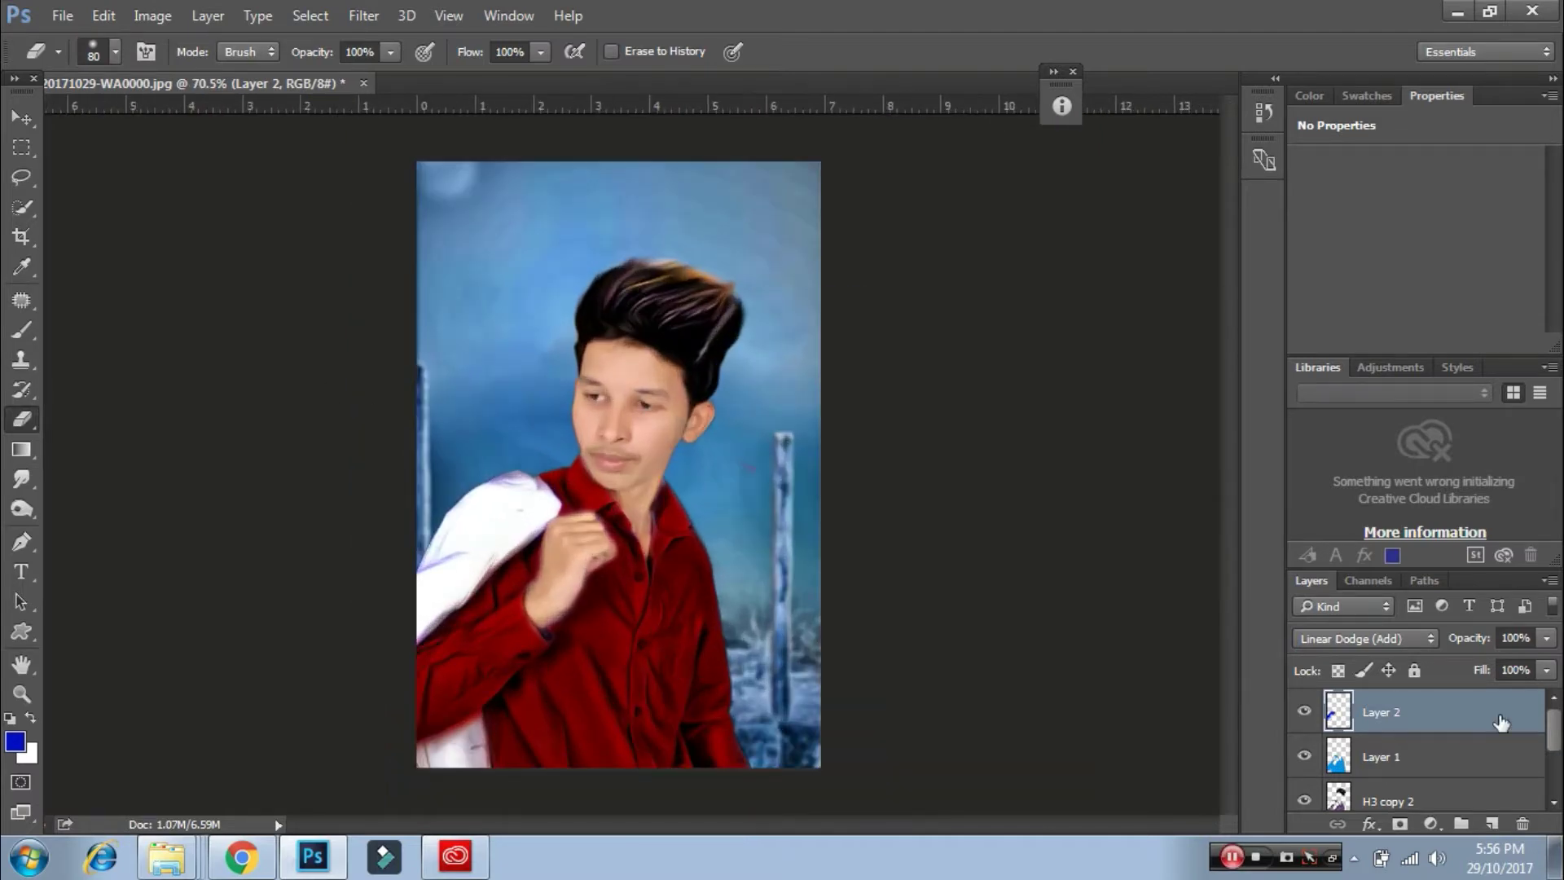
- In Camera Raw, shift the orange hue, brighten oranges and darken purples to -31
{"action": "left_click", "coordinate": [365, 15]}
{"action": "left_click", "coordinate": [407, 155]}
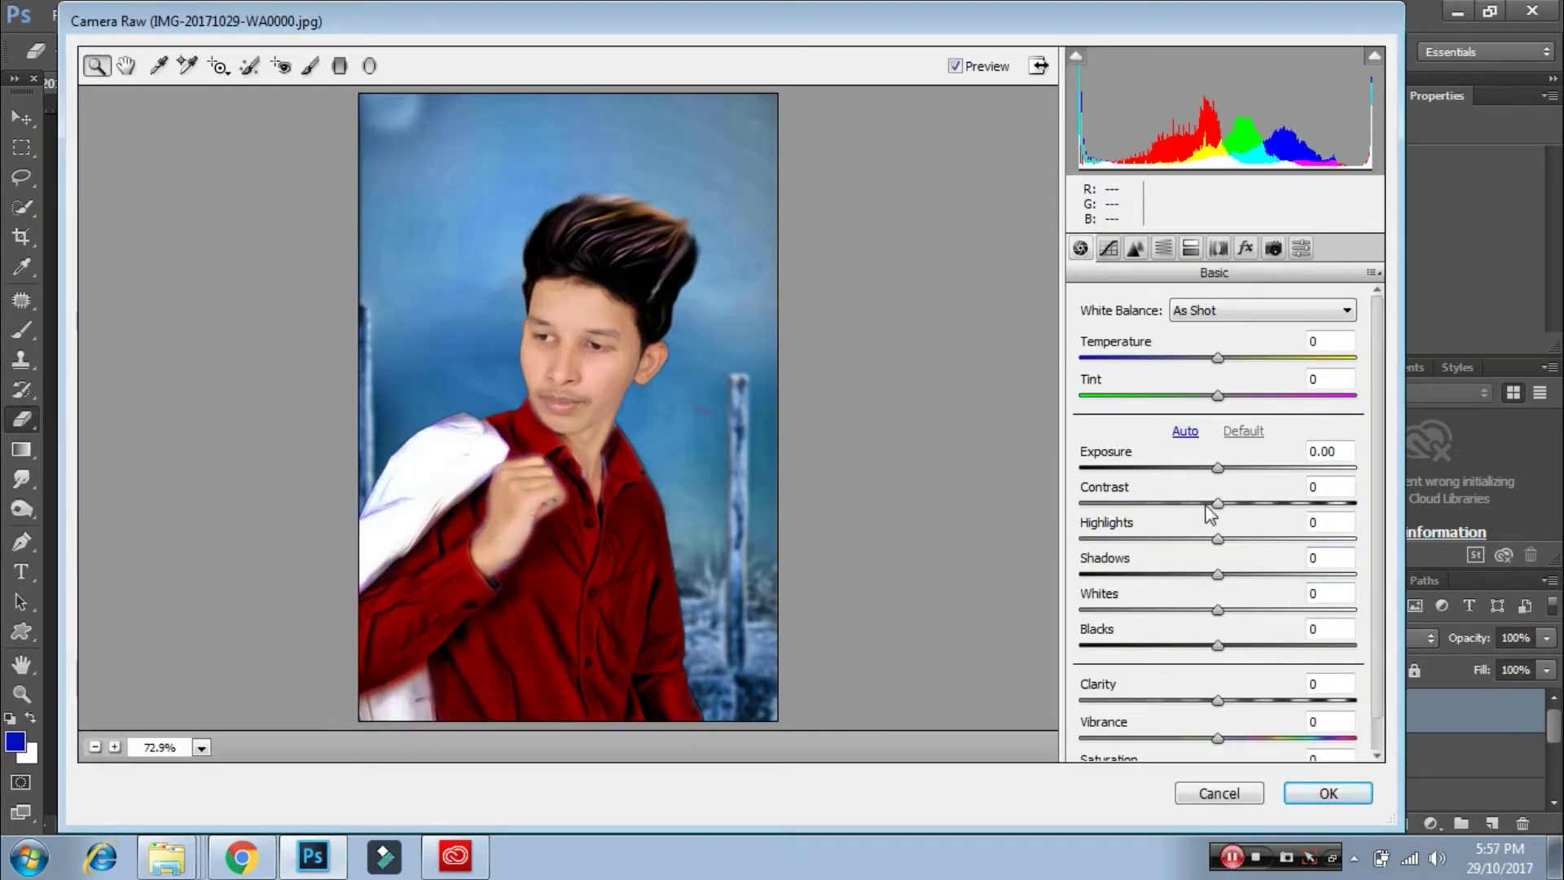
{"action": "mouse_move", "coordinate": [1220, 701]}
{"action": "left_mouse_down"}
{"action": "mouse_move", "coordinate": [1259, 701]}
{"action": "mouse_move", "coordinate": [1273, 742]}
{"action": "left_mouse_up"}
{"action": "scroll", "coordinate": [1239, 733], "scroll_direction": "down", "scroll_amount": 1}
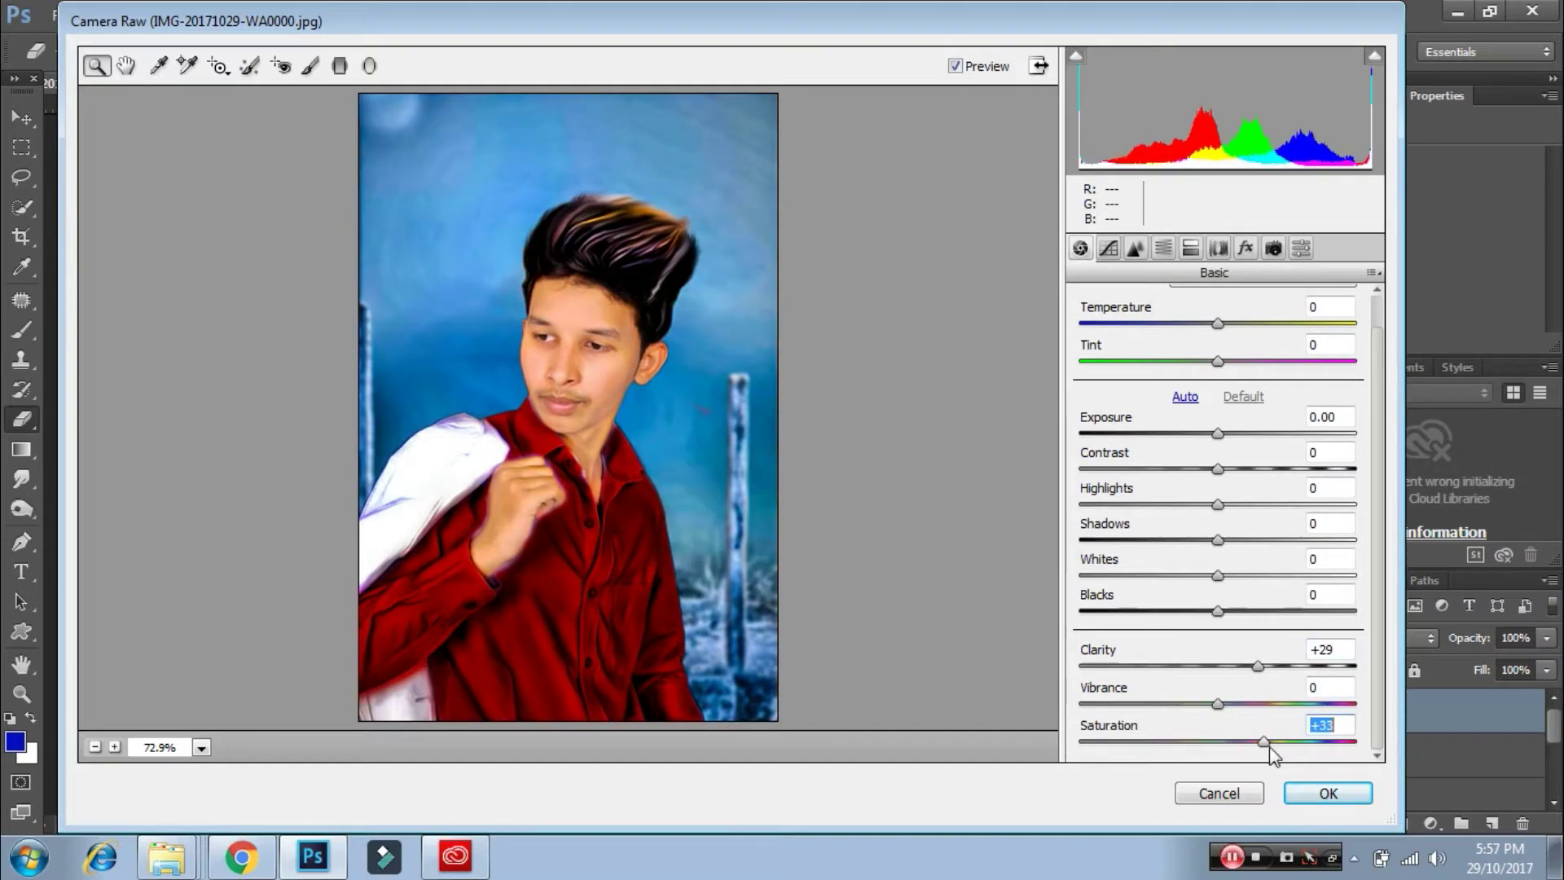
{"action": "left_click", "coordinate": [1164, 248]}
{"action": "left_click_drag", "start_coordinate": [1224, 449], "coordinate": [1289, 450]}
{"action": "left_click", "coordinate": [1216, 335]}
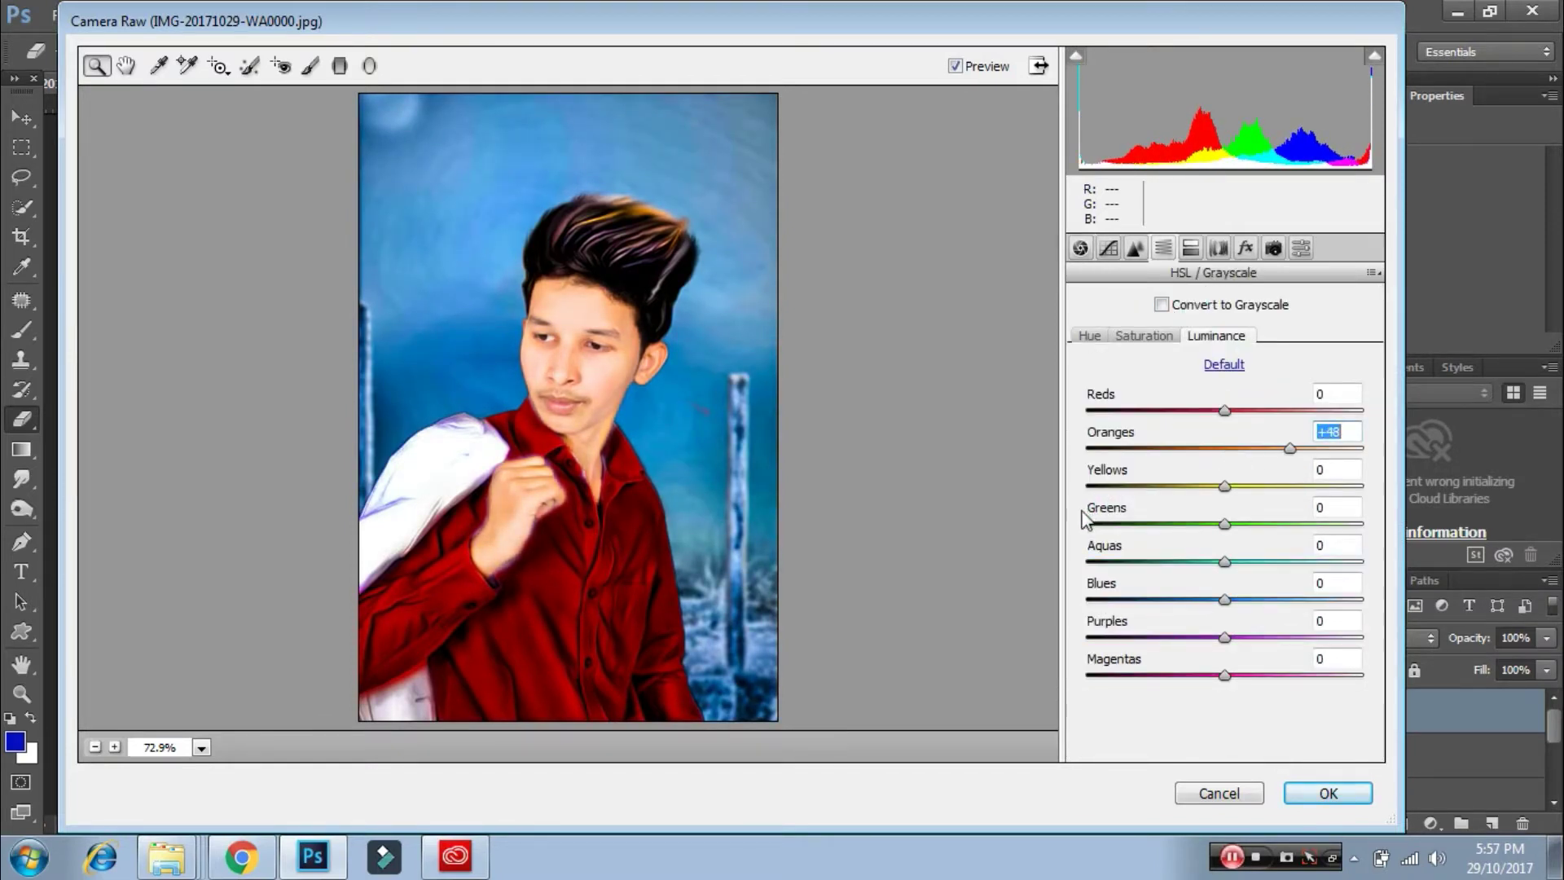
{"action": "left_click_drag", "start_coordinate": [1239, 638], "coordinate": [1183, 659]}
- Adjust a basic slider and review the detail, split toning and calibration panels
{"action": "left_click", "coordinate": [1090, 336]}
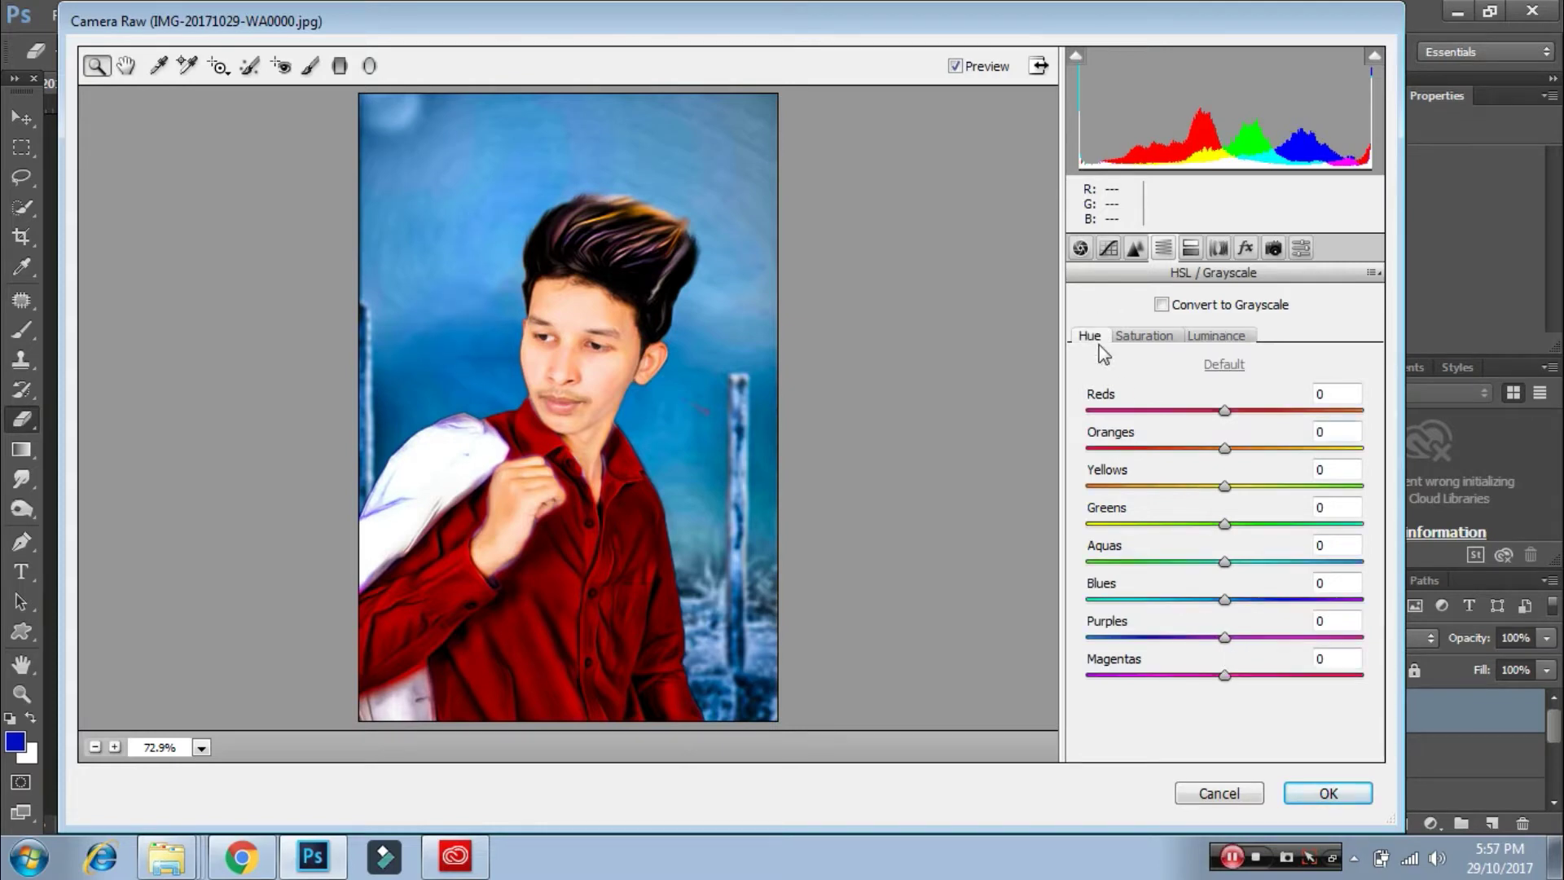
{"action": "left_click", "coordinate": [1081, 248]}
{"action": "scroll", "coordinate": [1239, 721], "scroll_direction": "down", "scroll_amount": 1}
{"action": "left_click_drag", "start_coordinate": [1281, 748], "coordinate": [1240, 744]}
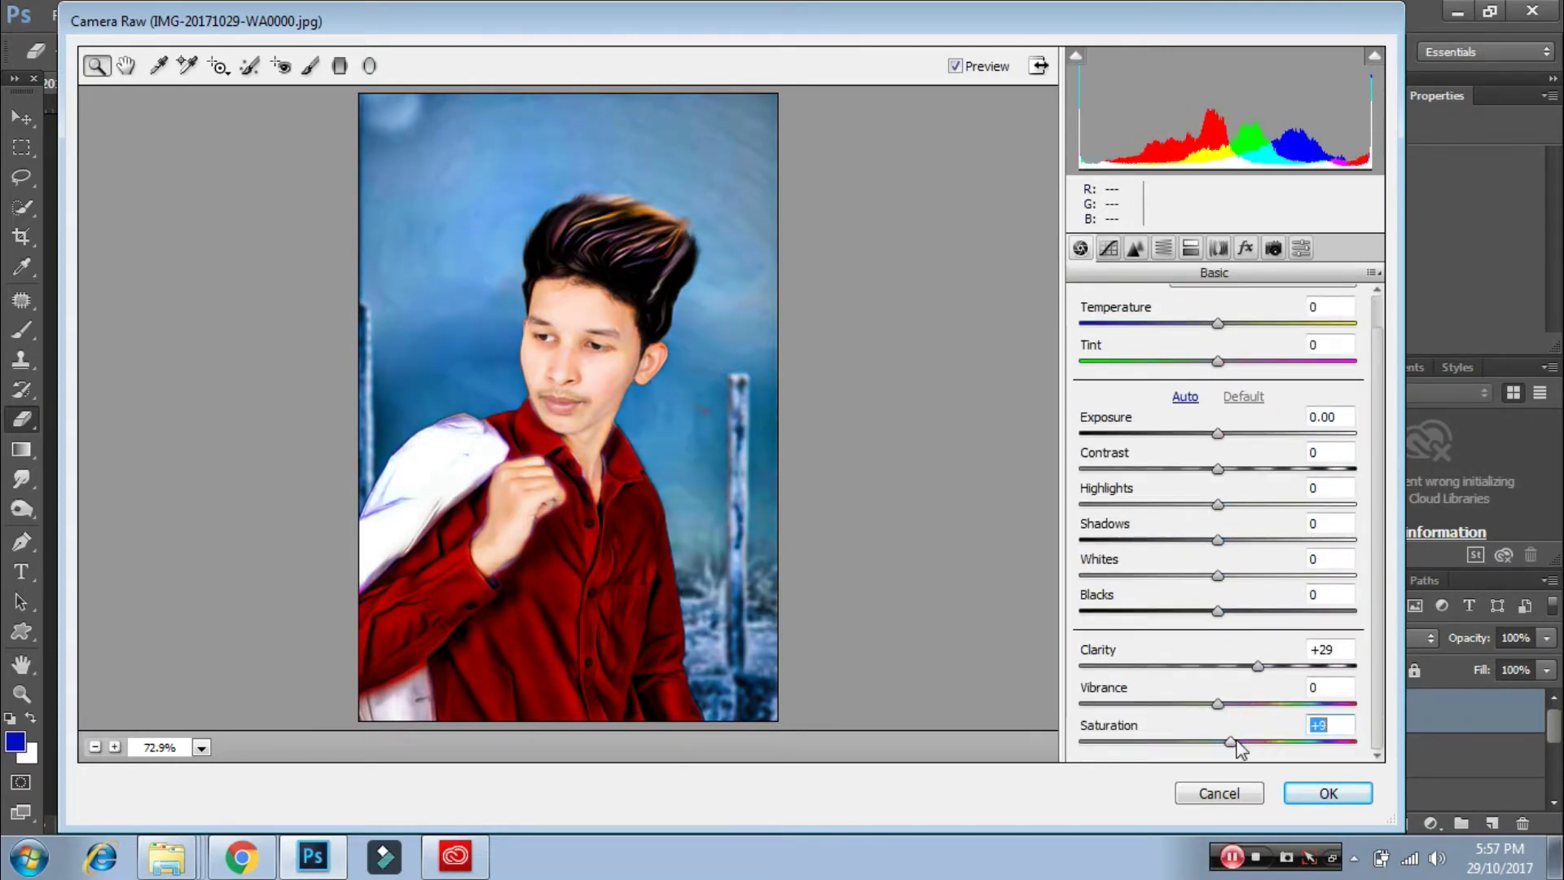
{"action": "scroll", "coordinate": [1152, 332], "scroll_direction": "up", "scroll_amount": 2}
{"action": "left_click", "coordinate": [1135, 248]}
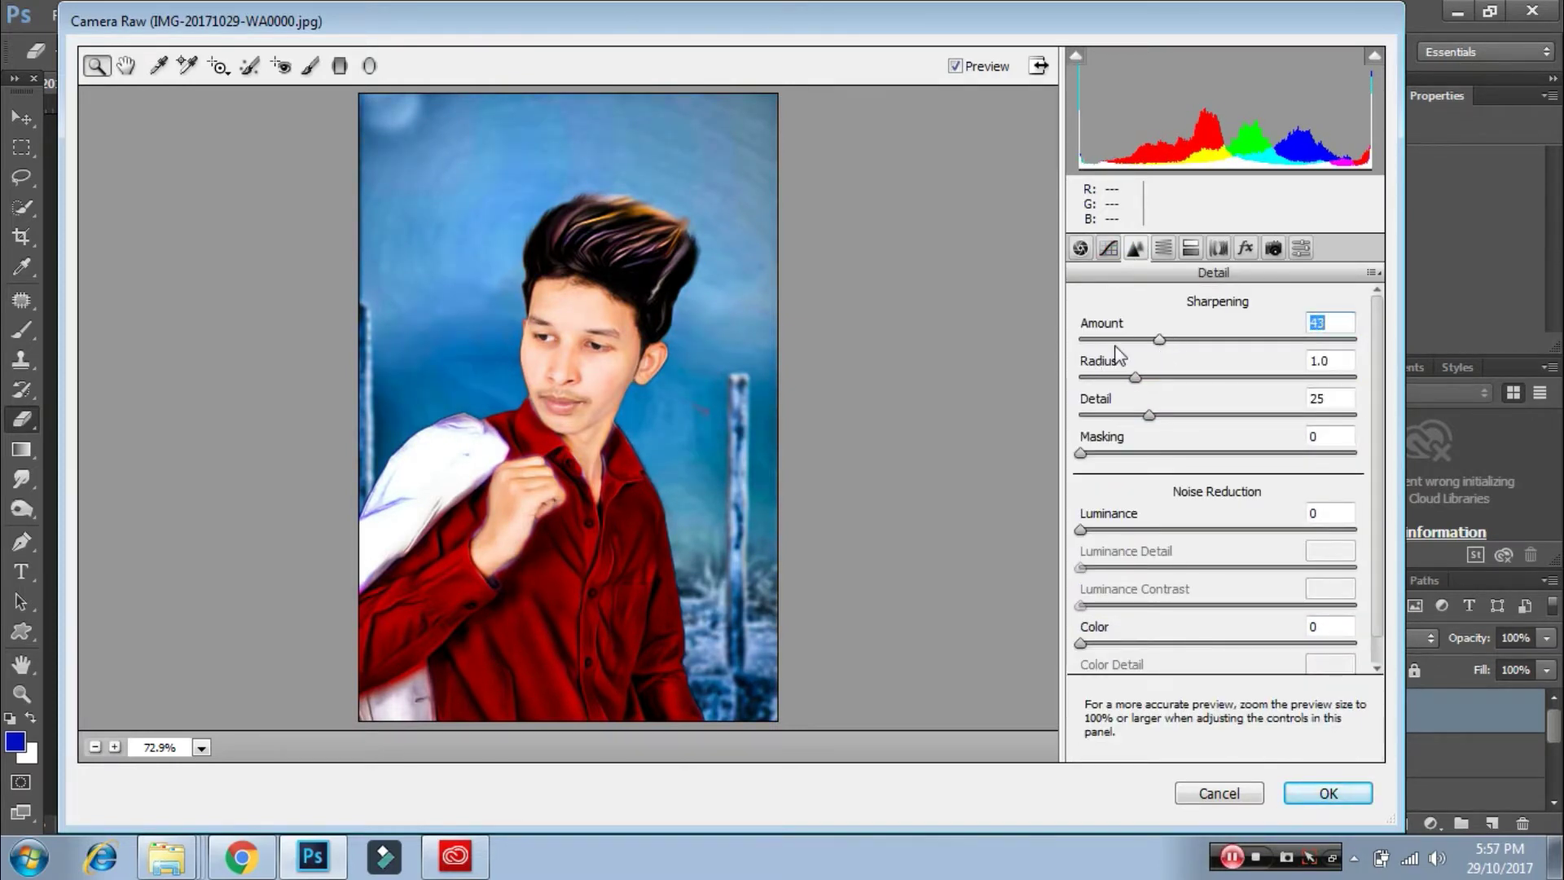
{"action": "left_click", "coordinate": [1188, 248]}
{"action": "left_click", "coordinate": [1274, 248]}
{"action": "key", "text": "ctrl+alt+1"}
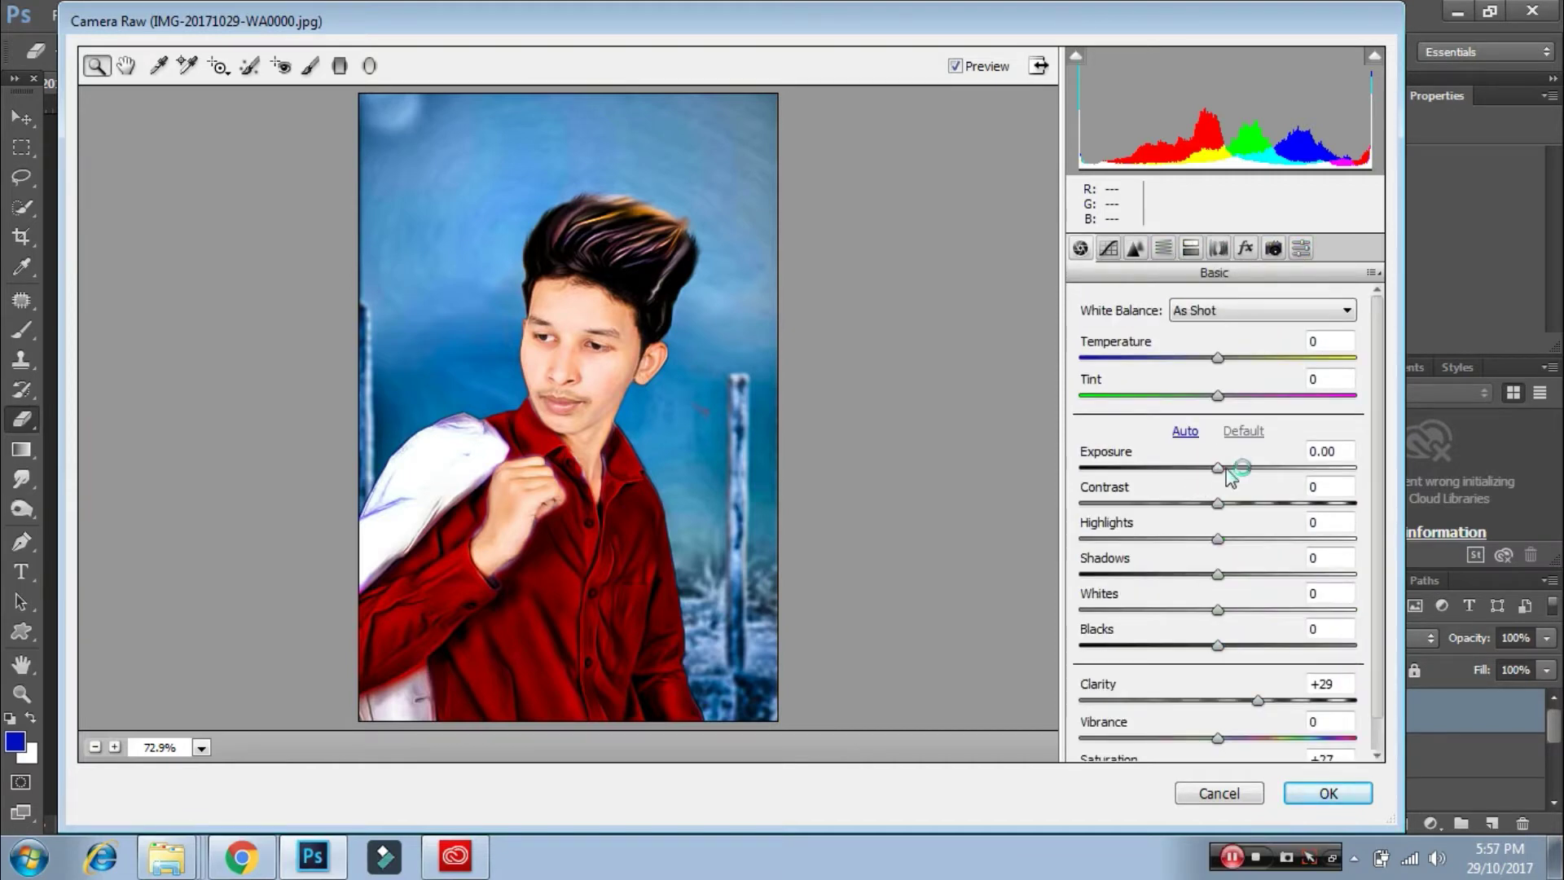
- Set Contrast +15, Shadows +33, Whites +6, Blacks -59, Clarity +29, Saturation +27 and apply
{"action": "left_click", "coordinate": [1231, 468]}
{"action": "left_click_drag", "start_coordinate": [1218, 503], "coordinate": [1242, 505]}
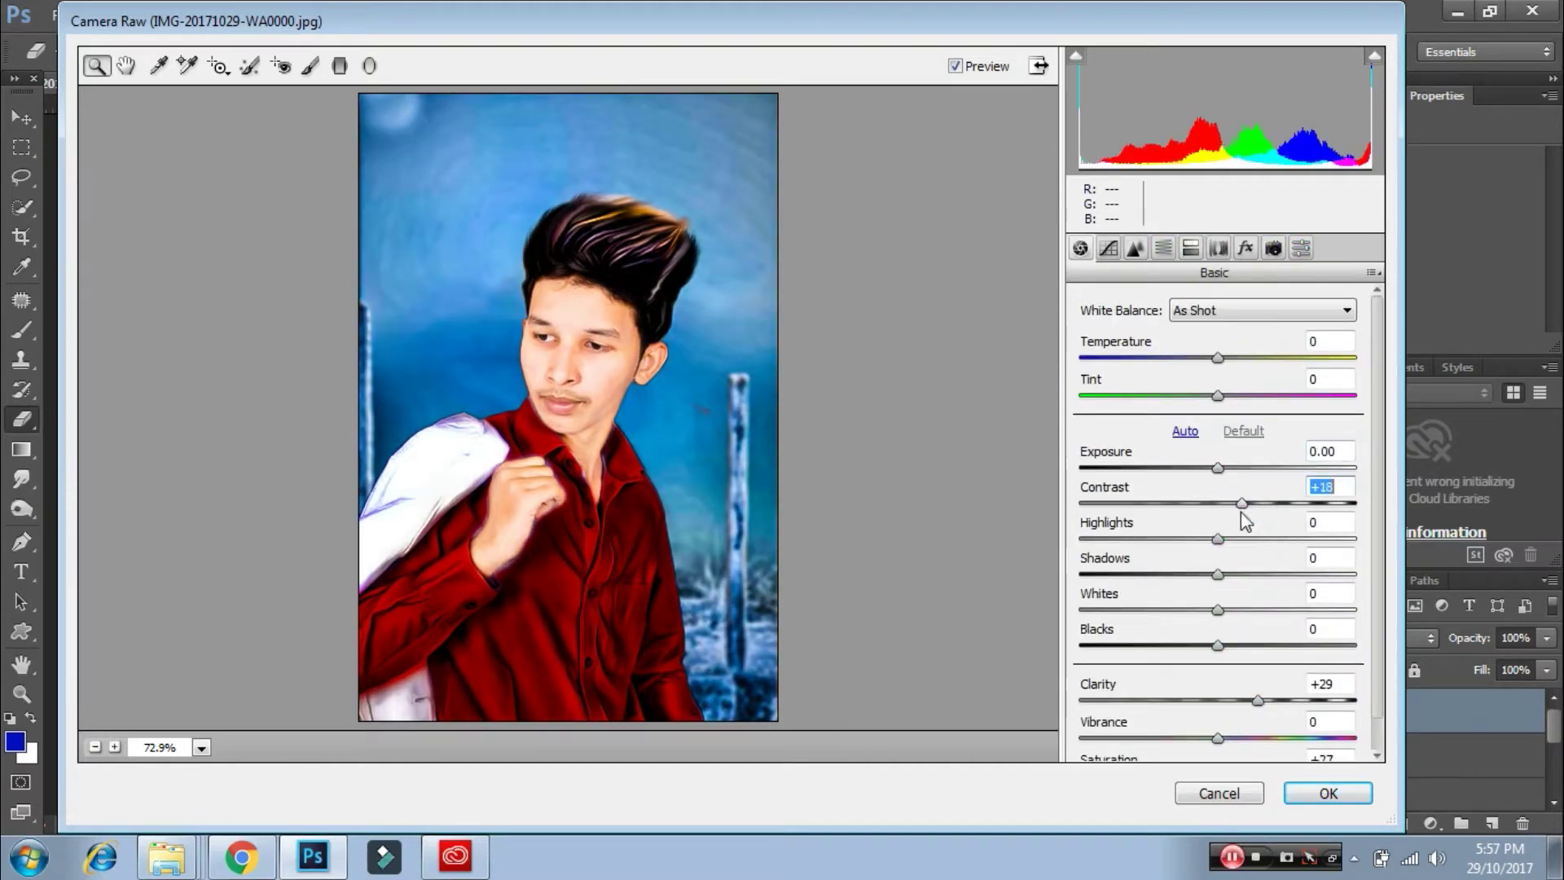
{"action": "scroll", "coordinate": [1245, 521], "scroll_direction": "down", "scroll_amount": 1}
{"action": "mouse_move", "coordinate": [1218, 611]}
{"action": "left_mouse_down"}
{"action": "mouse_move", "coordinate": [1162, 612]}
{"action": "mouse_move", "coordinate": [1257, 540]}
{"action": "left_mouse_up"}
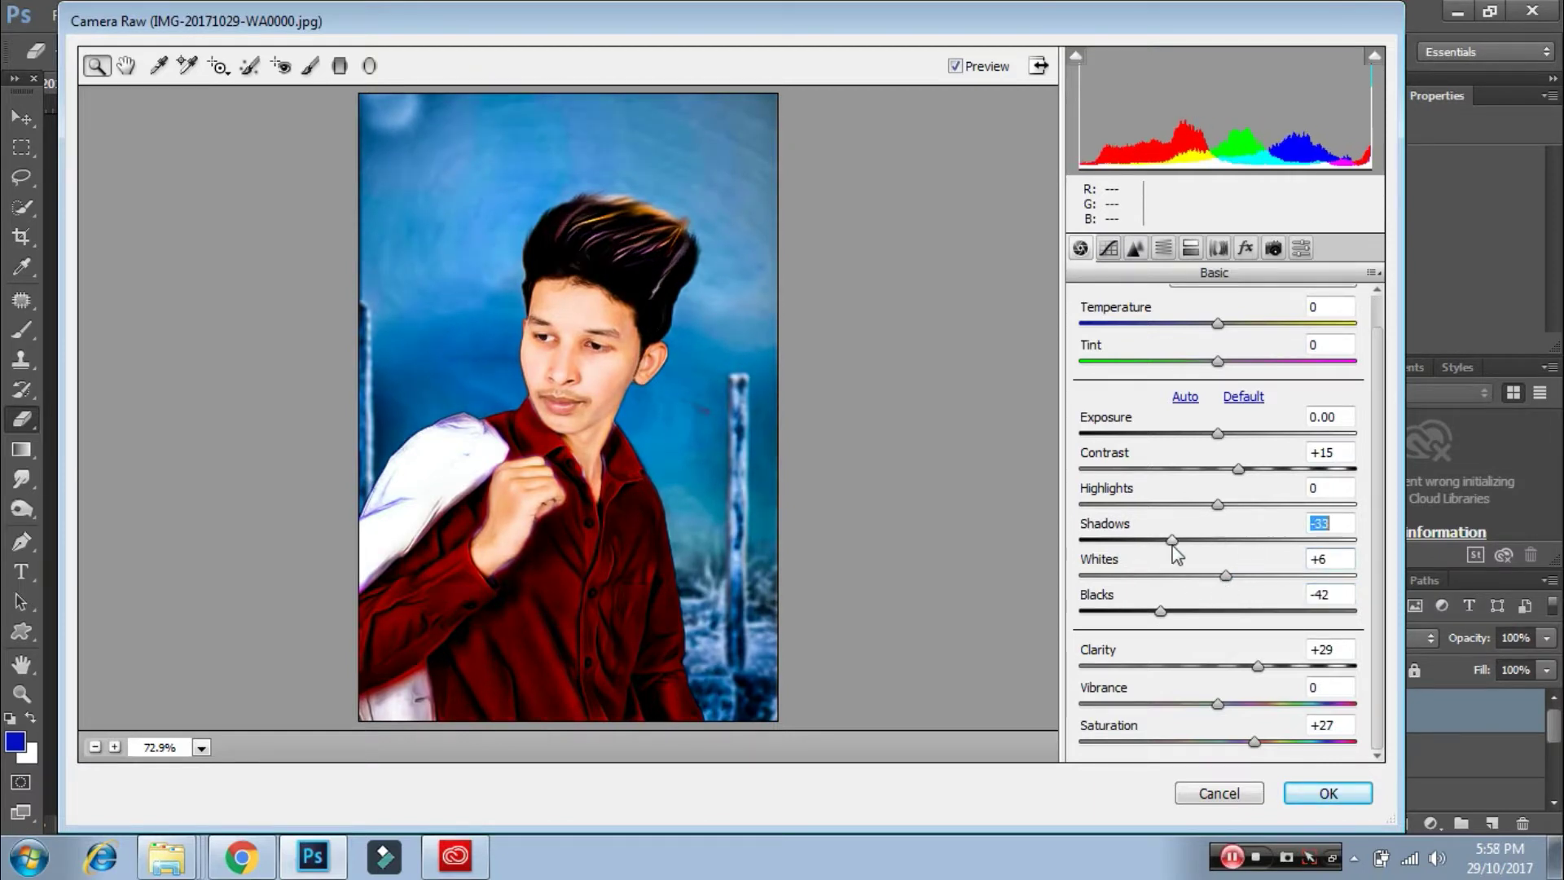
{"action": "left_click_drag", "start_coordinate": [1160, 611], "coordinate": [1137, 612]}
{"action": "left_click_drag", "start_coordinate": [1258, 540], "coordinate": [1263, 542]}
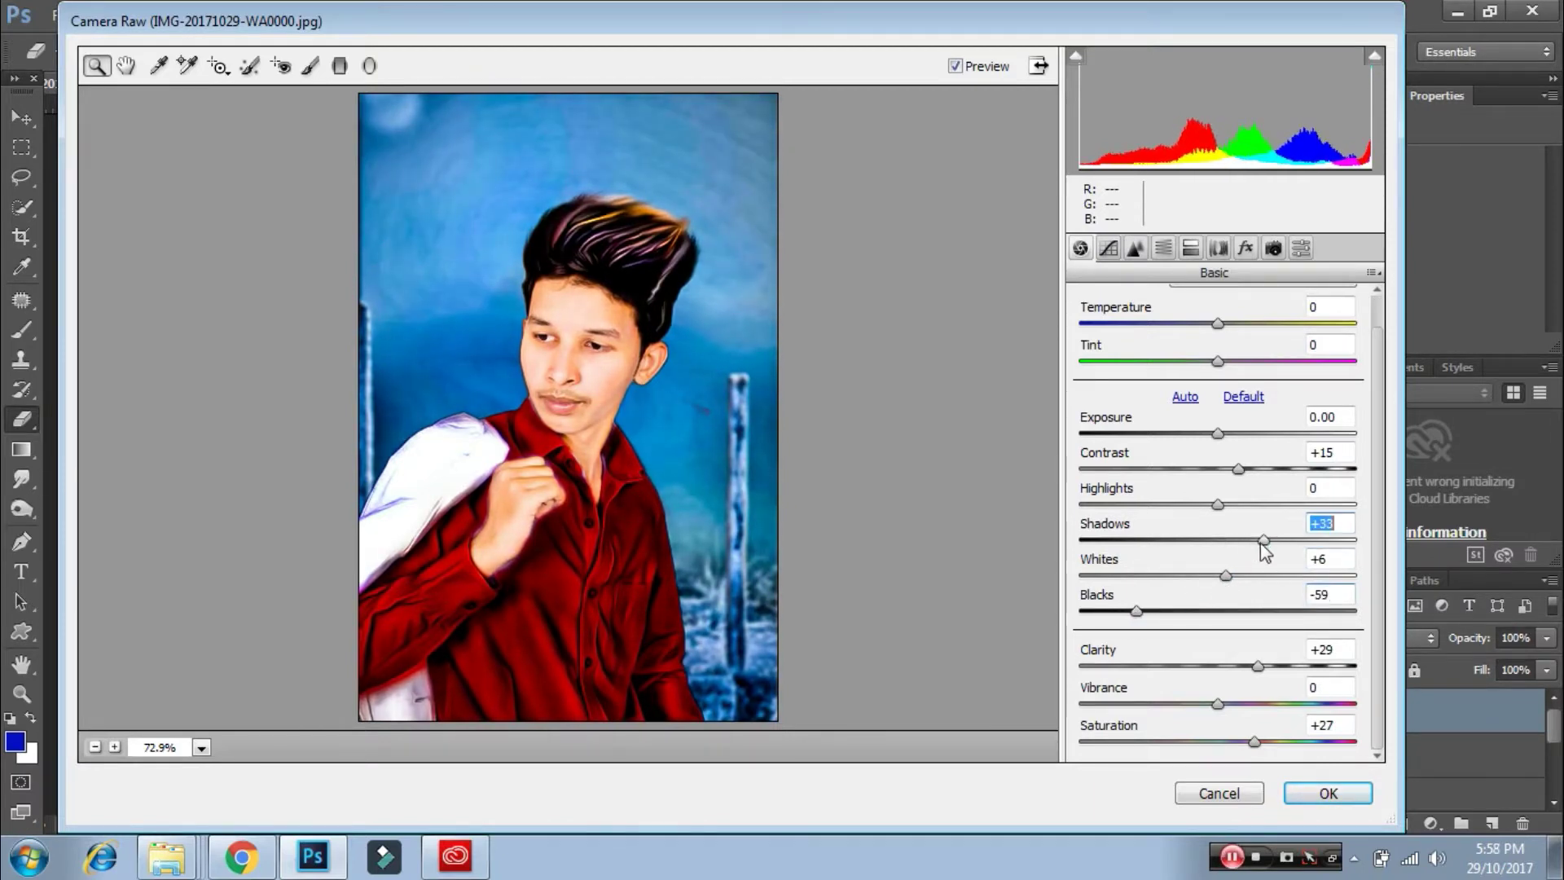
{"action": "left_click", "coordinate": [1328, 793]}
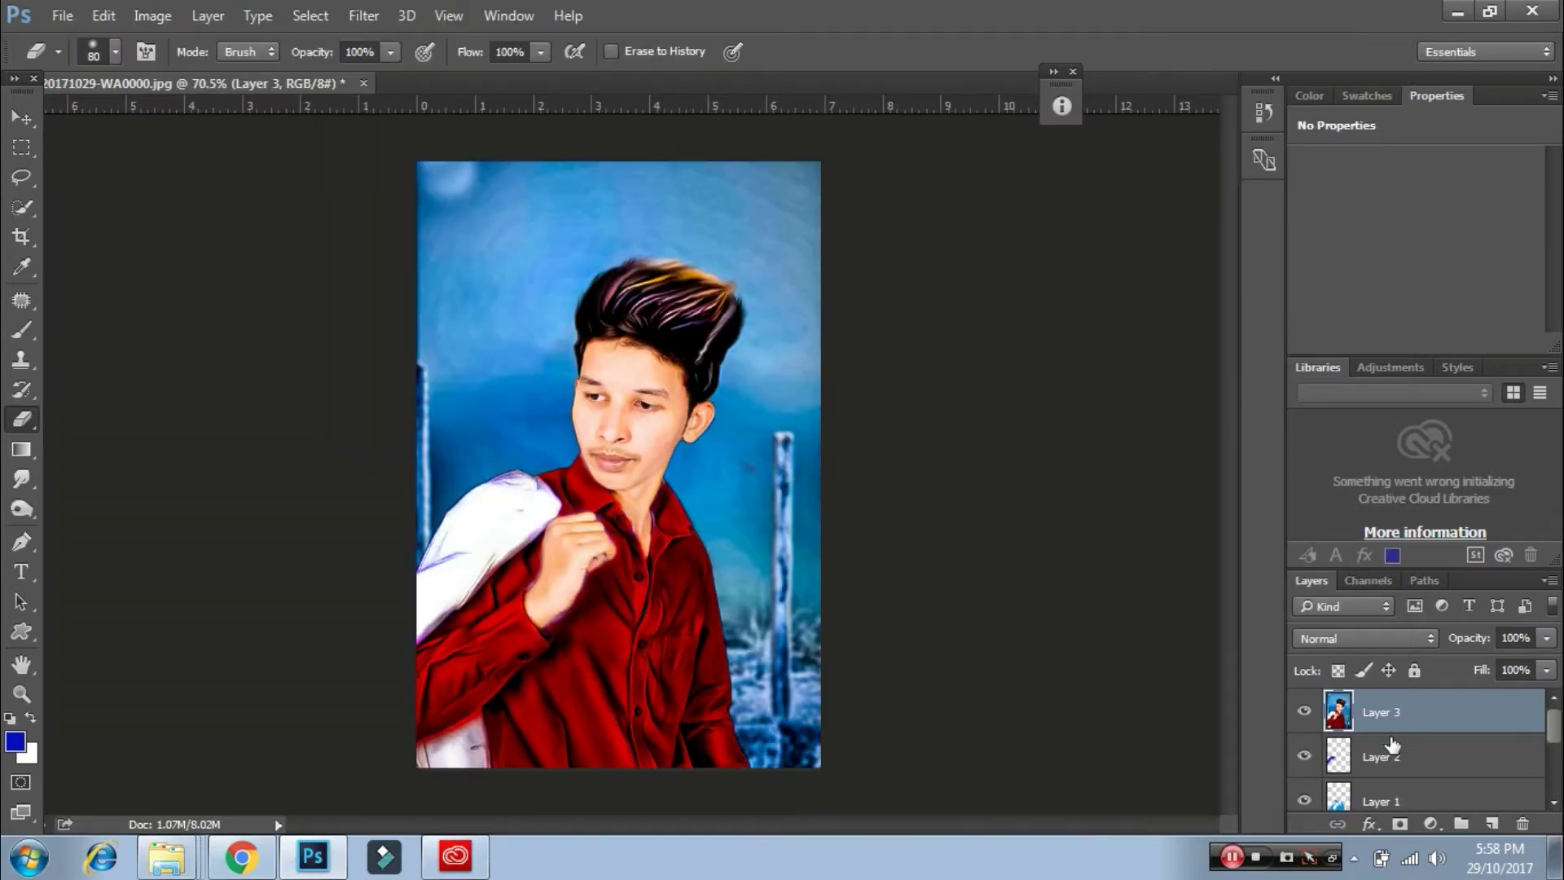
- Inspect the face and hand, hide Layer 3 to compare, and stamp visible layers into Layer 4
{"action": "scroll", "coordinate": [639, 370], "scroll_direction": "up", "scroll_amount": 5}
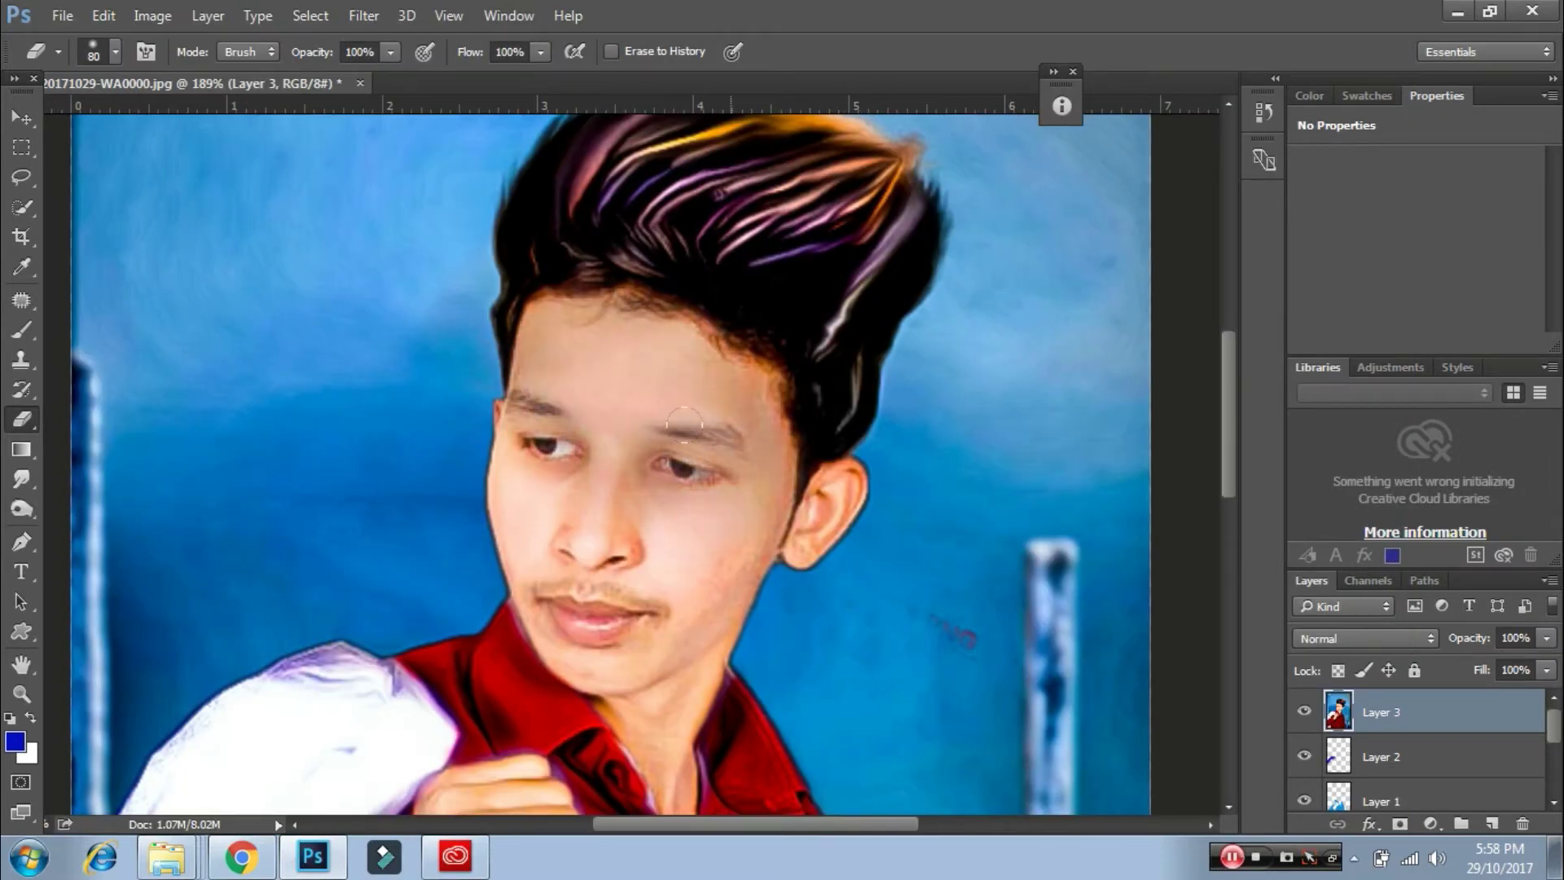
{"action": "key", "text": "bracketleft"}
{"action": "key", "text": "bracketleft"}
{"action": "scroll", "coordinate": [716, 560], "scroll_direction": "down", "scroll_amount": 2}
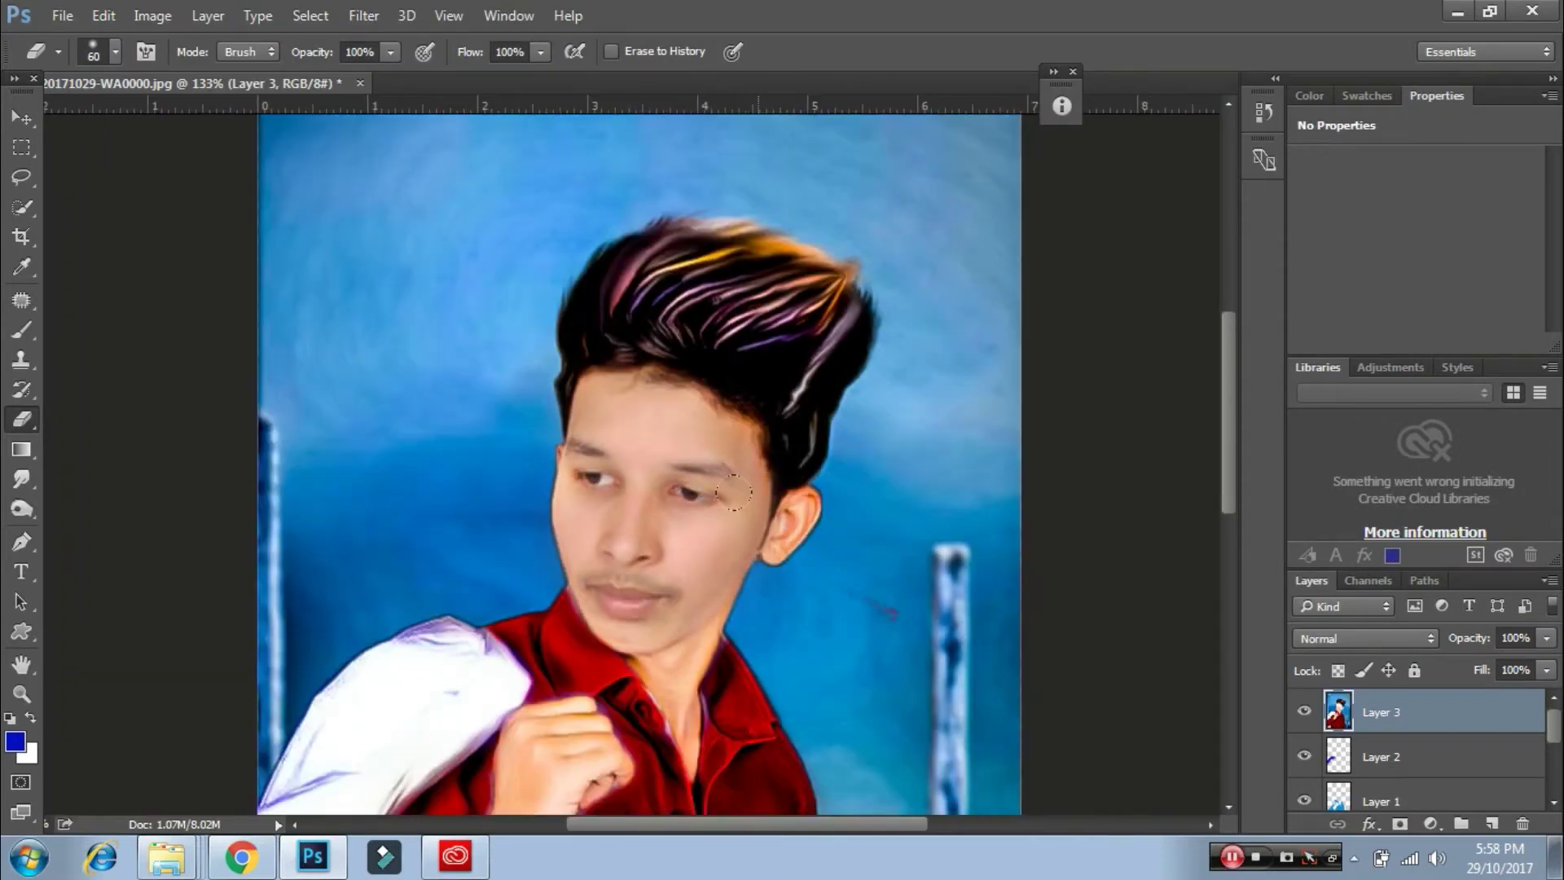
{"action": "left_click_drag", "start_coordinate": [672, 653], "coordinate": [654, 541]}
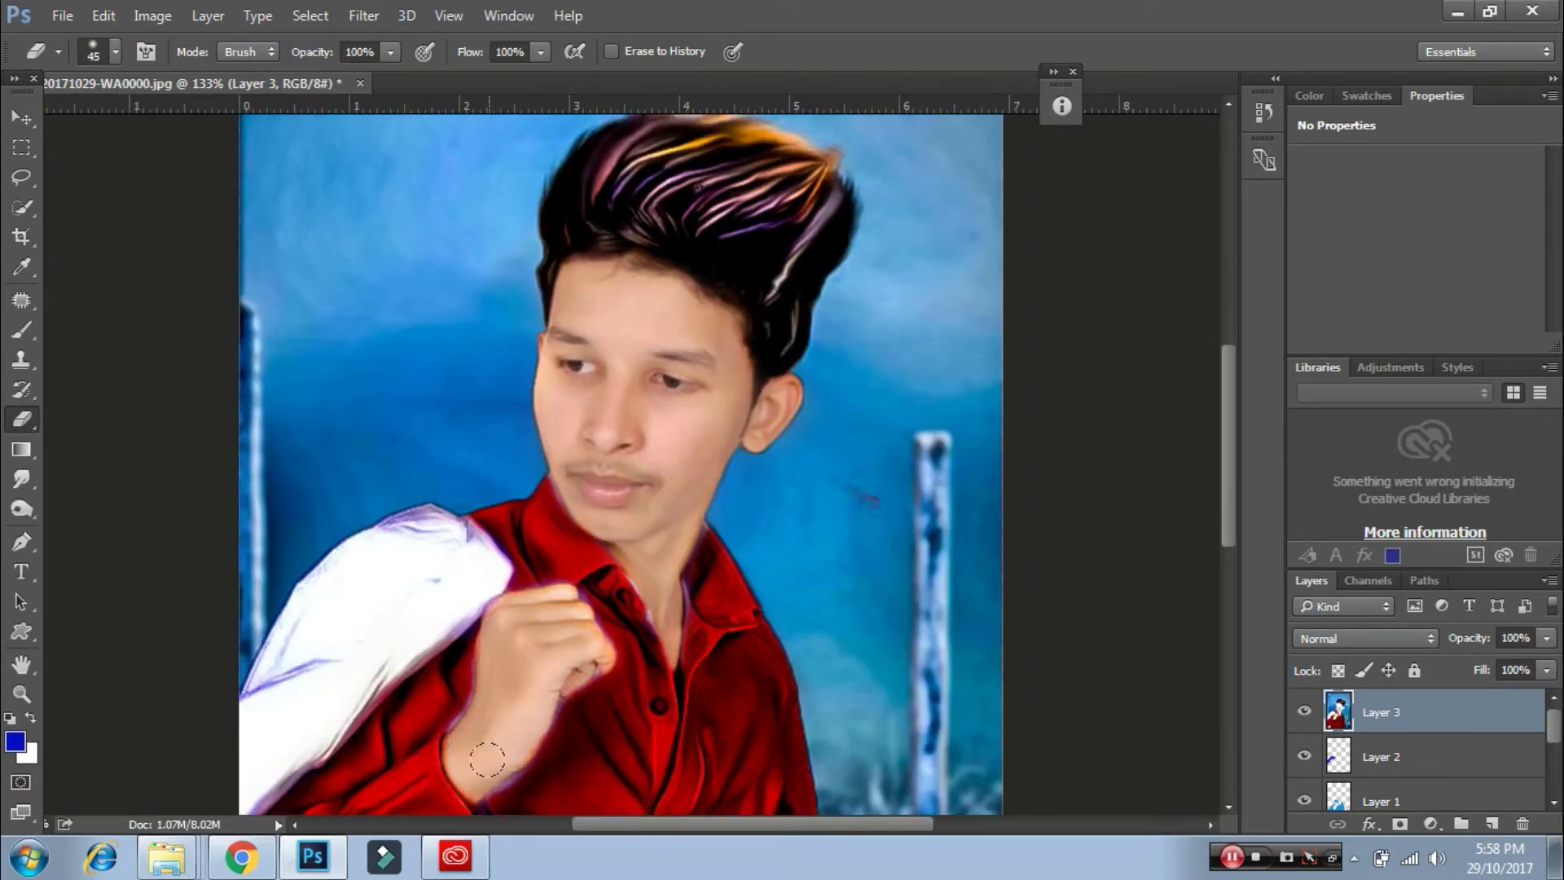
{"action": "scroll", "coordinate": [556, 562], "scroll_direction": "down", "scroll_amount": 2}
{"action": "left_click", "coordinate": [1412, 744]}
{"action": "left_click", "coordinate": [1304, 711]}
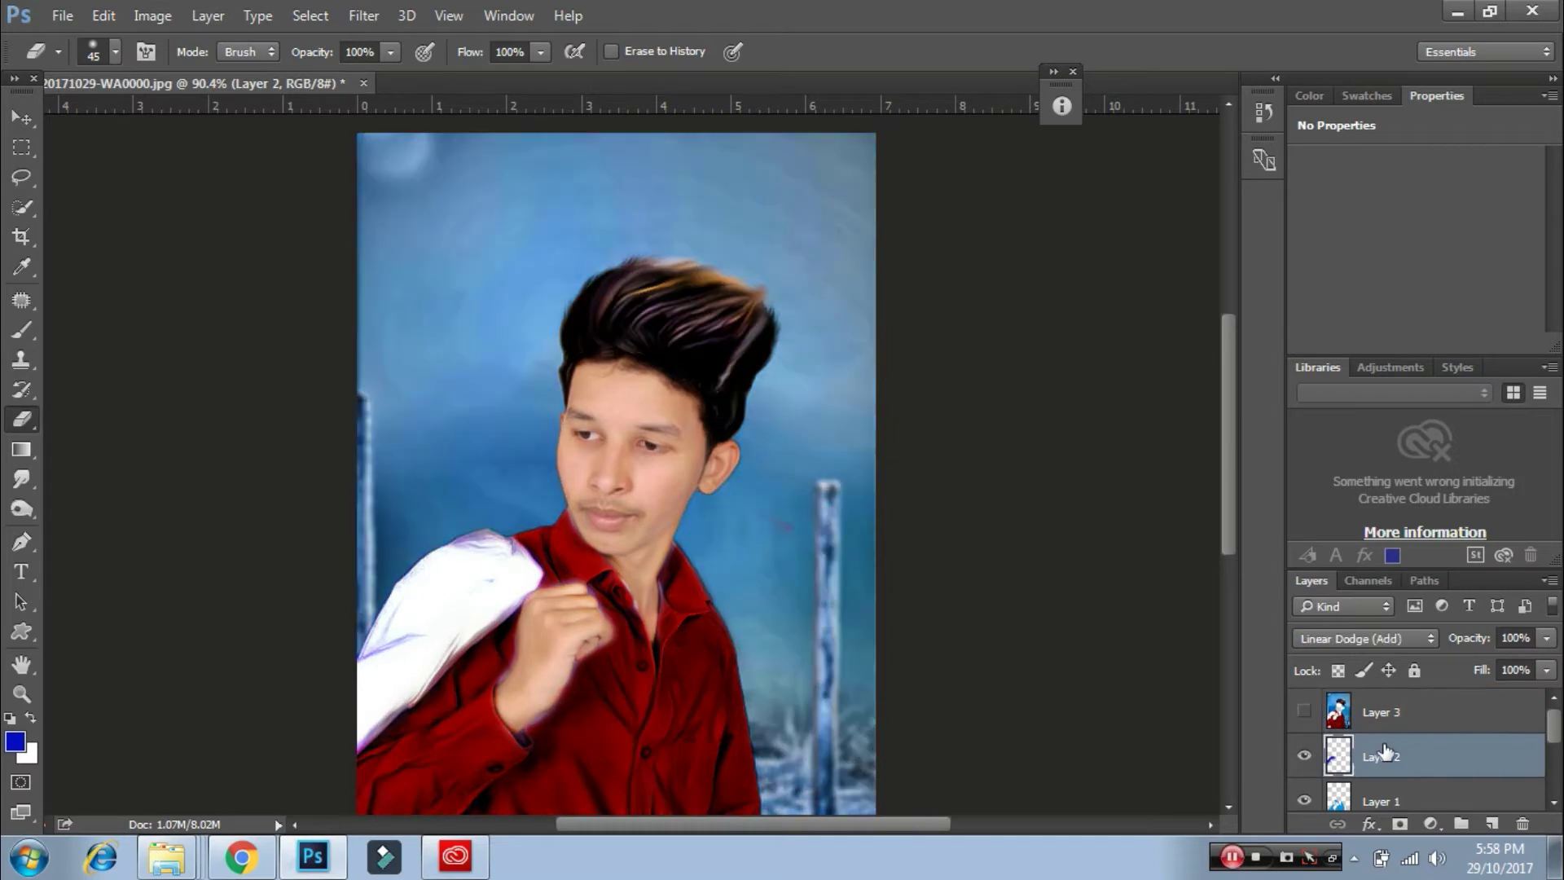
{"action": "key", "text": "ctrl+z"}
- In Camera Raw on Layer 4, set Whites +30, Blacks -55, Highlights +44 and Contrast +9
{"action": "left_click", "coordinate": [380, 15]}
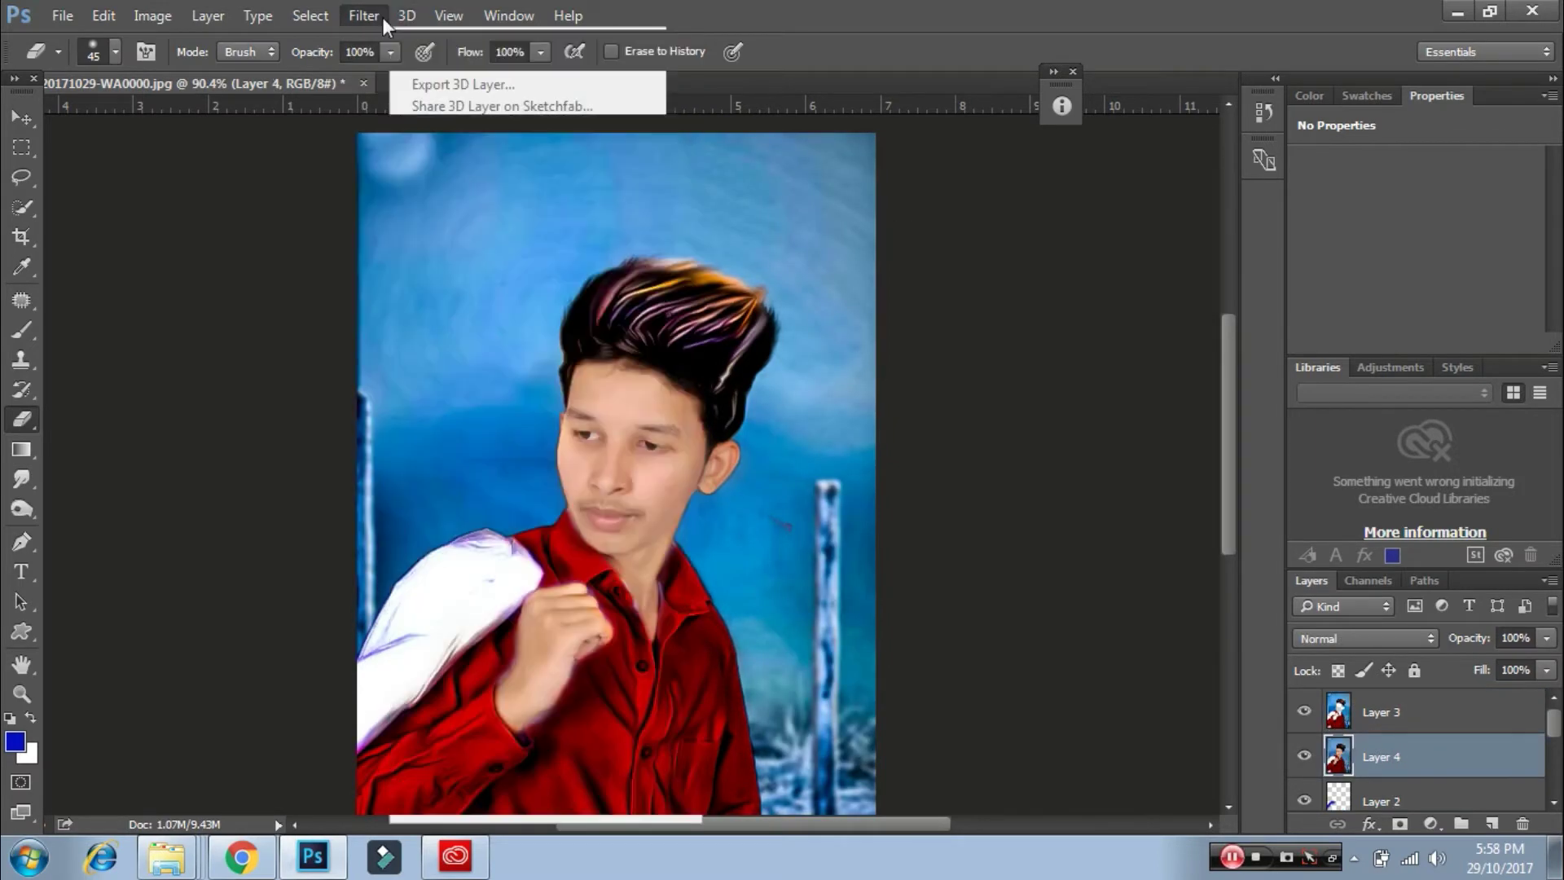
{"action": "left_click", "coordinate": [446, 152]}
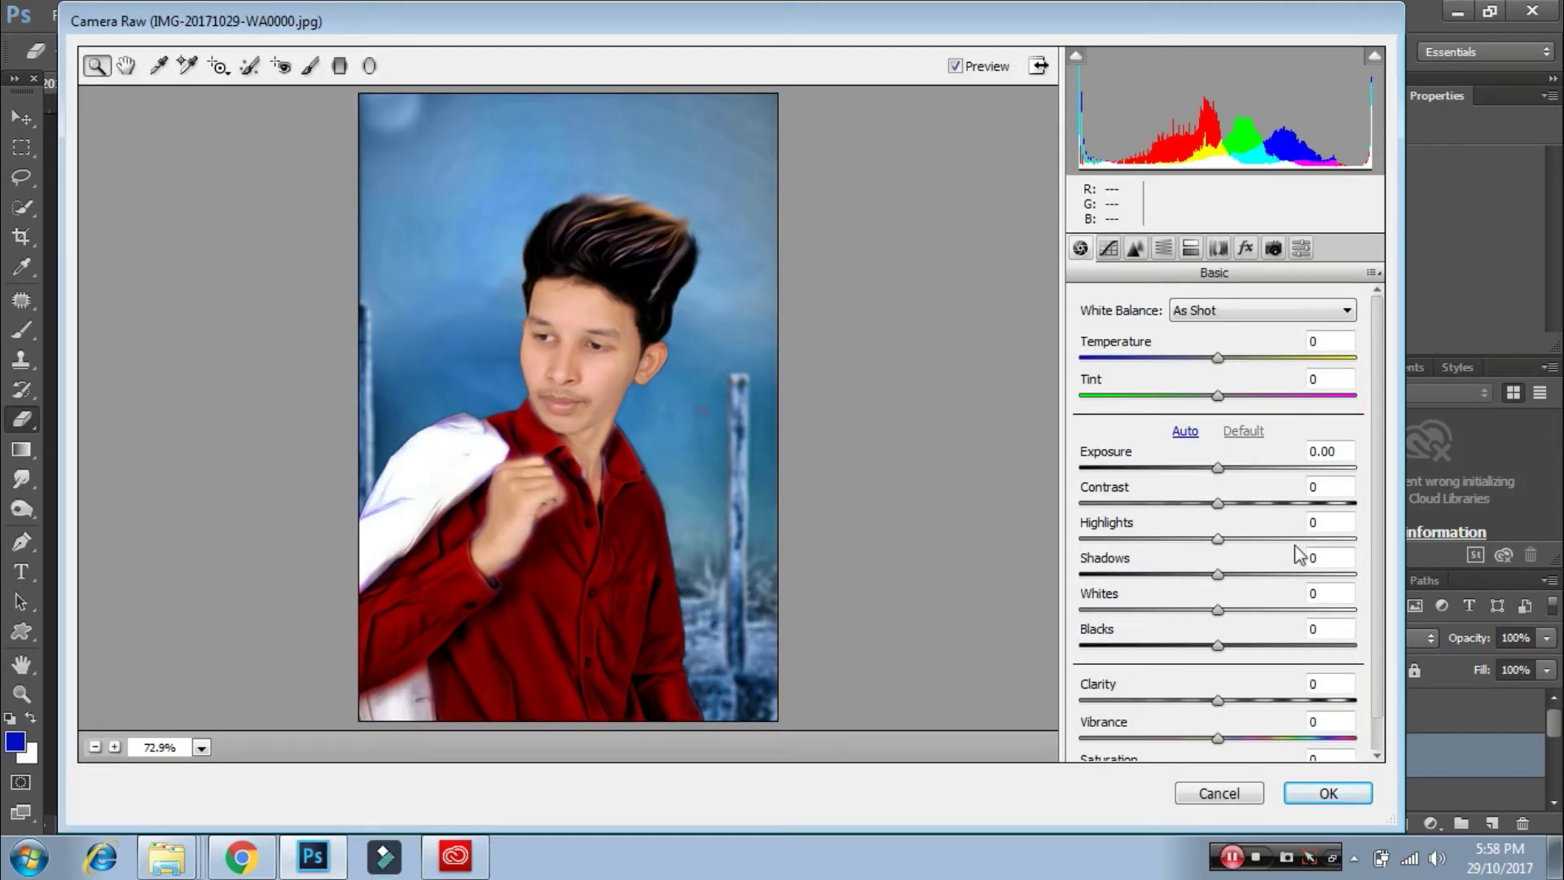
{"action": "left_click_drag", "start_coordinate": [1217, 610], "coordinate": [1258, 609]}
{"action": "mouse_move", "coordinate": [1217, 356]}
{"action": "left_mouse_down"}
{"action": "mouse_move", "coordinate": [1239, 358]}
{"action": "mouse_move", "coordinate": [1219, 360]}
{"action": "left_mouse_up"}
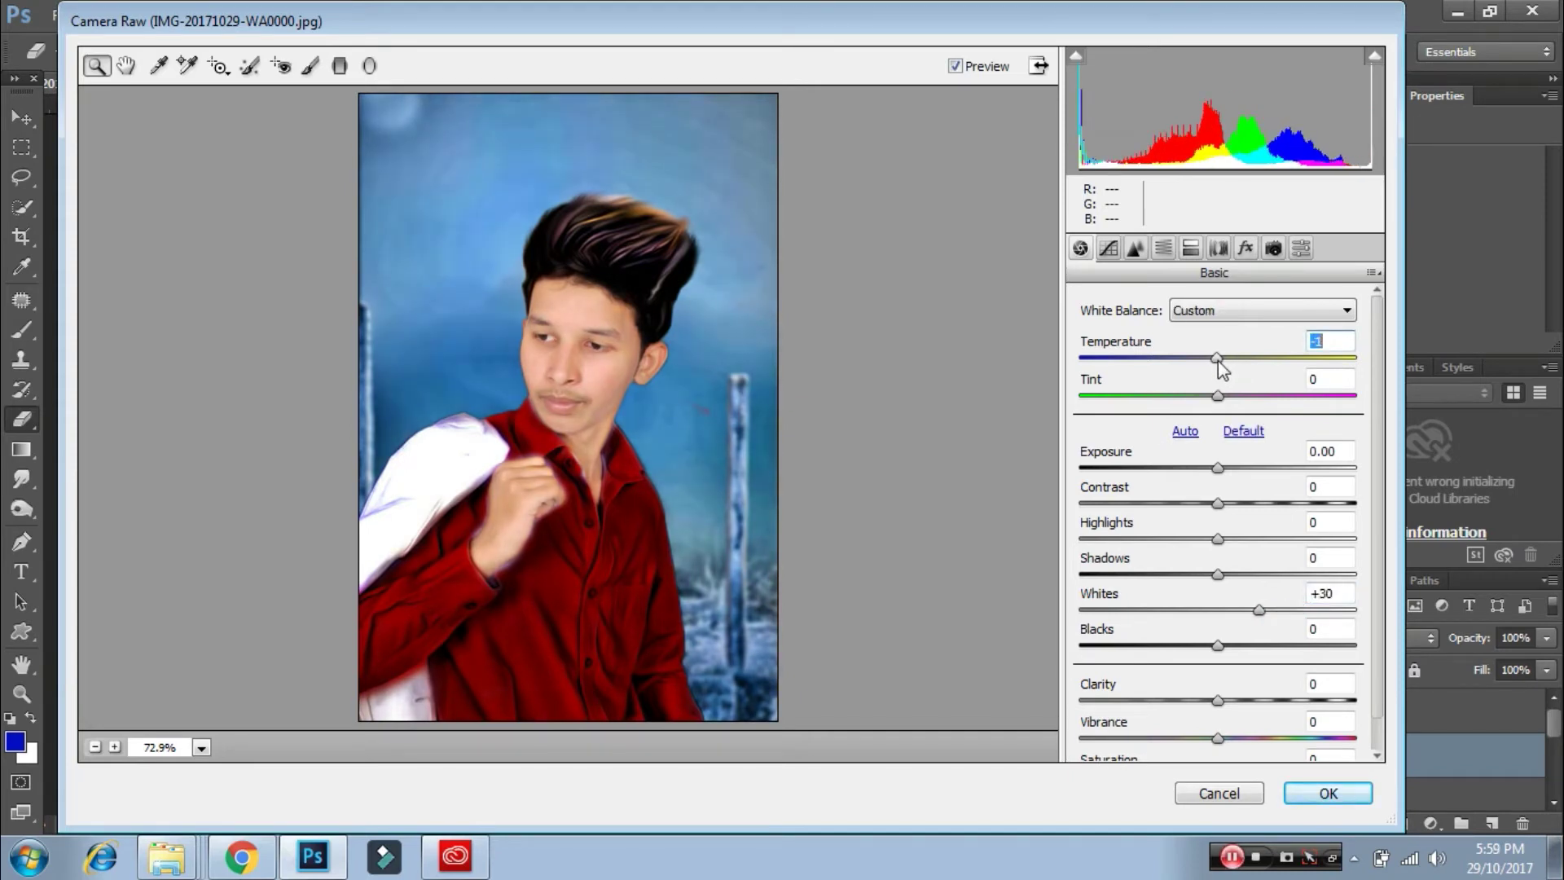
{"action": "left_click_drag", "start_coordinate": [1217, 646], "coordinate": [1144, 645]}
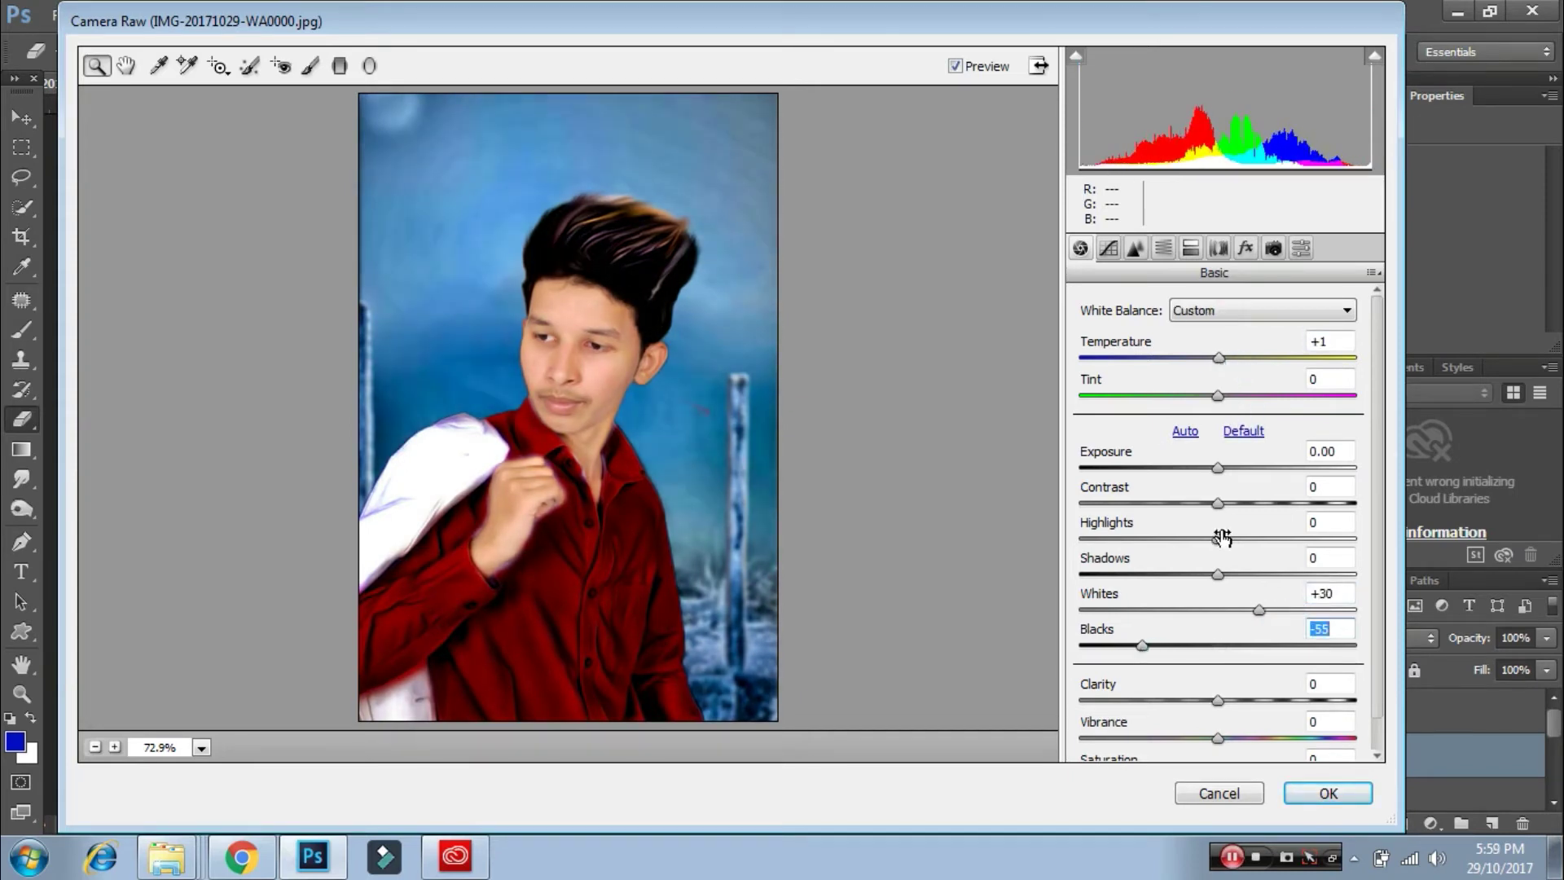
{"action": "mouse_move", "coordinate": [1222, 537]}
{"action": "left_mouse_down"}
{"action": "mouse_move", "coordinate": [1284, 540]}
{"action": "mouse_move", "coordinate": [1271, 510]}
{"action": "mouse_move", "coordinate": [1232, 522]}
{"action": "left_mouse_up"}
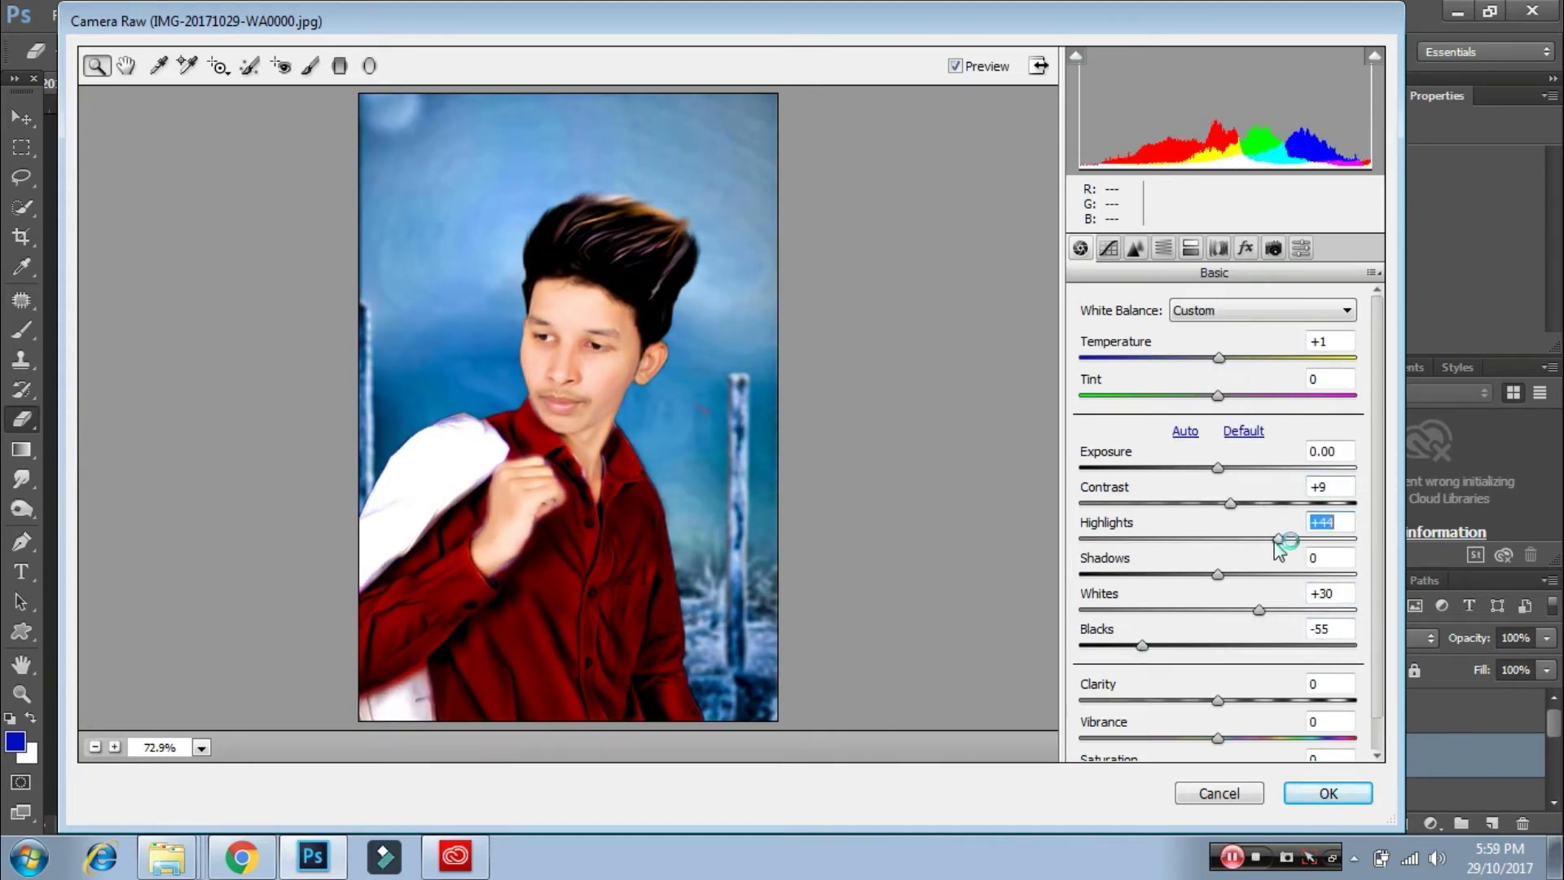
- Lighten the orange tones with HSL Luminance Oranges set to +9
{"action": "scroll", "coordinate": [1275, 540], "scroll_direction": "down", "scroll_amount": 1}
{"action": "left_click", "coordinate": [1164, 248]}
{"action": "left_click", "coordinate": [1216, 334]}
{"action": "left_click_drag", "start_coordinate": [1225, 448], "coordinate": [1267, 448]}
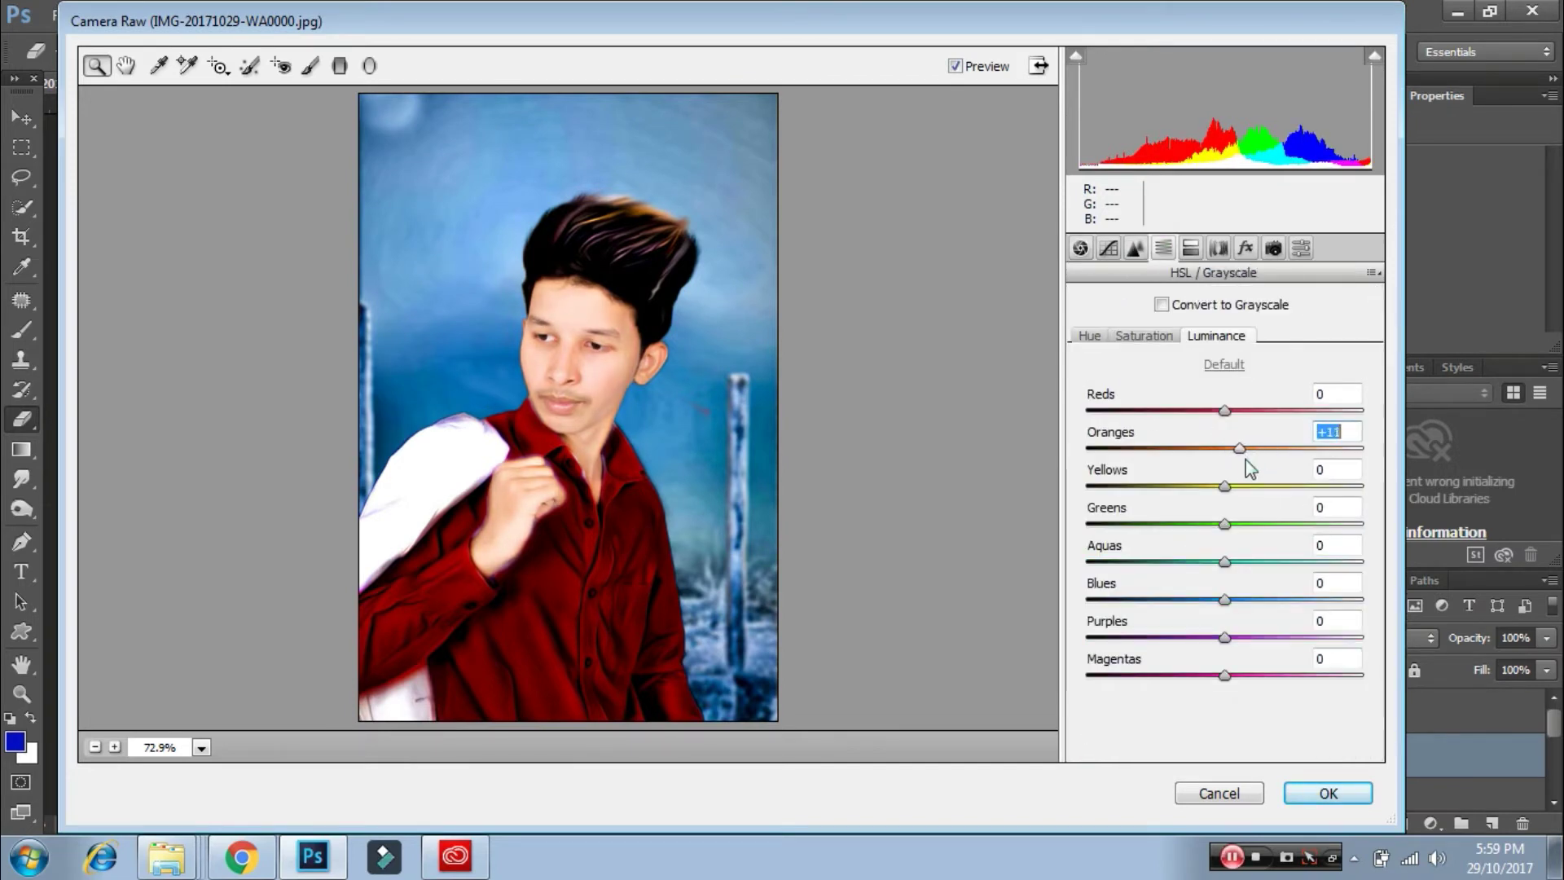
{"action": "left_click", "coordinate": [1135, 247]}
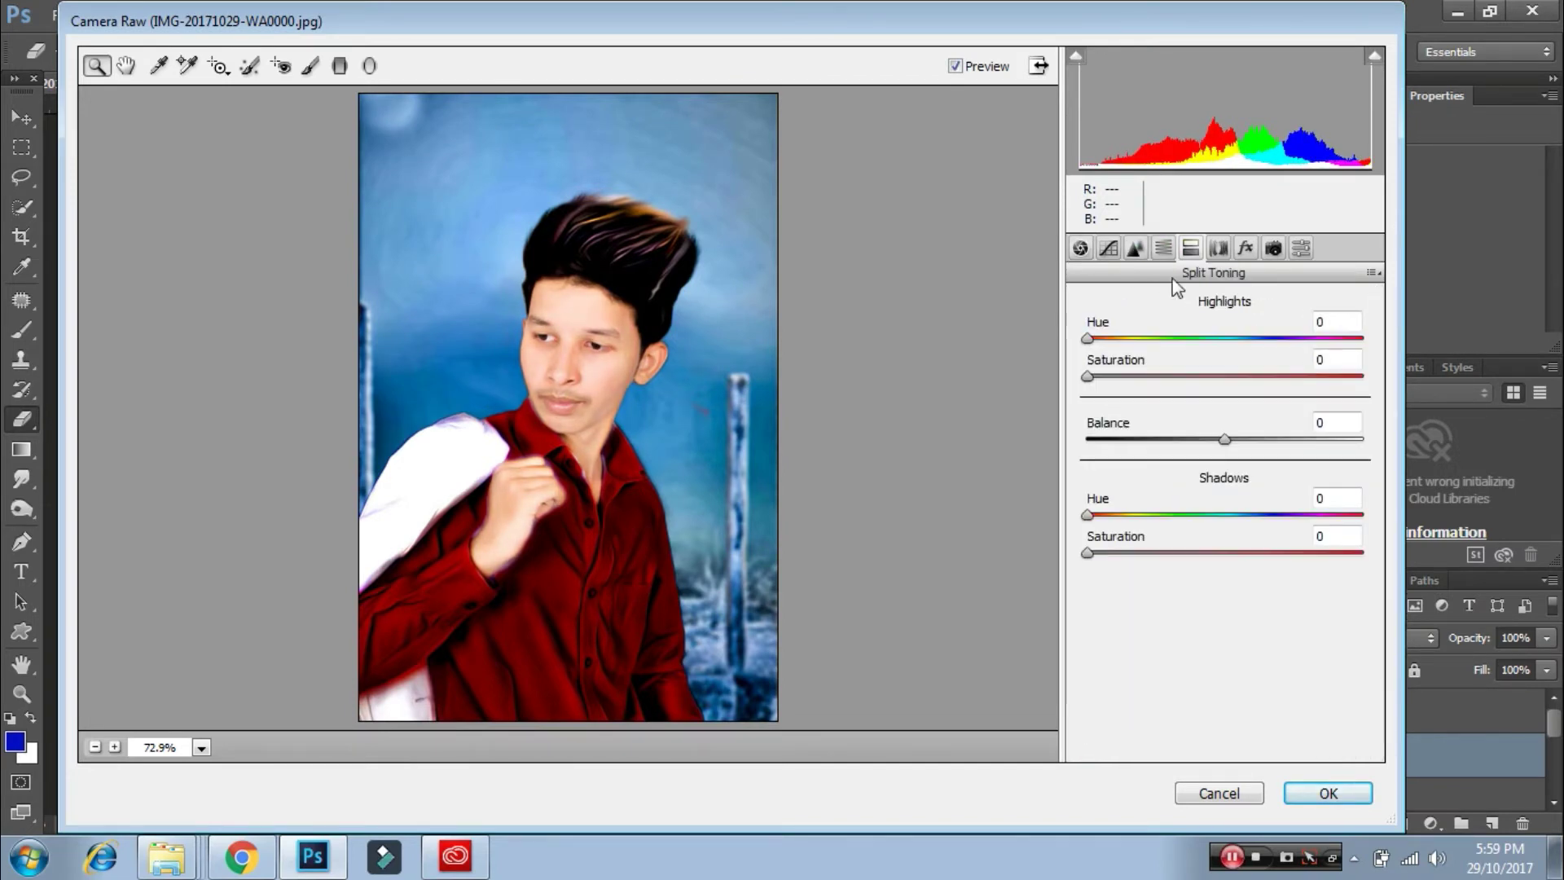
{"action": "left_click_drag", "start_coordinate": [1229, 450], "coordinate": [1240, 461]}
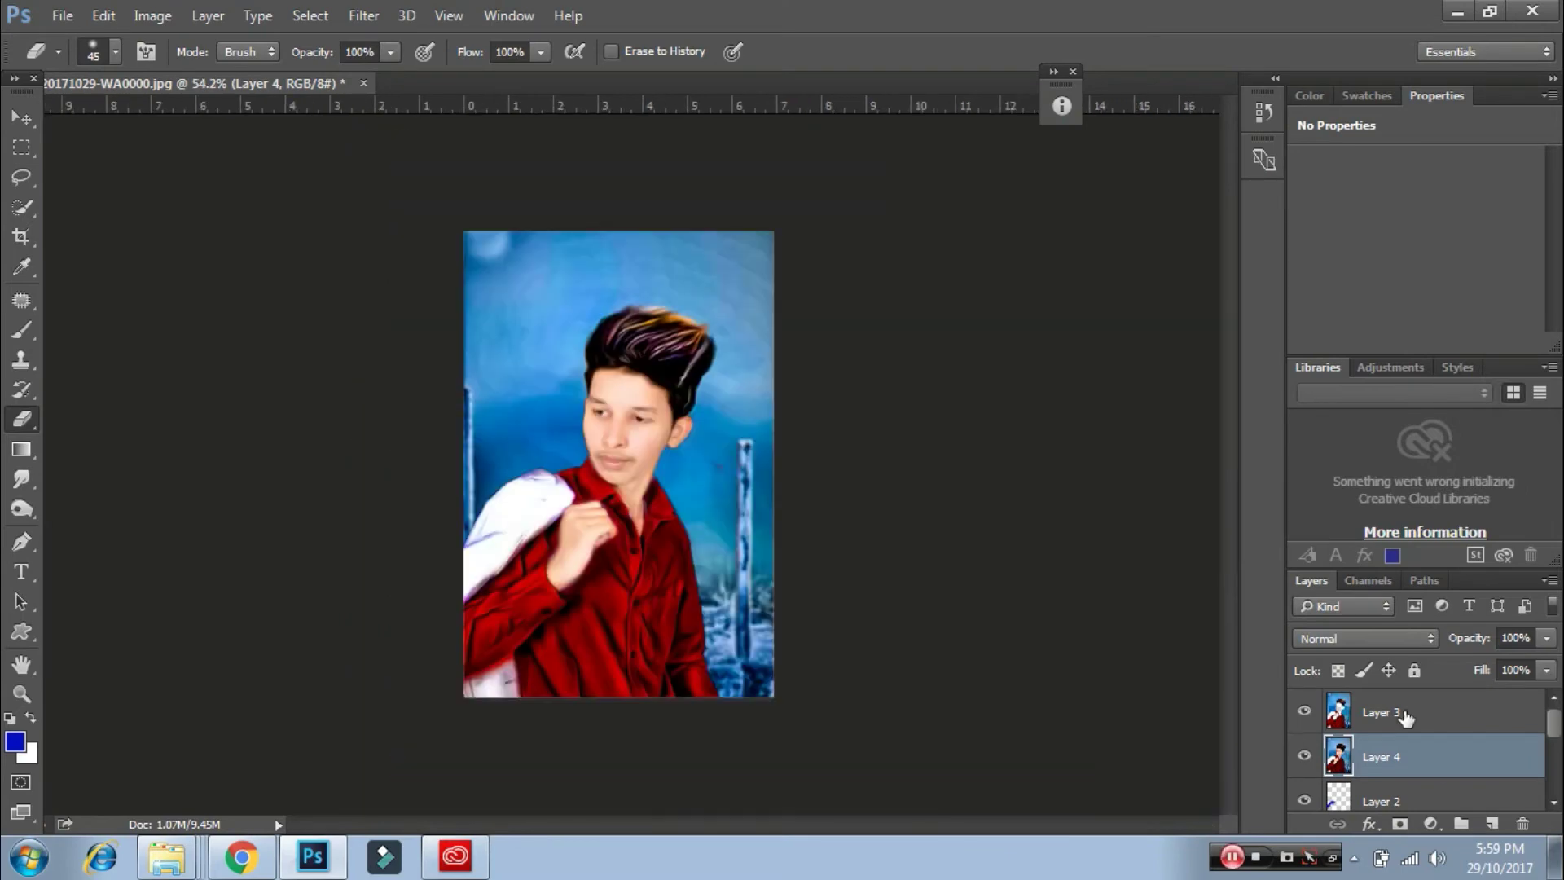
- Add a new layer filled black, erase it to reveal the portrait, and create merged Layer 7
{"action": "left_click", "coordinate": [1487, 825]}
{"action": "key", "text": "b"}
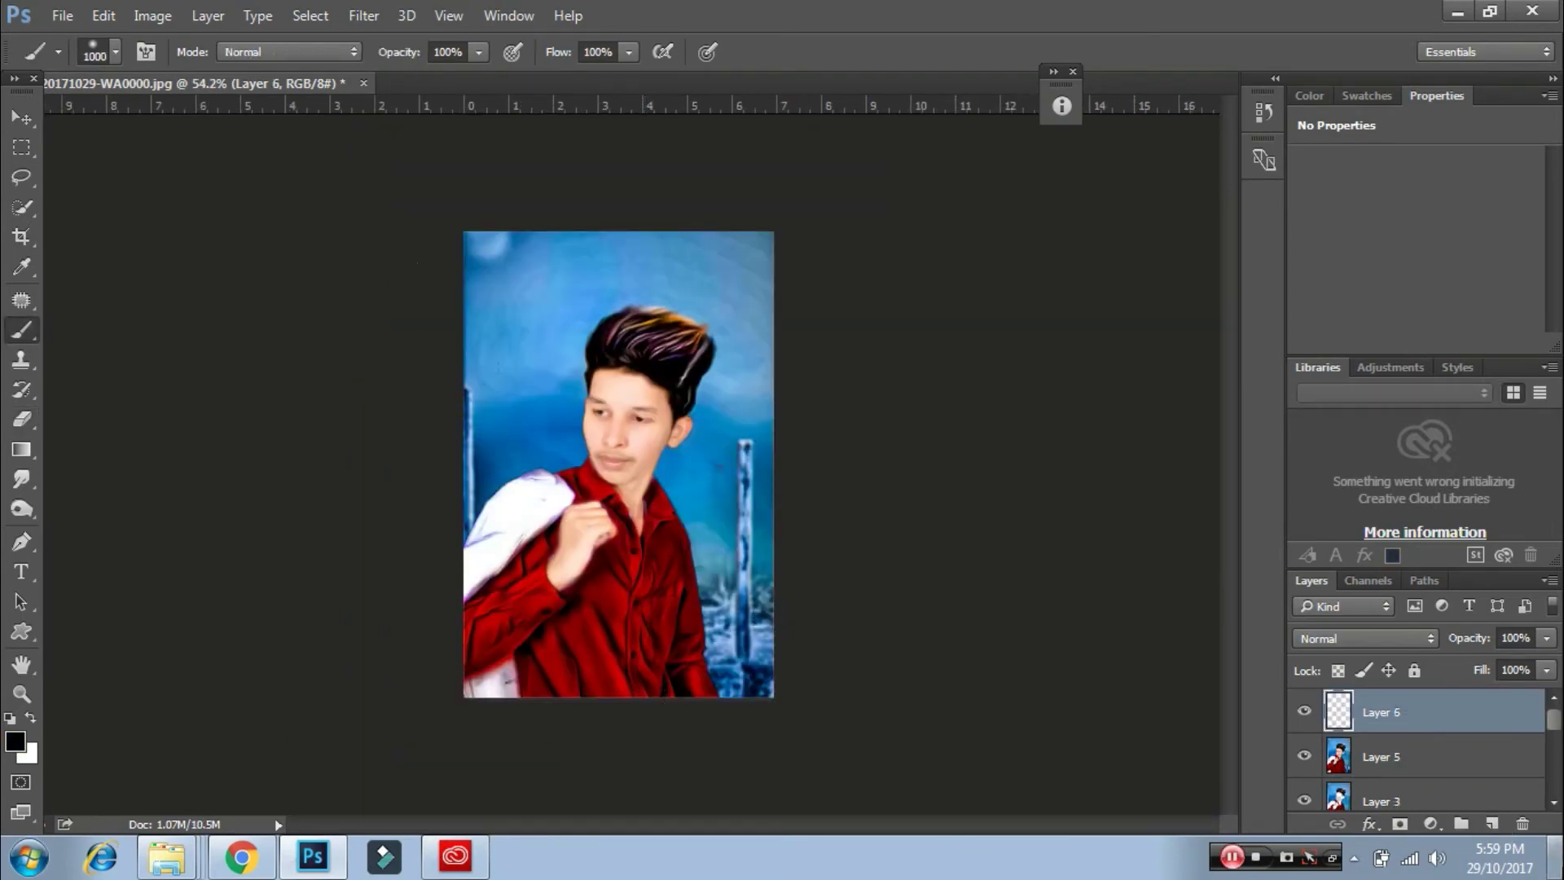
{"action": "key", "text": "alt+BackSpace"}
{"action": "key", "text": "e"}
{"action": "left_click_drag", "start_coordinate": [619, 309], "coordinate": [619, 619]}
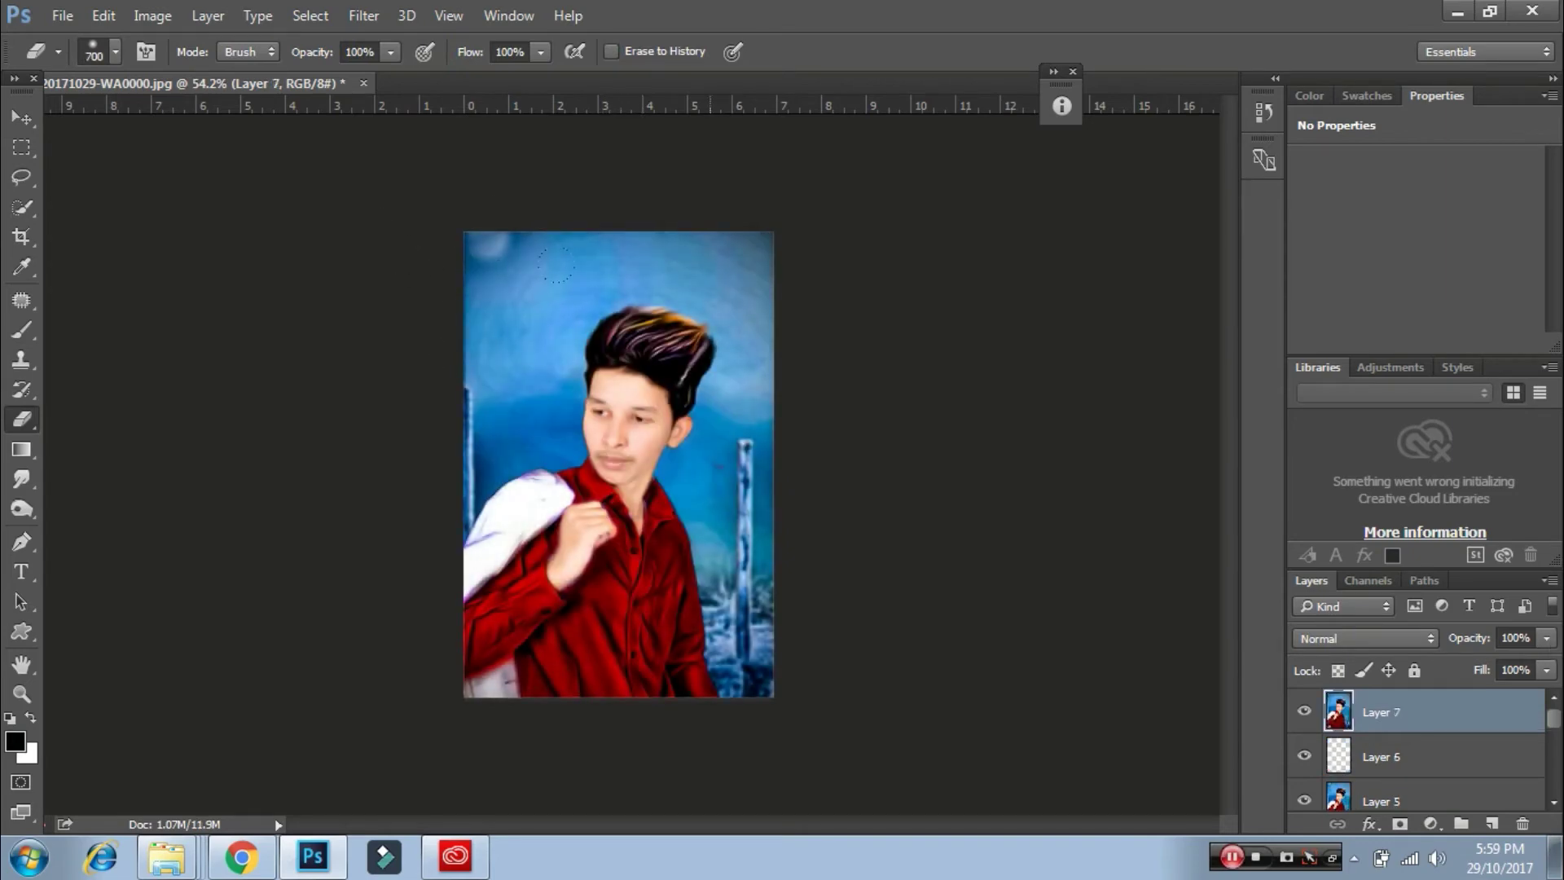
{"action": "left_click", "coordinate": [383, 16]}
{"action": "mouse_move", "coordinate": [400, 518]}
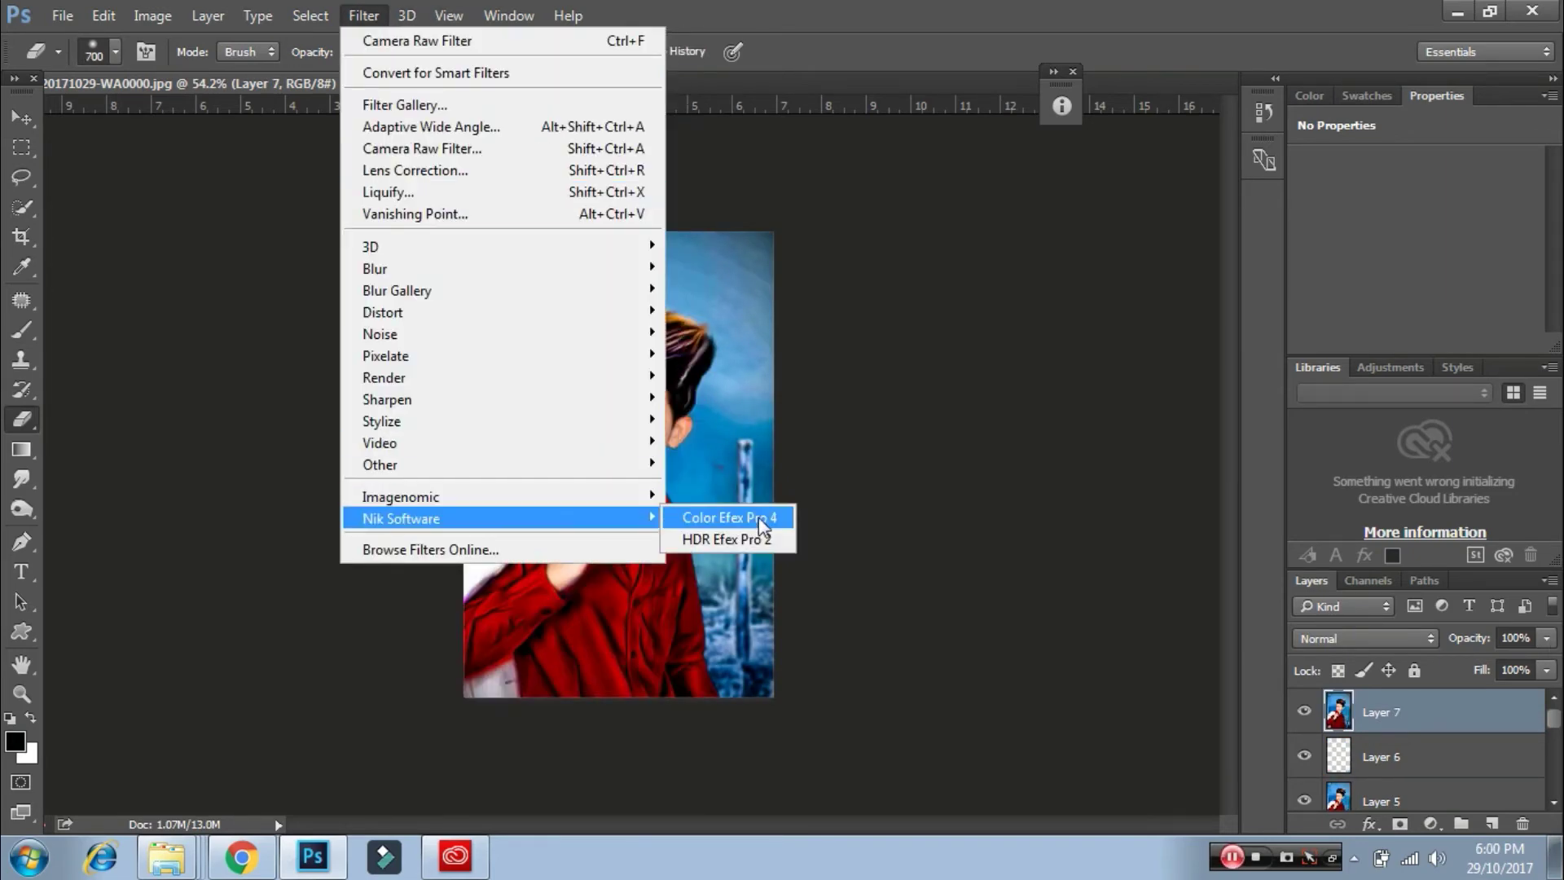
- Replace Detail Extractor with a Vignette (Size 7%, Opacity 33%, Adapt Edges 2%, Transition 80%) and apply
{"action": "left_click", "coordinate": [762, 519]}
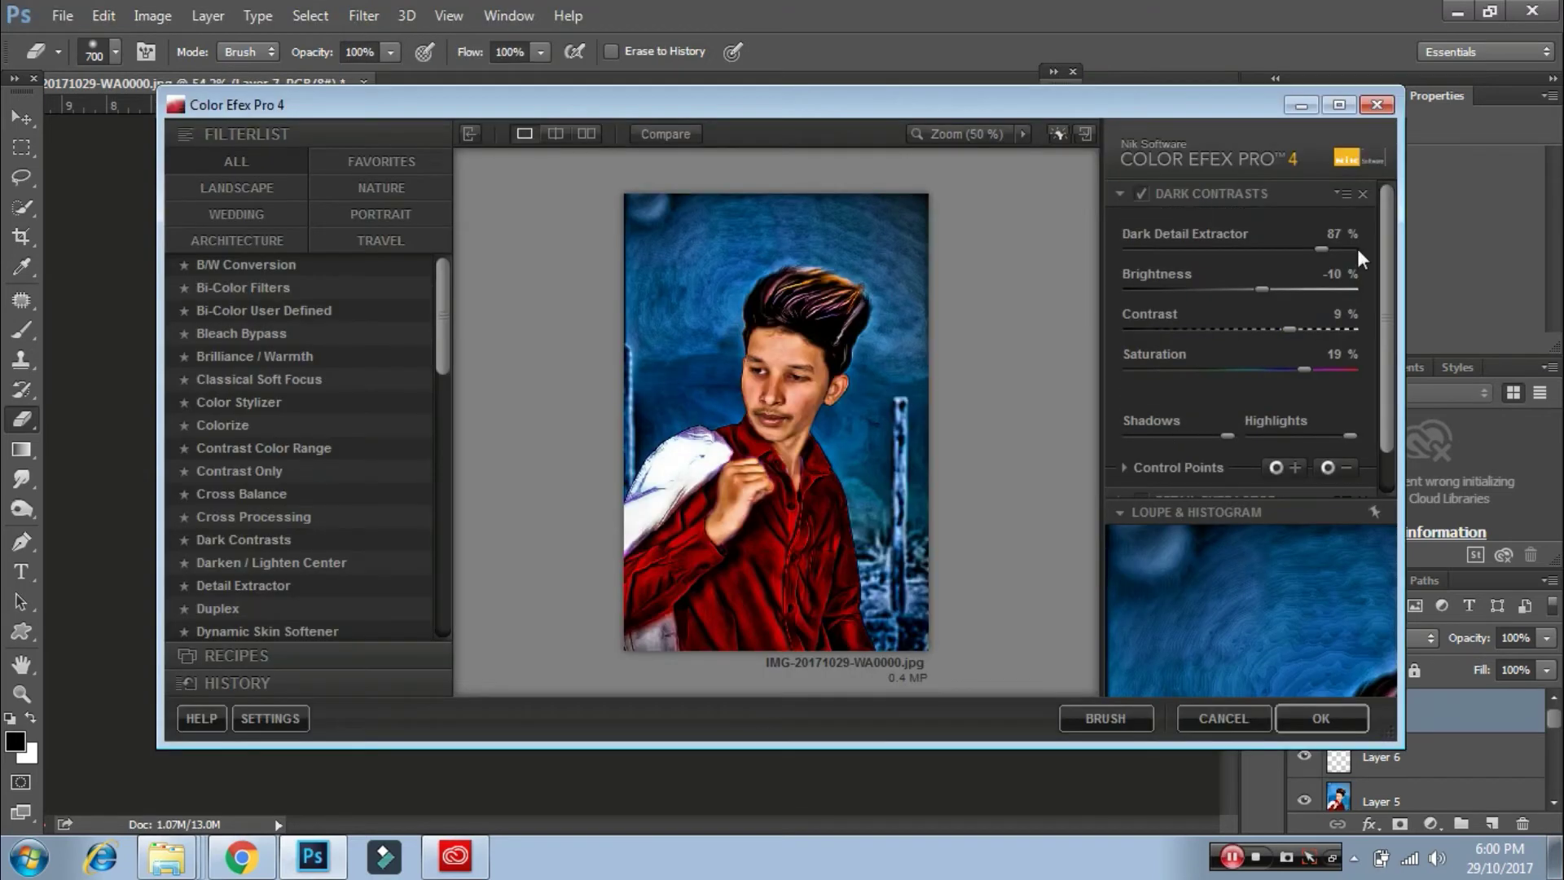
{"action": "left_click", "coordinate": [1362, 198]}
{"action": "scroll", "coordinate": [247, 545], "scroll_direction": "down", "scroll_amount": 10}
{"action": "left_click", "coordinate": [272, 559]}
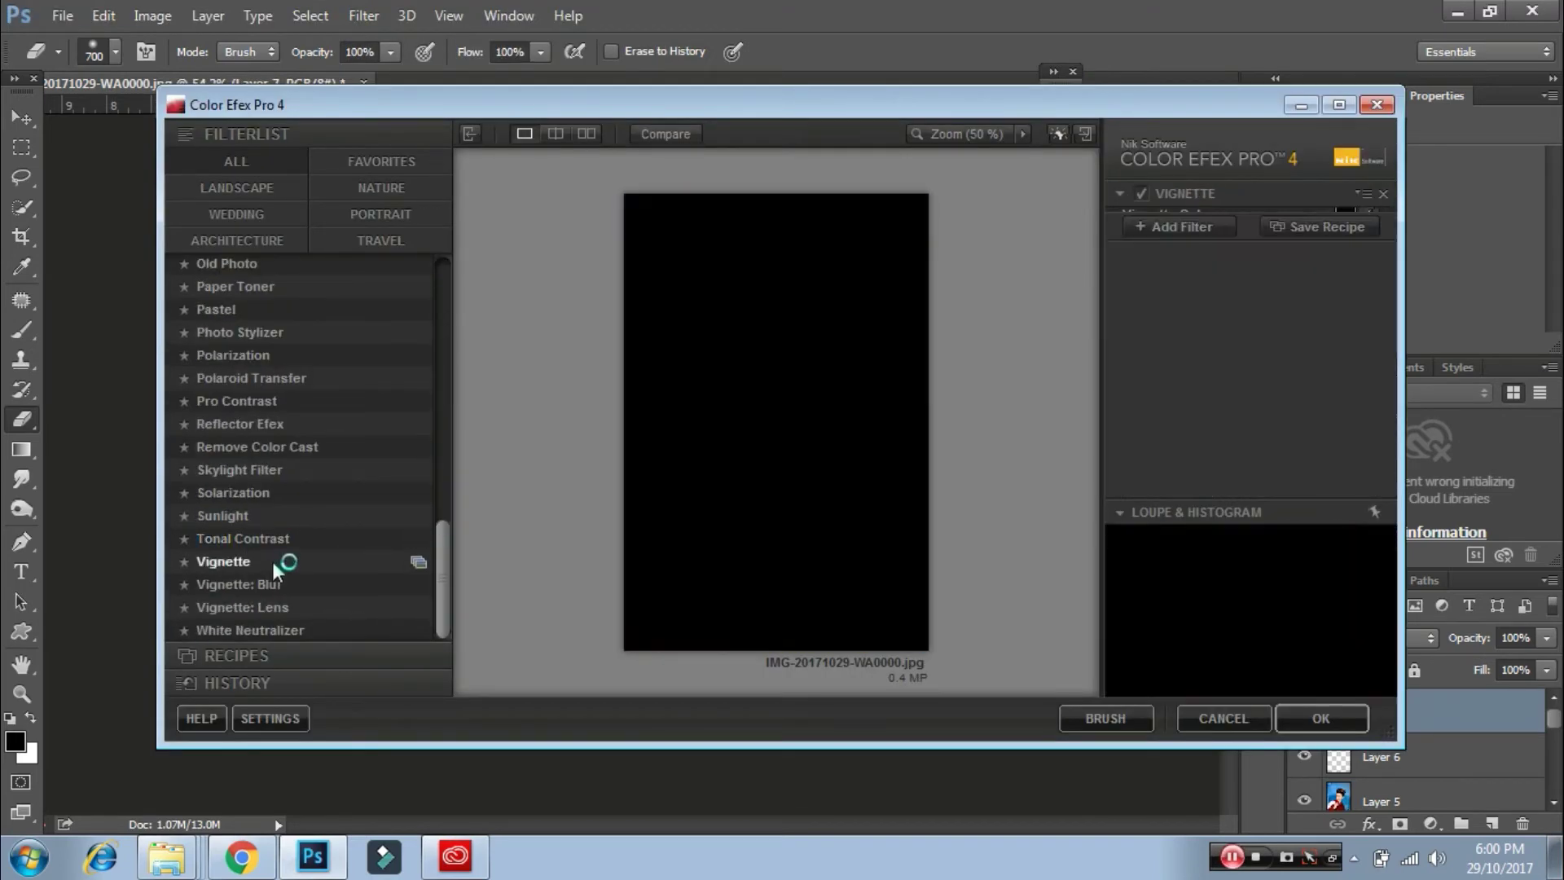
{"action": "mouse_move", "coordinate": [1231, 409]}
{"action": "left_mouse_down"}
{"action": "mouse_move", "coordinate": [1196, 409]}
{"action": "mouse_move", "coordinate": [1174, 449]}
{"action": "mouse_move", "coordinate": [1144, 409]}
{"action": "mouse_move", "coordinate": [1167, 470]}
{"action": "left_mouse_up"}
{"action": "left_click", "coordinate": [1304, 278]}
{"action": "left_click", "coordinate": [1293, 310]}
{"action": "mouse_move", "coordinate": [1164, 334]}
{"action": "left_mouse_down"}
{"action": "mouse_move", "coordinate": [1313, 342]}
{"action": "mouse_move", "coordinate": [1149, 356]}
{"action": "left_mouse_up"}
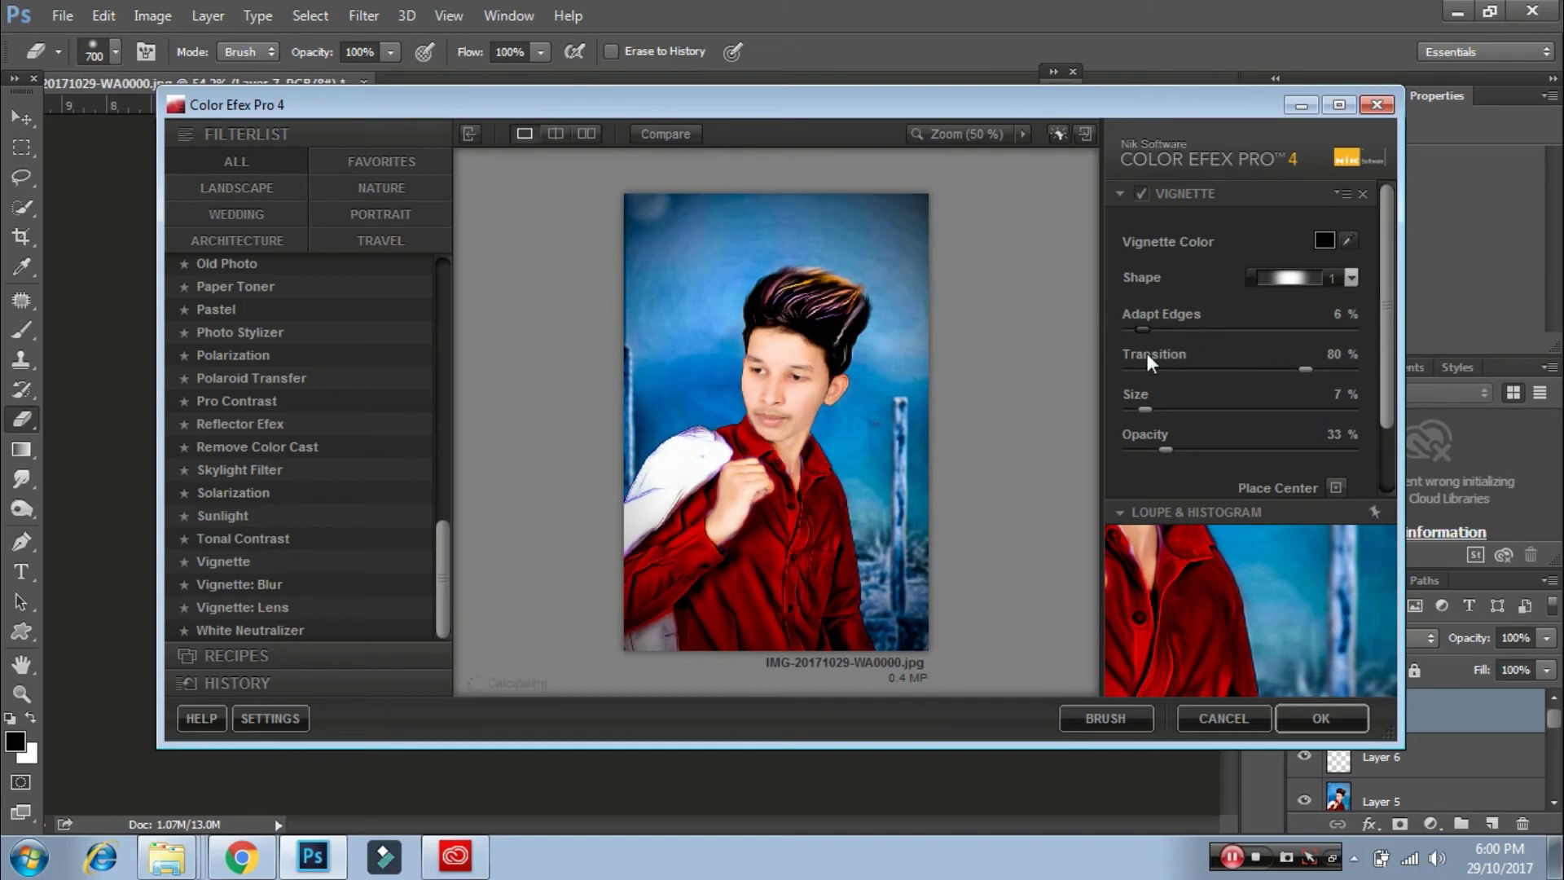
{"action": "left_click", "coordinate": [1321, 717]}
{"action": "key", "text": "v"}
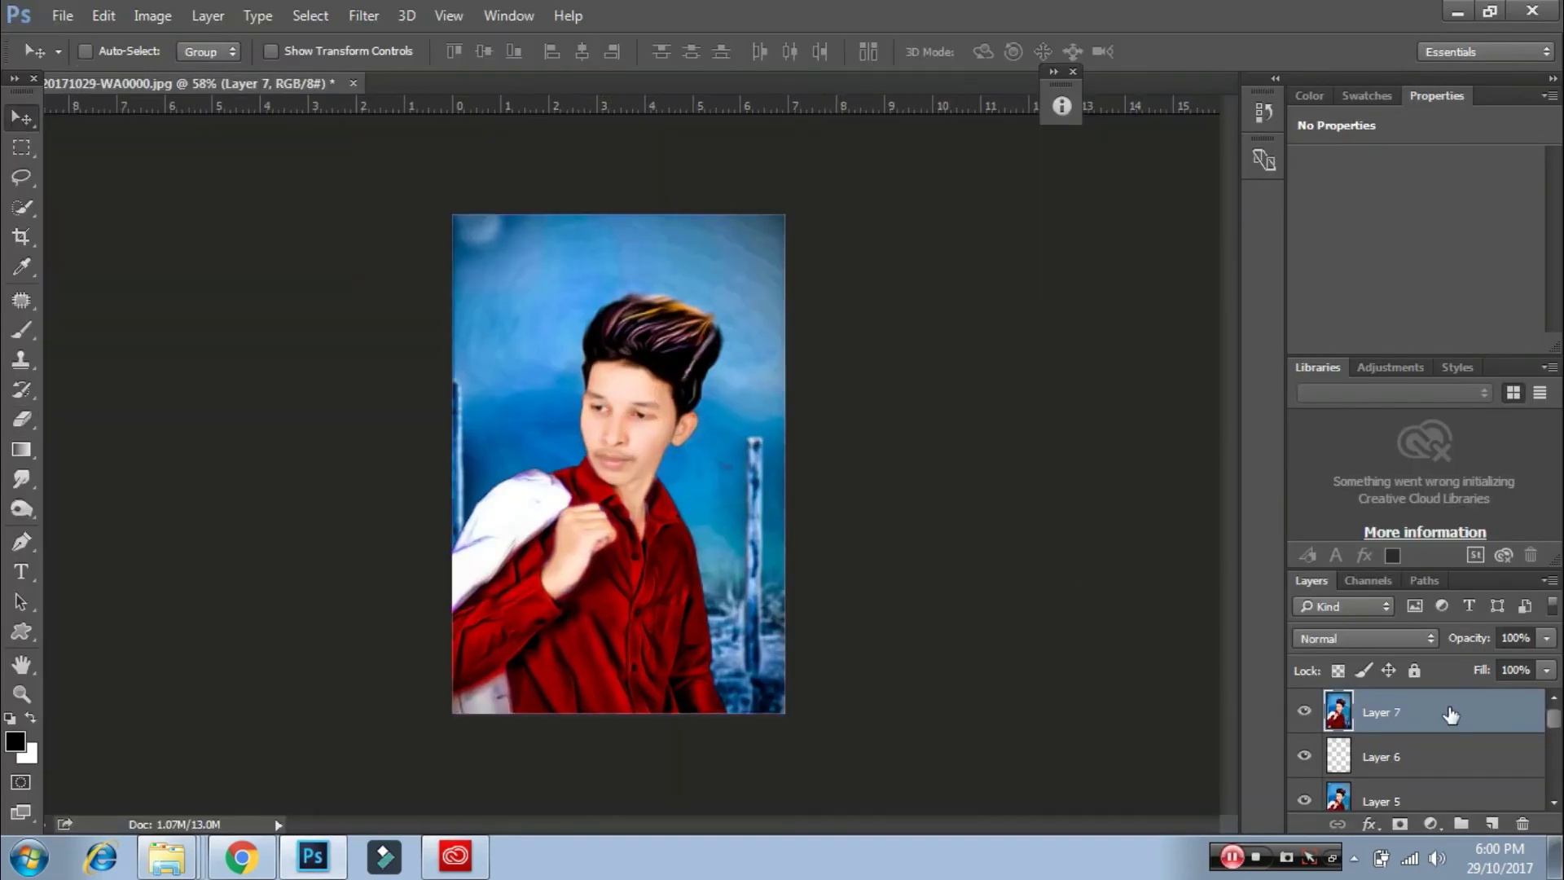
- Set the quote graphic's blend mode to Screen to drop its black background
{"action": "scroll", "coordinate": [855, 346], "scroll_direction": "up", "scroll_amount": 2}
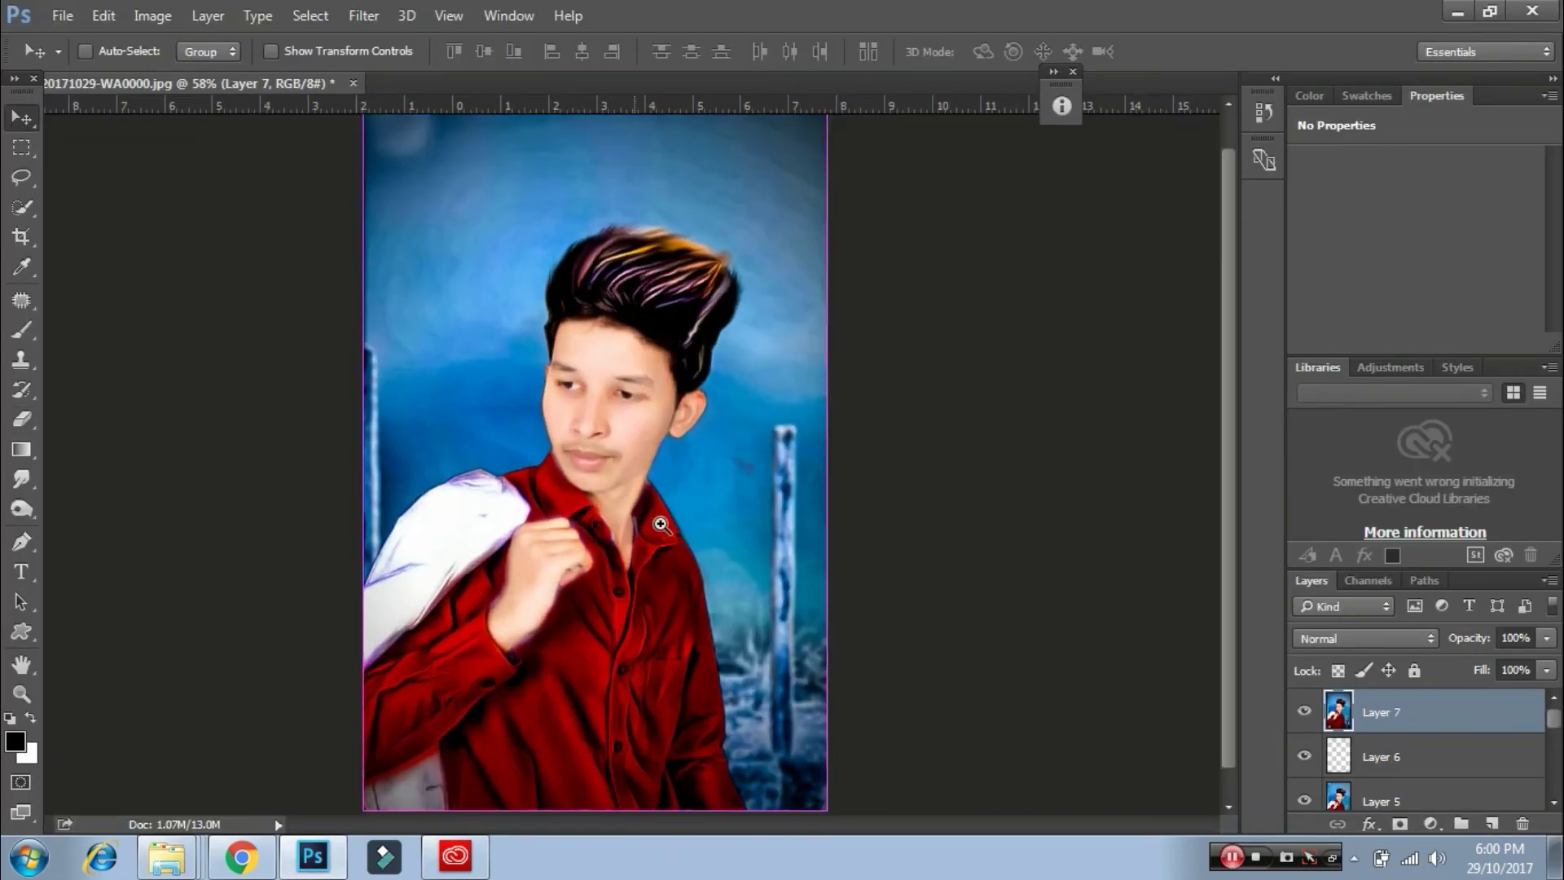
{"action": "scroll", "coordinate": [1059, 529], "scroll_direction": "down", "scroll_amount": 1}
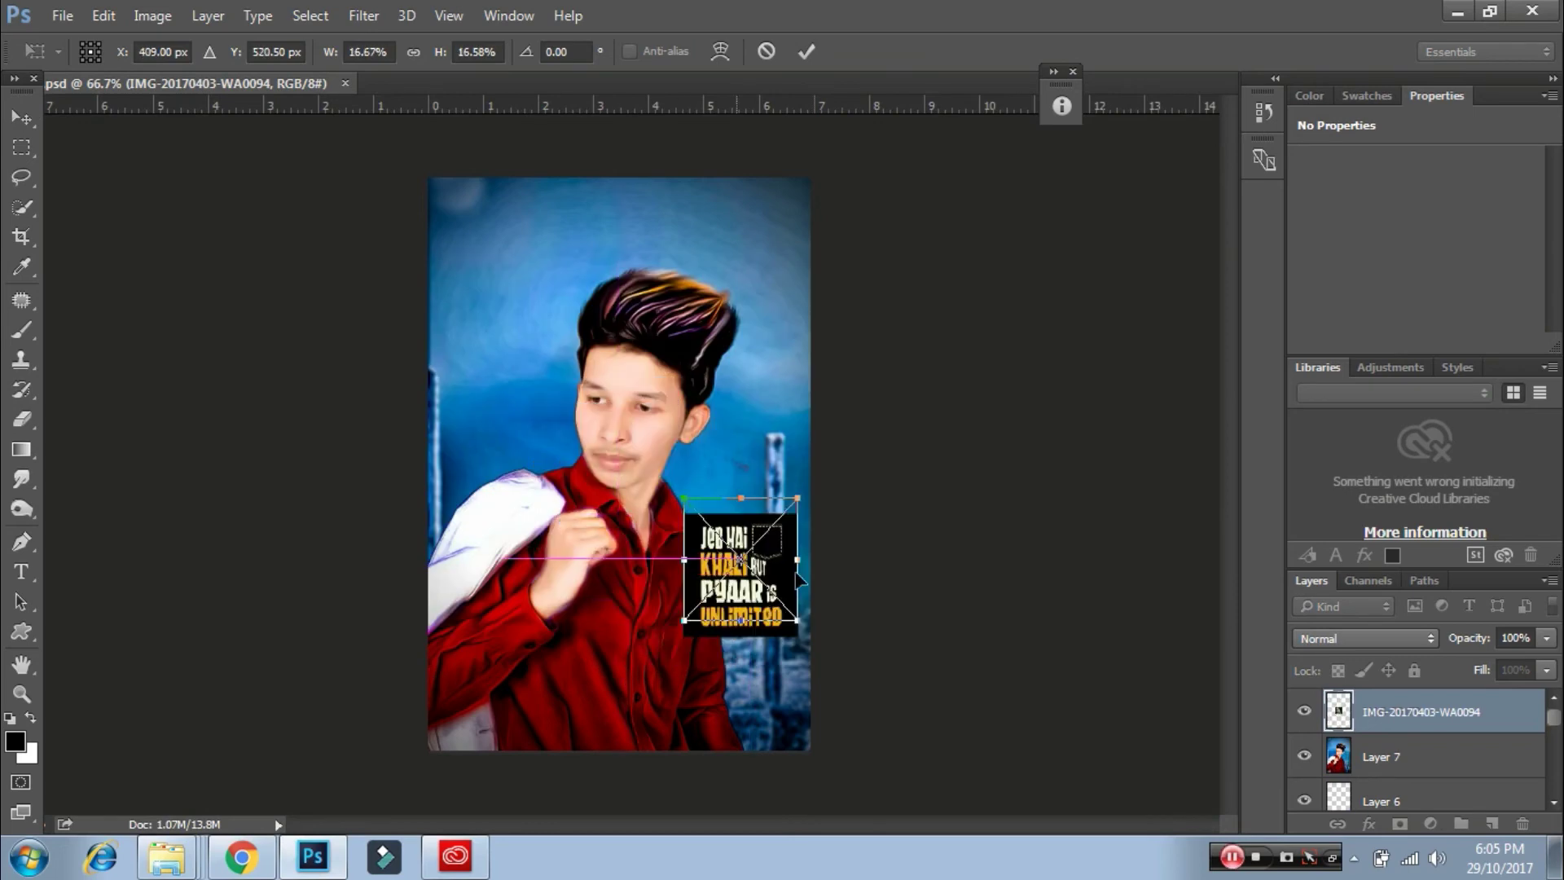
{"action": "left_click", "coordinate": [1385, 639]}
{"action": "left_click", "coordinate": [1314, 330]}
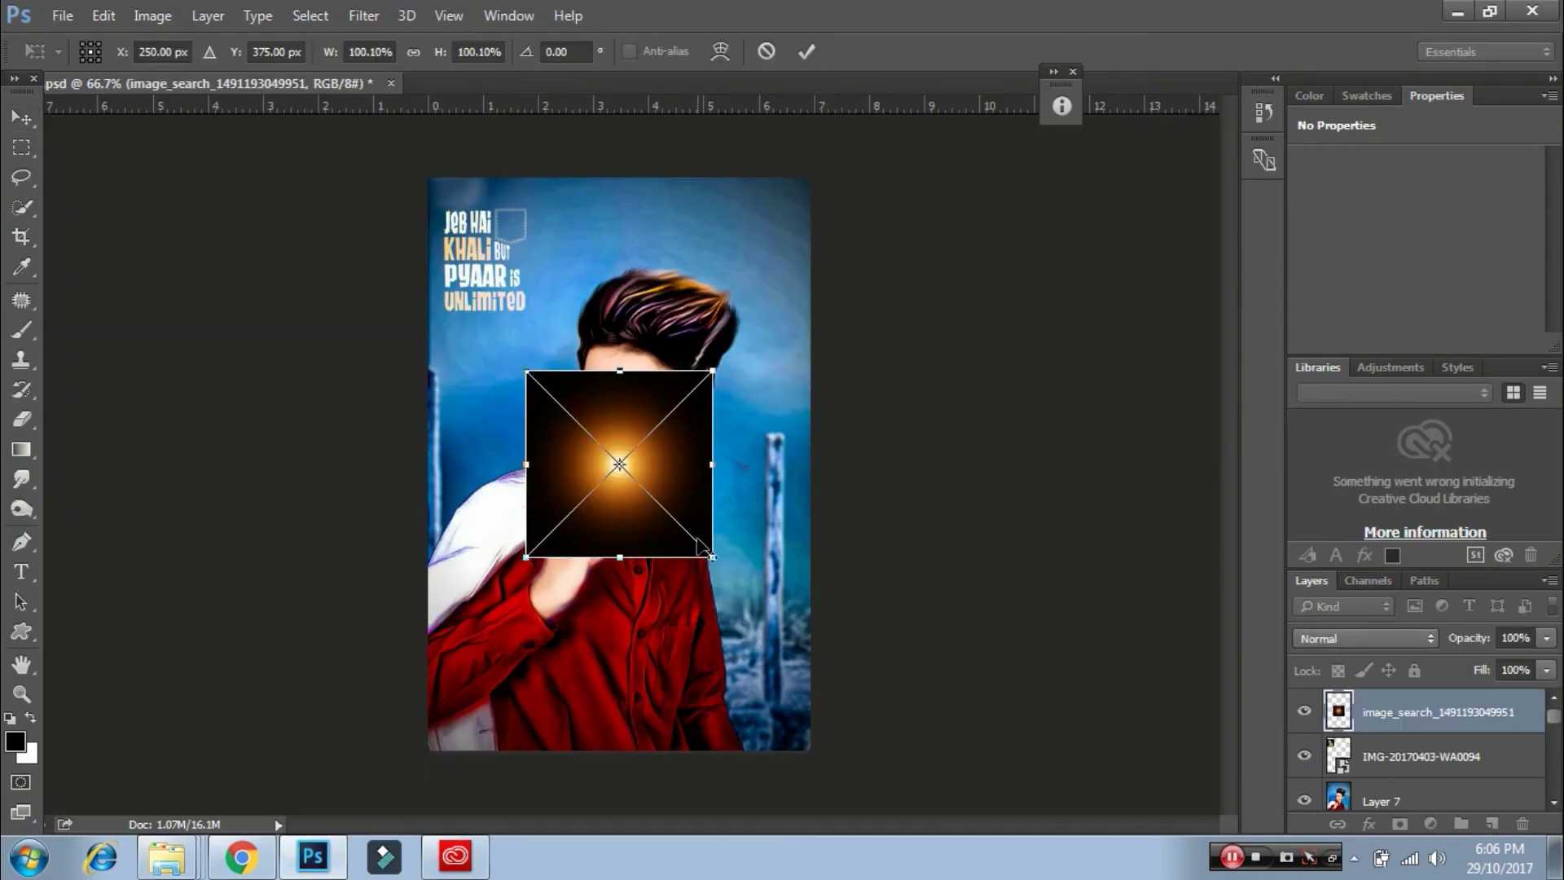
- Place the orange light flare in Screen mode, enlarged and positioned over the chest
{"action": "left_click_drag", "start_coordinate": [546, 389], "coordinate": [454, 273]}
{"action": "left_click_drag", "start_coordinate": [713, 505], "coordinate": [761, 627]}
{"action": "left_click", "coordinate": [1366, 639]}
{"action": "left_click", "coordinate": [1344, 350]}
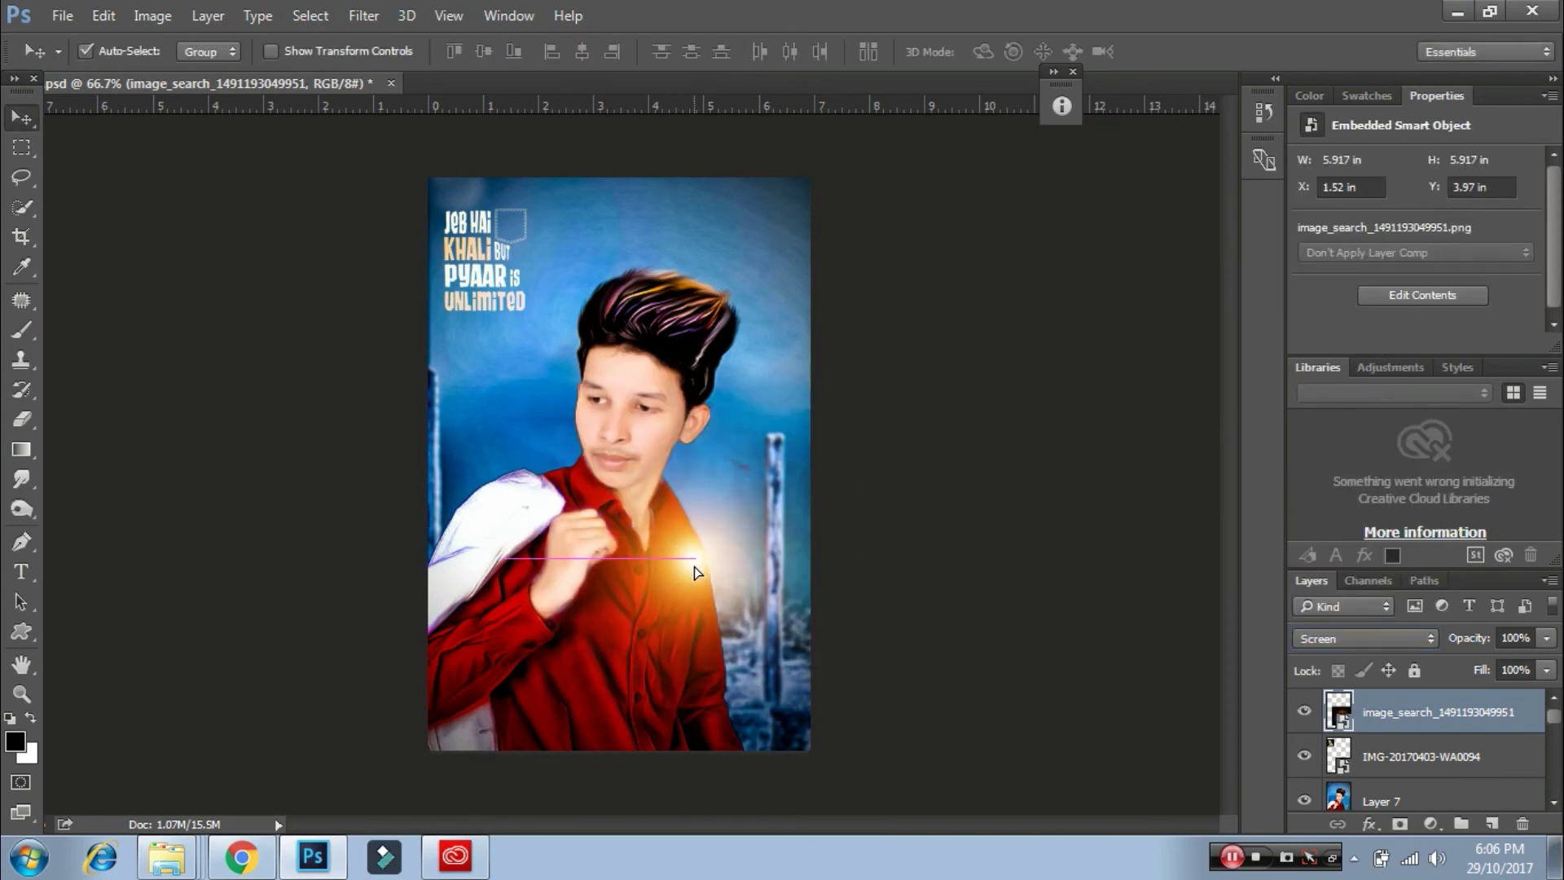
{"action": "left_click_drag", "start_coordinate": [694, 565], "coordinate": [742, 565]}
{"action": "left_click_drag", "start_coordinate": [880, 415], "coordinate": [936, 361]}
{"action": "double_click", "coordinate": [719, 559]}
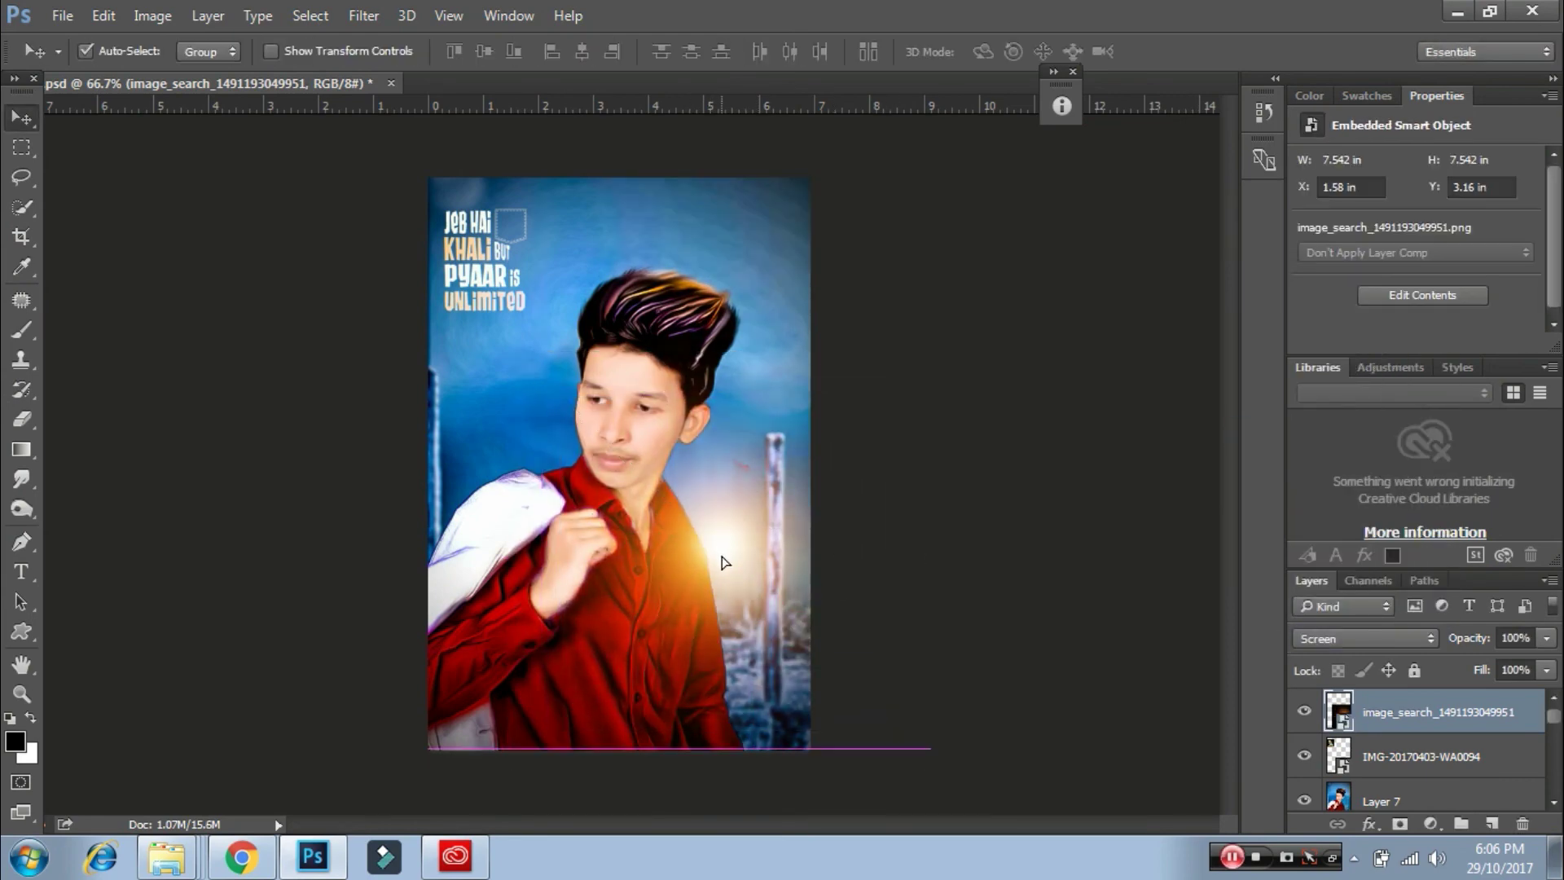